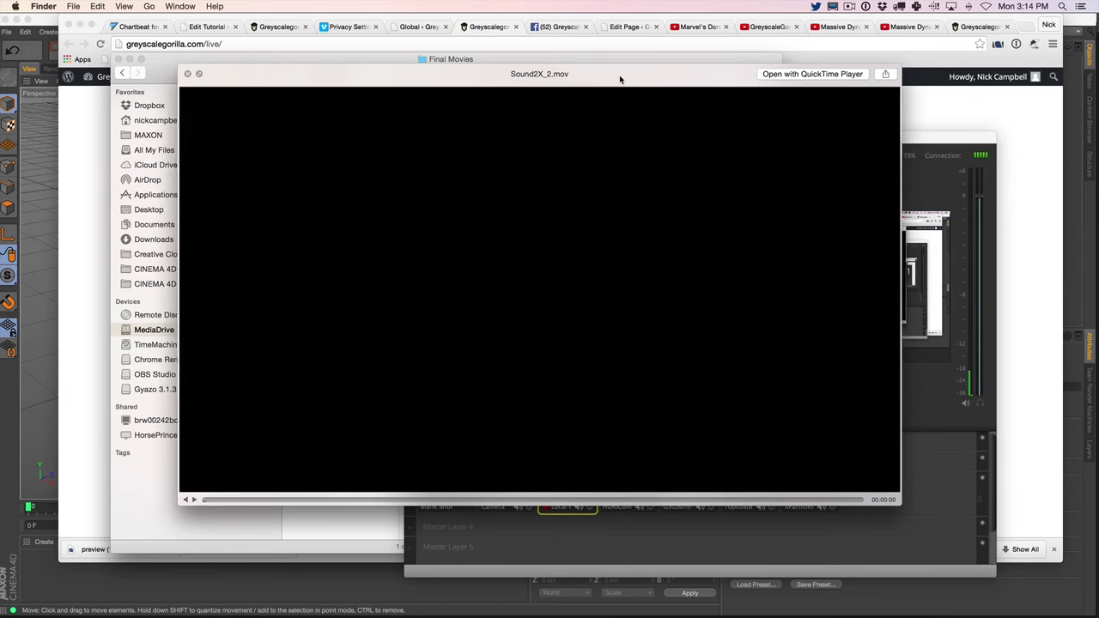
Preview the rendered movies Sound2X_2.mov and Sound3X_1.mov in a smaller preview window
drag(628, 75, 635, 80)
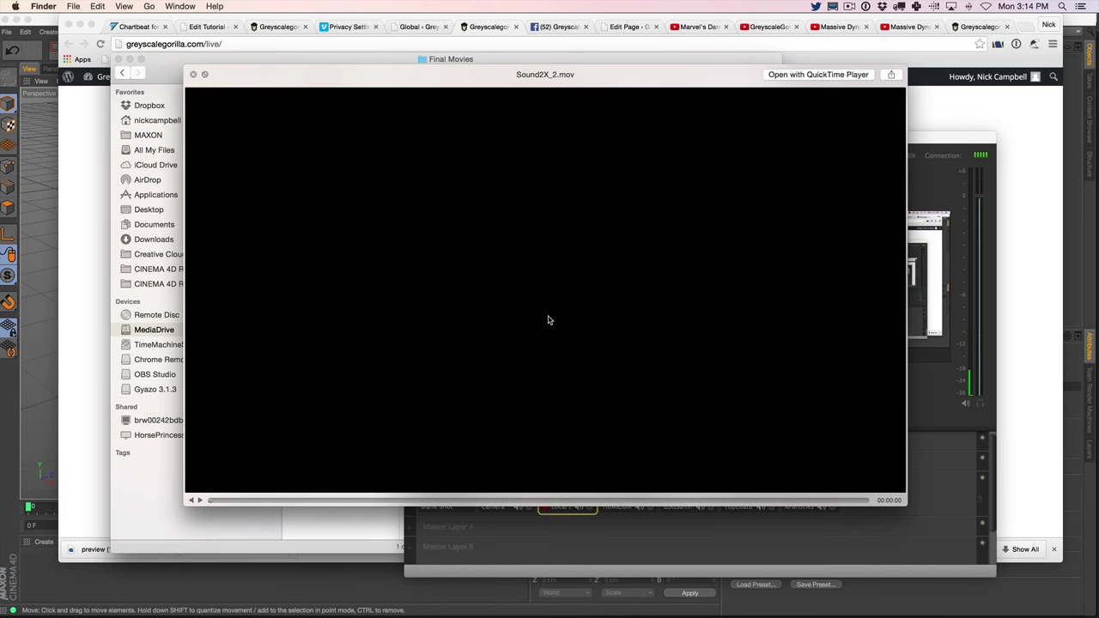
drag(601, 82, 619, 89)
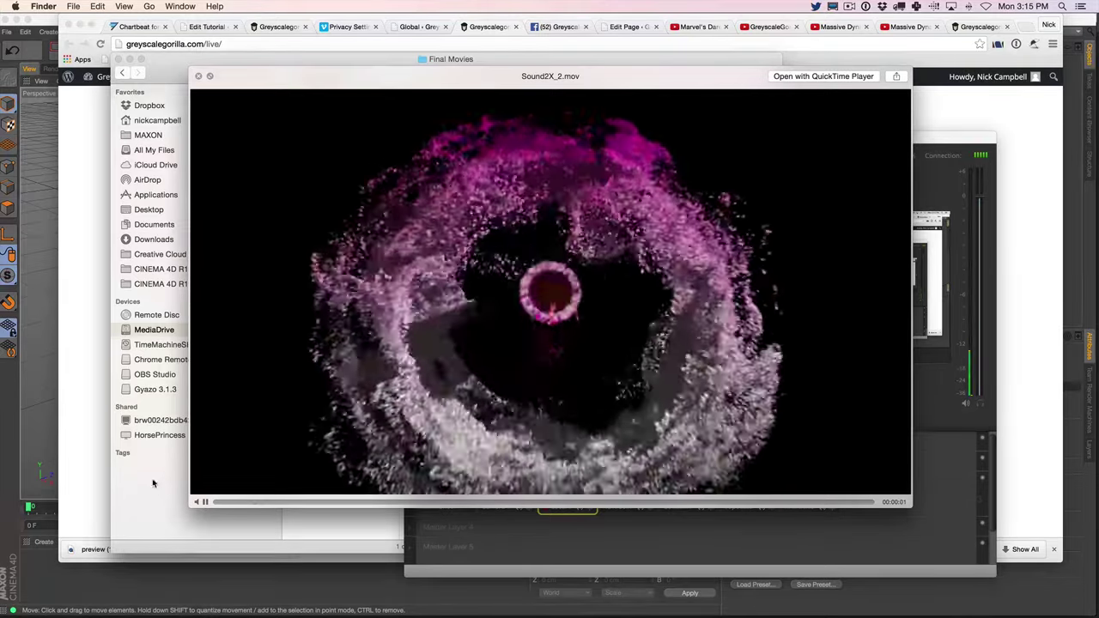
drag(902, 506, 782, 425)
drag(574, 81, 601, 94)
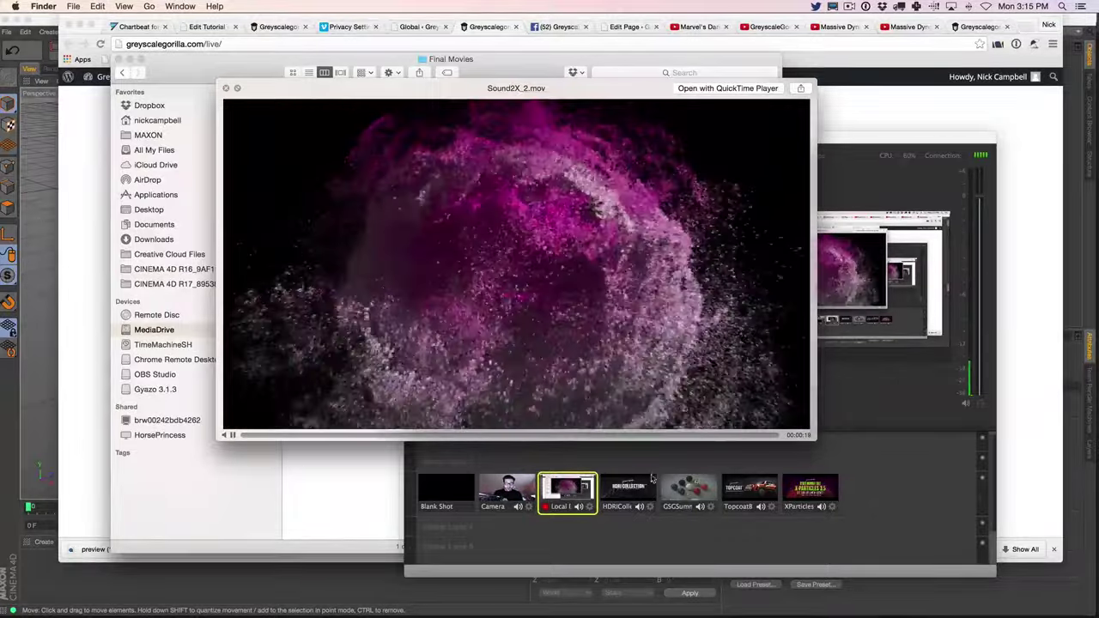
click(233, 435)
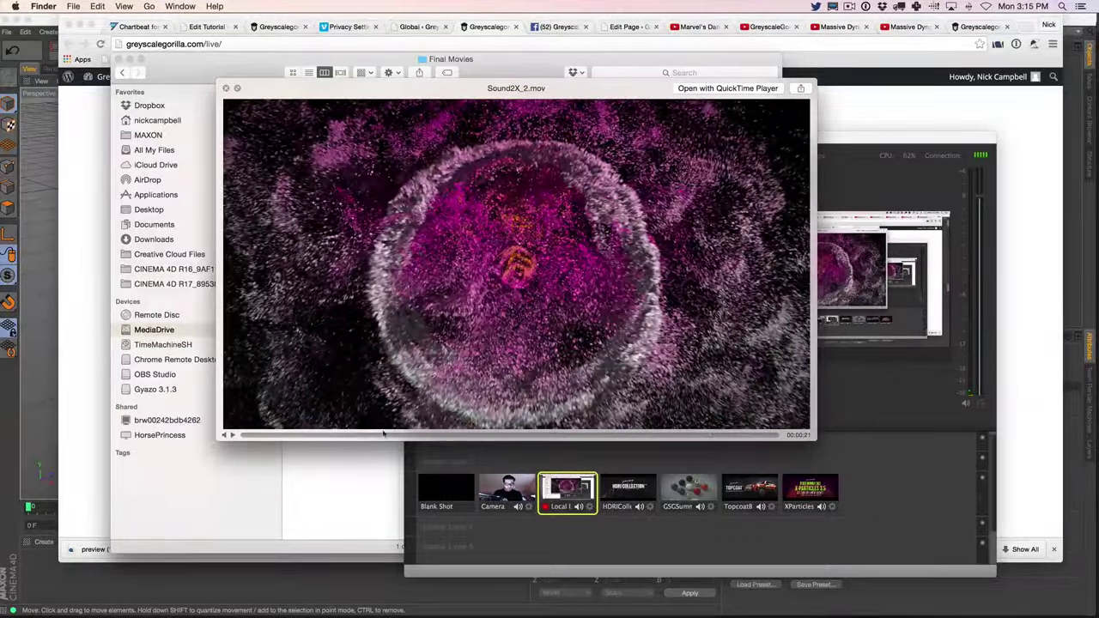
click(554, 436)
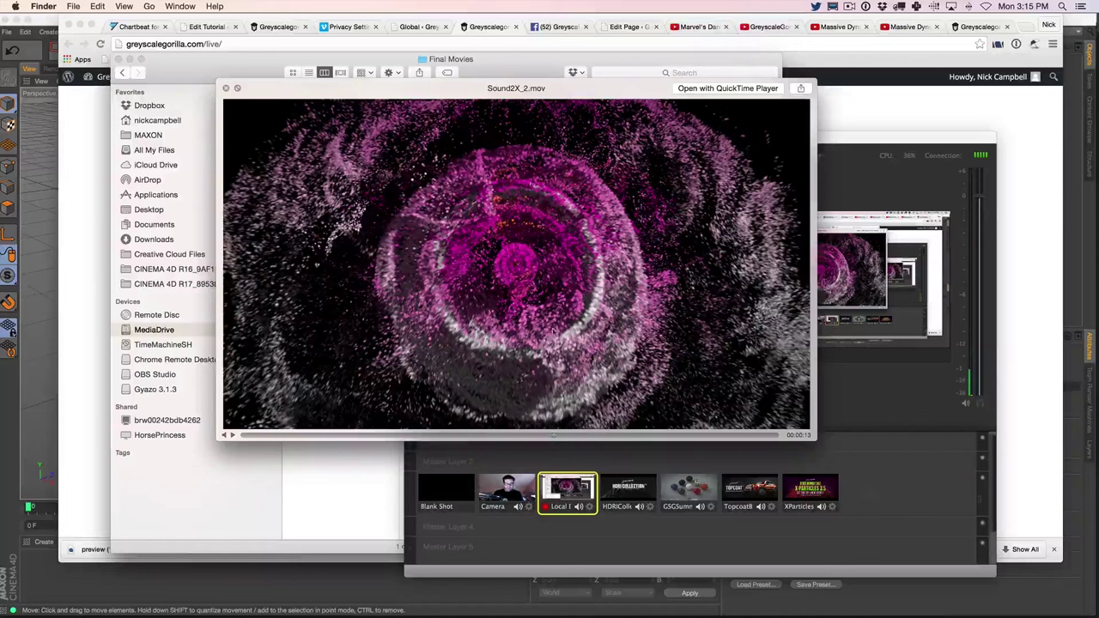
key(Down)
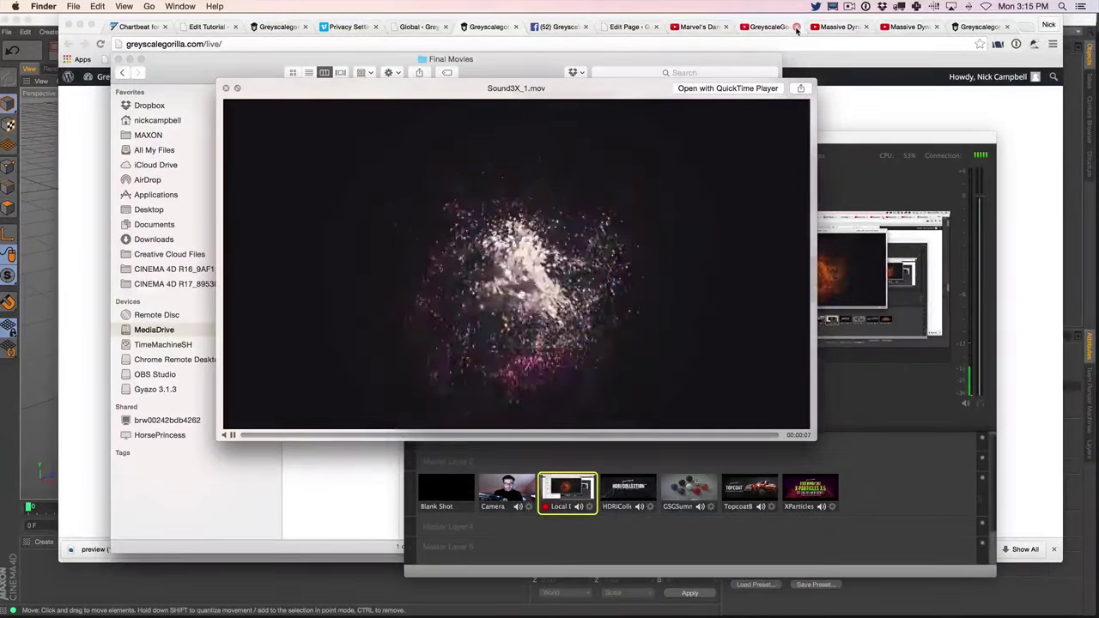
key(space)
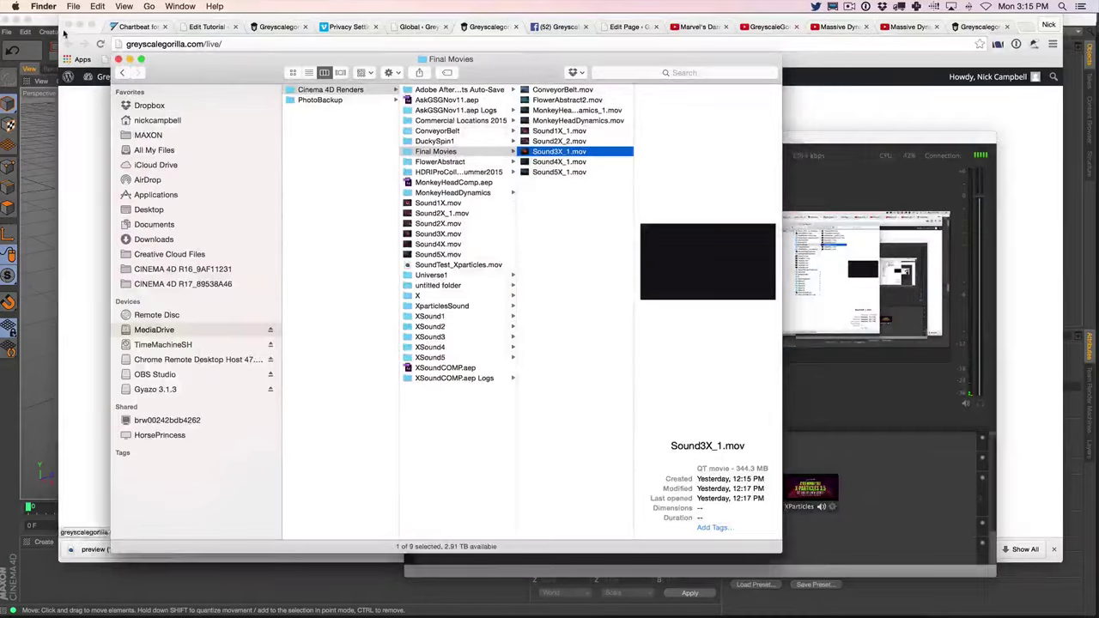
Hide the file browser and web browser windows to switch to the empty CINEMA 4D project
key(super+h)
key(super+h)
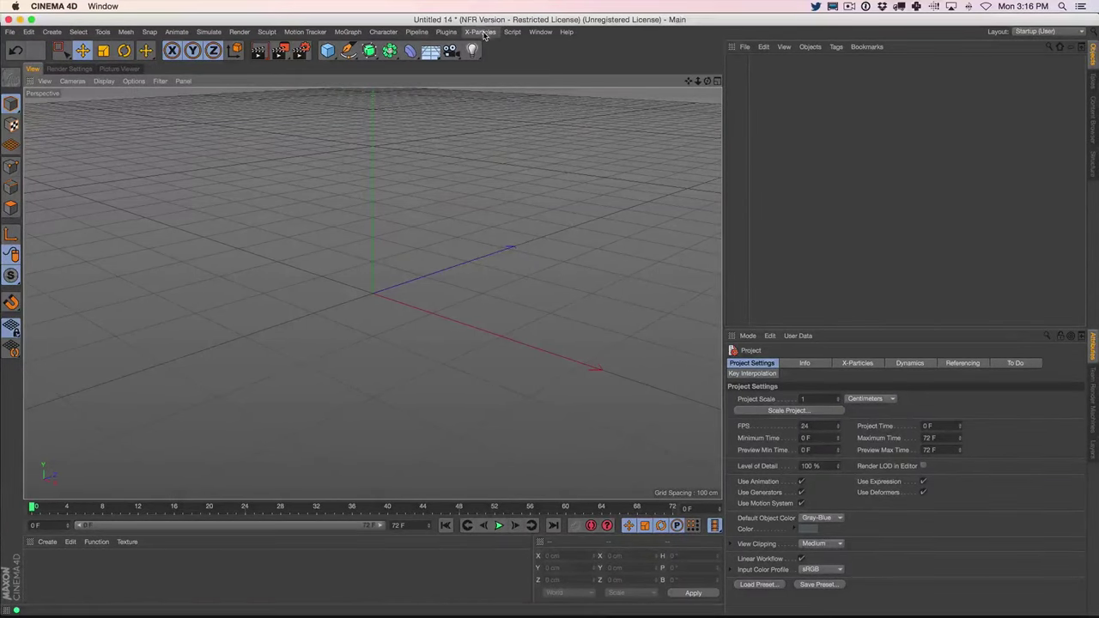
click(482, 35)
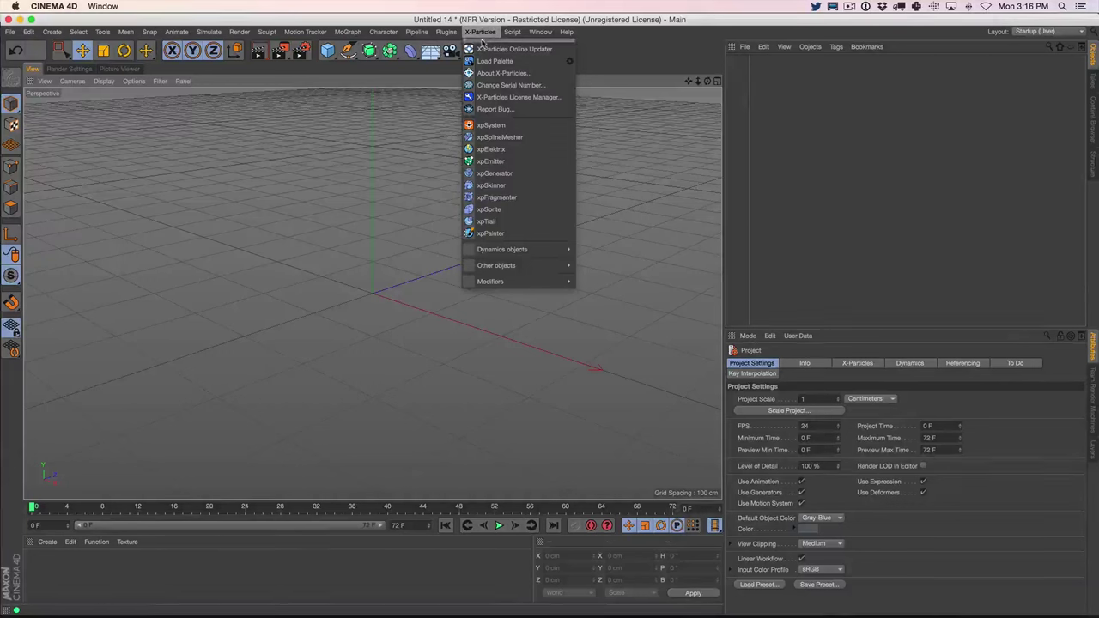
click(493, 30)
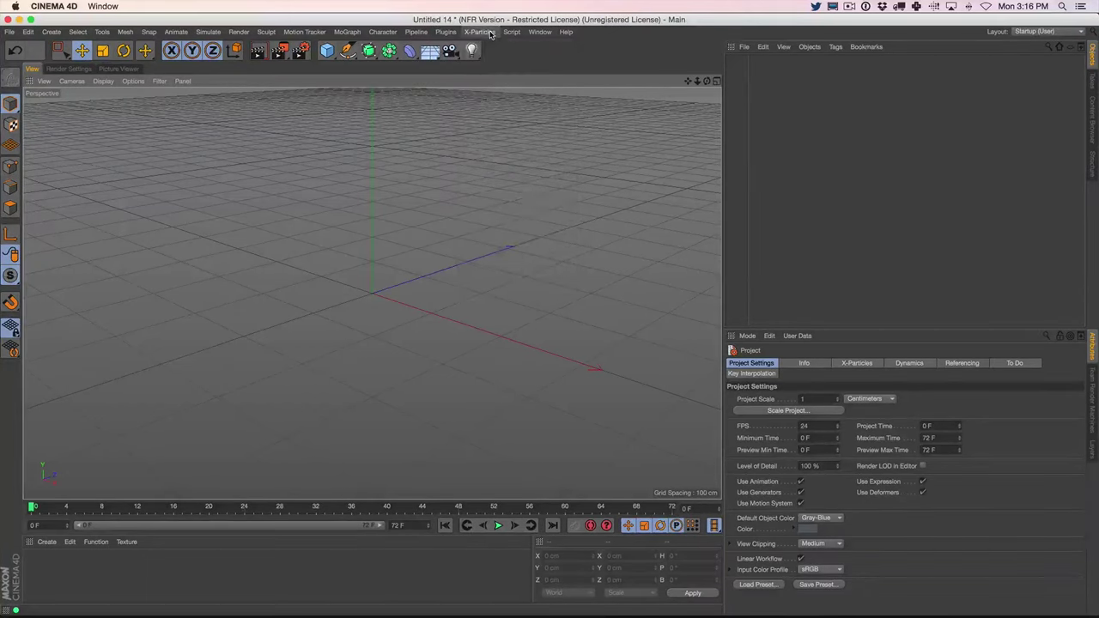
click(491, 34)
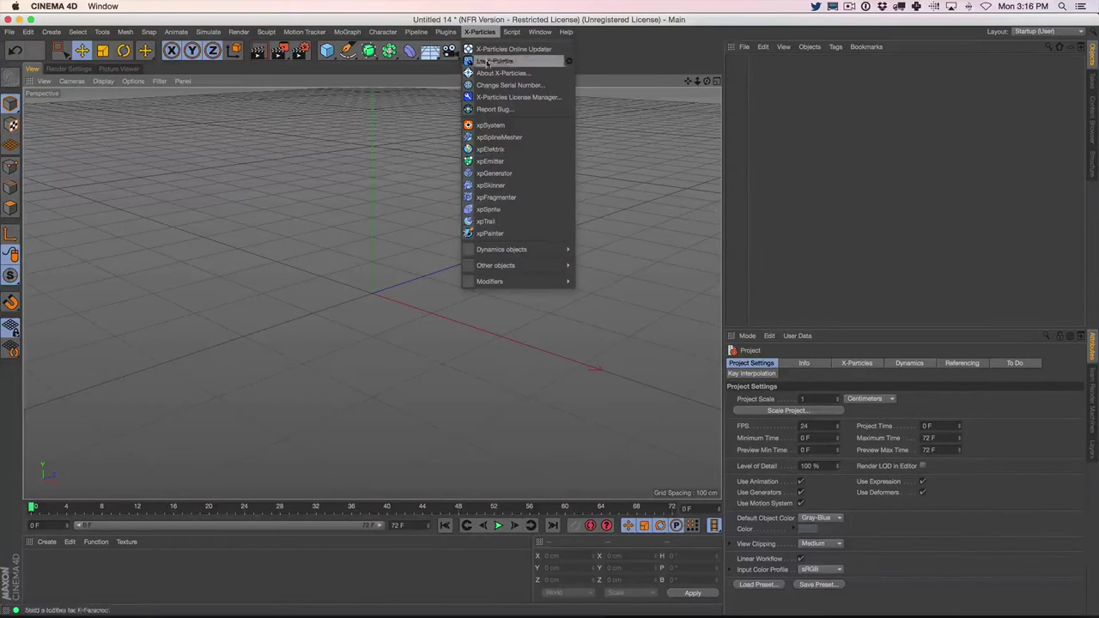
mouse_move(446, 31)
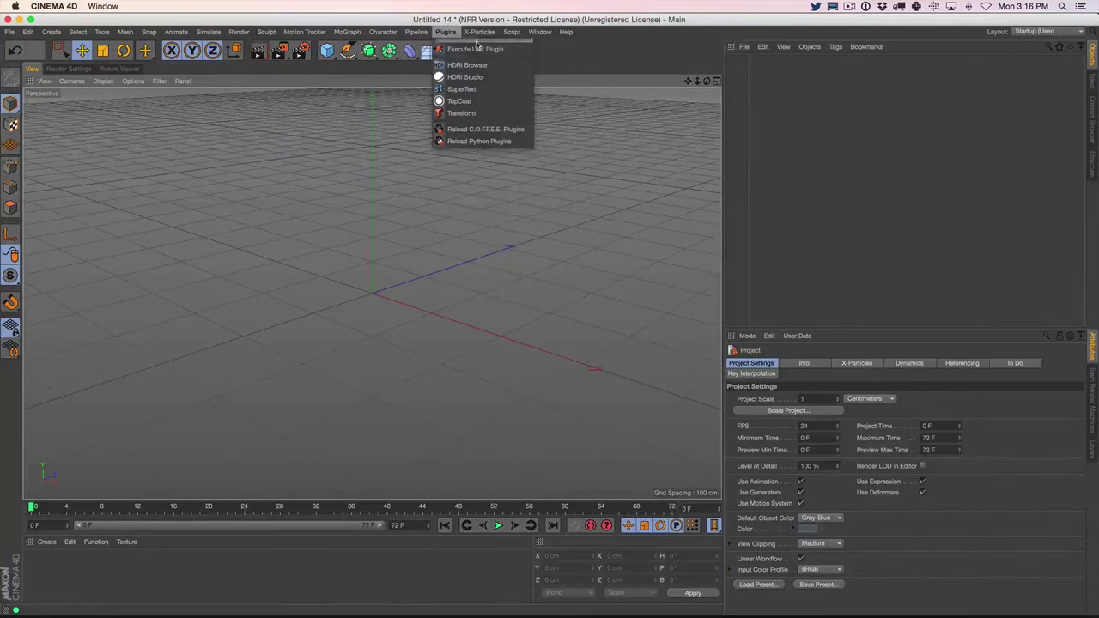
mouse_move(486, 32)
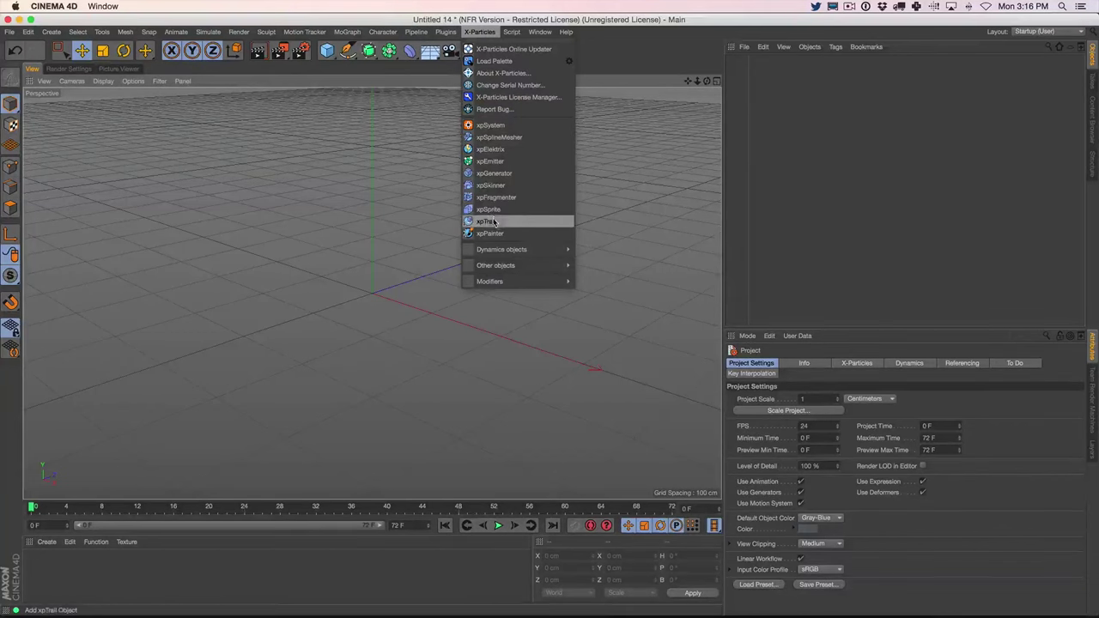
click(771, 99)
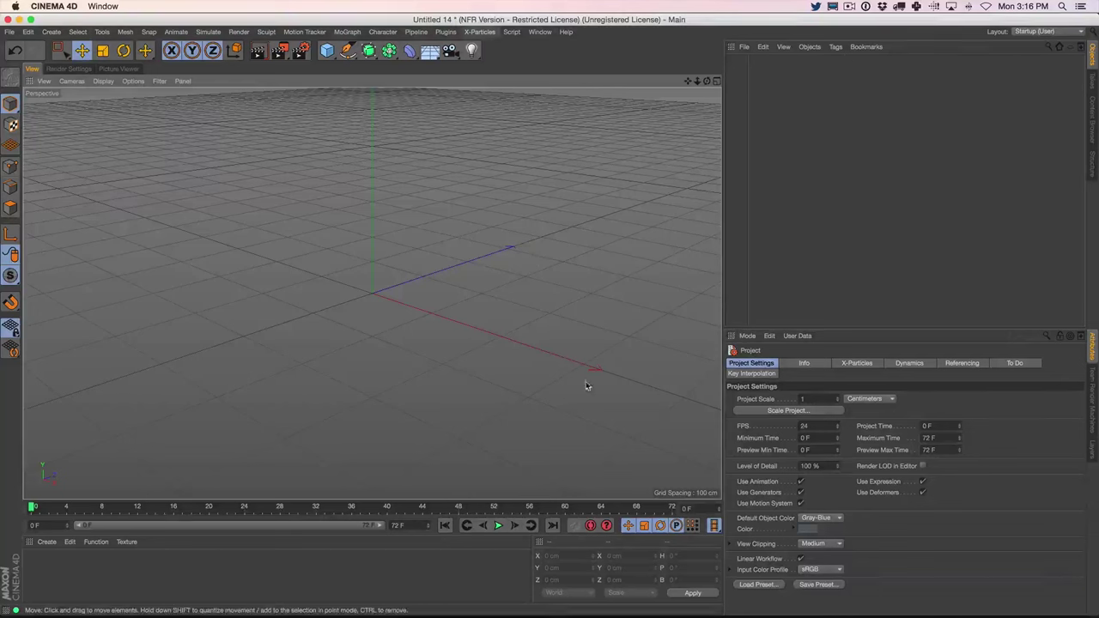
Add an X-Particles xpSystem object to the empty scene and create an Emitter inside it
click(486, 35)
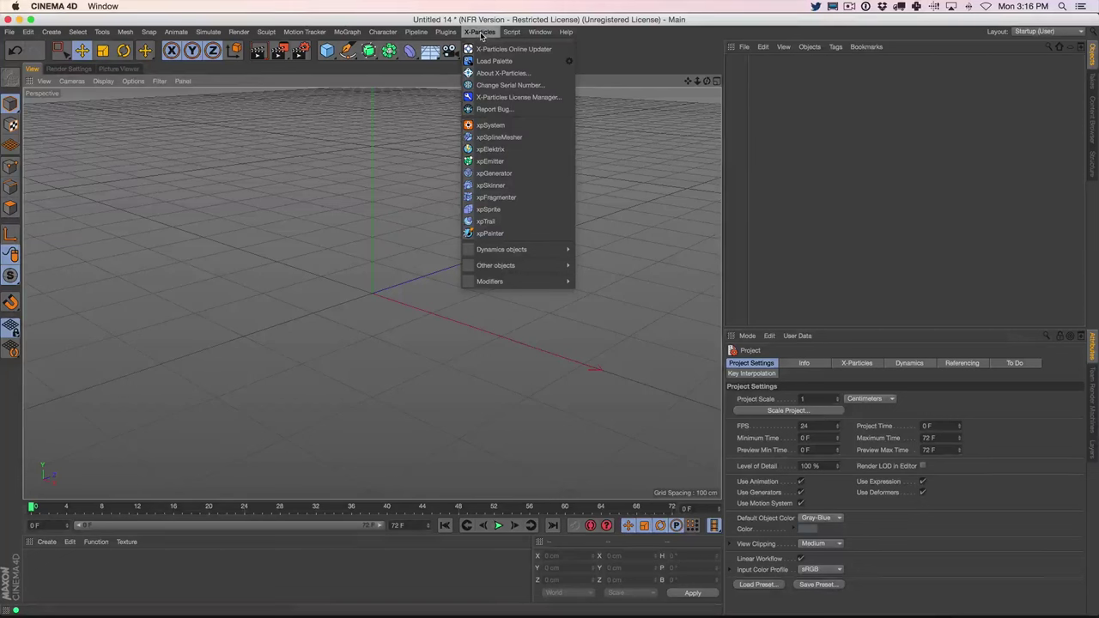
click(501, 127)
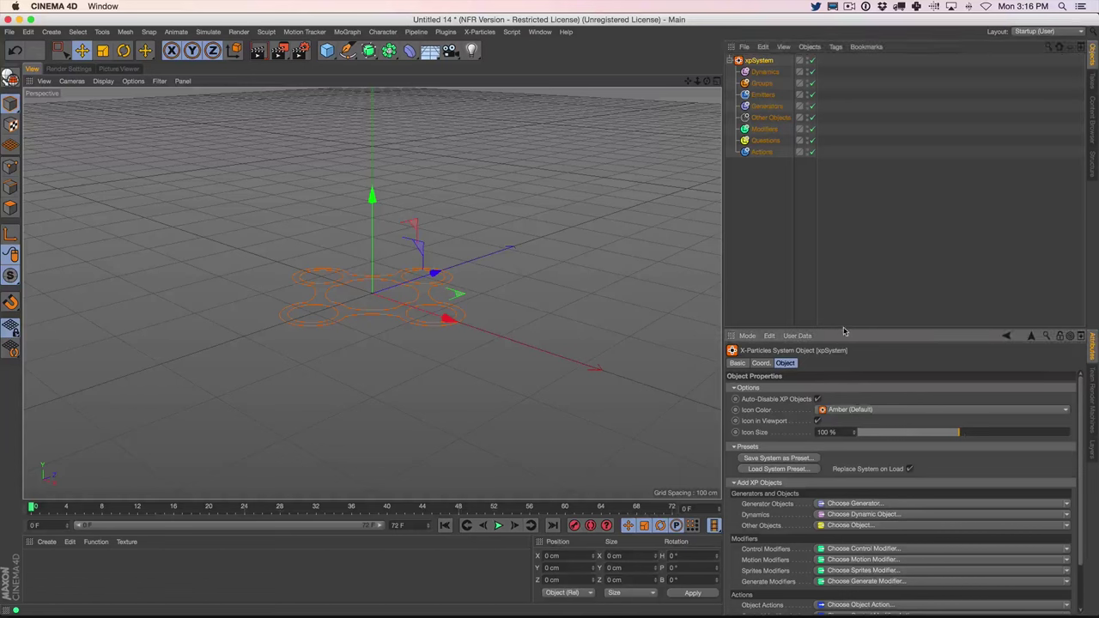
drag(850, 330, 858, 180)
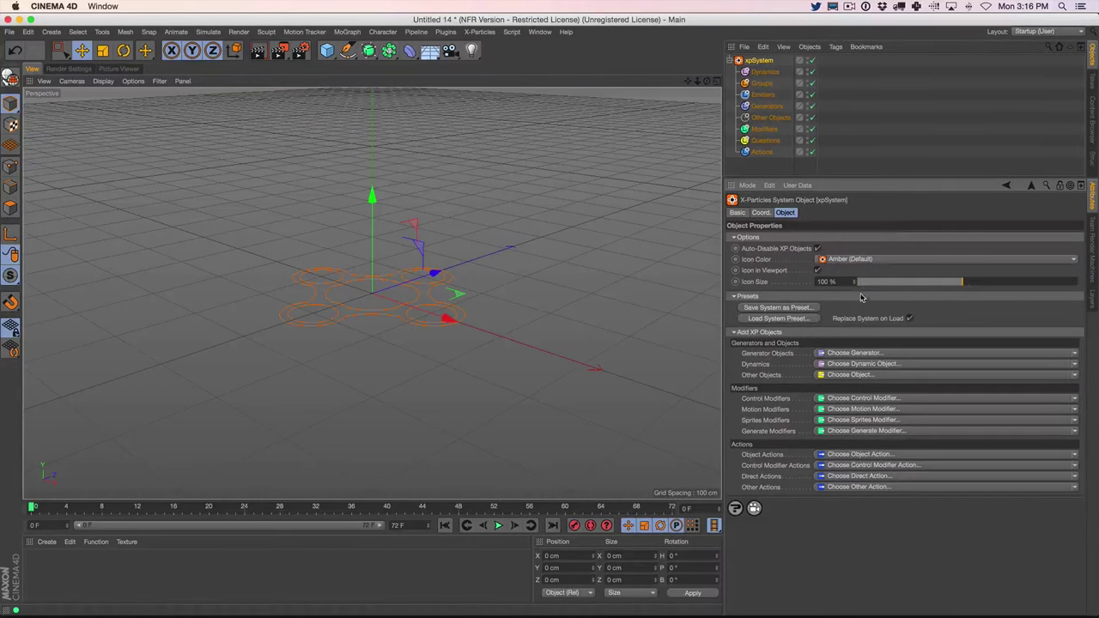
click(861, 355)
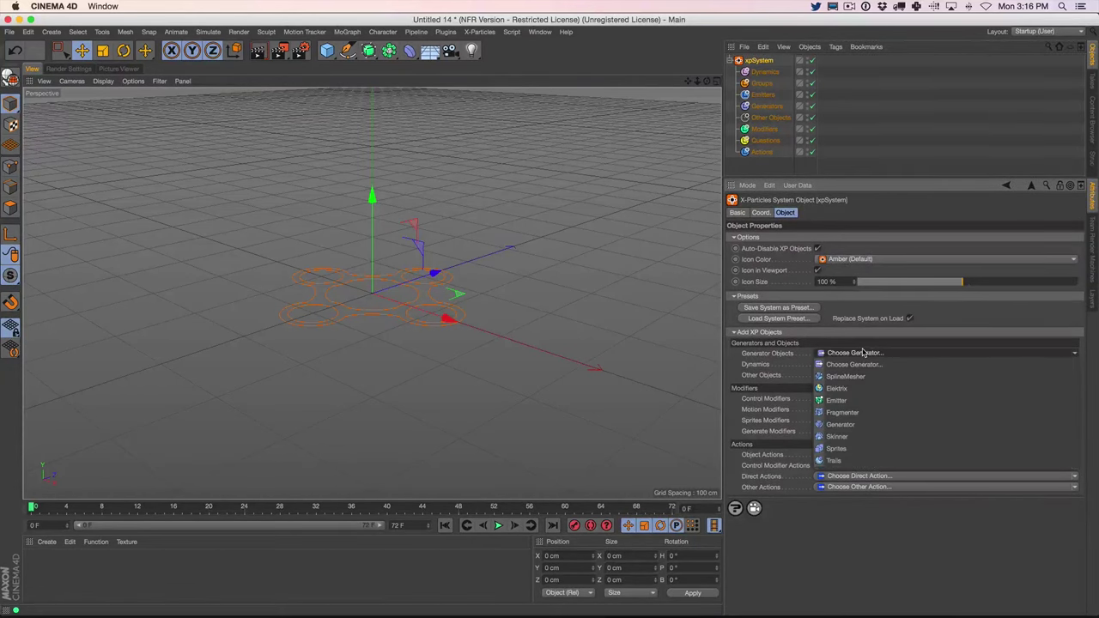
click(869, 401)
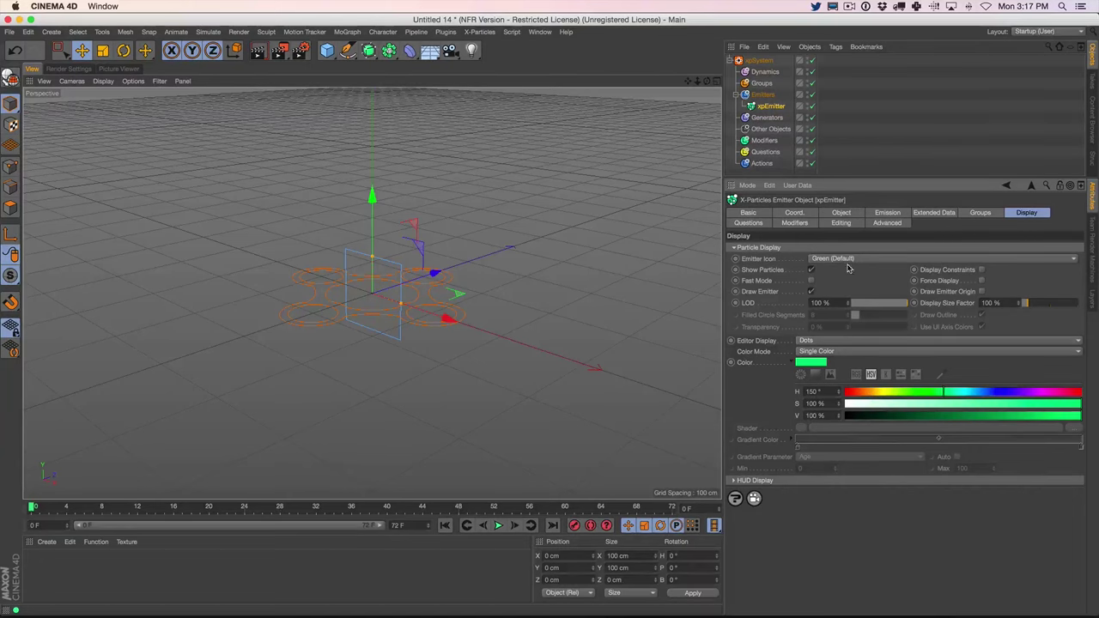
Play the animation and set the xpEmitter's emitter shape to Cylinder
click(843, 213)
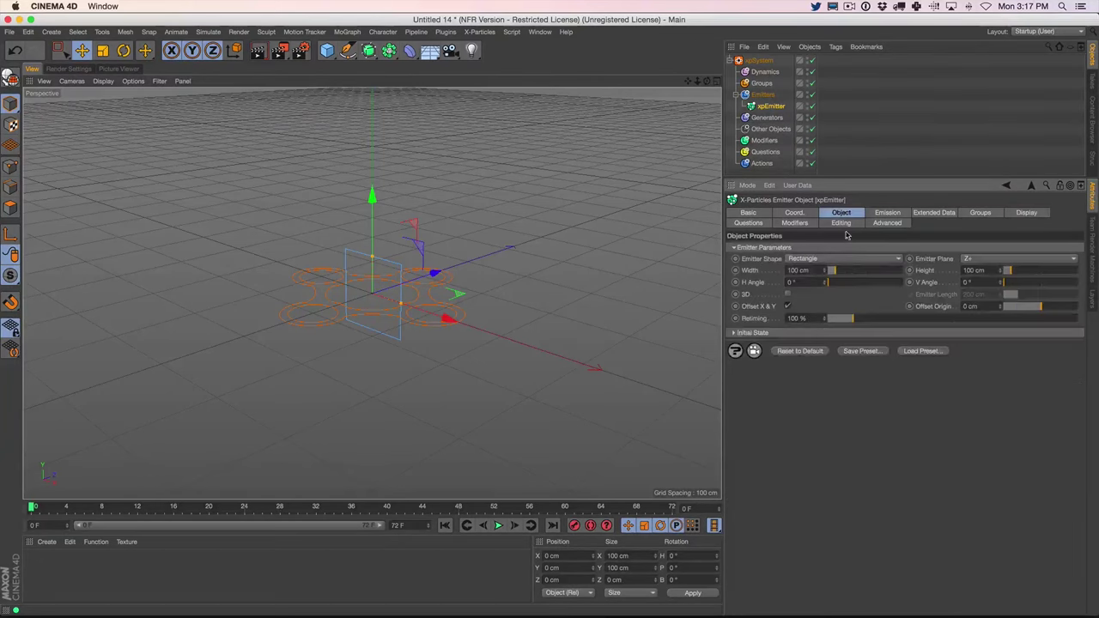
key(F8)
alt+drag(400, 307, 435, 285)
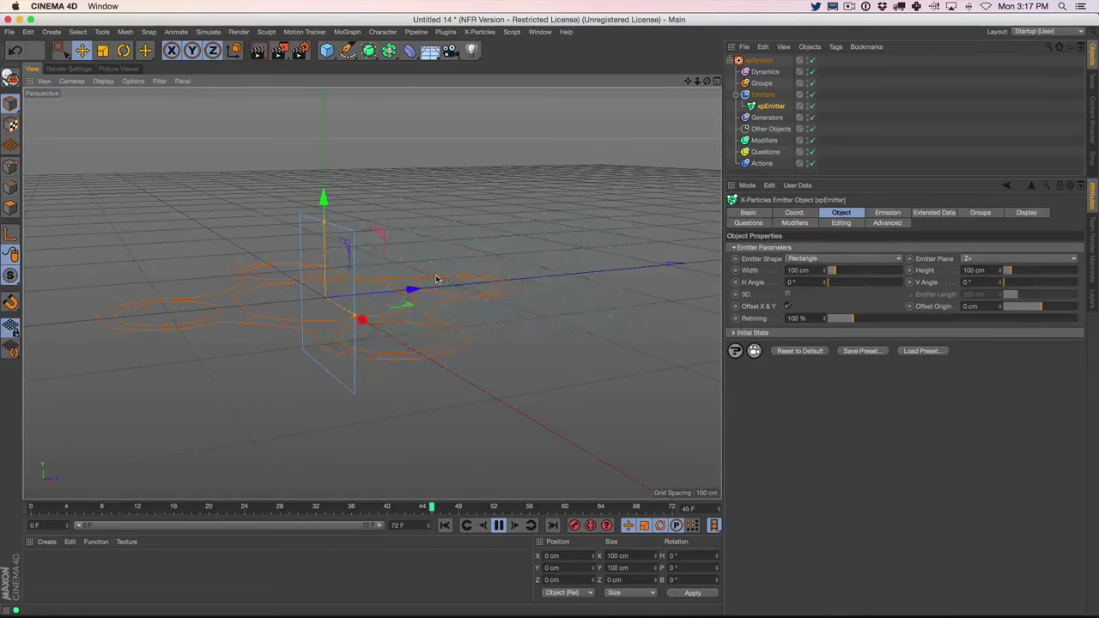
click(821, 259)
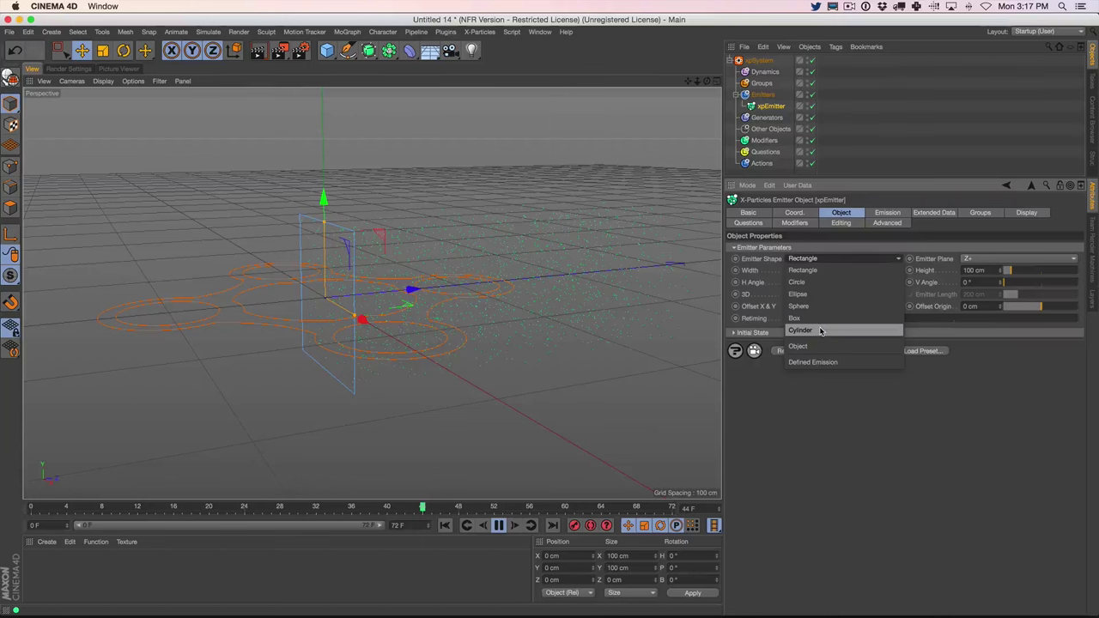
click(819, 329)
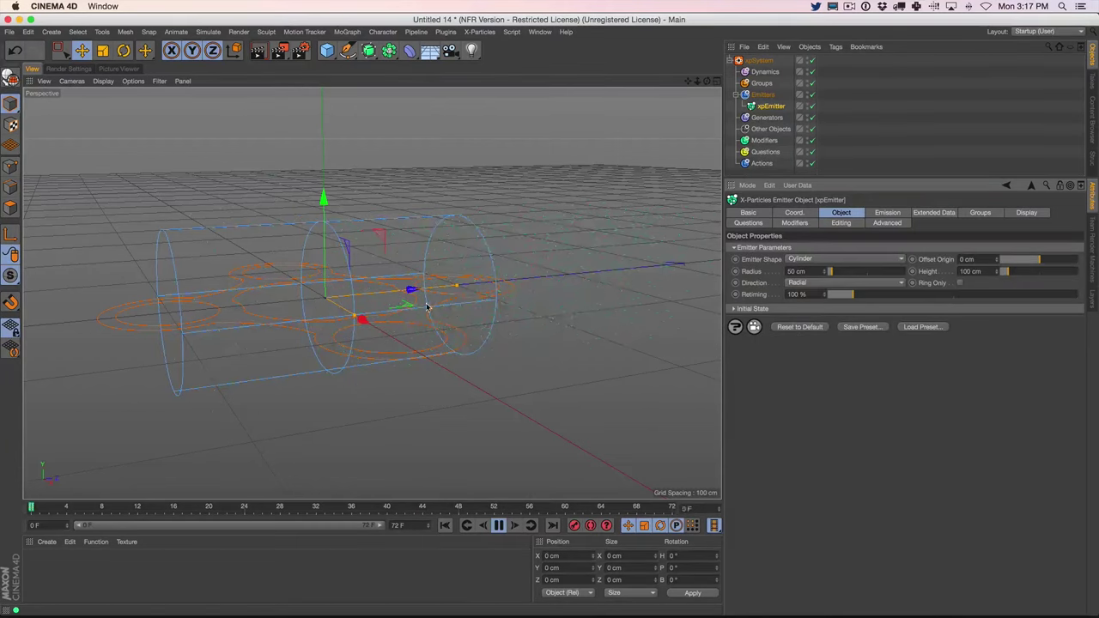
Flatten the cylinder emitter to a height of about 6.9 cm and make it emit from the ring only
drag(461, 292, 298, 318)
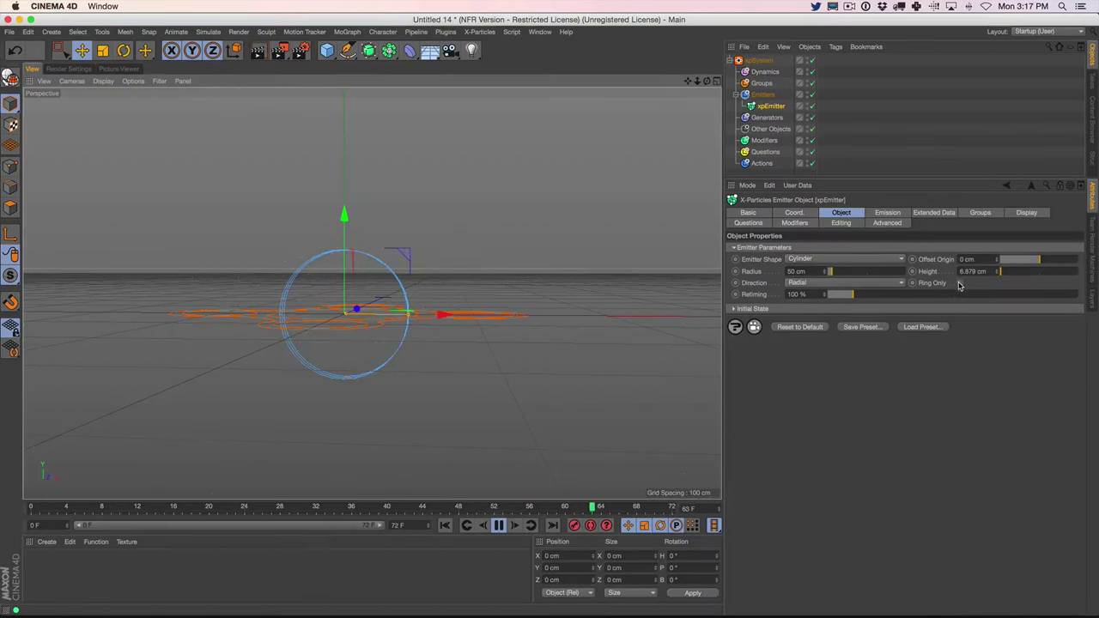
alt+drag(385, 336, 441, 312)
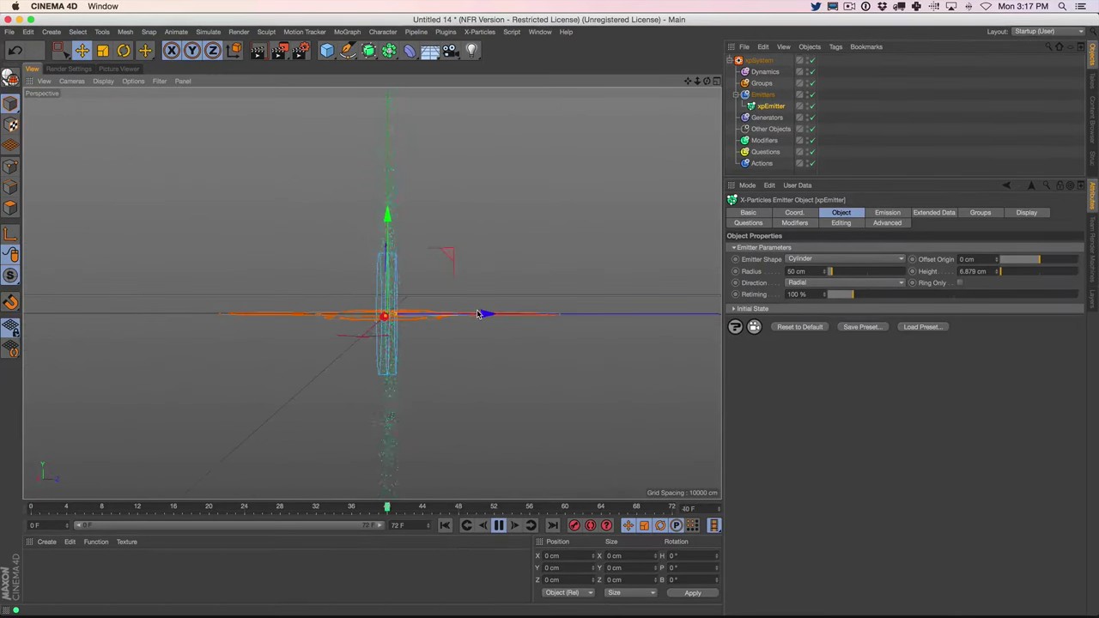
click(959, 282)
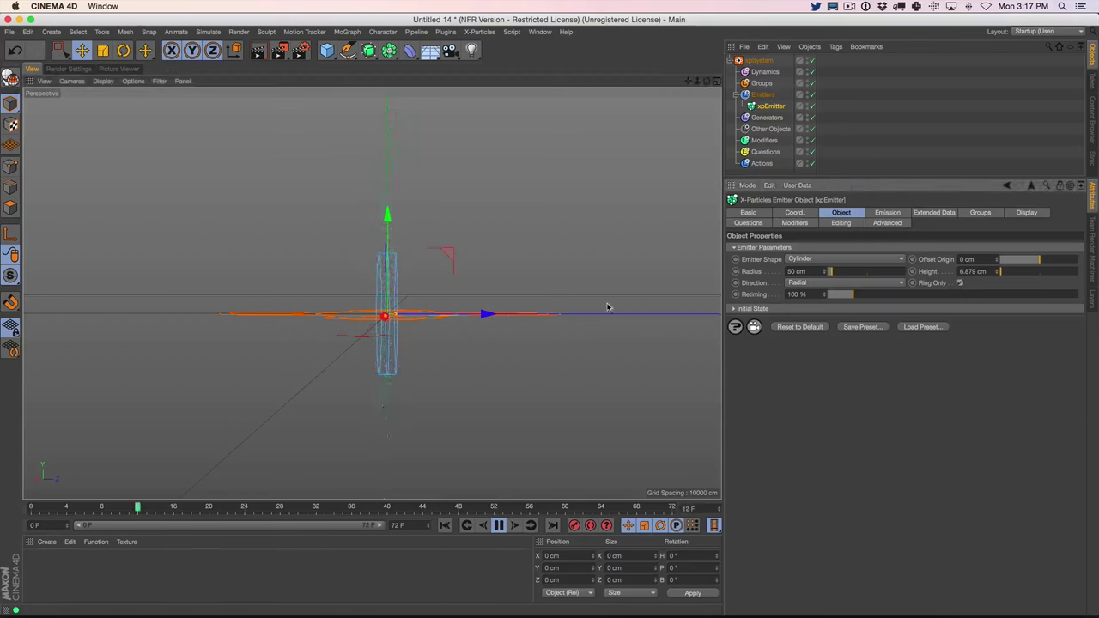
alt+drag(383, 318, 475, 298)
scroll(479, 295, up, 3)
alt+right_drag(479, 295, 429, 326)
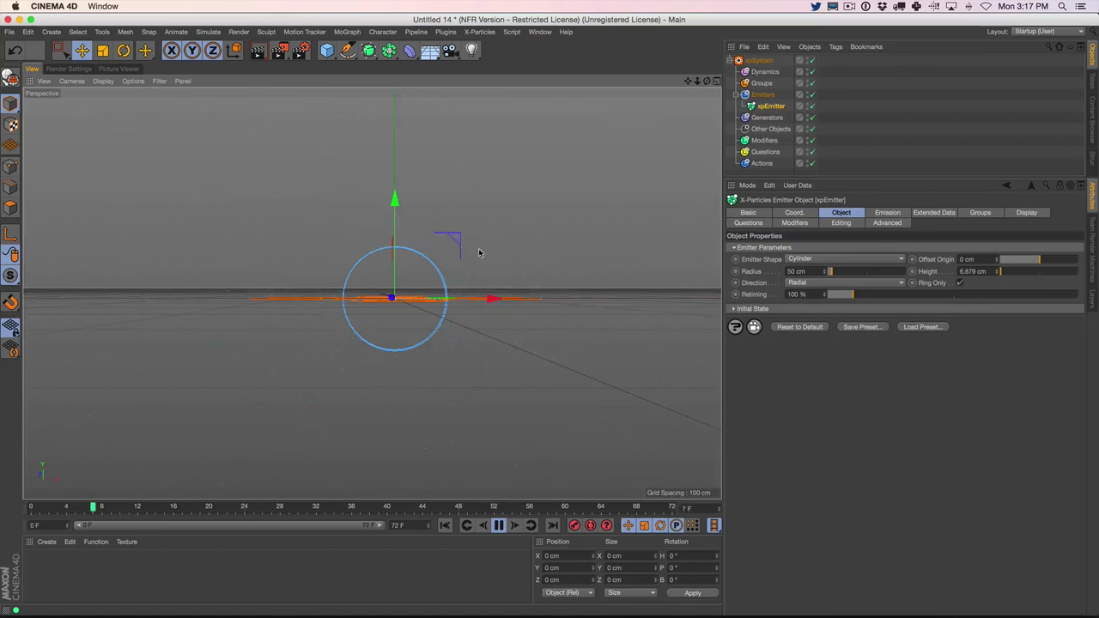
Change the emitter's particle color to bright blue with hue 196° and set its editor display to Squares
click(1029, 213)
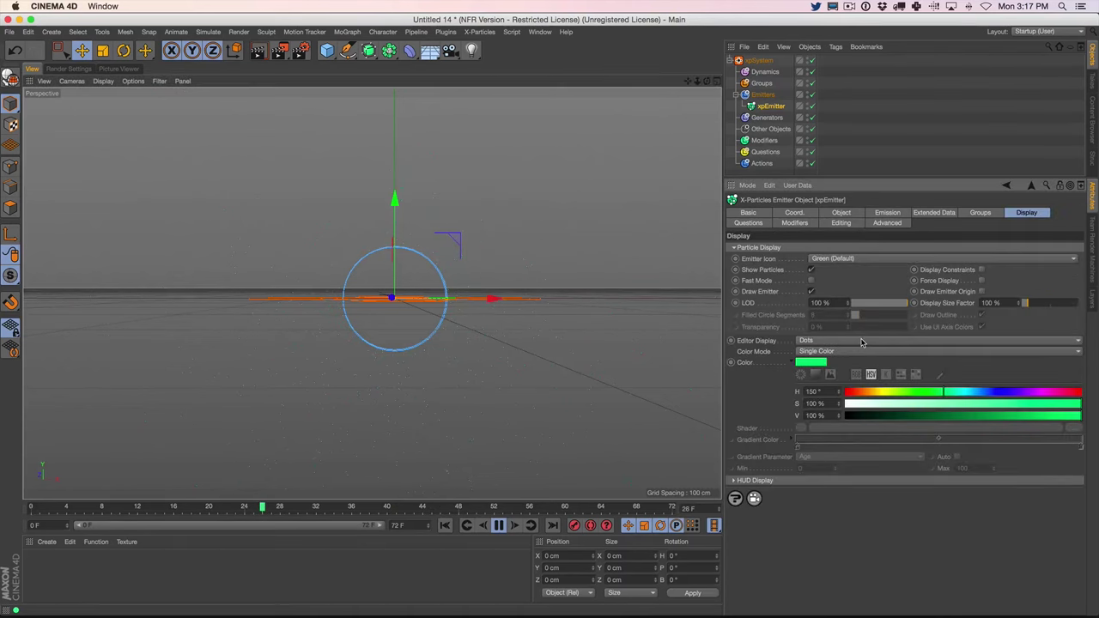
click(822, 362)
click(844, 361)
mouse_move(844, 363)
mouse_down()
mouse_move(854, 361)
mouse_move(844, 362)
mouse_up()
click(840, 400)
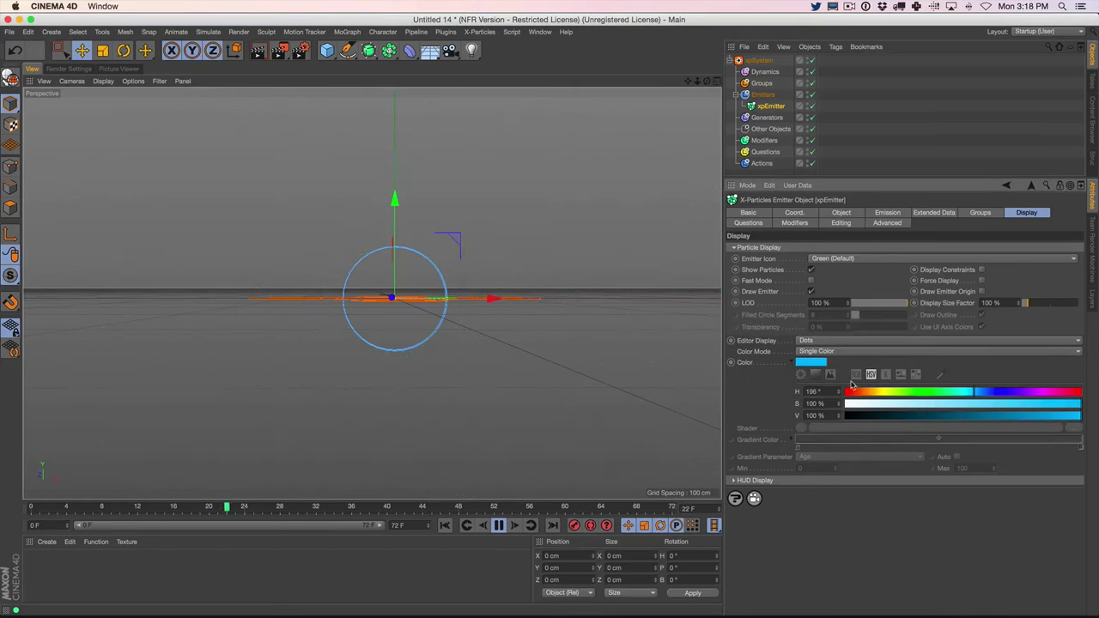
click(879, 344)
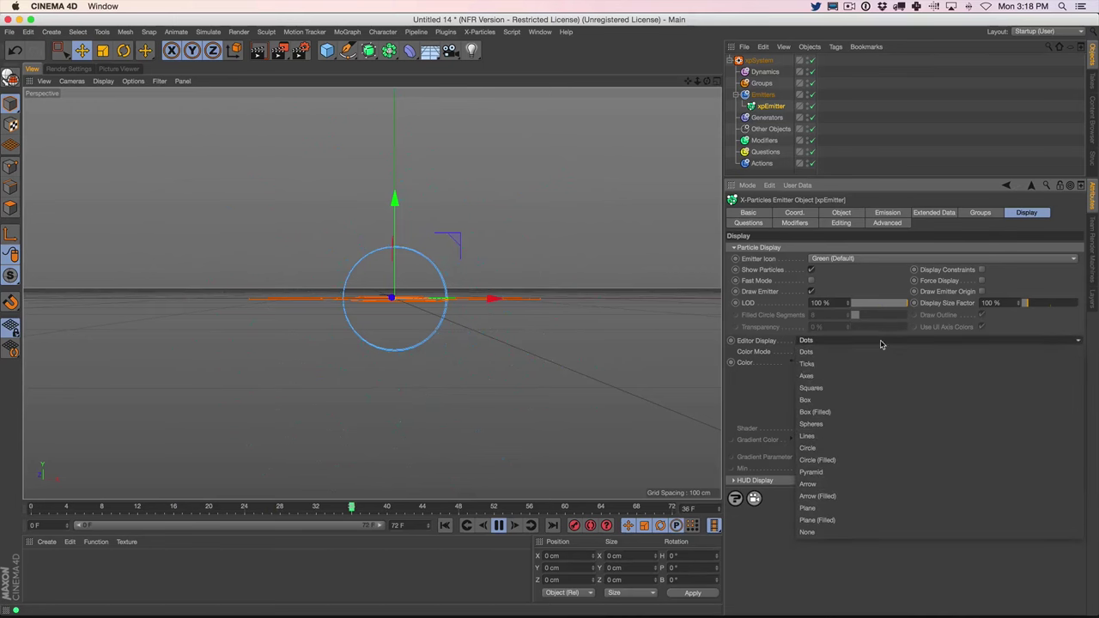
click(874, 388)
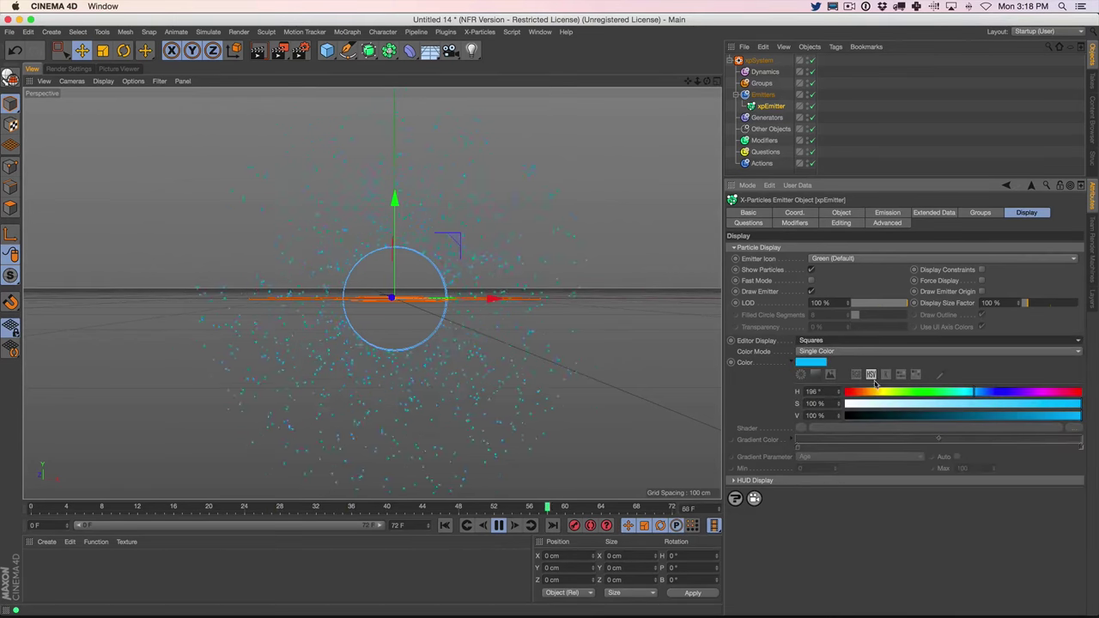
scroll(375, 280, down, 2)
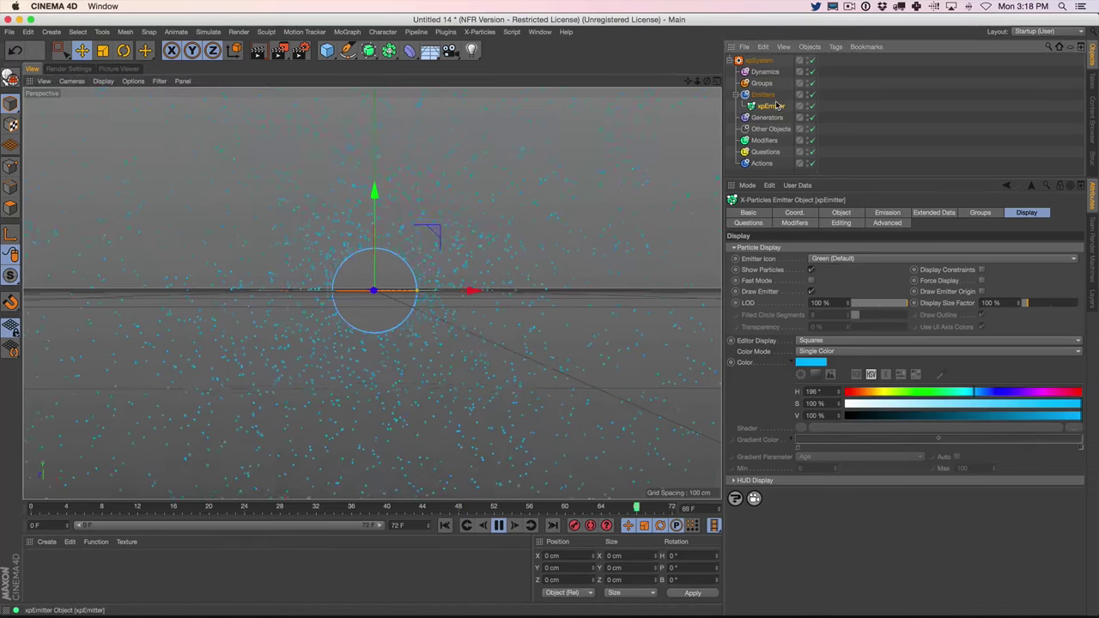
Reduce the cylinder emitter's radius to 11 cm and stop the animation playback
click(877, 214)
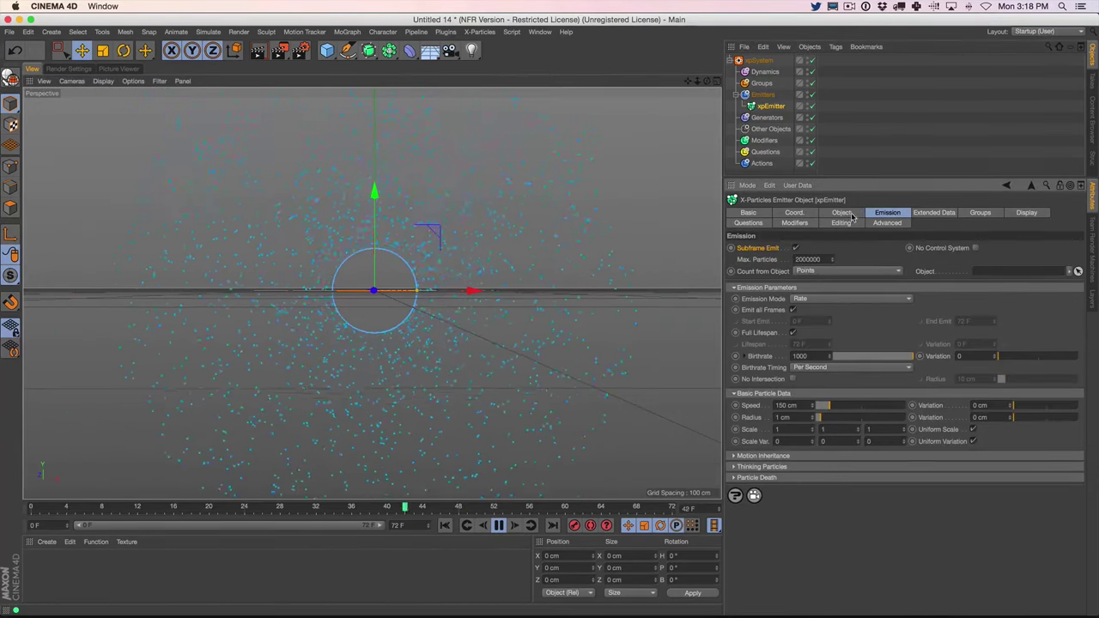
click(841, 213)
drag(831, 272, 830, 274)
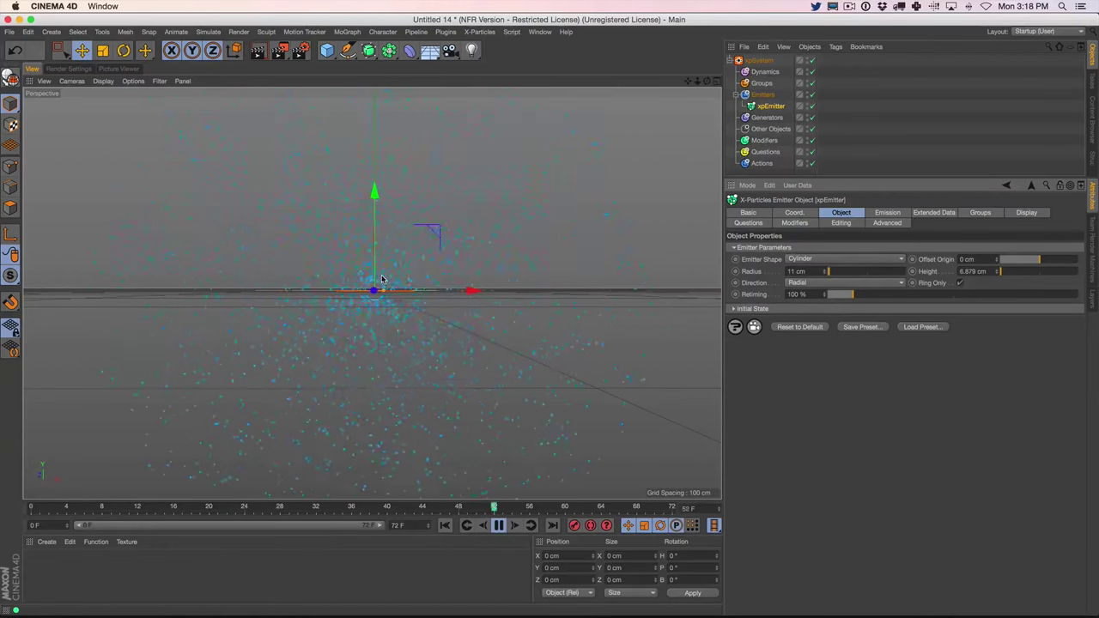
click(497, 525)
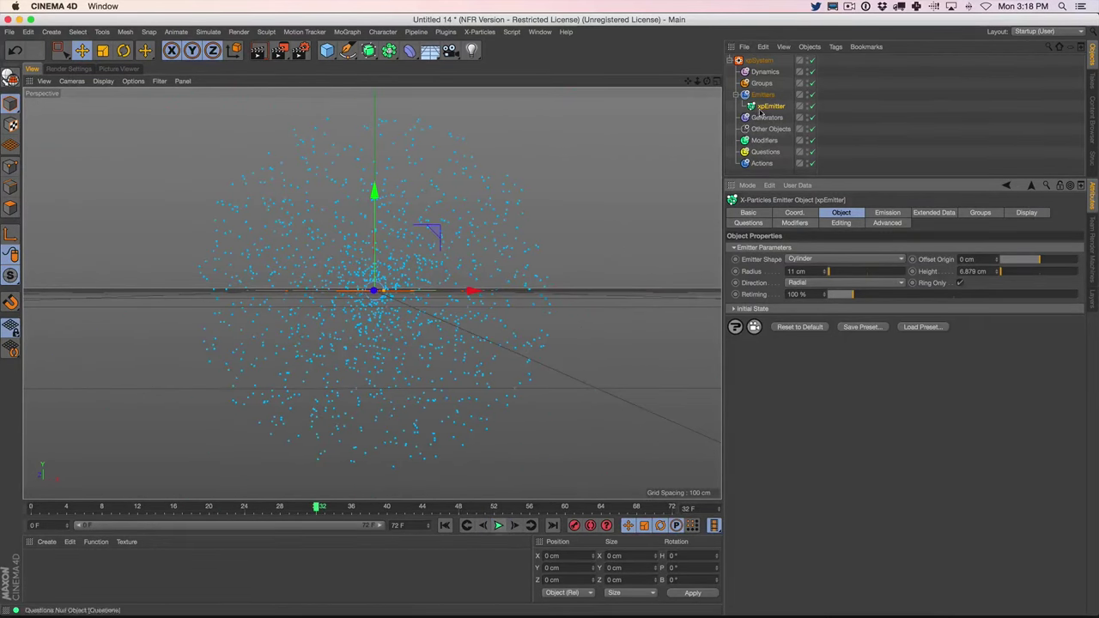
Add a Sound control modifier to the xpSystem and load the audio file Untitled - 11/28/15, 11.13 PM.aif into it
click(759, 61)
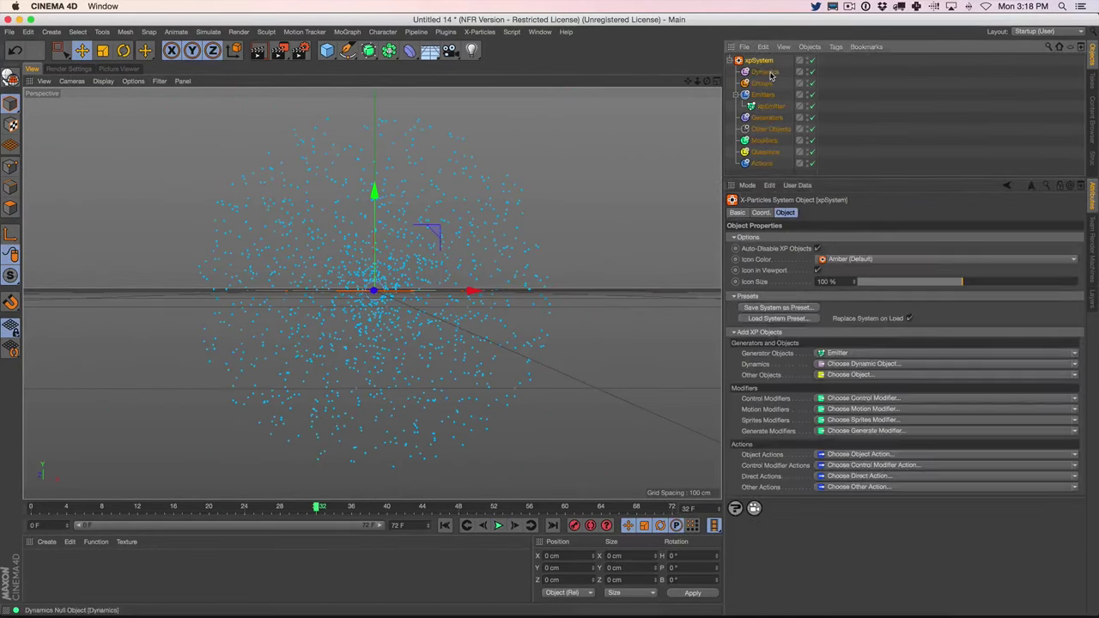
click(834, 398)
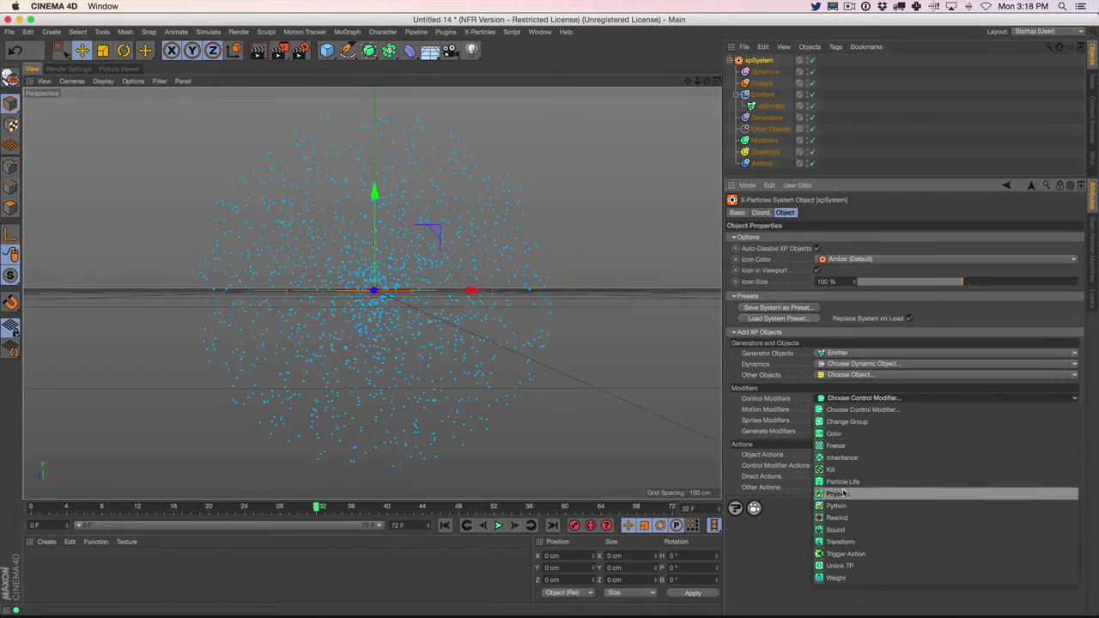
click(846, 532)
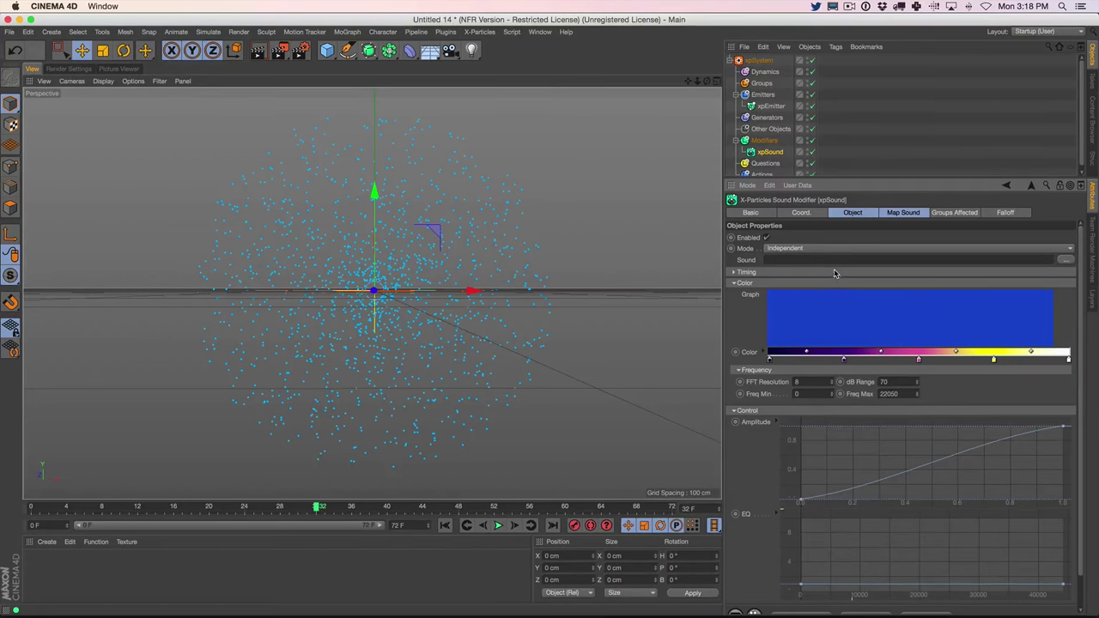
click(1065, 259)
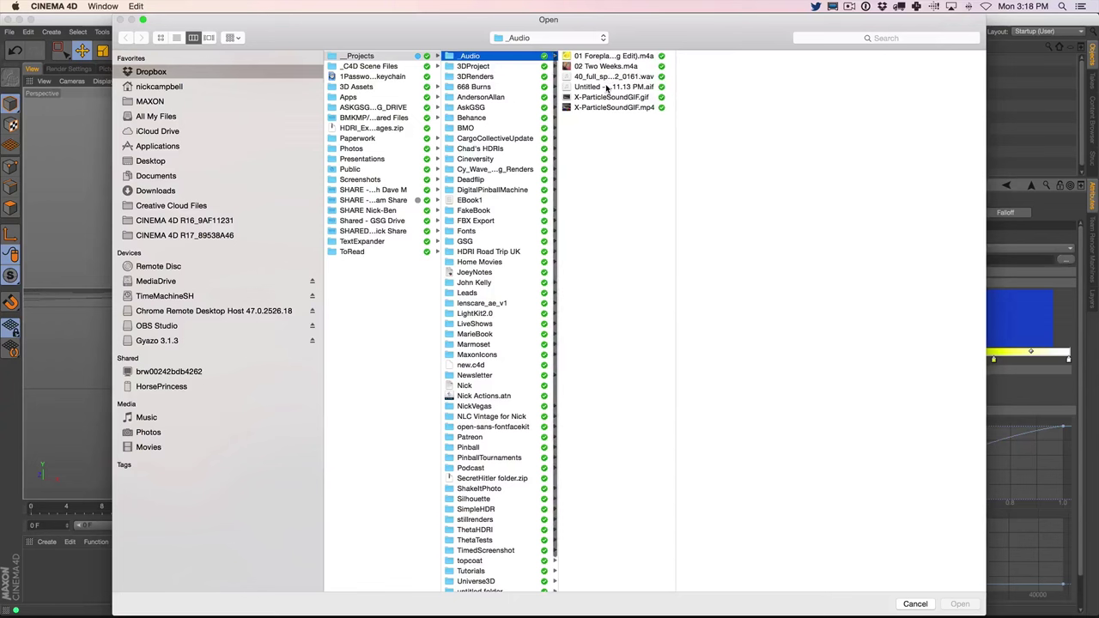
click(613, 86)
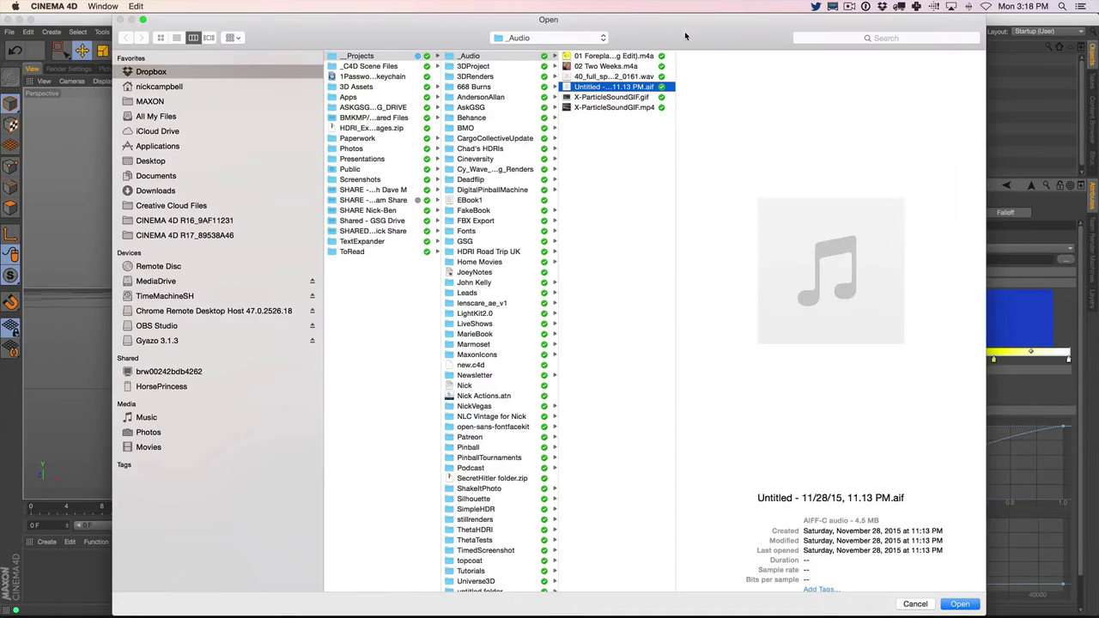
click(959, 604)
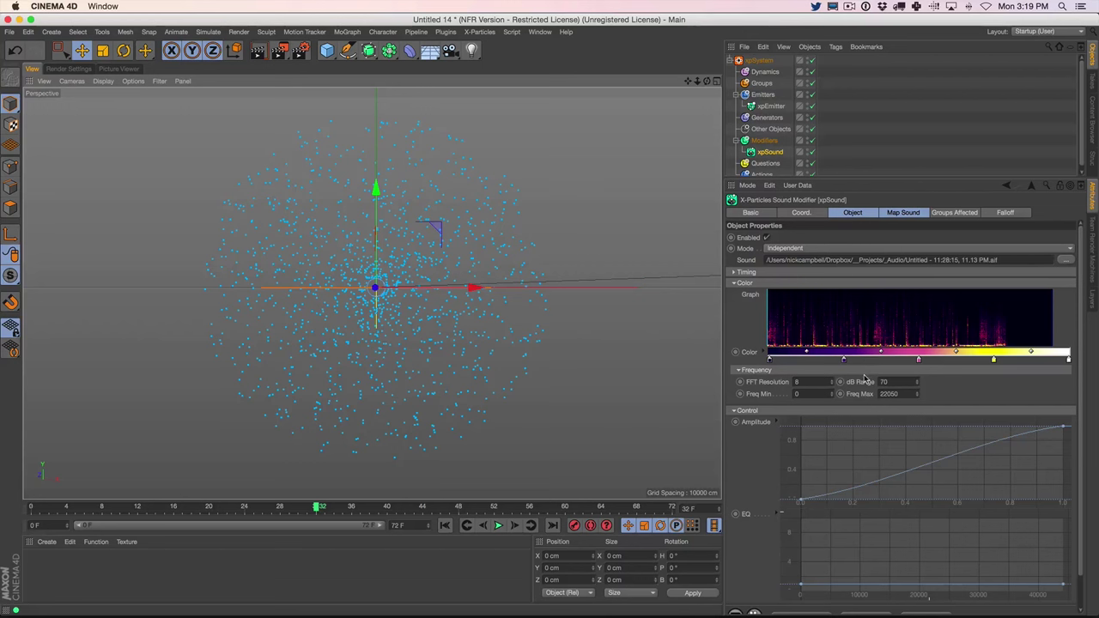
Set the Sound modifier's dB Range to 95 and adjust both end points of its EQ curve
drag(917, 384, 927, 360)
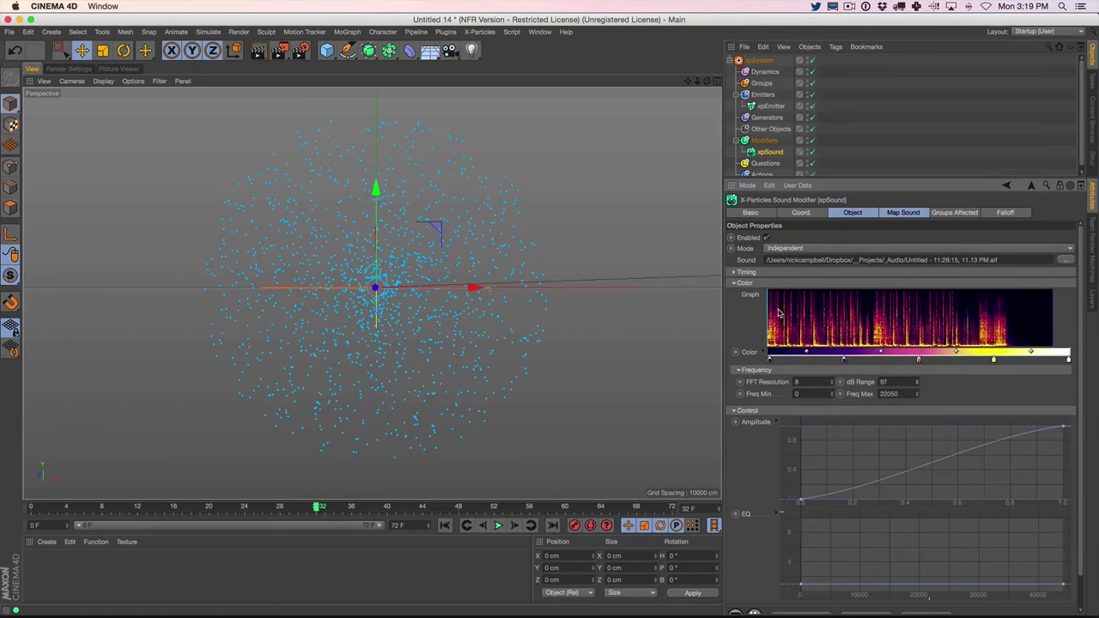
mouse_move(917, 384)
mouse_down()
mouse_move(919, 396)
mouse_move(925, 380)
mouse_up()
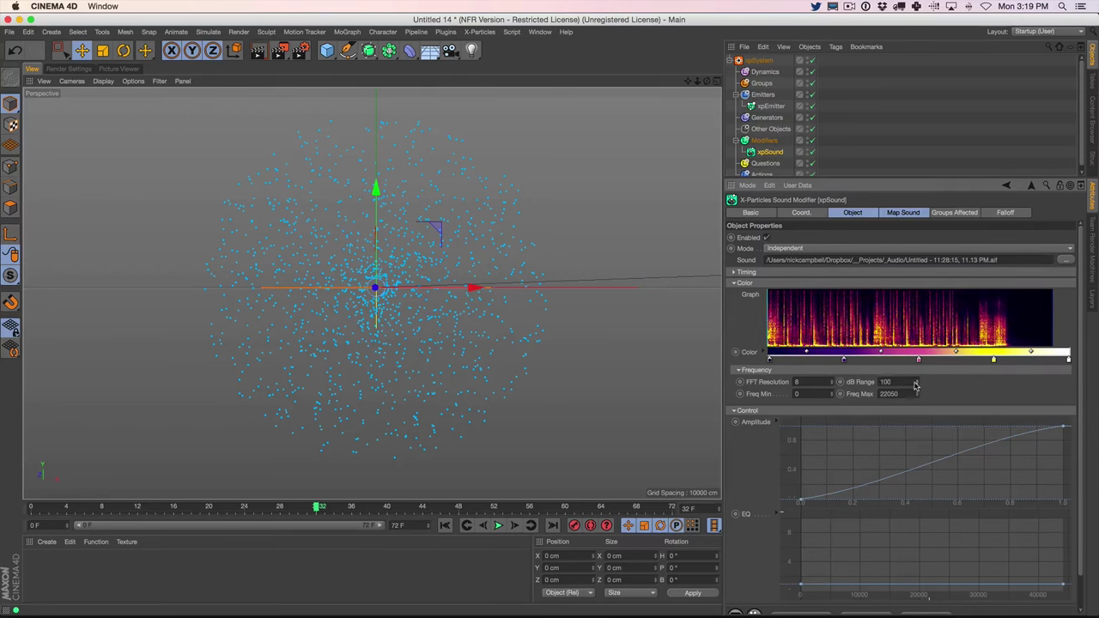
drag(919, 387, 920, 359)
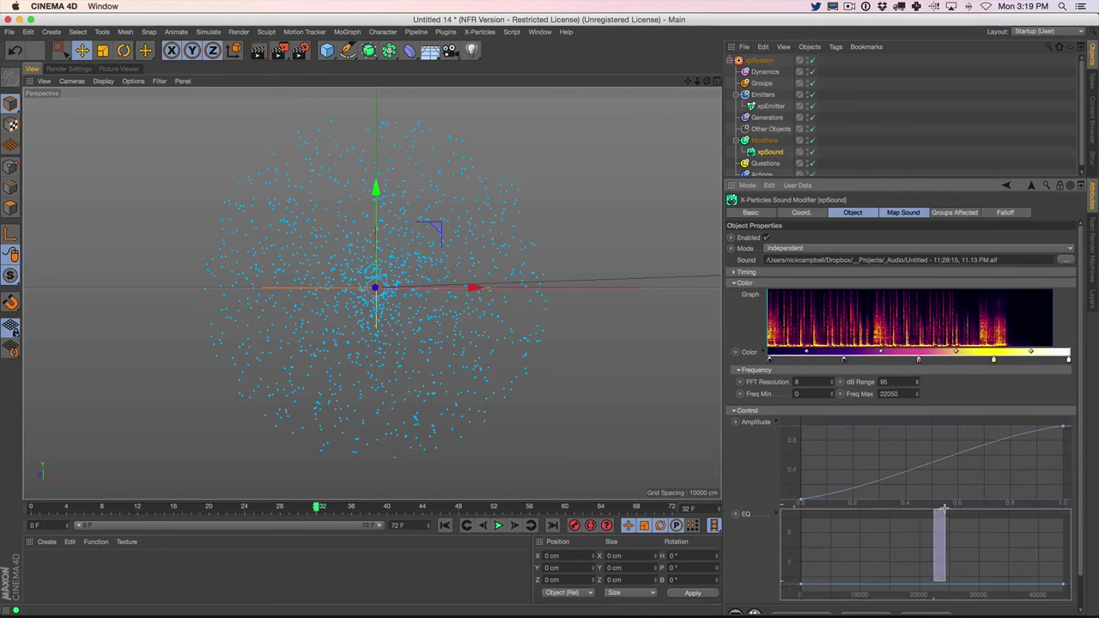
mouse_move(799, 590)
mouse_down()
mouse_move(799, 534)
mouse_move(799, 582)
mouse_up()
mouse_move(1065, 584)
mouse_down()
mouse_move(1069, 518)
mouse_move(1079, 603)
mouse_move(1068, 592)
mouse_up()
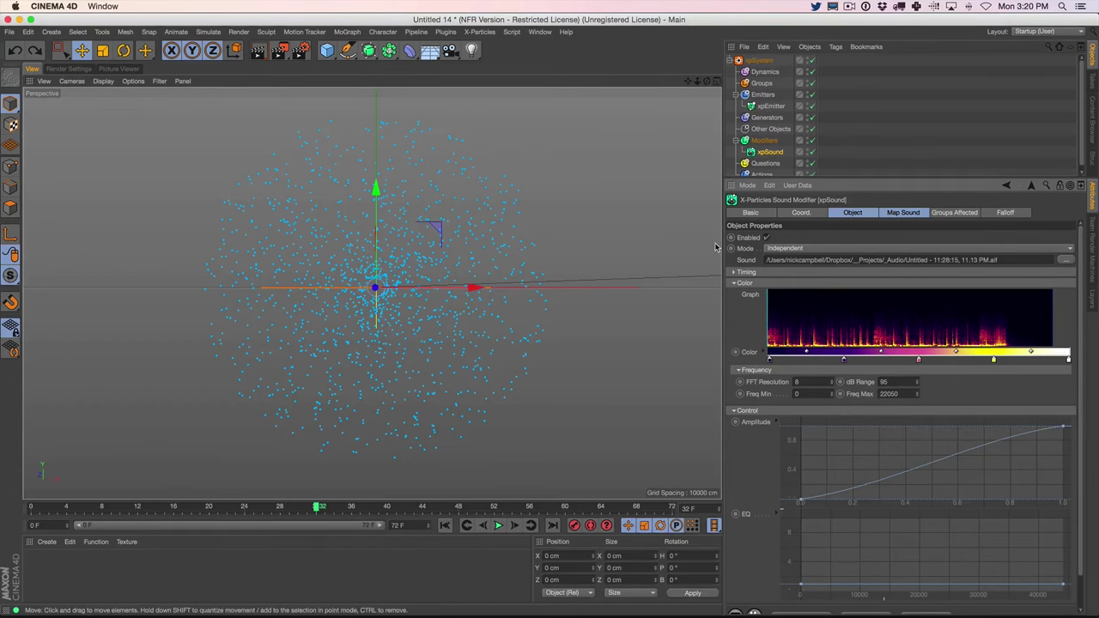
Widen the attribute area, play the particle animation from the first frame and stop it
drag(722, 245, 690, 260)
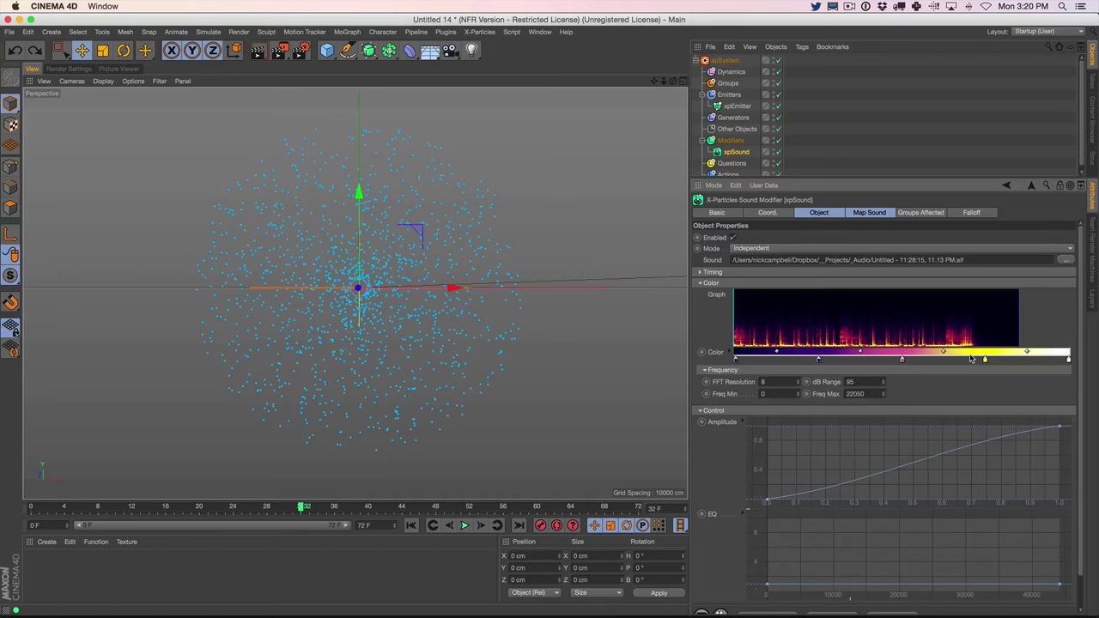
click(411, 525)
click(466, 527)
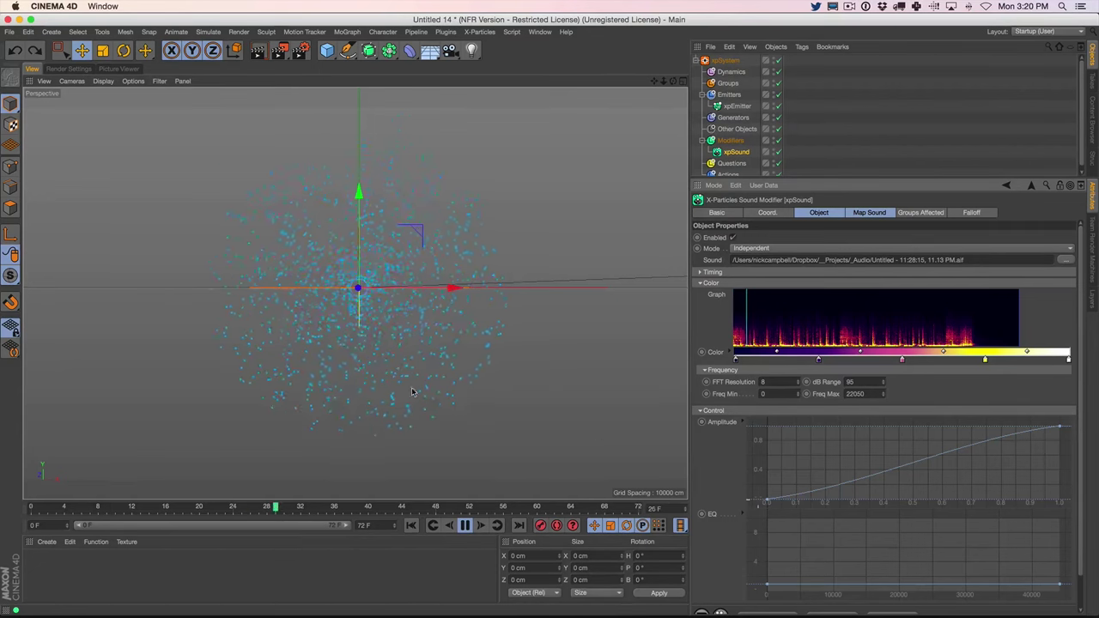
key(F8)
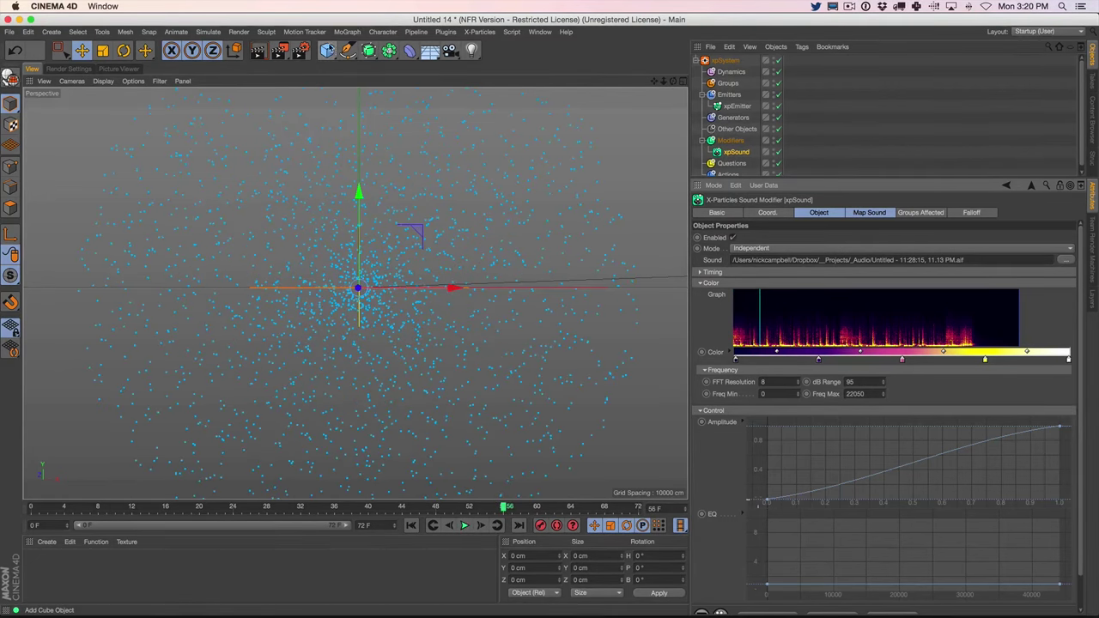
Add a cube and expand its animation tracks in the Timeline's dope sheet
click(327, 50)
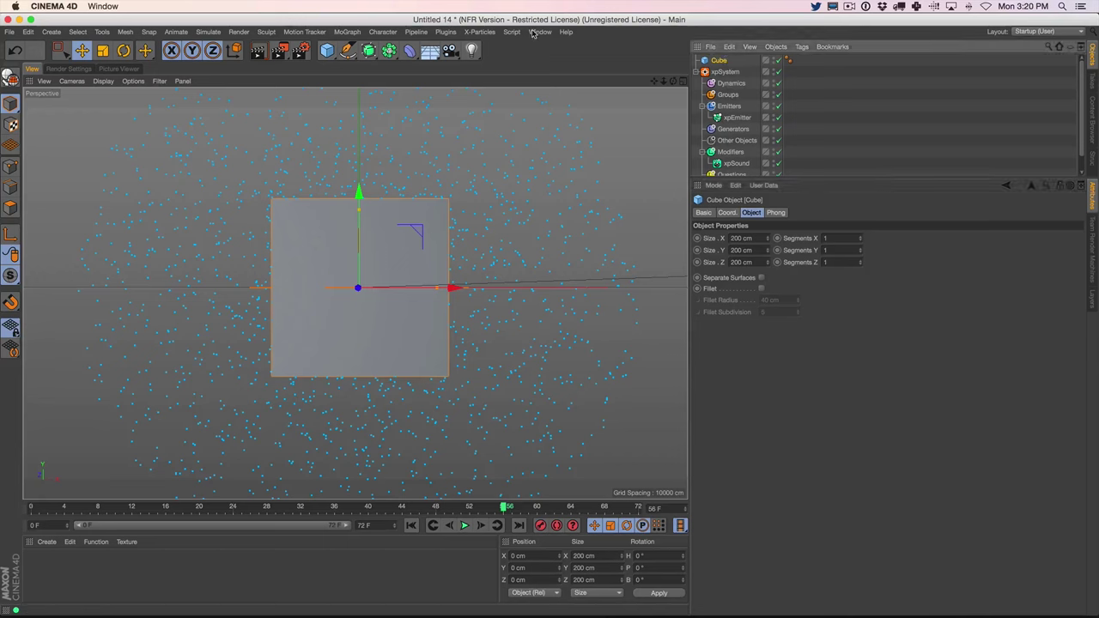
click(534, 33)
click(740, 54)
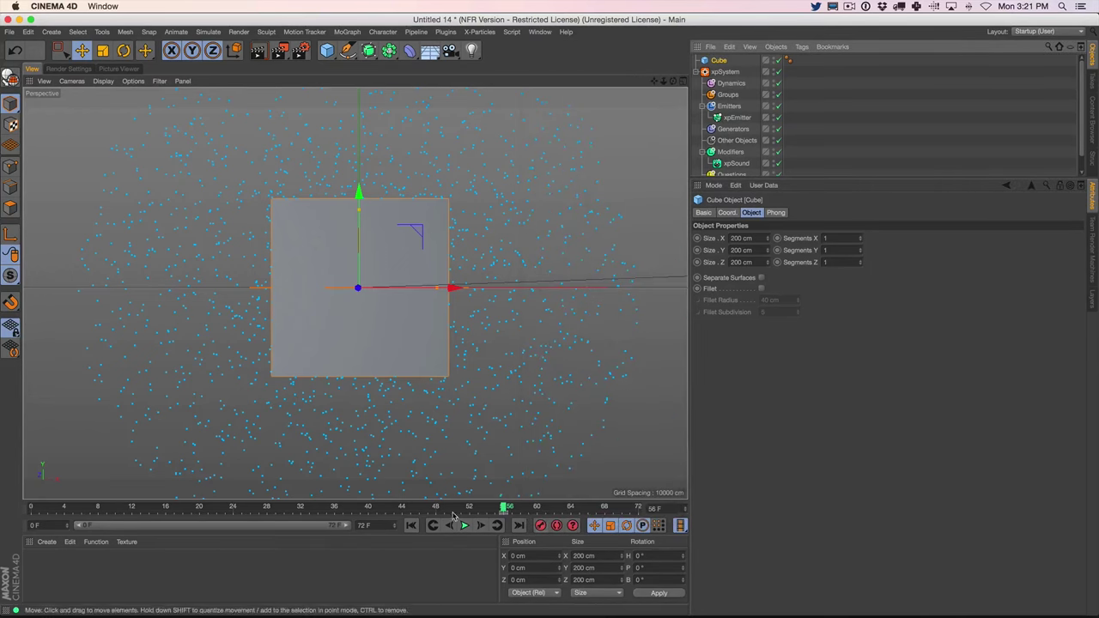
click(538, 32)
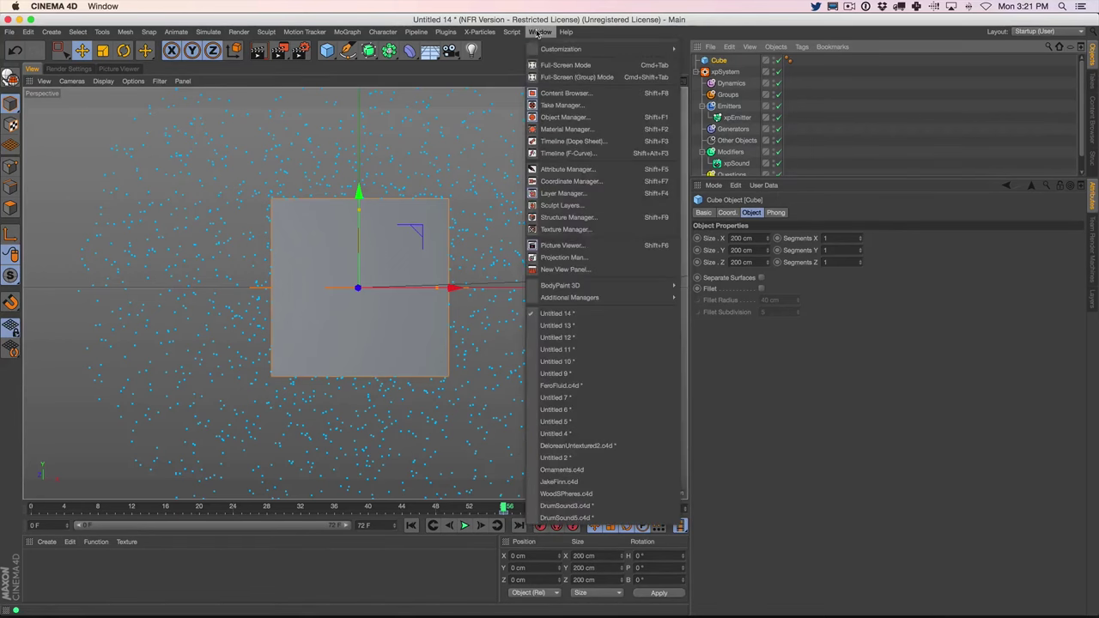
click(560, 144)
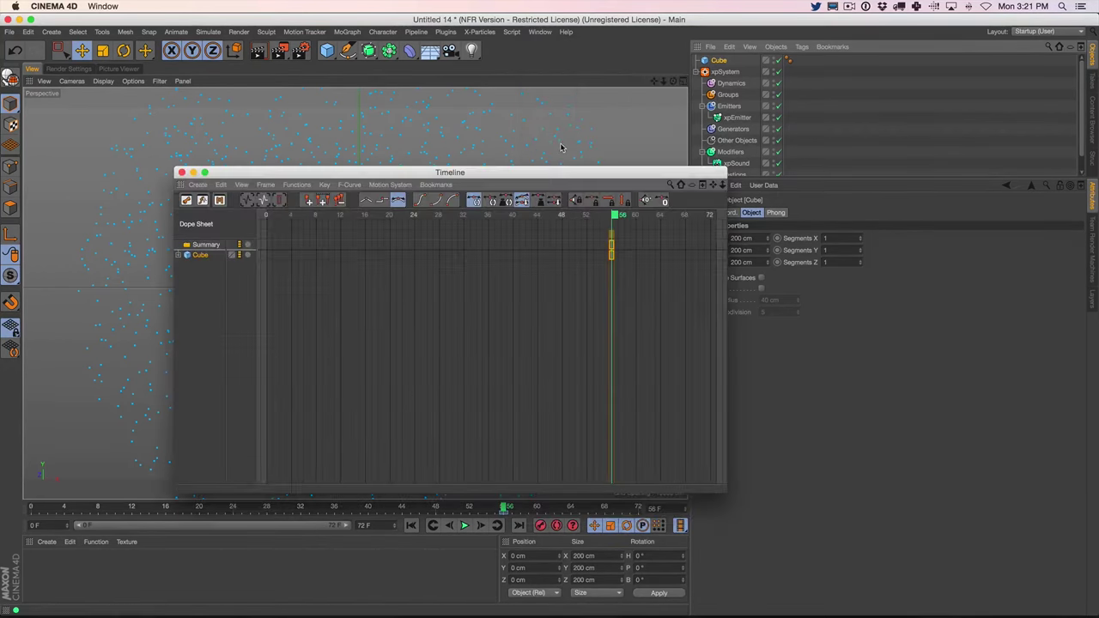
click(199, 255)
click(179, 254)
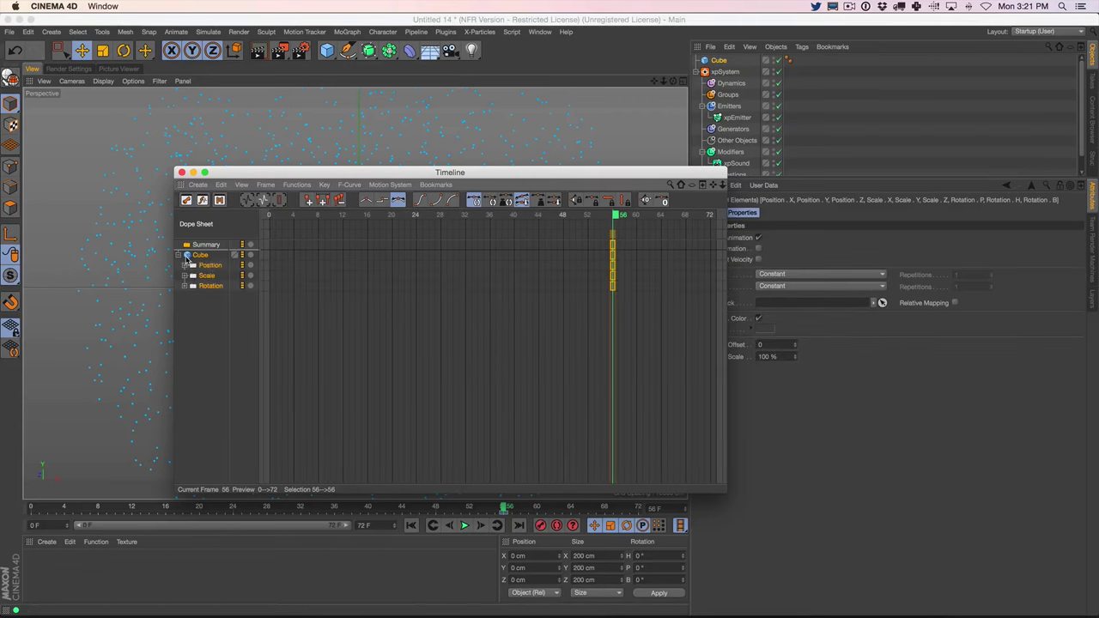
Add a special Sound track to the cube and select it, moving the Timeline clear of its properties
click(204, 188)
mouse_move(225, 213)
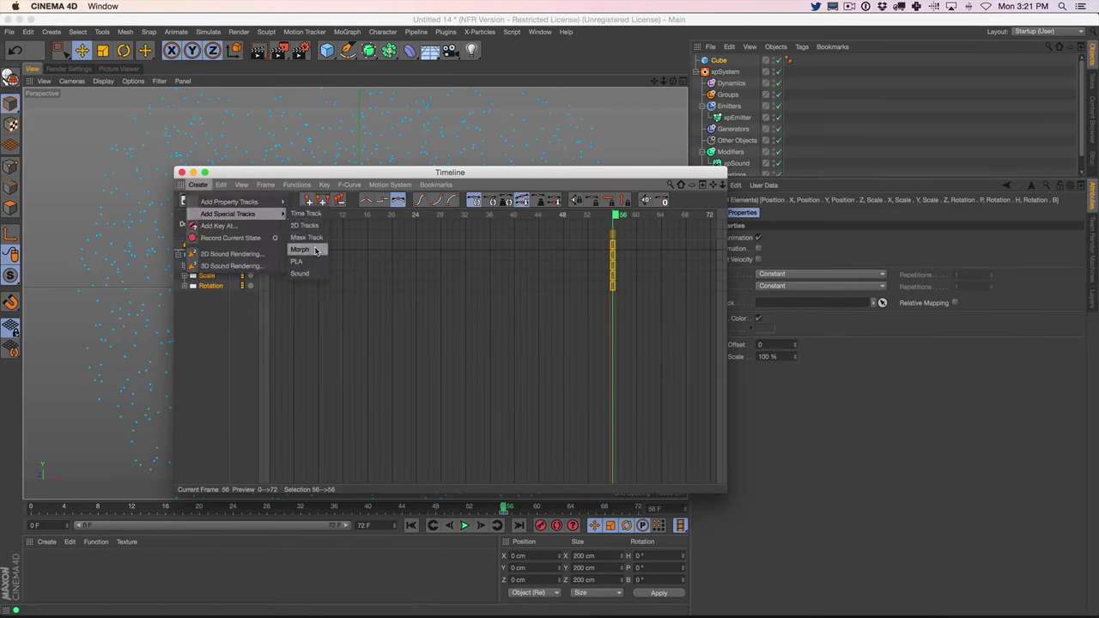
click(311, 274)
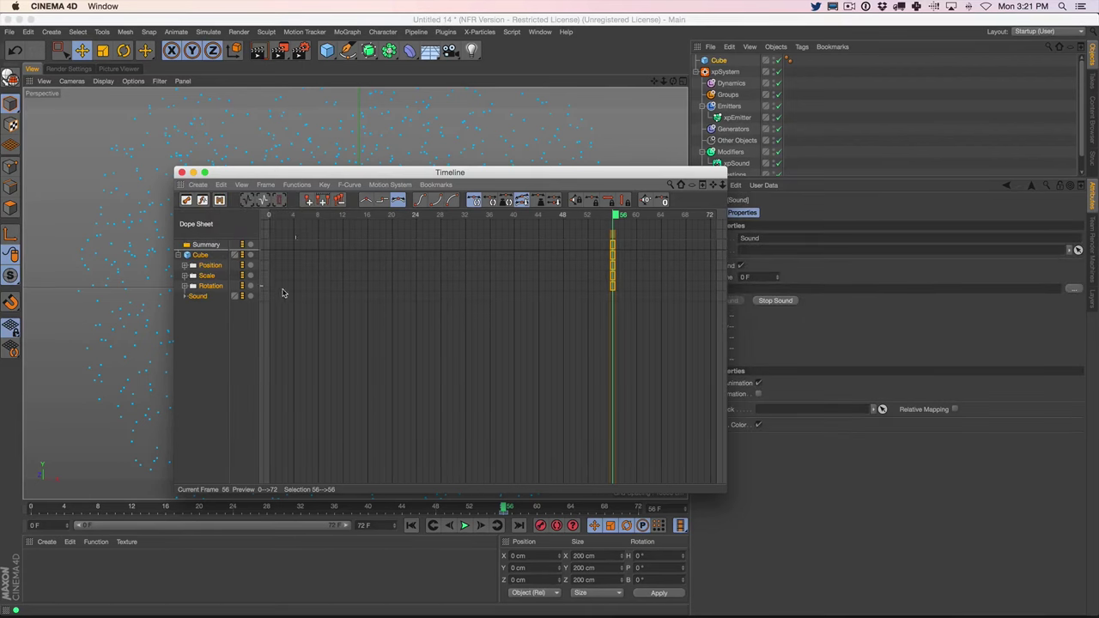
click(200, 297)
drag(326, 177, 182, 127)
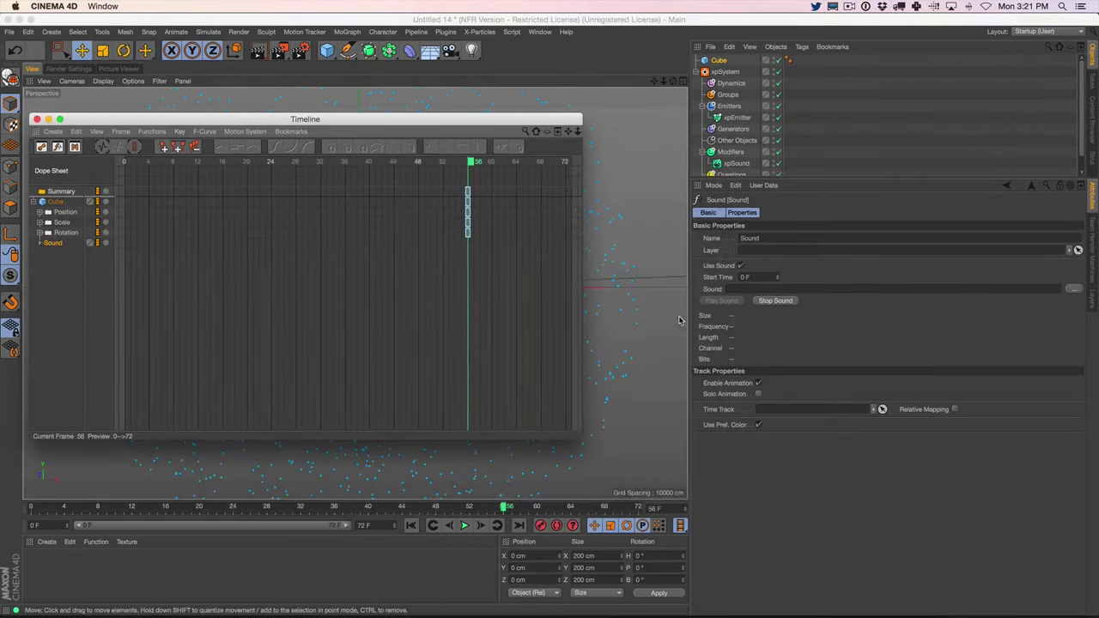
Load Untitled - 11/28/15, 11.13 PM.aif into the cube's Sound track and close the Timeline
click(1073, 289)
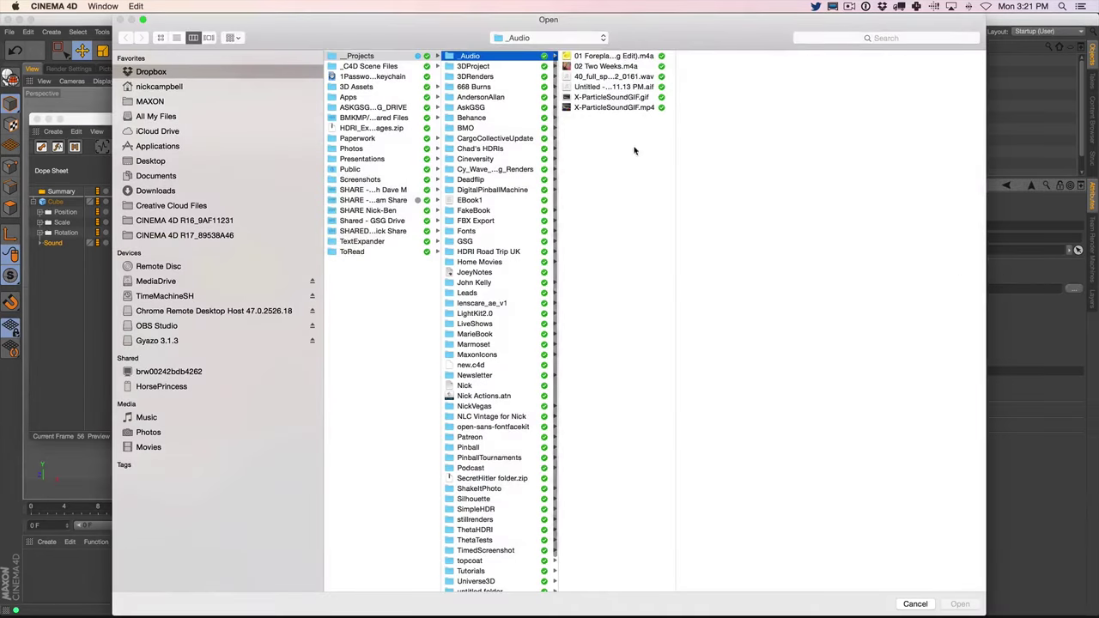
click(606, 86)
click(959, 605)
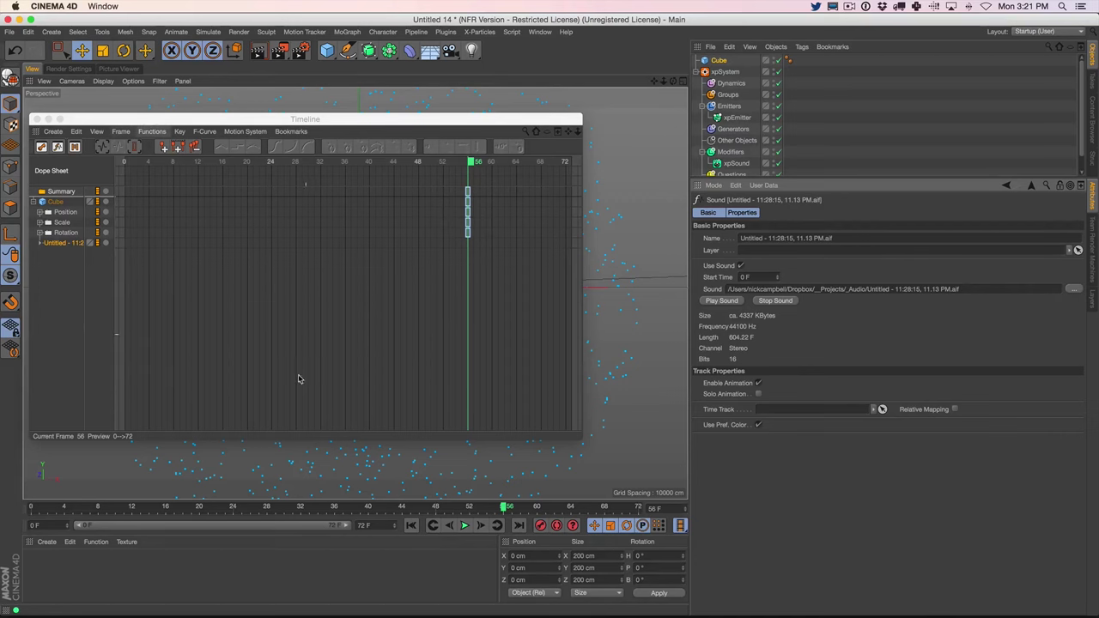
click(35, 119)
Hide the cube in the viewport and play the animation from the first frame with the system volume raised
click(411, 525)
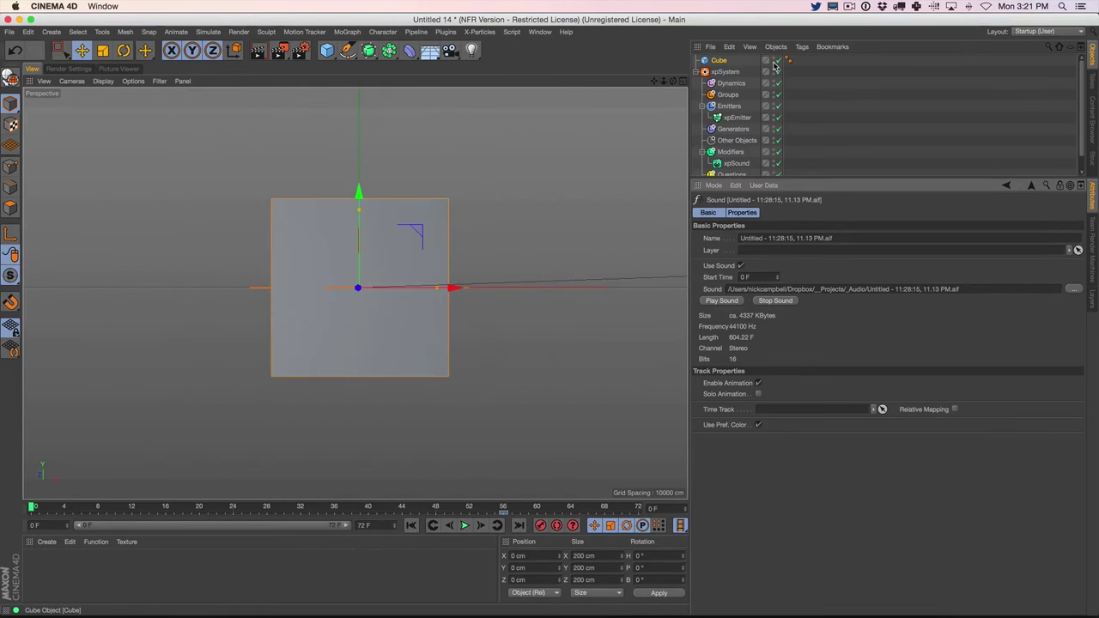
click(766, 61)
click(465, 525)
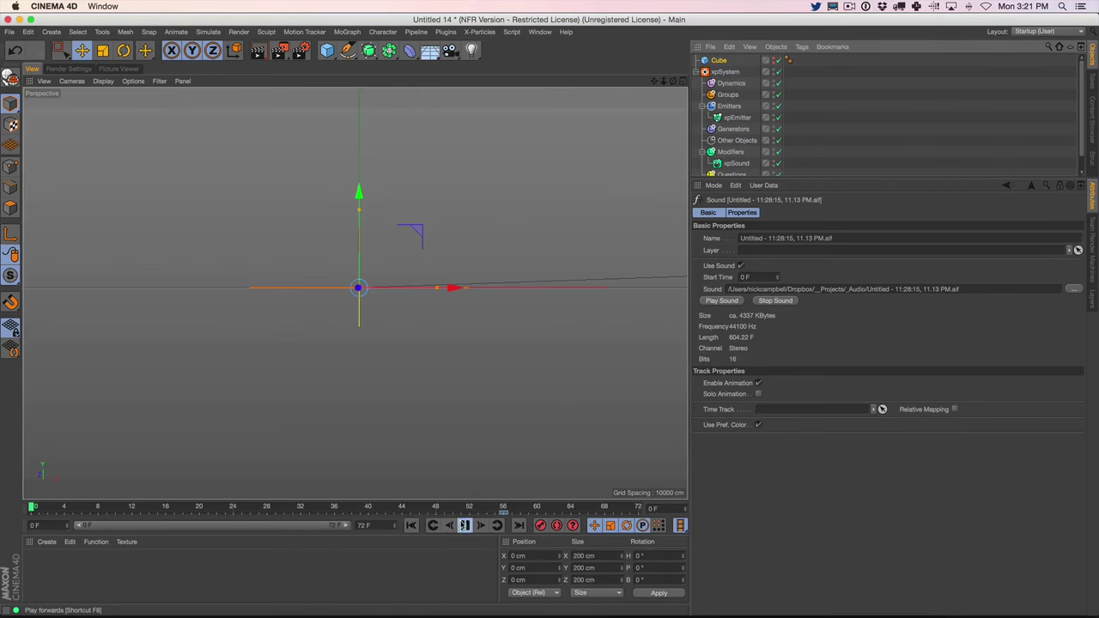
key(XF86AudioRaiseVolume)
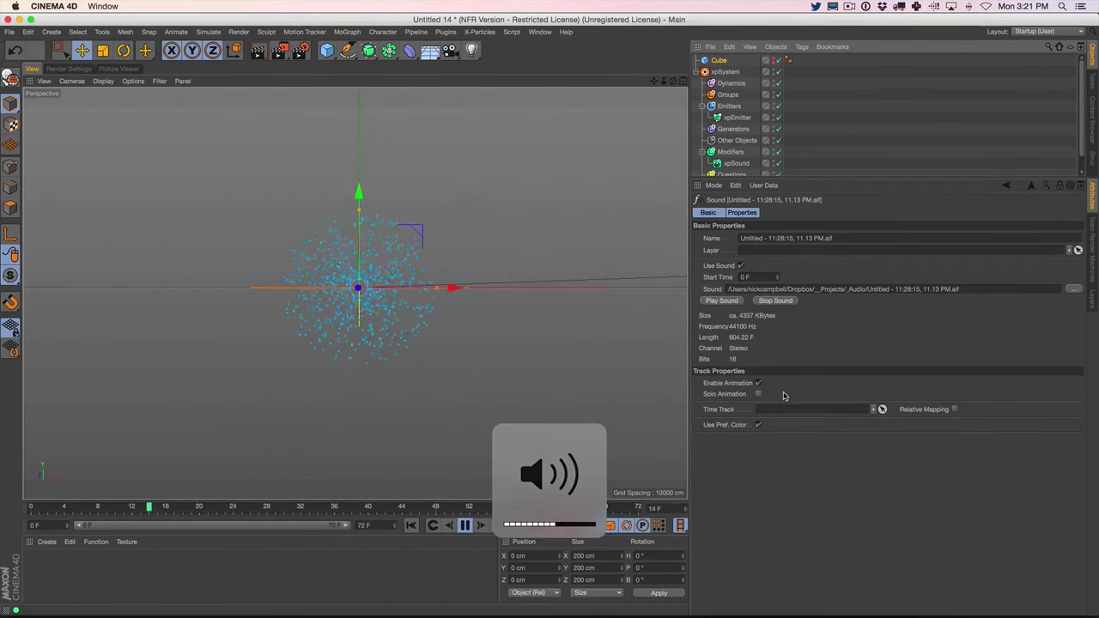
click(464, 525)
Preview the track's sound and replay the animation at a higher volume, ending back at the first frame
click(720, 302)
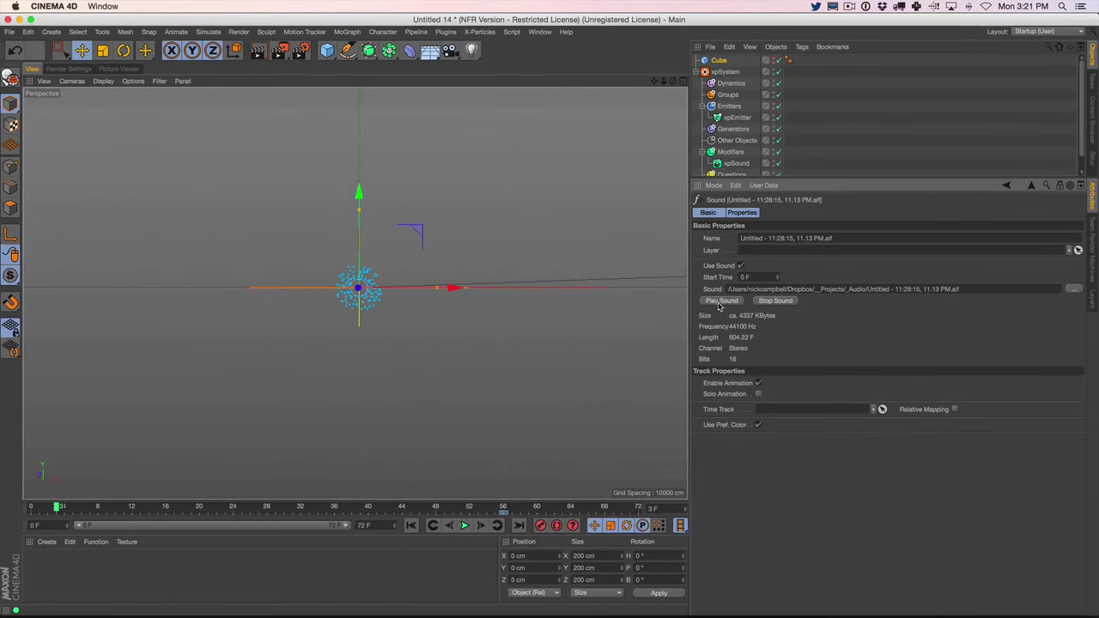
click(464, 525)
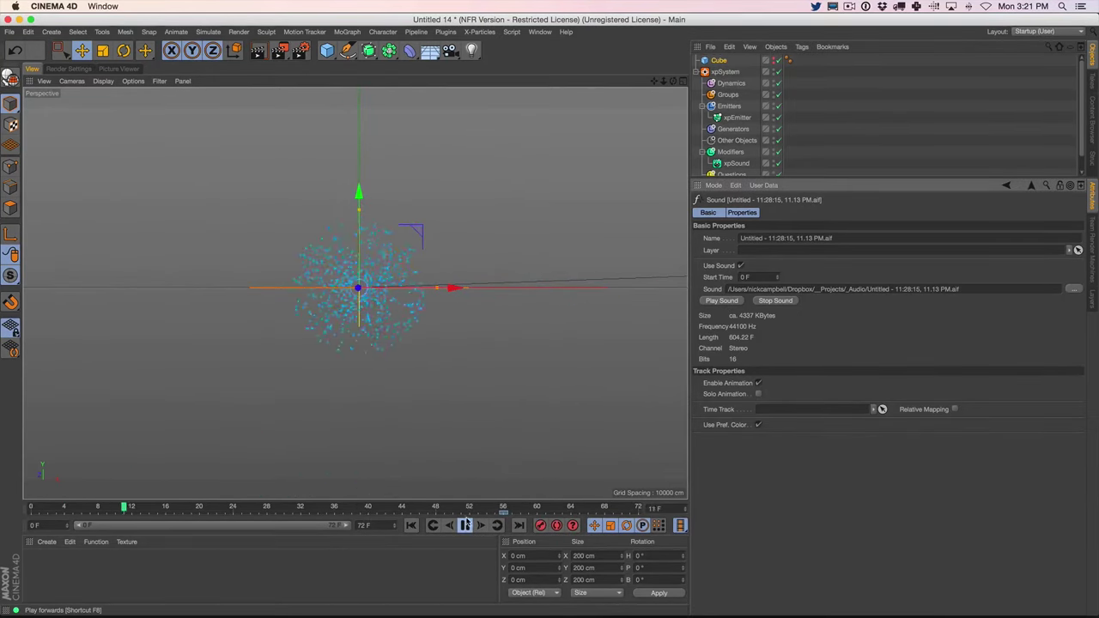
key(XF86AudioRaiseVolume)
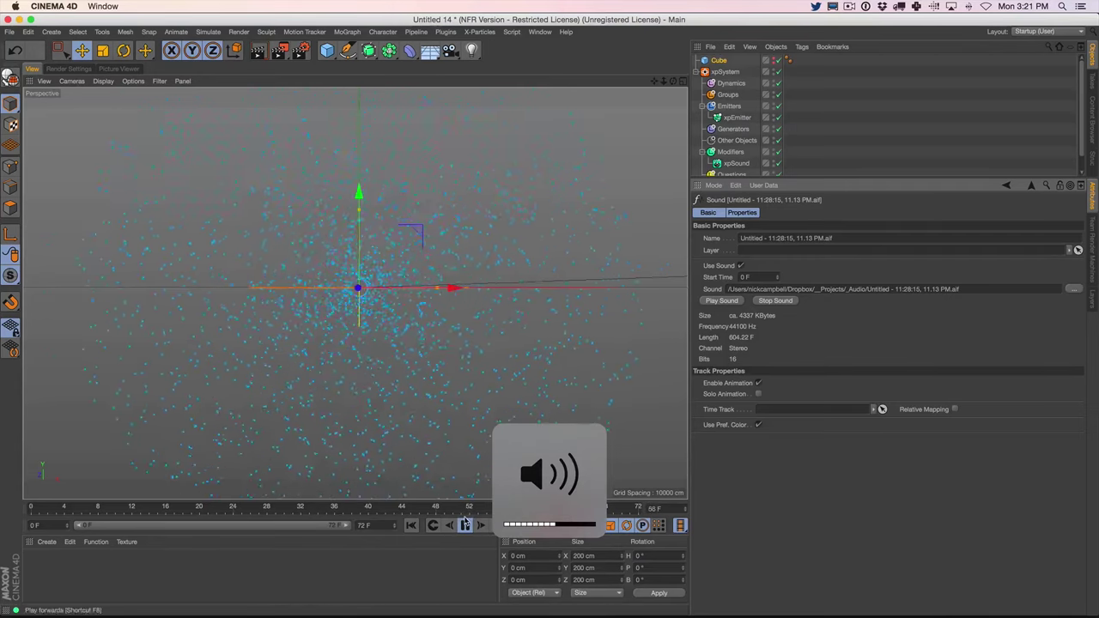
click(464, 525)
click(409, 526)
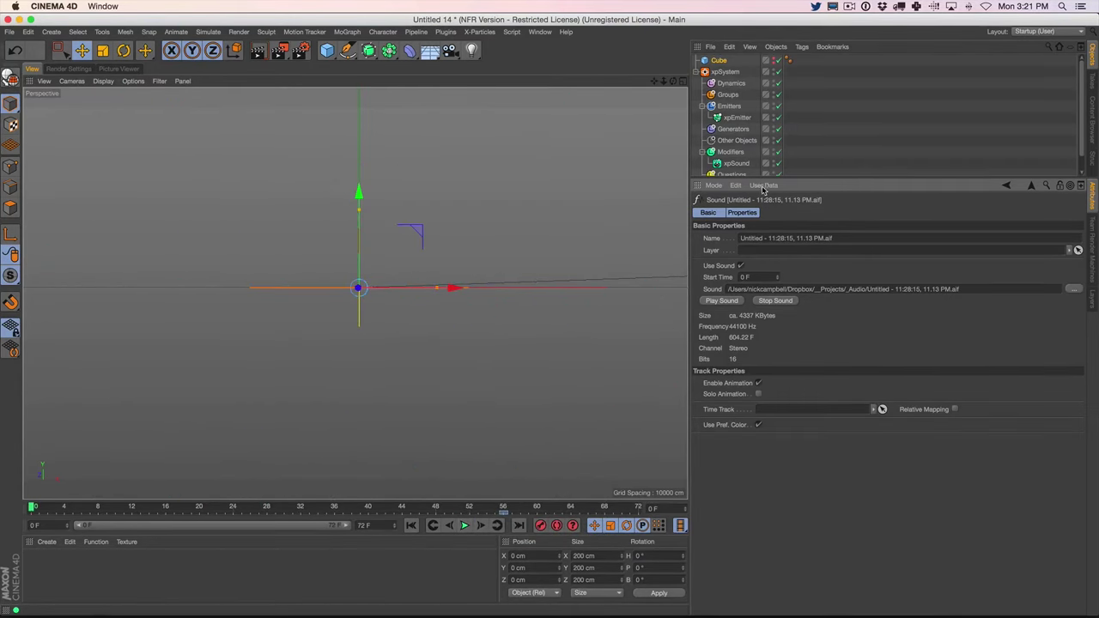
Enlarge the object list and reselect Untitled - 11/28/15, 11.13 PM.aif as the cube's Sound track file
drag(767, 177, 818, 201)
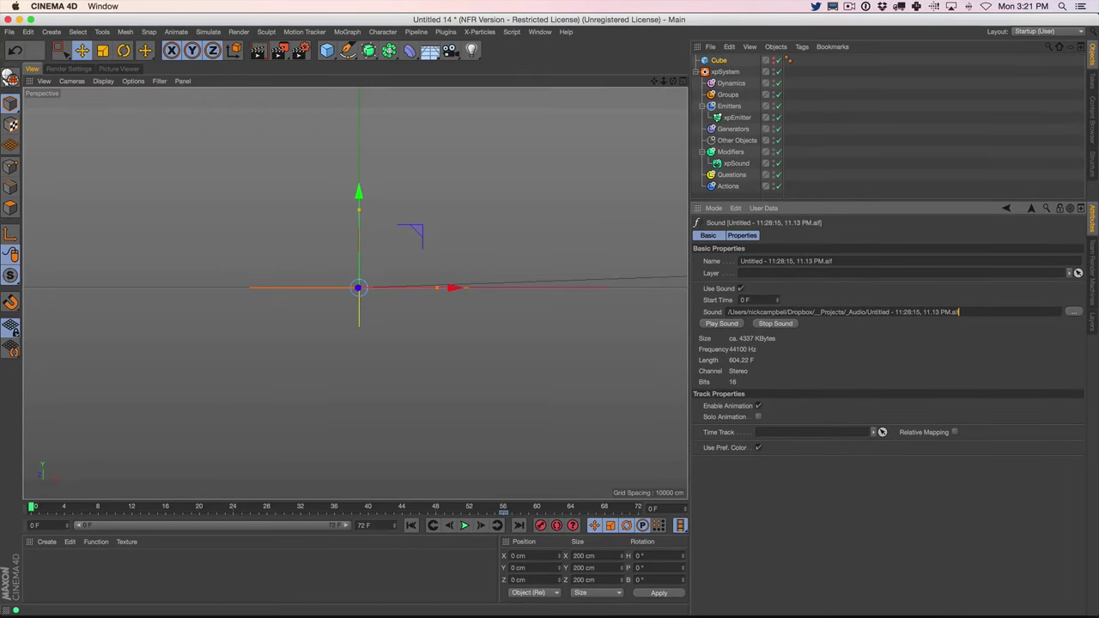
click(1071, 312)
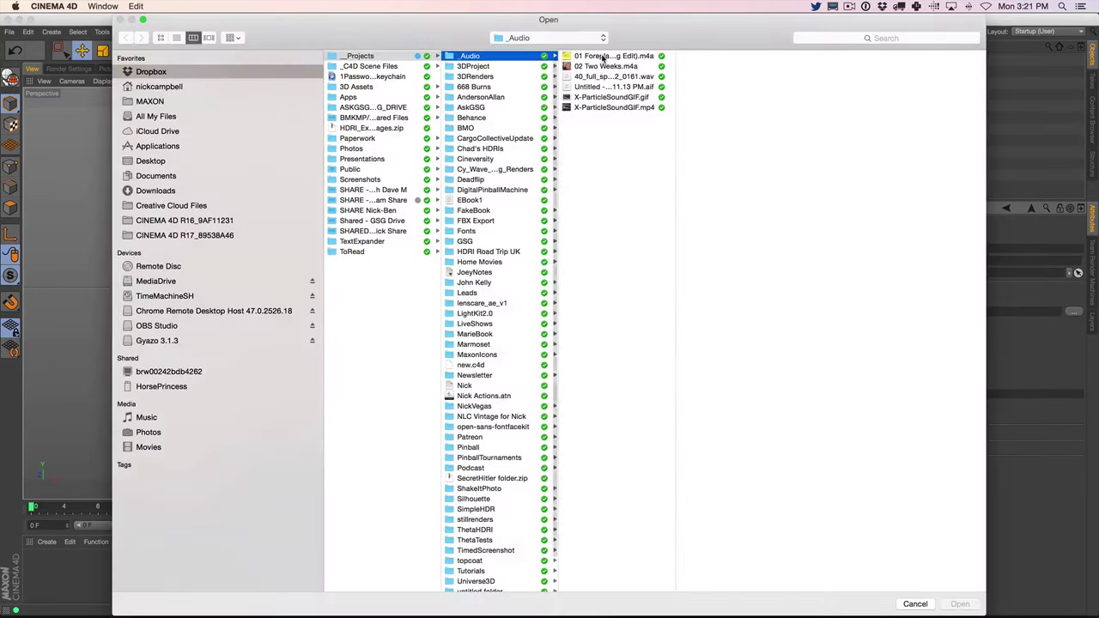
click(603, 87)
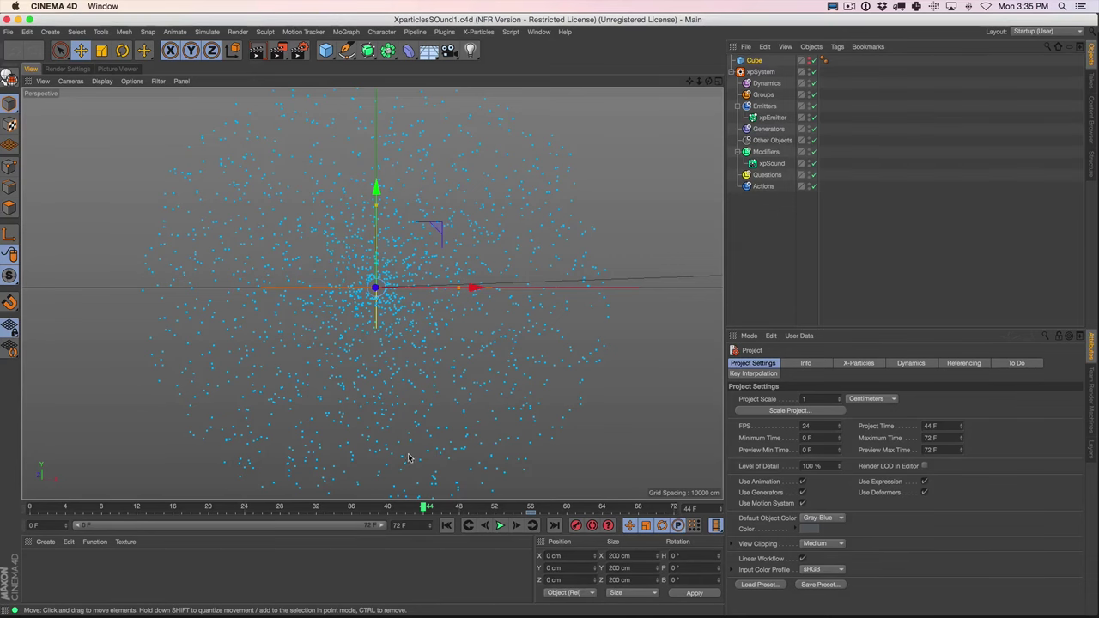
Play the animation from the first frame and display the xpSound modifier's settings
click(446, 525)
click(500, 525)
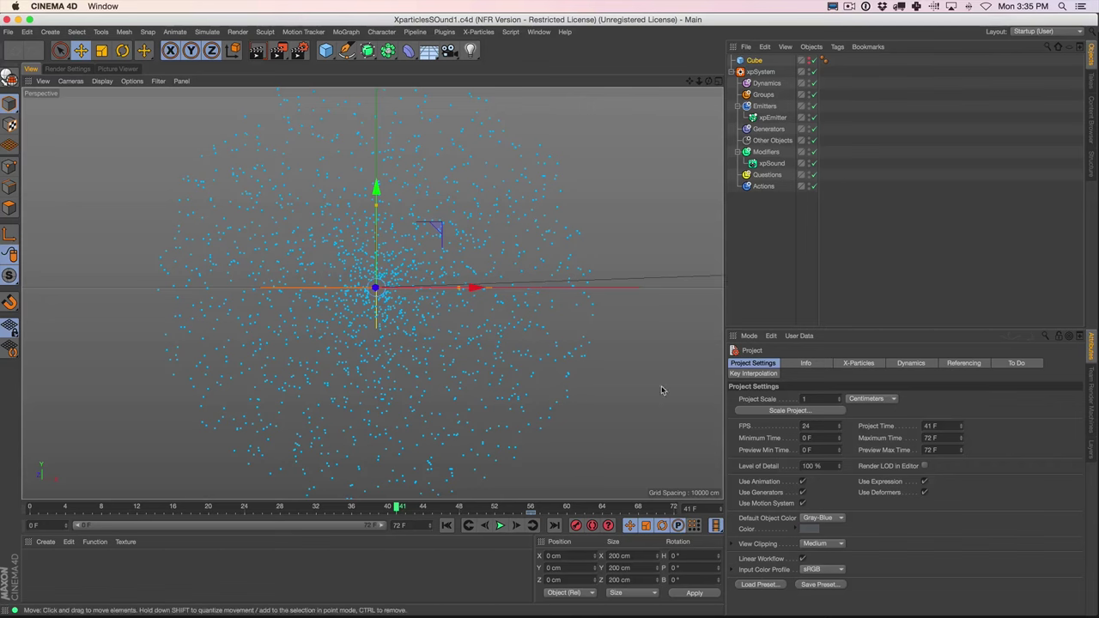
click(771, 163)
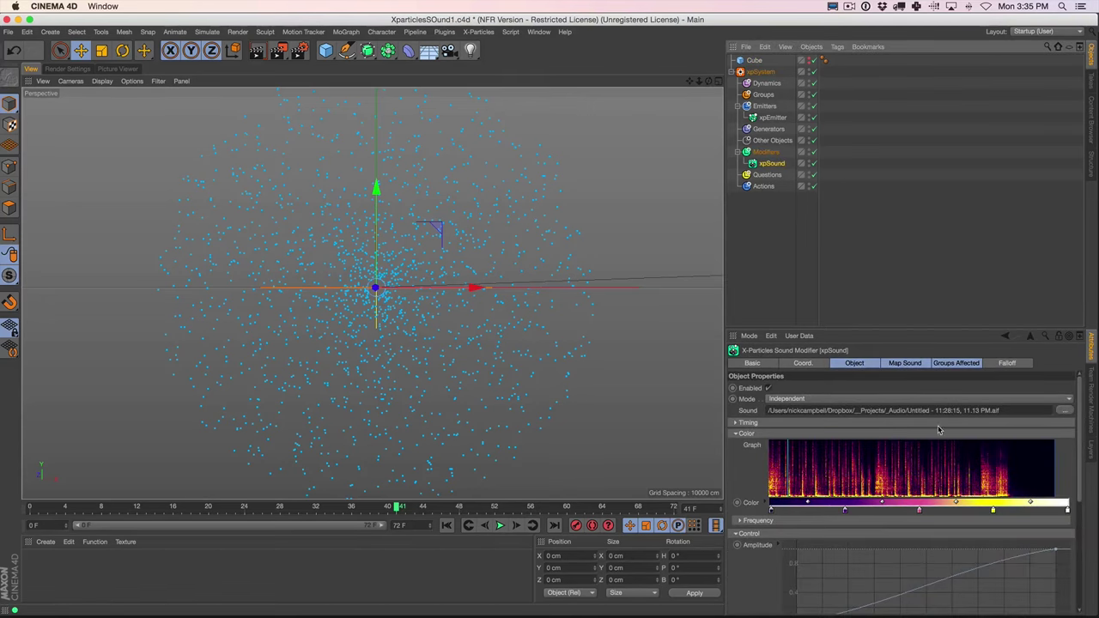
Add a Color map parameter to the xpSound modifier's sound mapping and play the animation from the first frame at a higher volume
drag(864, 326, 864, 201)
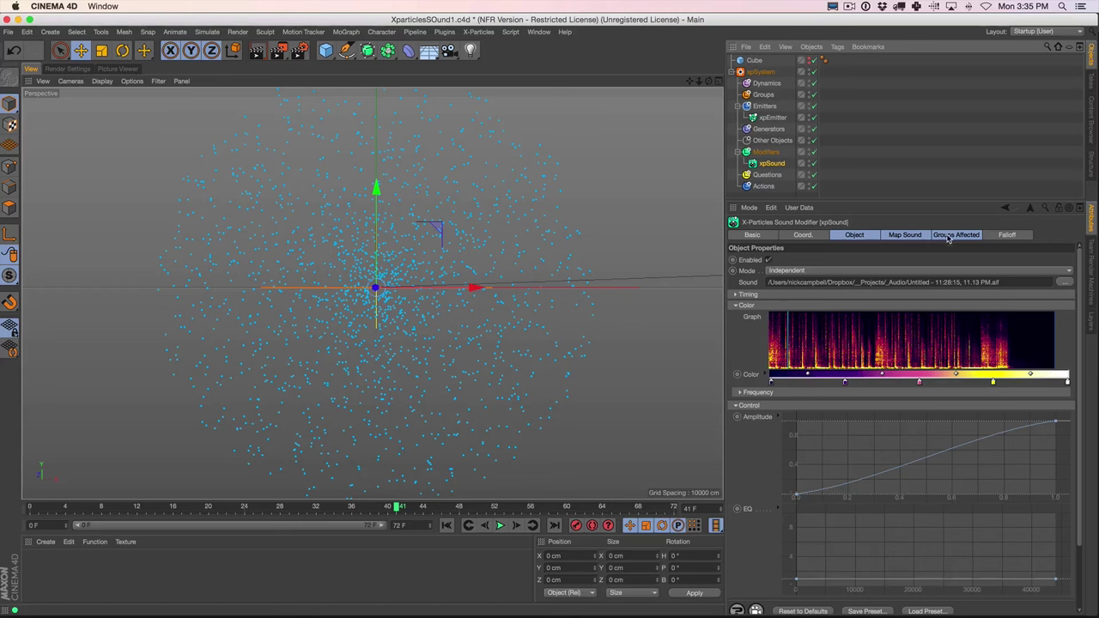
click(919, 235)
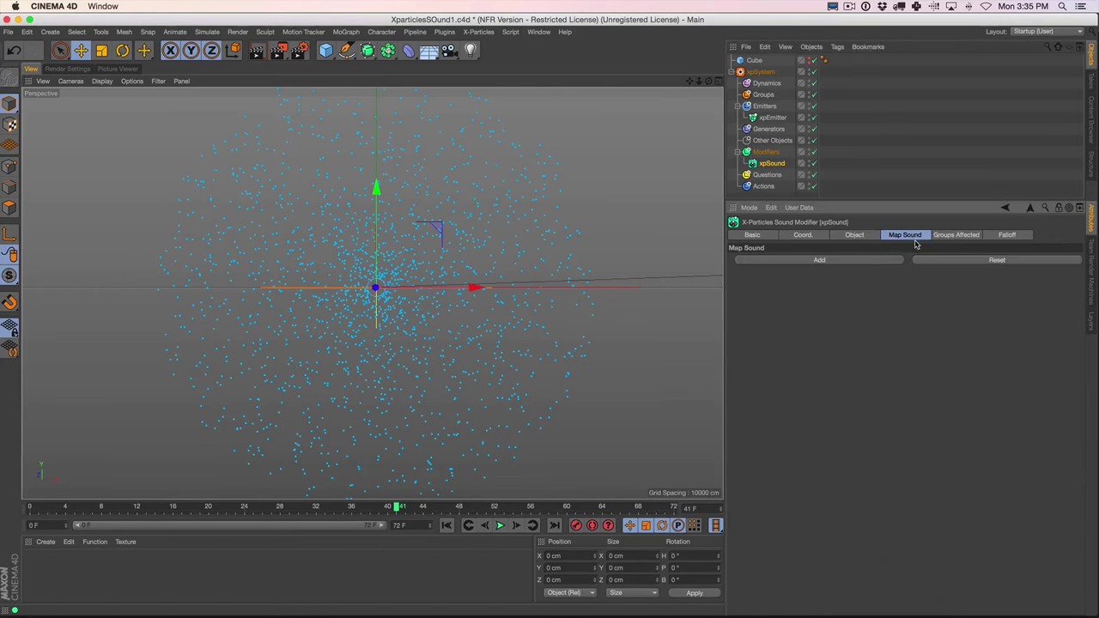
click(793, 261)
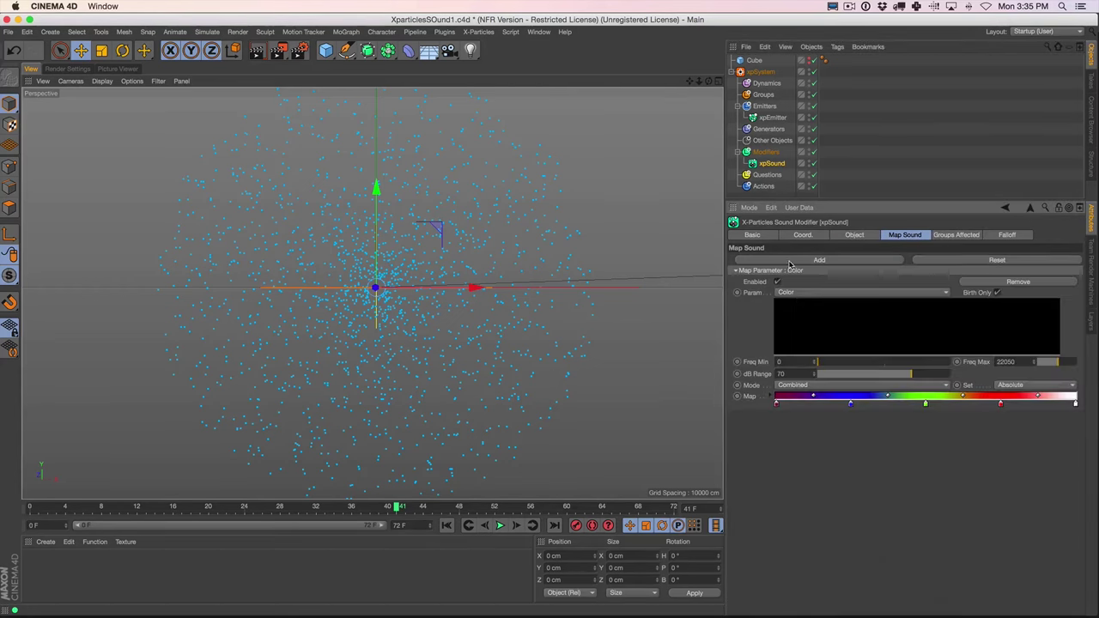
click(445, 526)
click(501, 525)
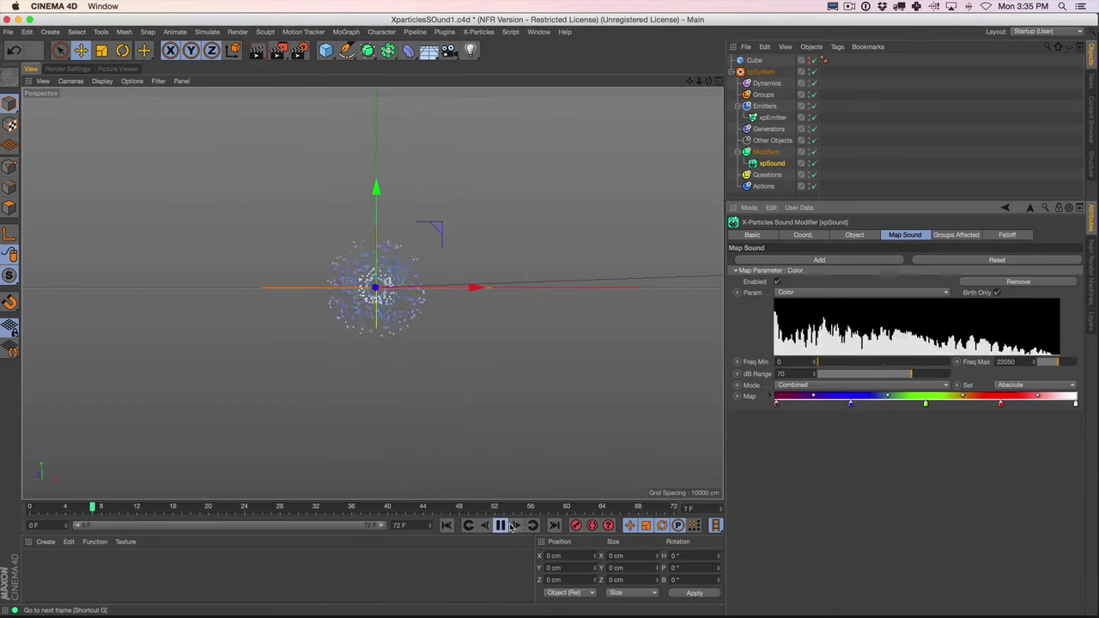
key(XF86AudioRaiseVolume)
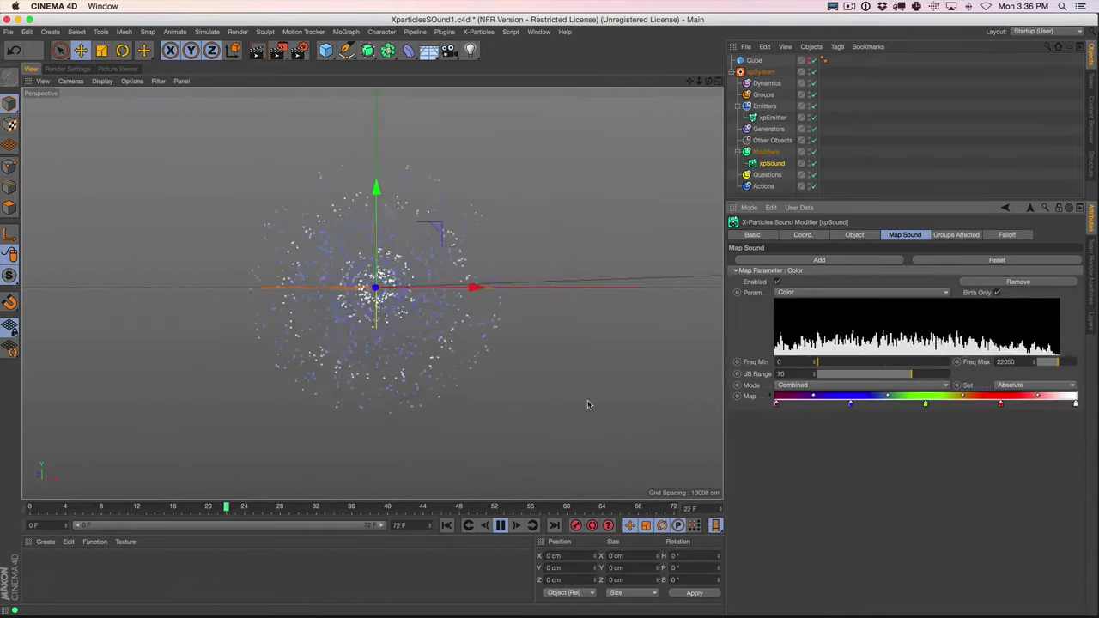
Try several dB Range values for the Color mapping, pausing the animation partway and ending at 60.5
drag(911, 374, 880, 385)
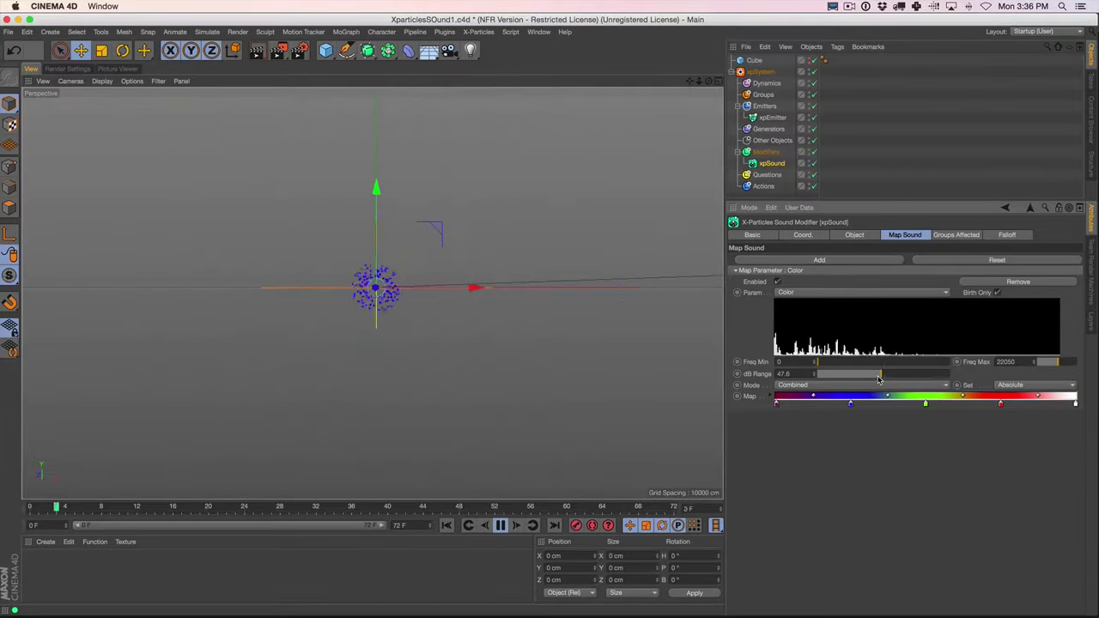
drag(879, 378, 970, 380)
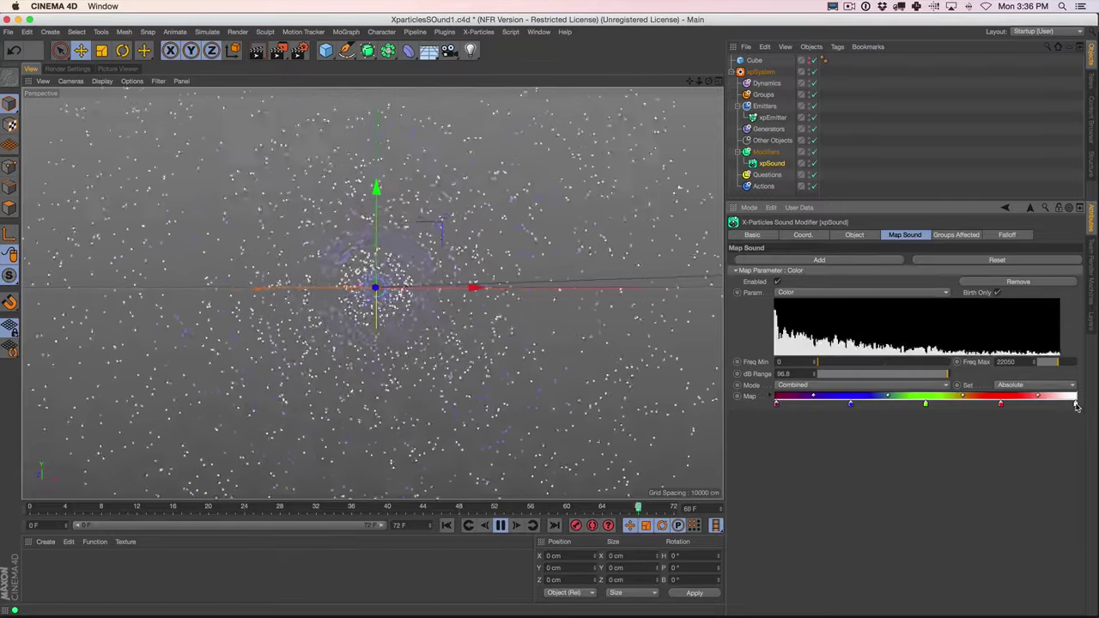
click(938, 374)
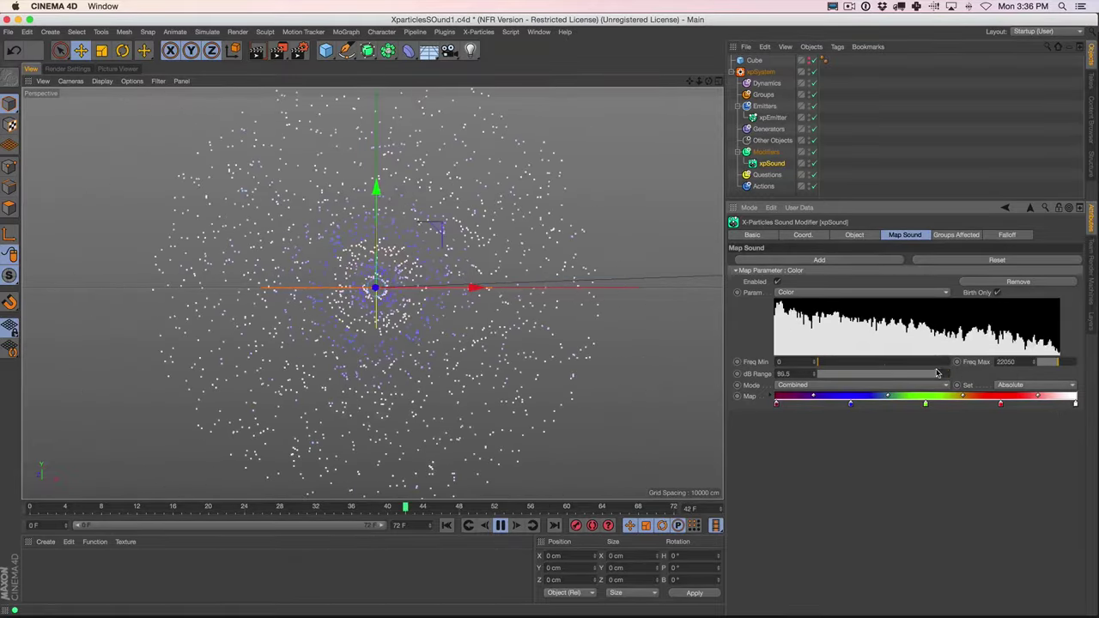
drag(870, 376, 861, 372)
key(F8)
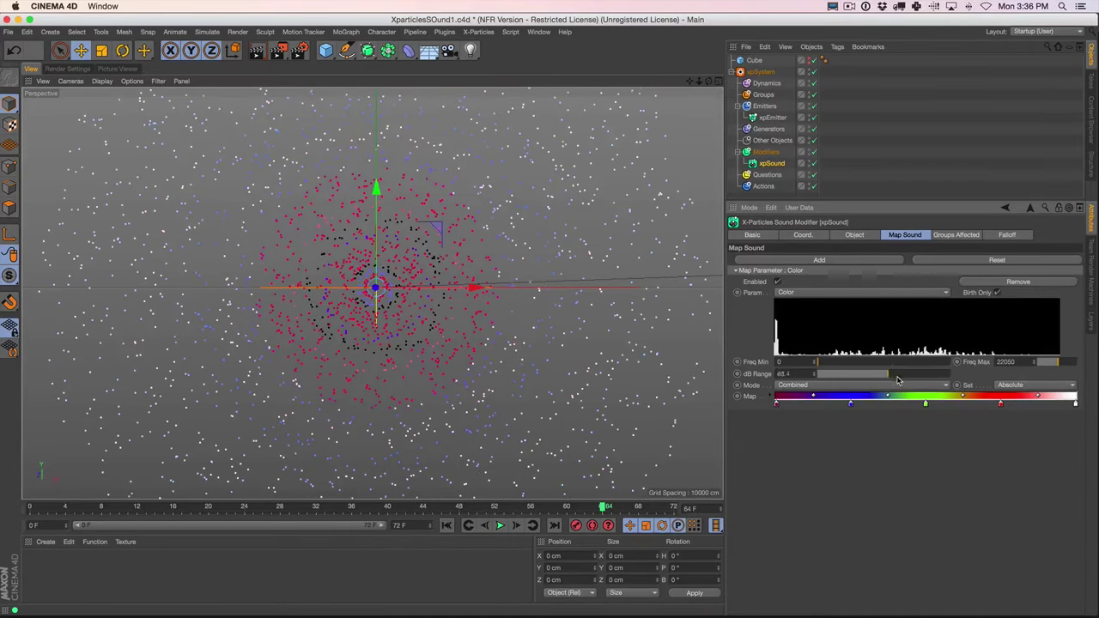
drag(849, 386, 907, 374)
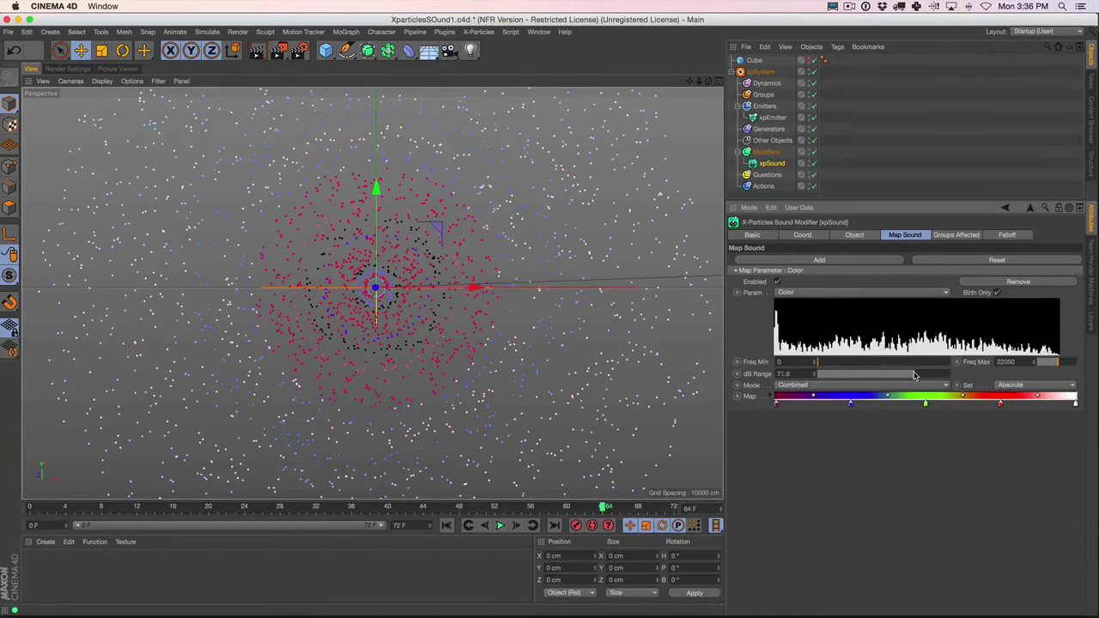
drag(897, 379, 903, 384)
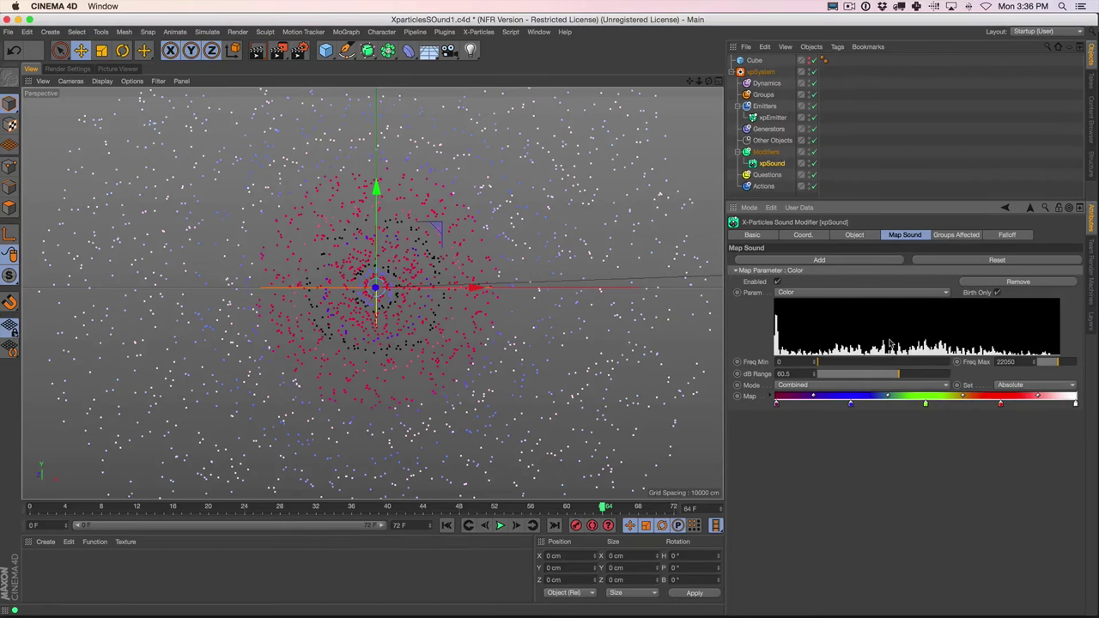
Play the animation and compare the xpSound object's spectrum graph with the Color mapping's frequency graph
click(860, 234)
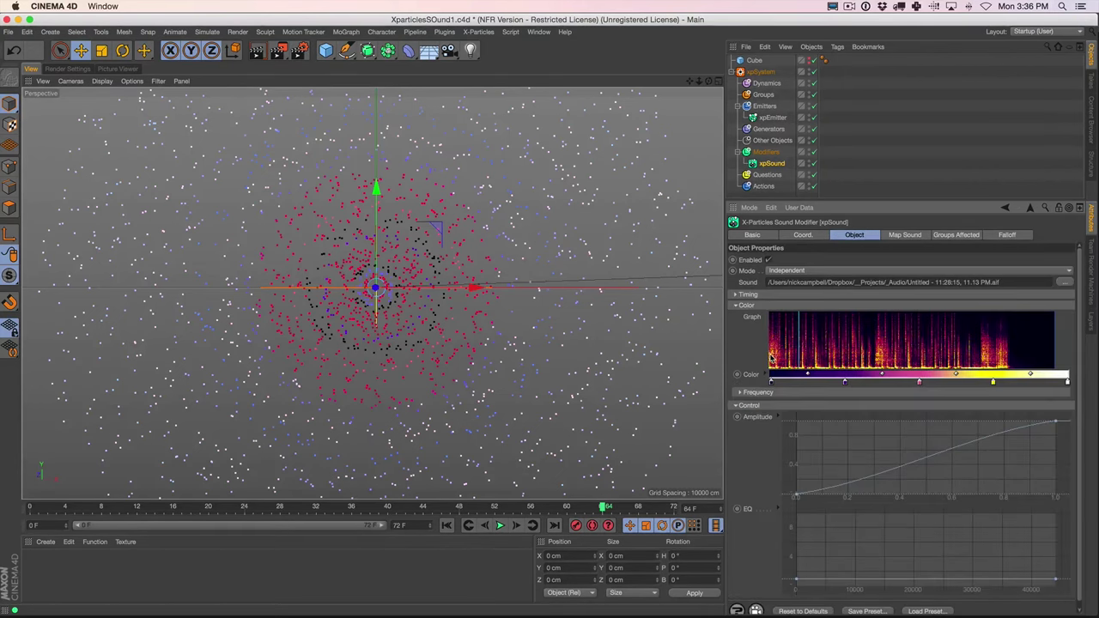
key(F8)
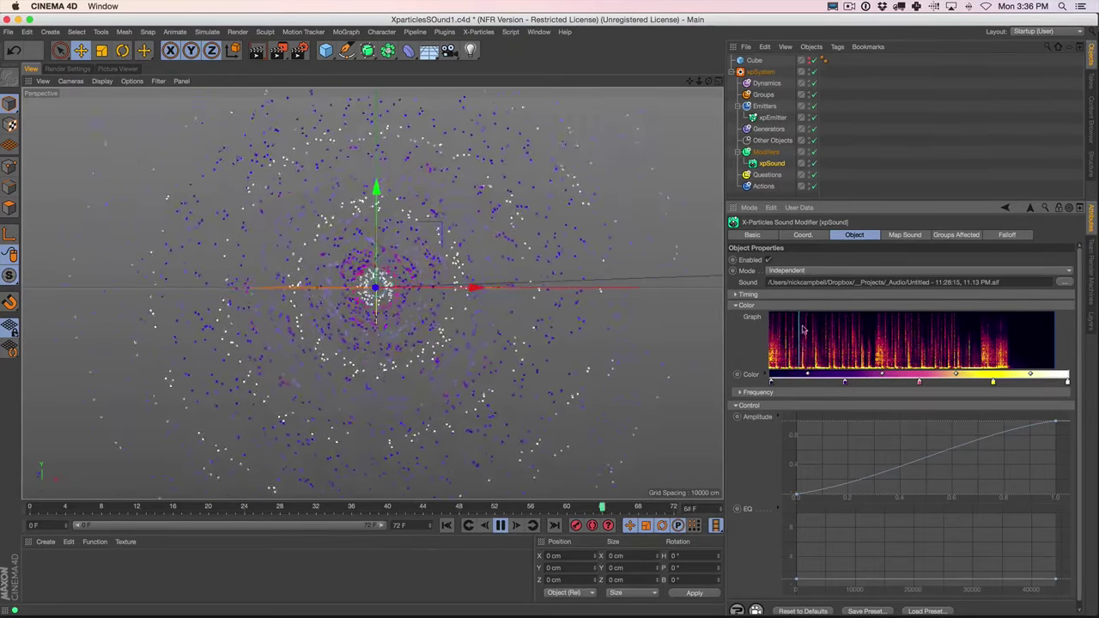
click(903, 234)
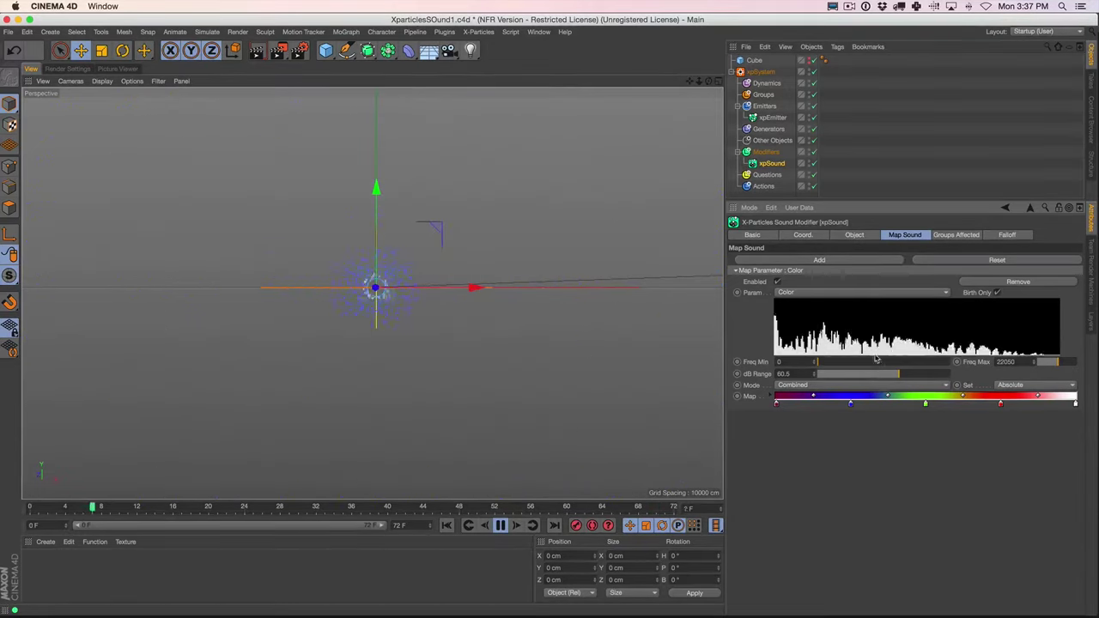
click(1009, 361)
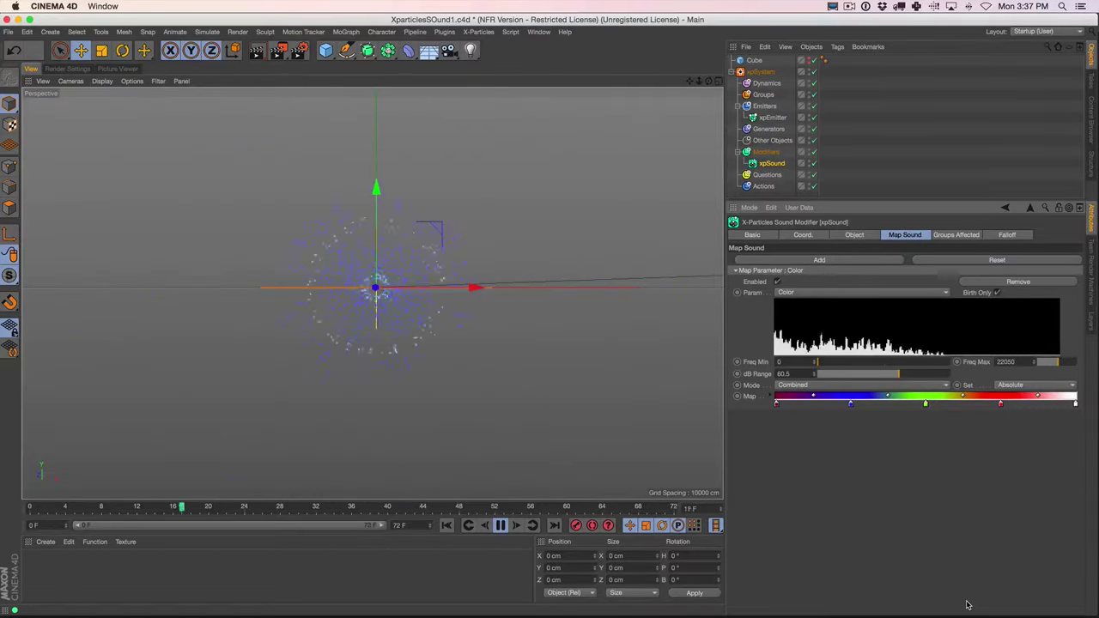
Pause the animation, restore the Move tool with xpSound's sound mapping displayed, and resume playback
key(9)
key(F8)
click(773, 164)
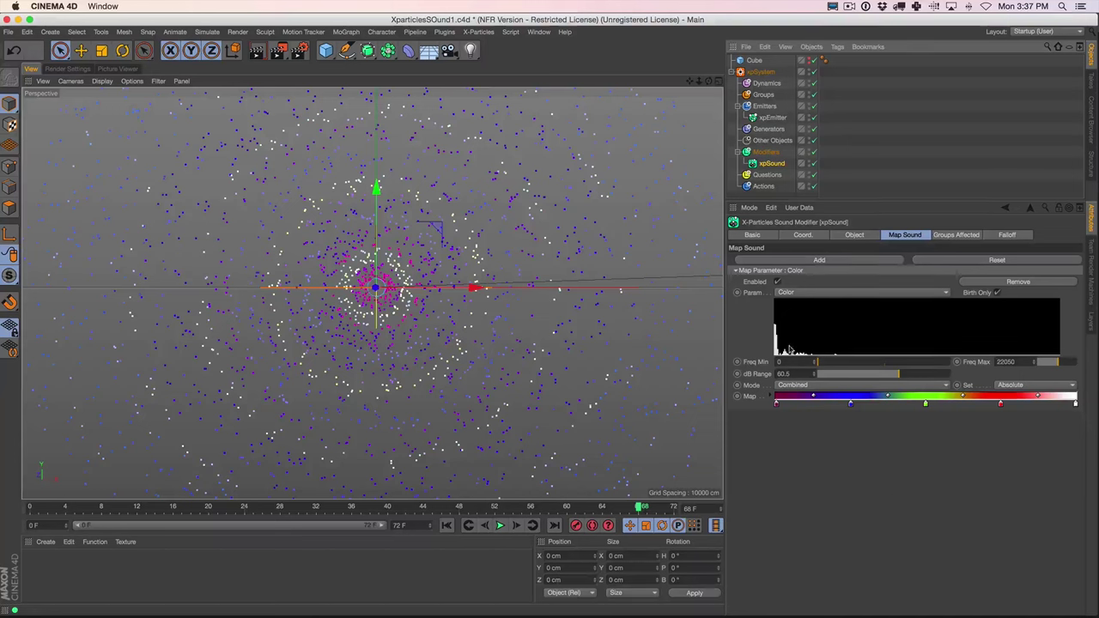
key(e)
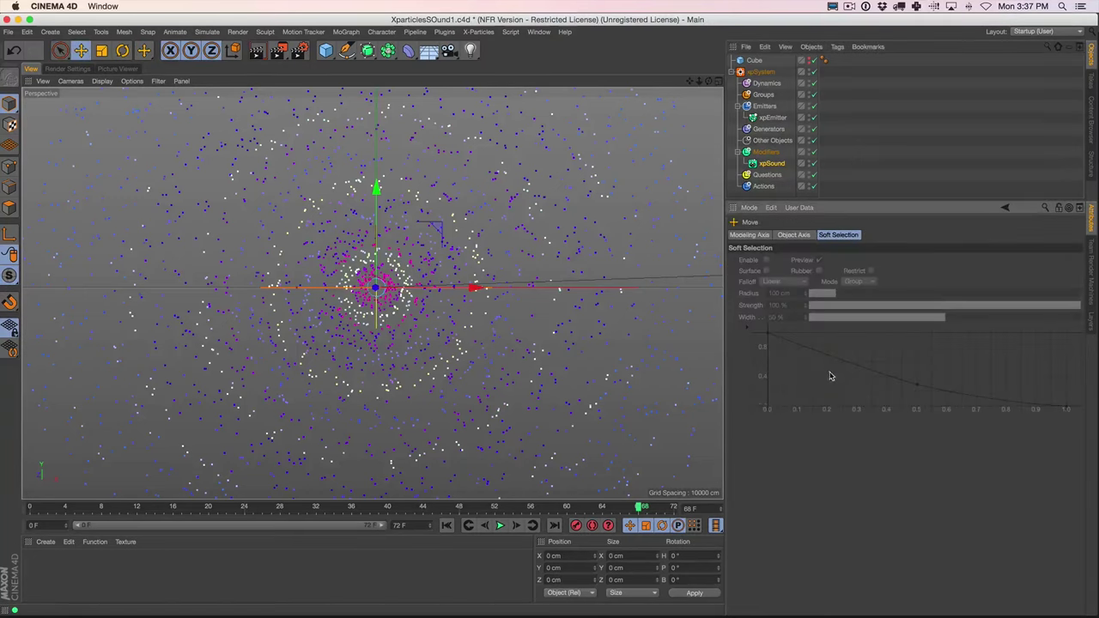
click(771, 164)
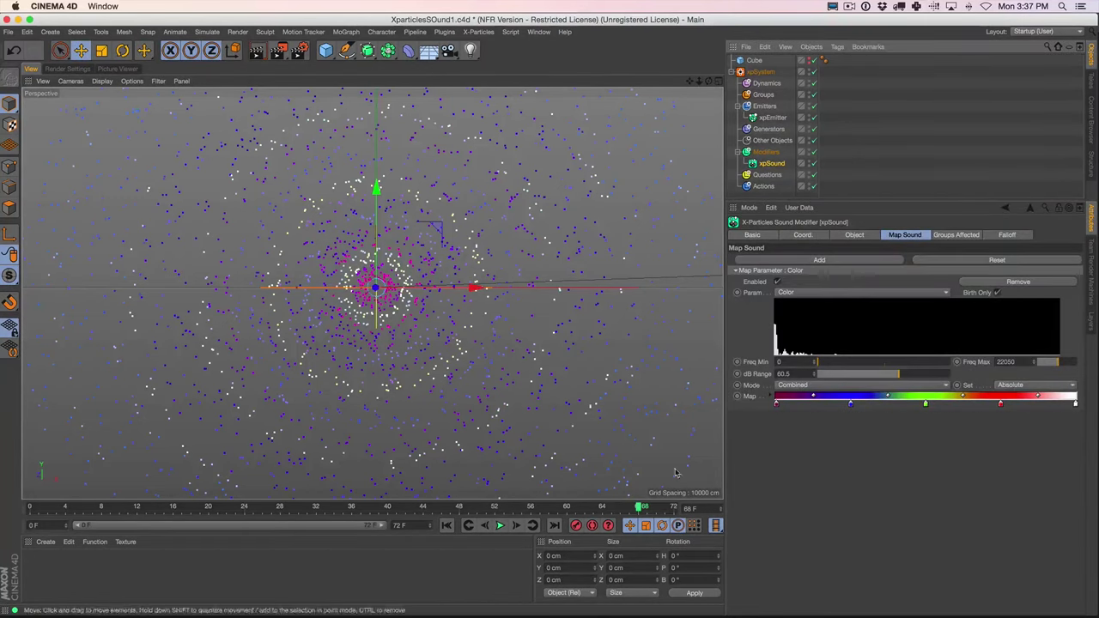
click(499, 526)
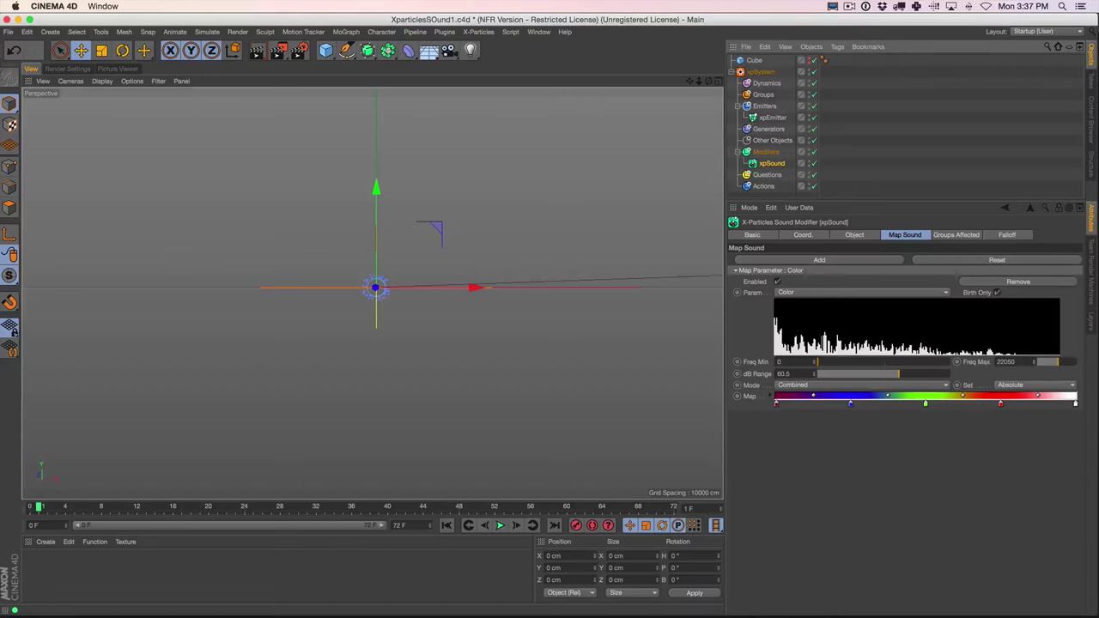
Set the Color mapping's Freq Min to 100 and Freq Max to 10000
click(1005, 362)
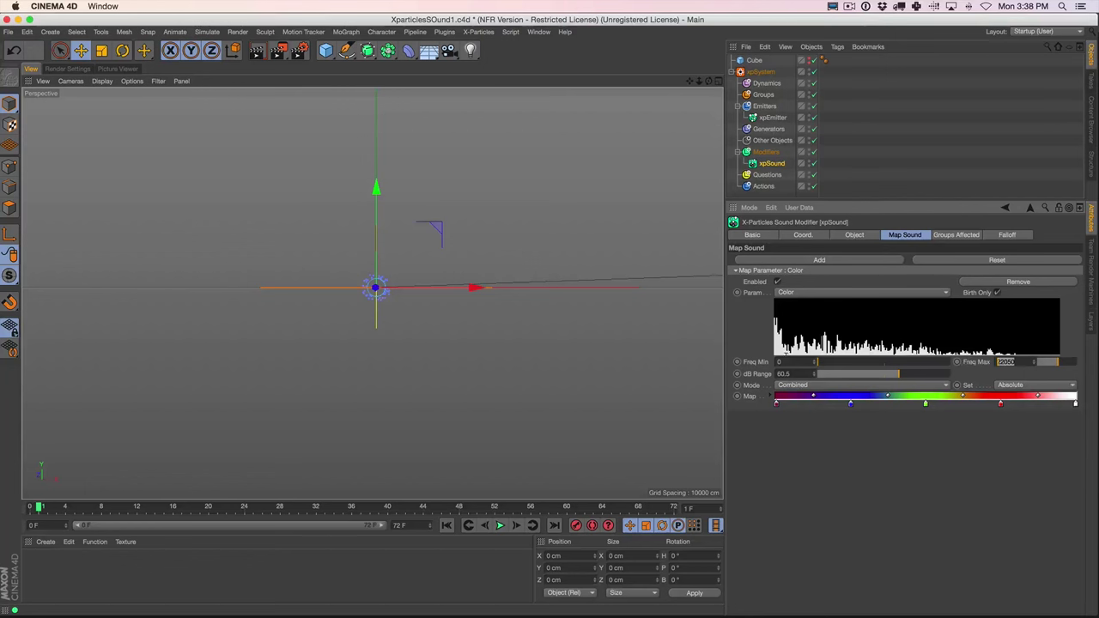
key(shift+Tab)
click(816, 362)
click(816, 363)
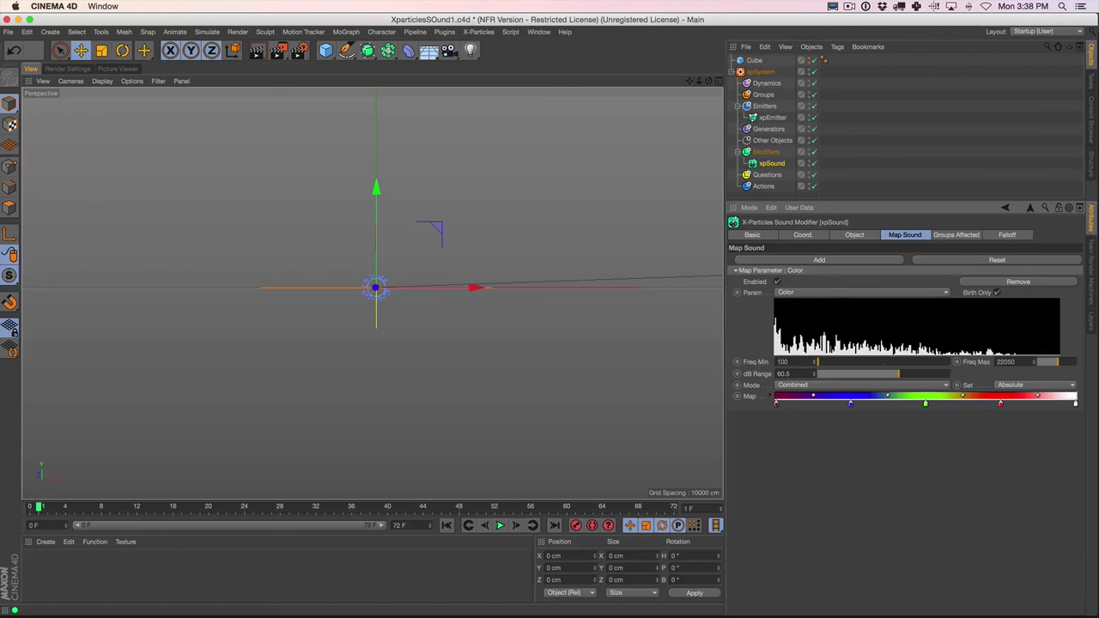
key(Tab)
text(10)
key(Return)
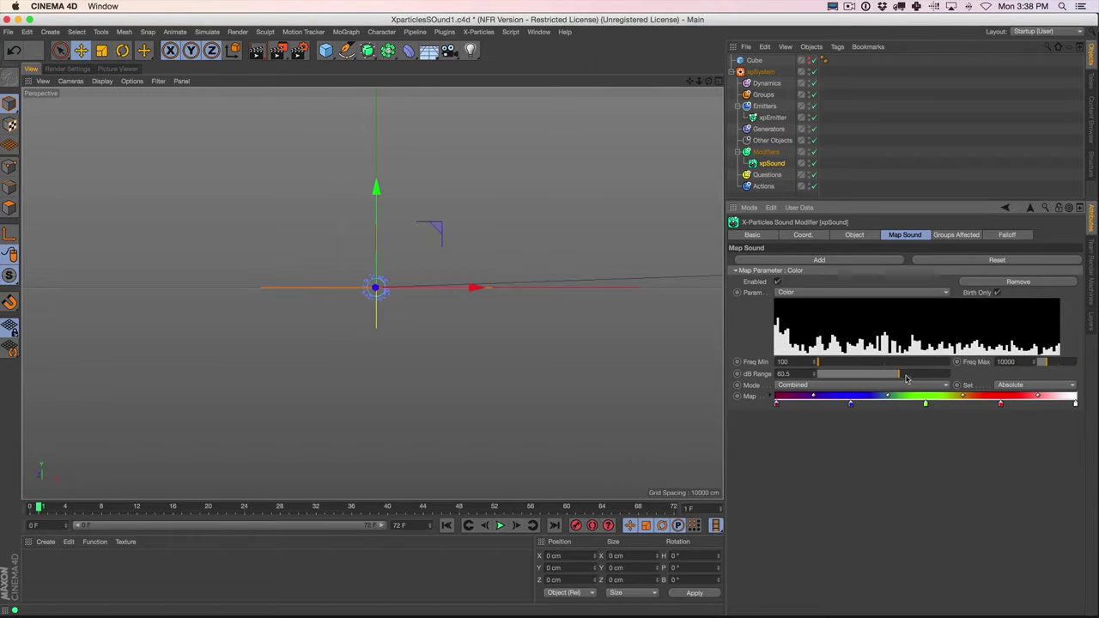
Play the animation, raise the Color mapping's dB Range to 69.4, and pause and resume playback to check the graph
click(498, 526)
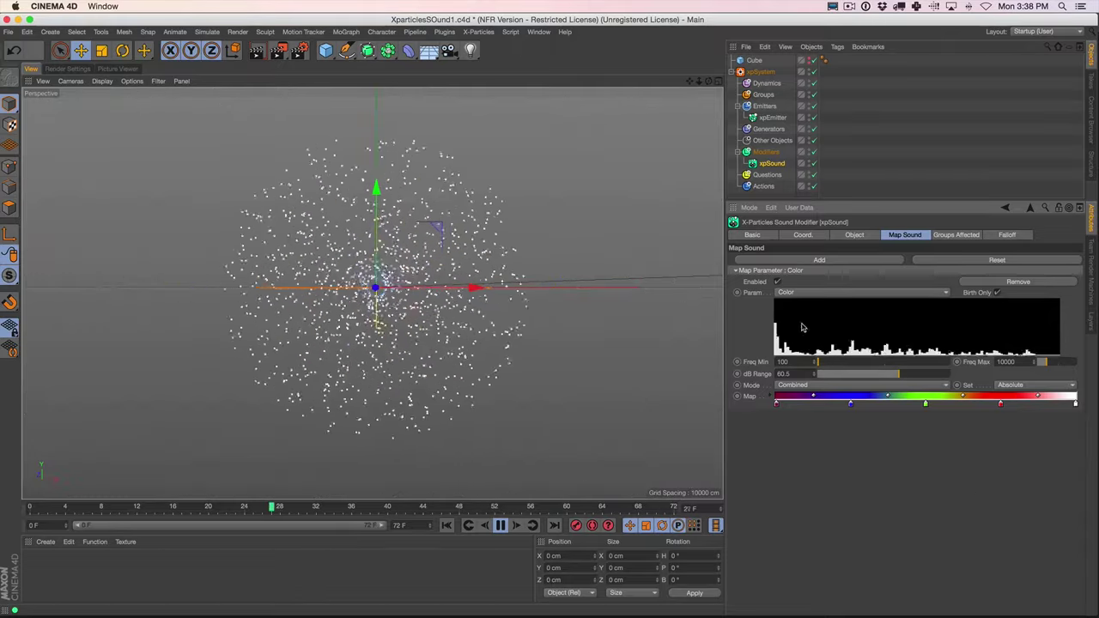
drag(898, 374, 911, 375)
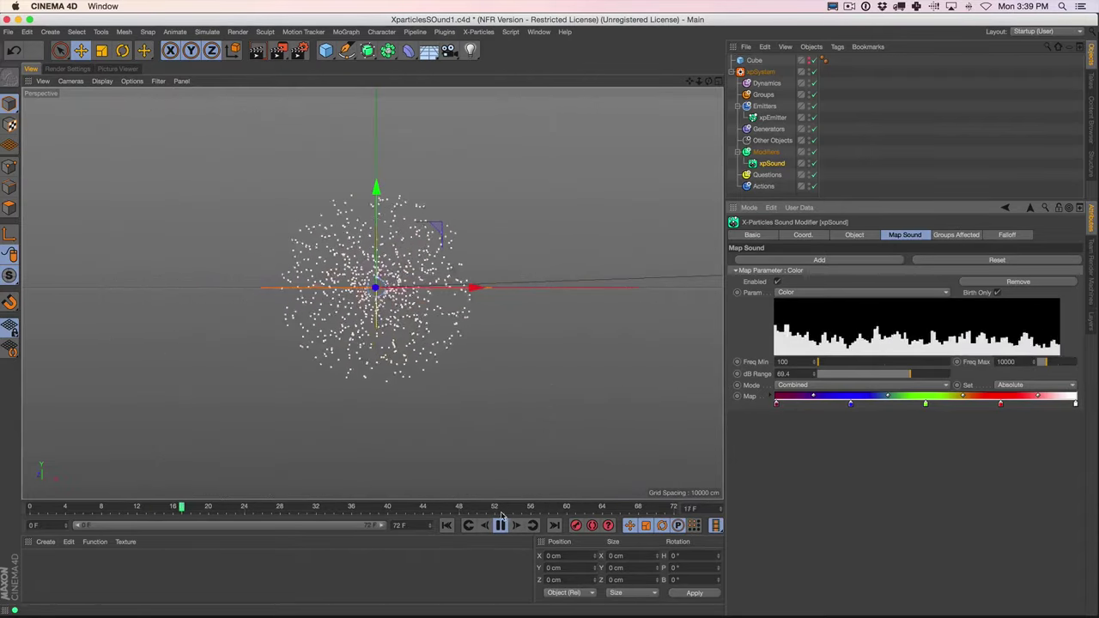
key(F8)
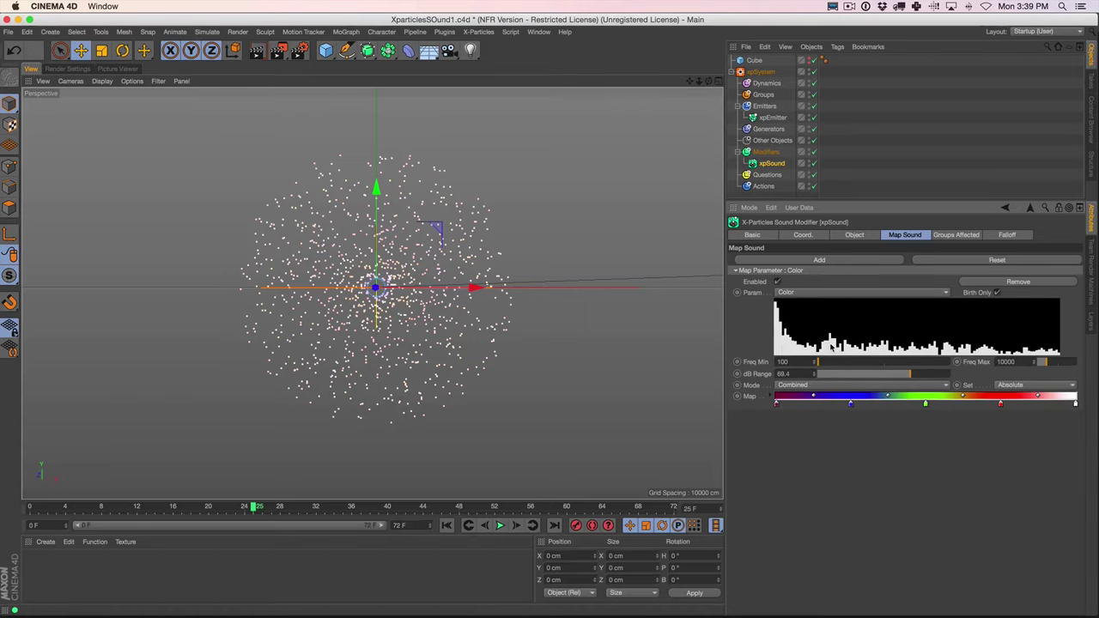
click(499, 526)
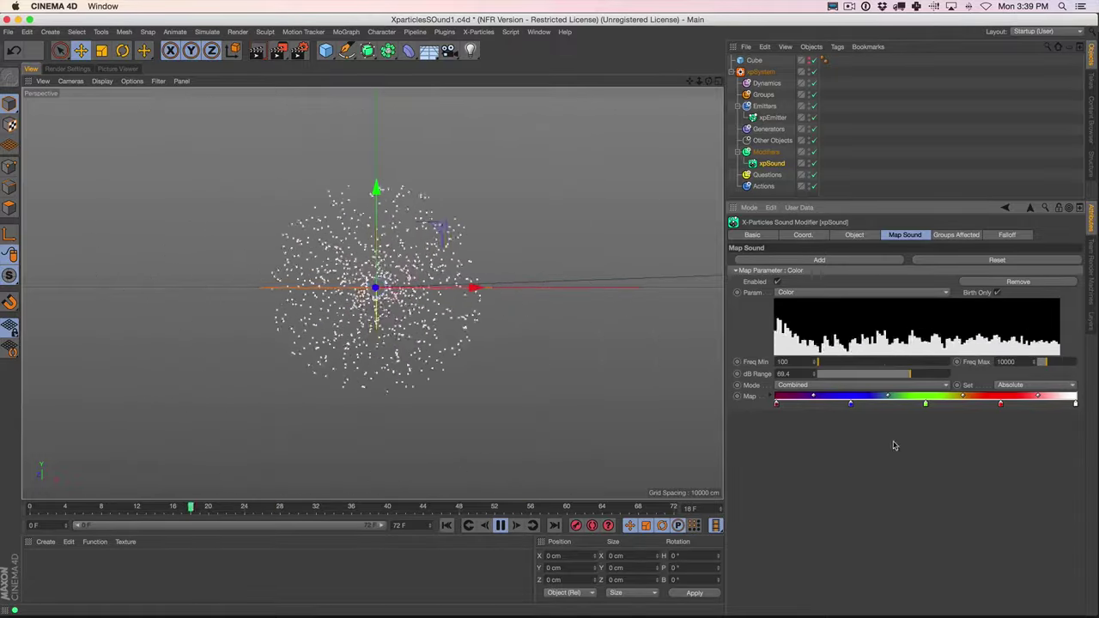
Set the Color mapping's Freq Max to 1000 and lower its dB Range to 37.8 during playback
click(1006, 362)
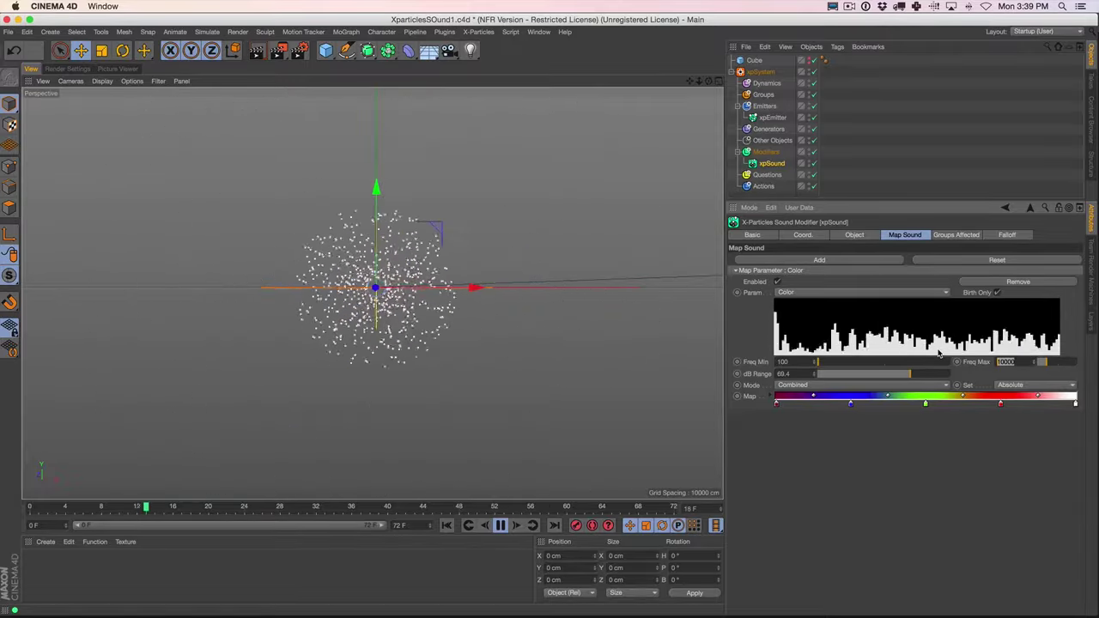
text(1000)
key(Return)
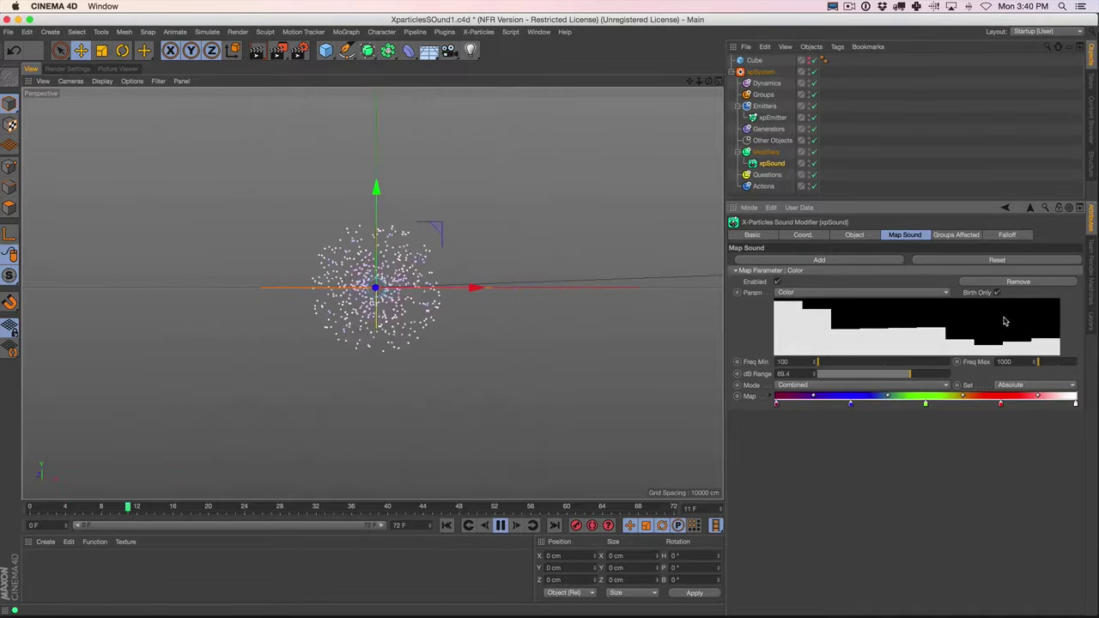
drag(910, 374, 868, 379)
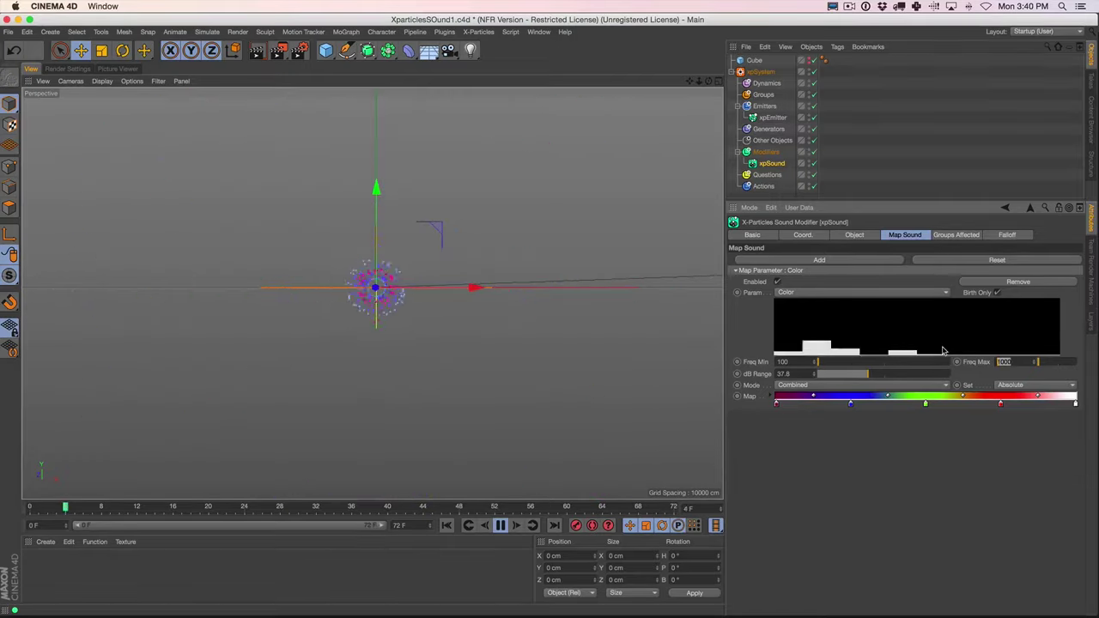
Narrow the Color mapping's frequency band to a Freq Min of 60 and a Freq Max of 500
click(1005, 361)
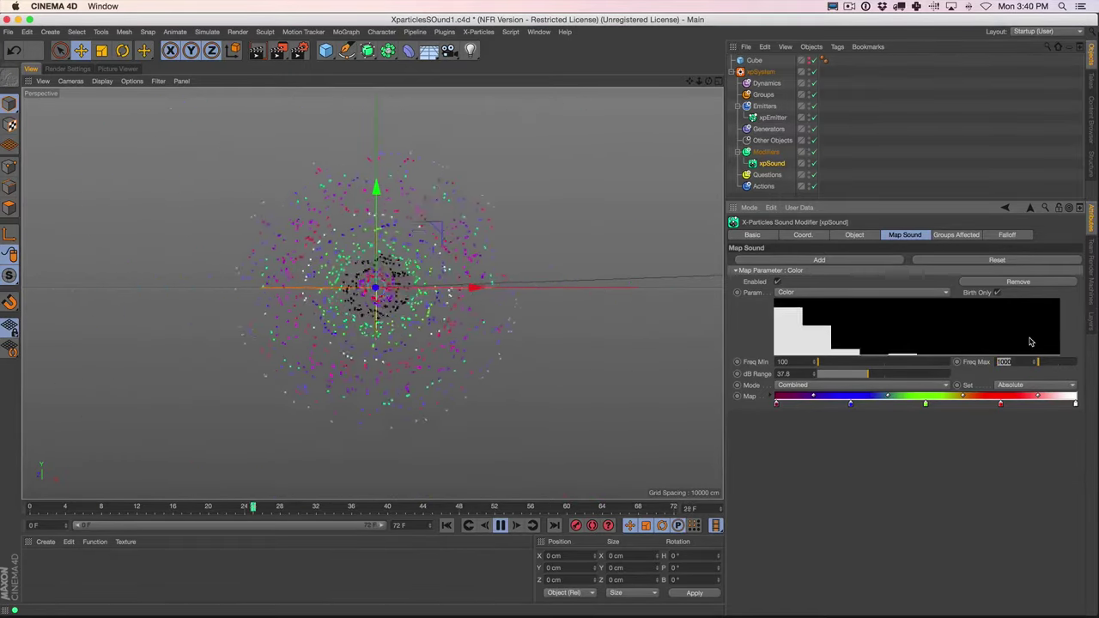
text(500)
key(Return)
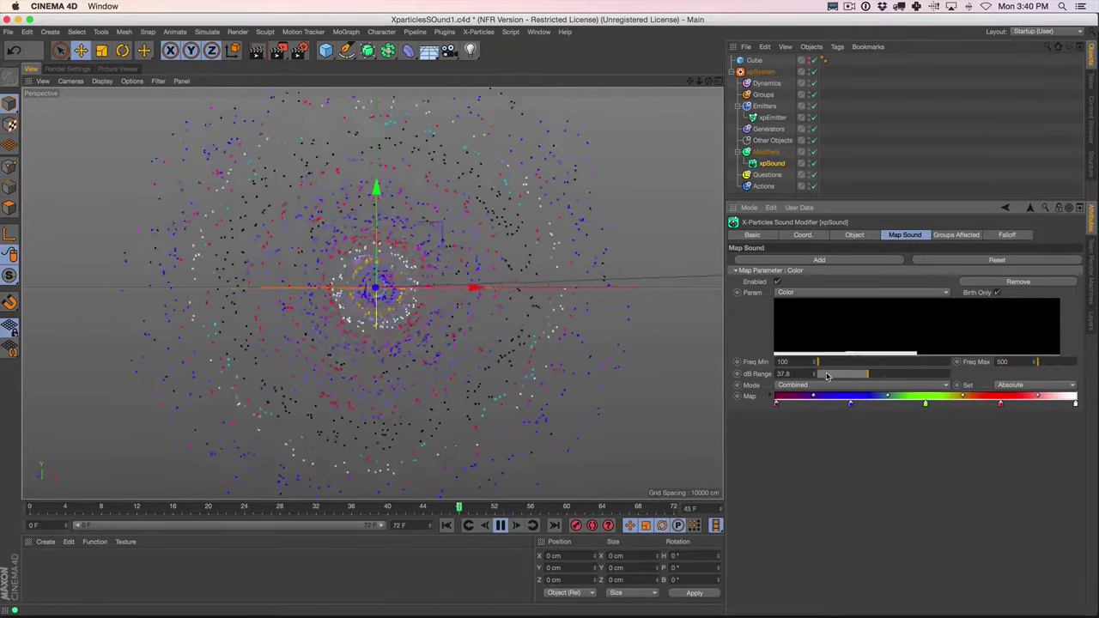
double_click(783, 362)
text(60)
key(Return)
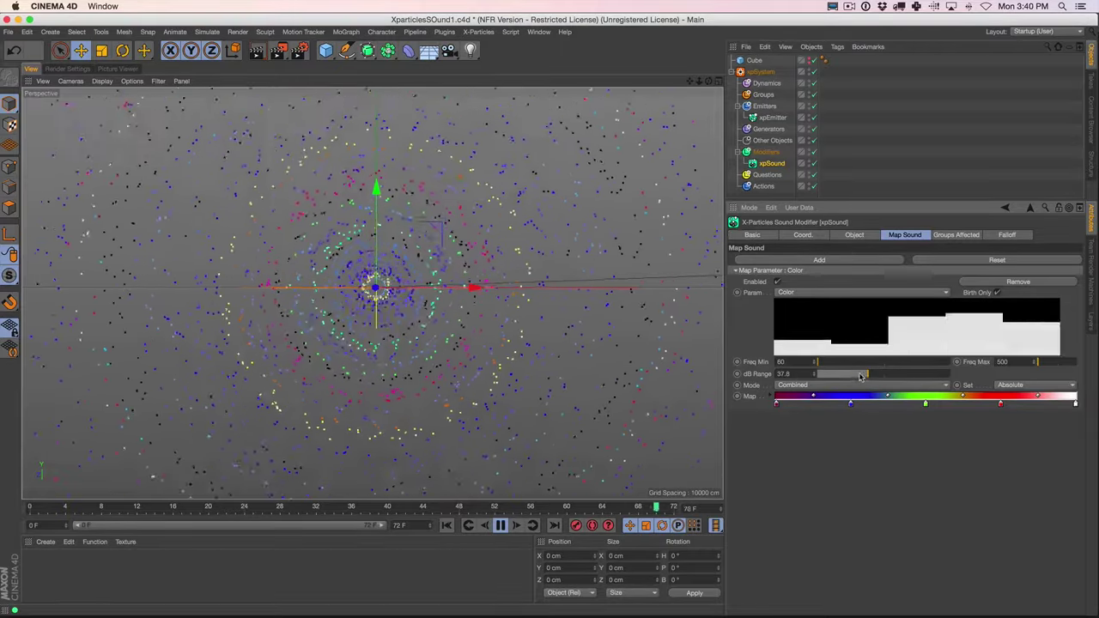
Lower the mapping's dB Range to 25.9 and change its mapped parameter to Emission
drag(867, 374, 855, 376)
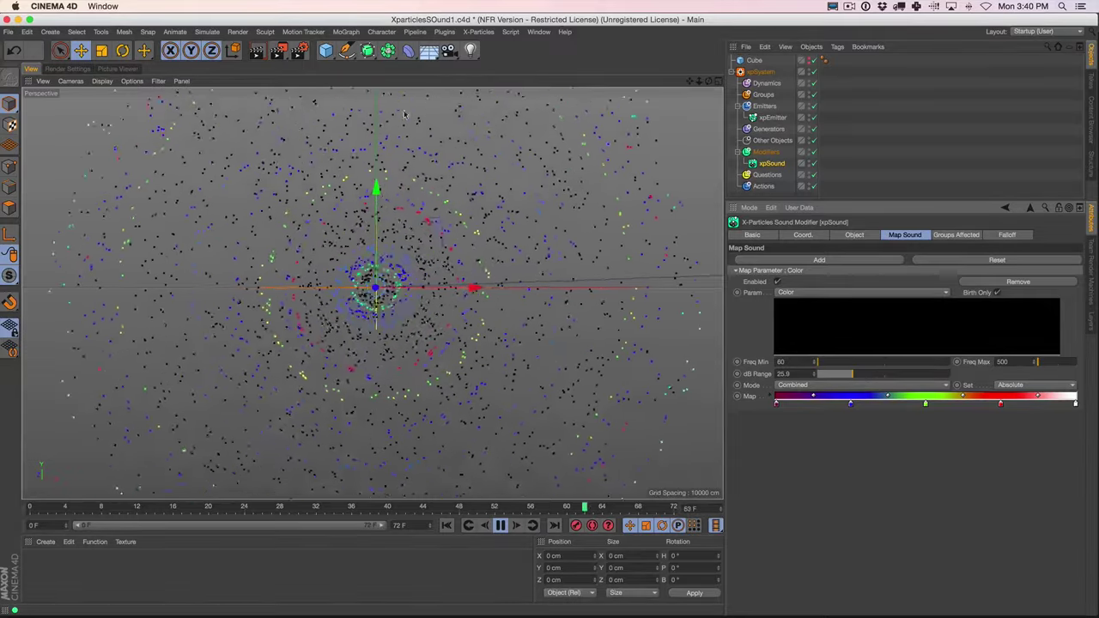
click(824, 292)
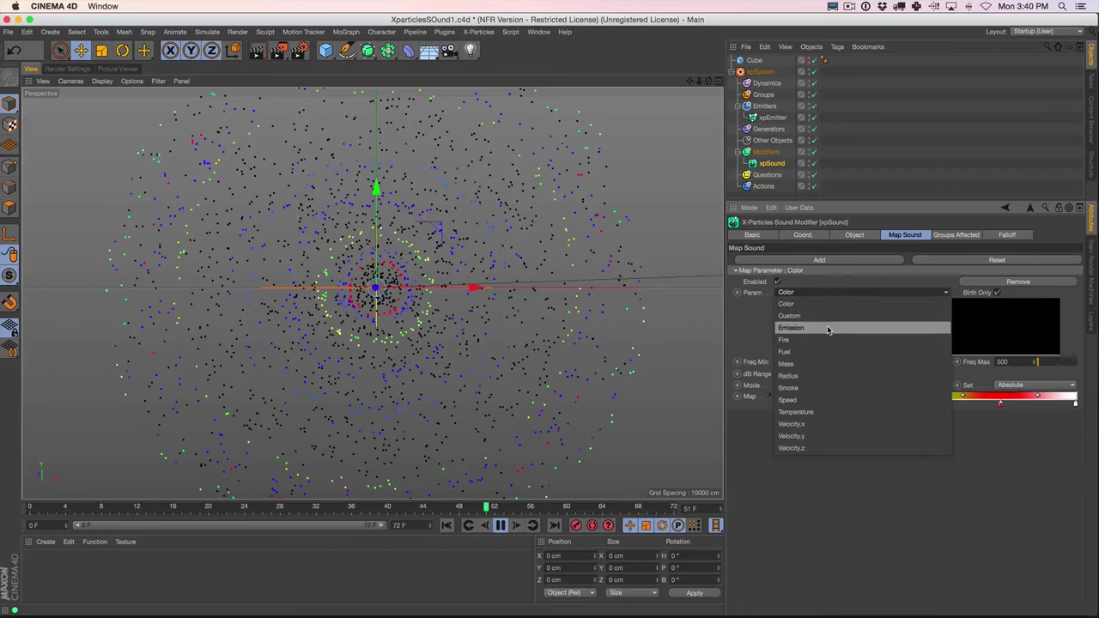
click(827, 328)
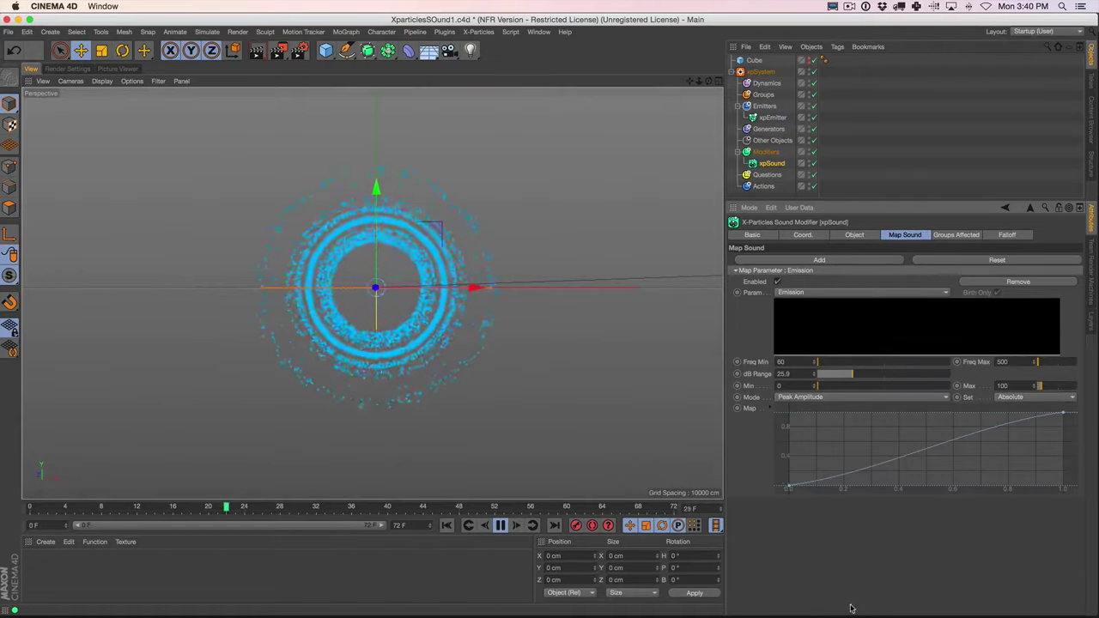
Rewind to the start, extend the timeline to 800 frames, and play the animation briefly to watch the emission
click(446, 525)
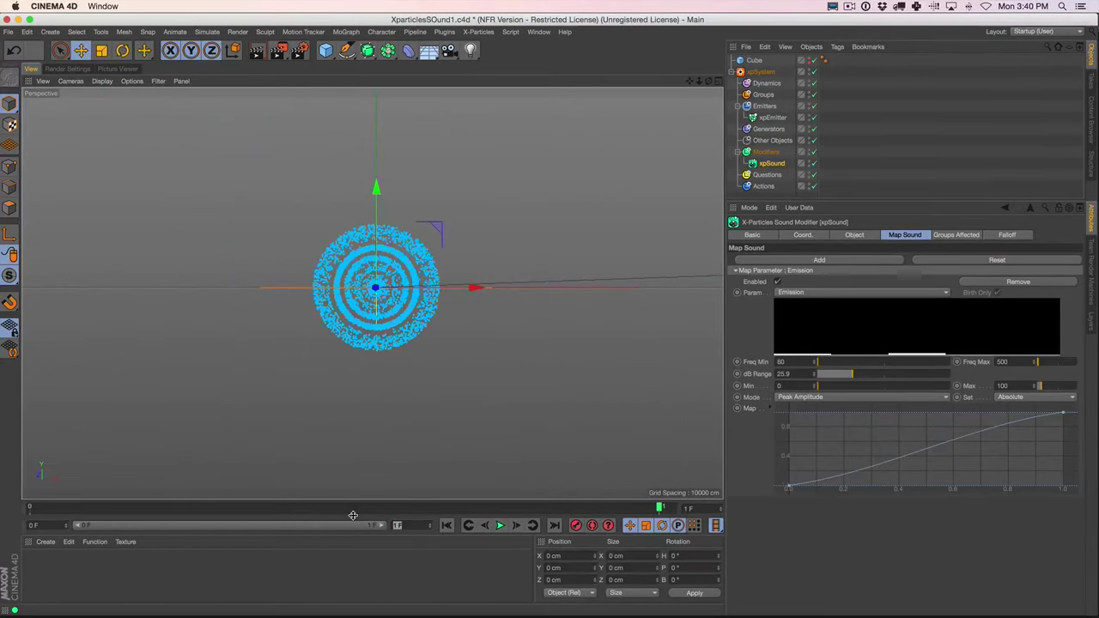
text(00)
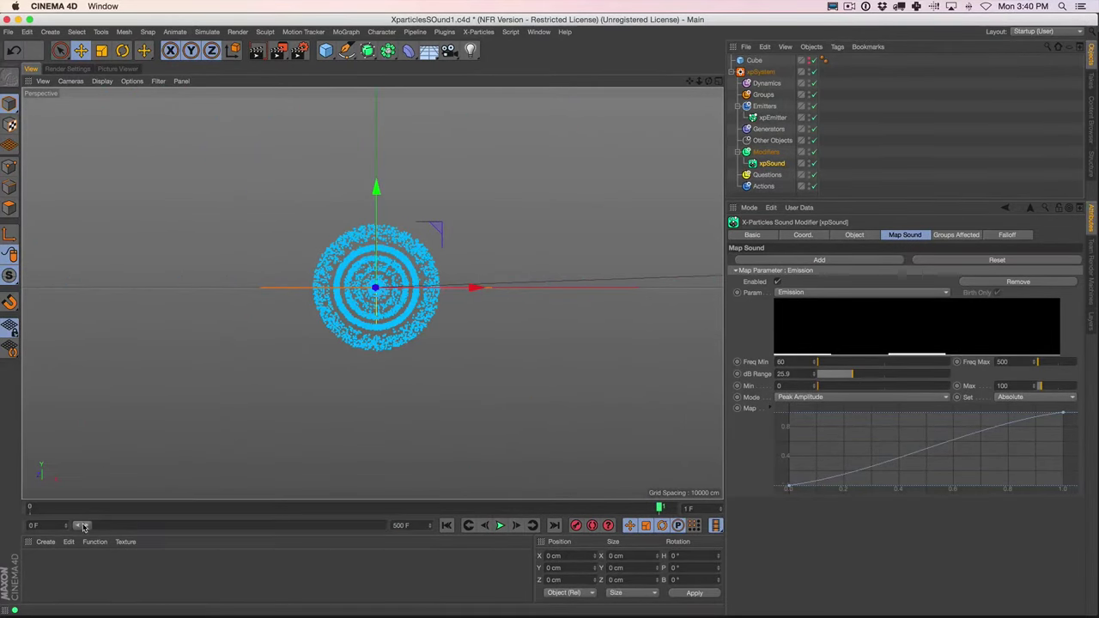
key(Return)
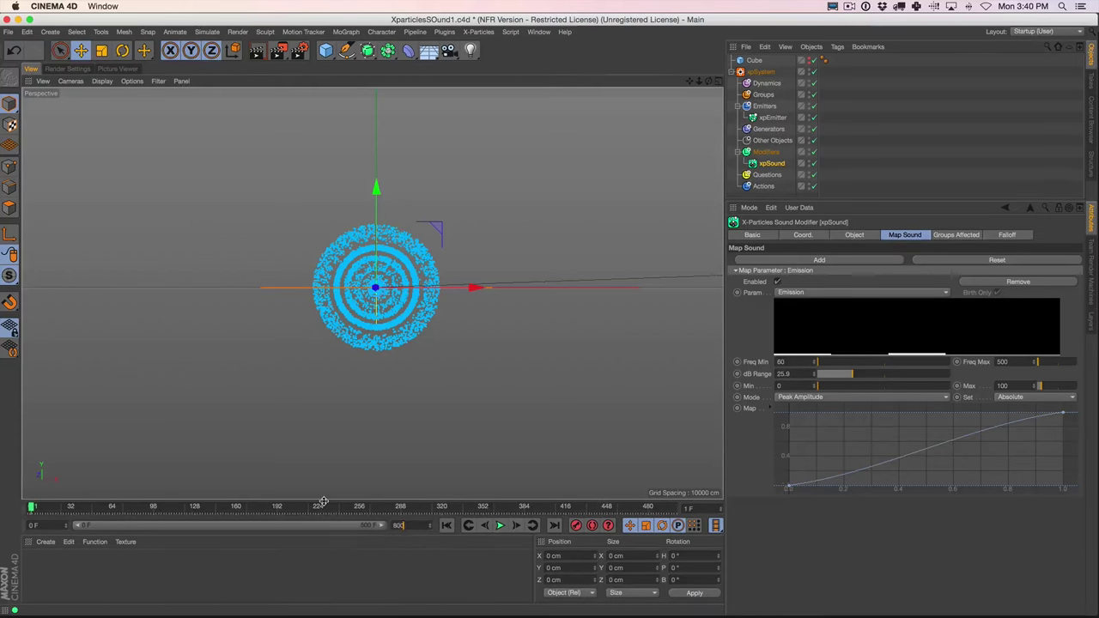
key(Return)
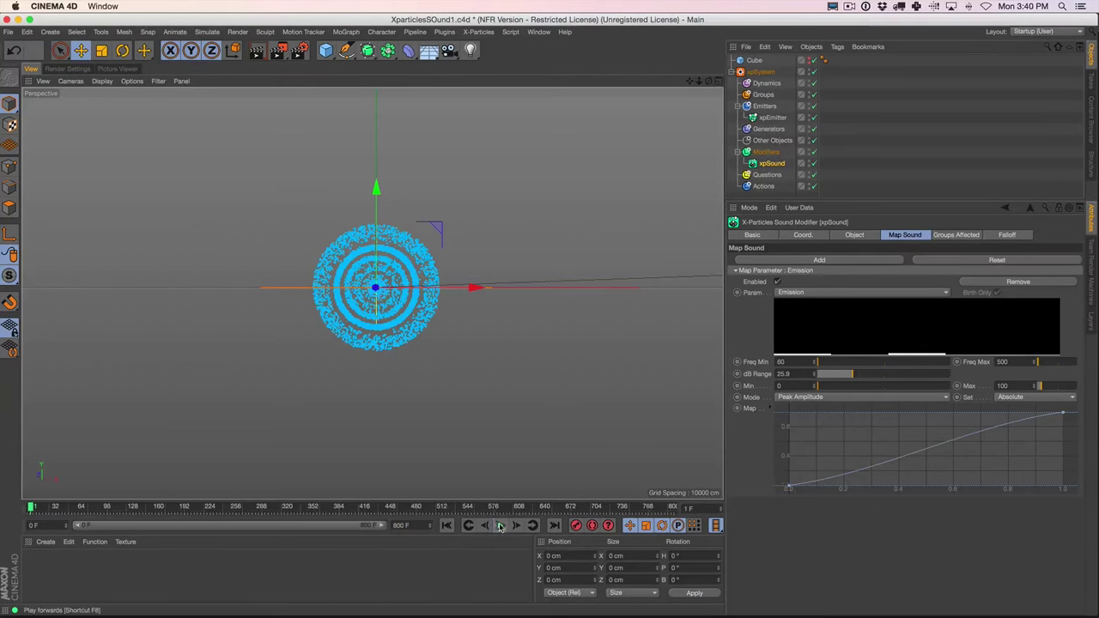
click(500, 525)
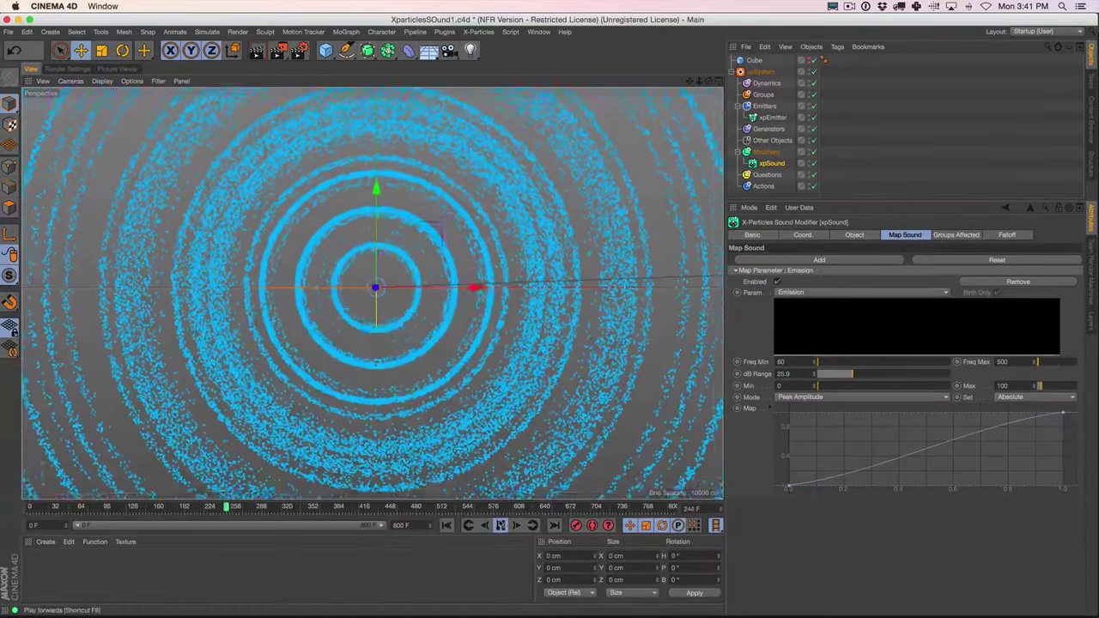
key(F8)
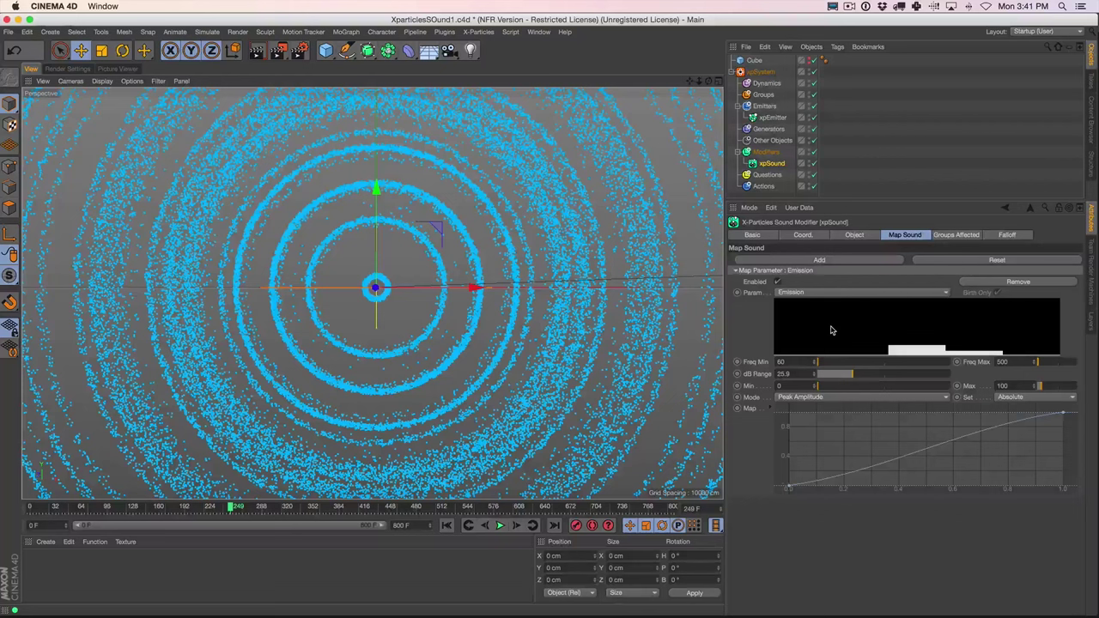
Add a second sound mapping for Speed, with a Freq Min of 60 and a Freq Max of 500
click(807, 260)
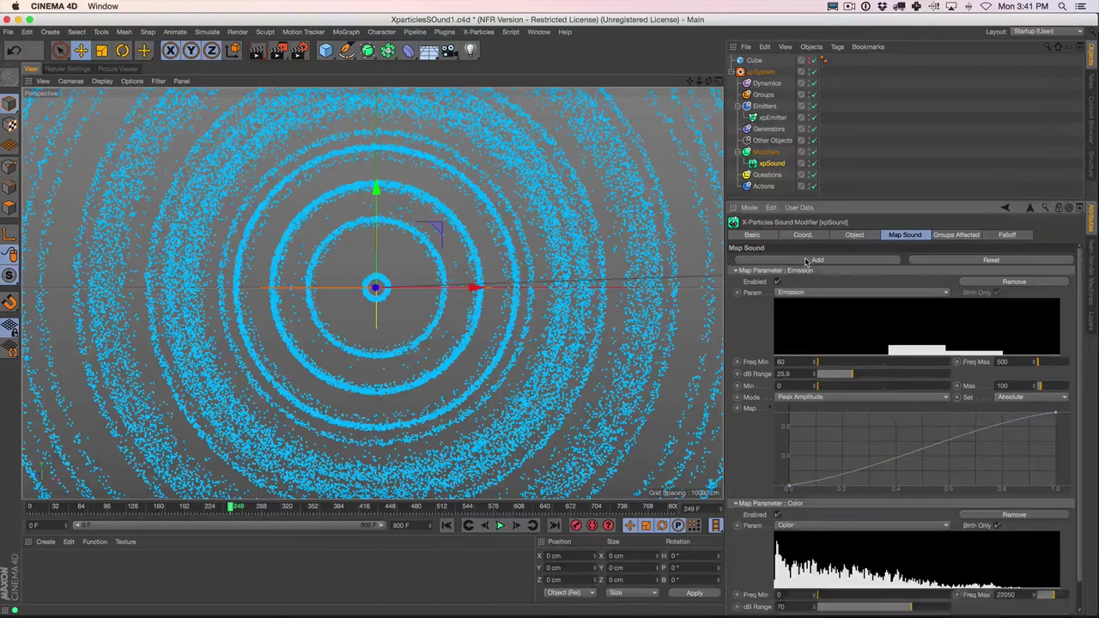
click(861, 526)
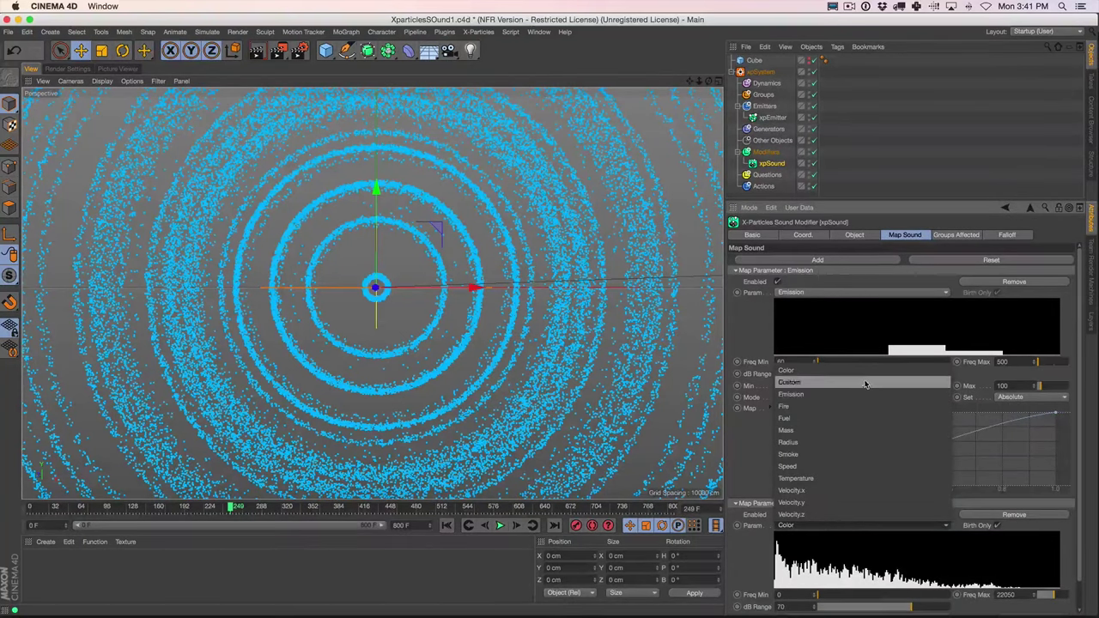
click(857, 466)
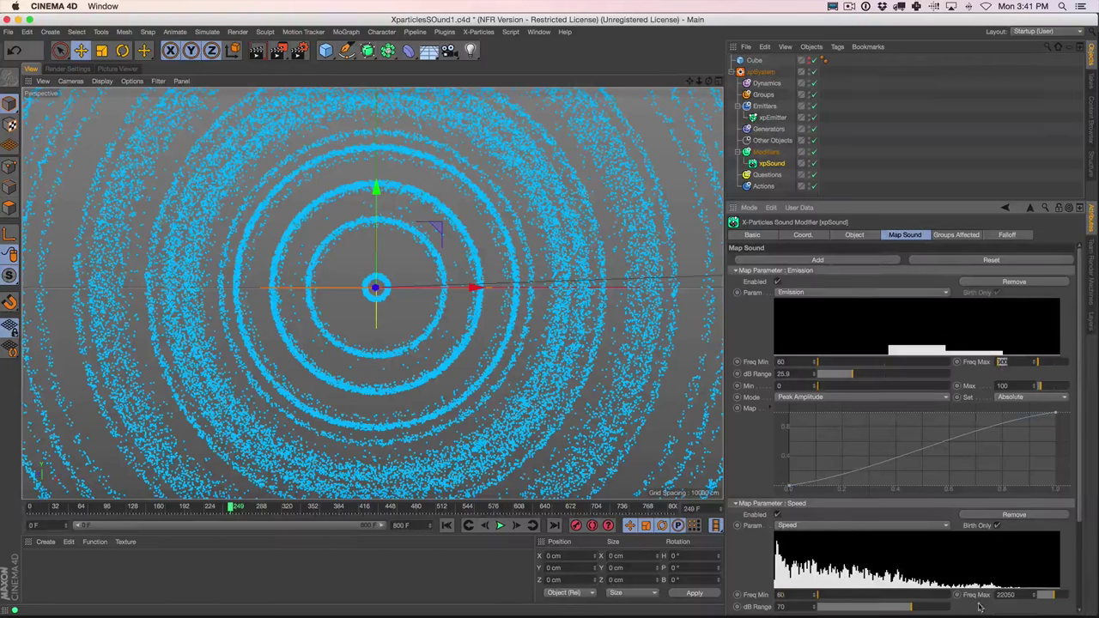
click(1004, 594)
text(500)
key(Return)
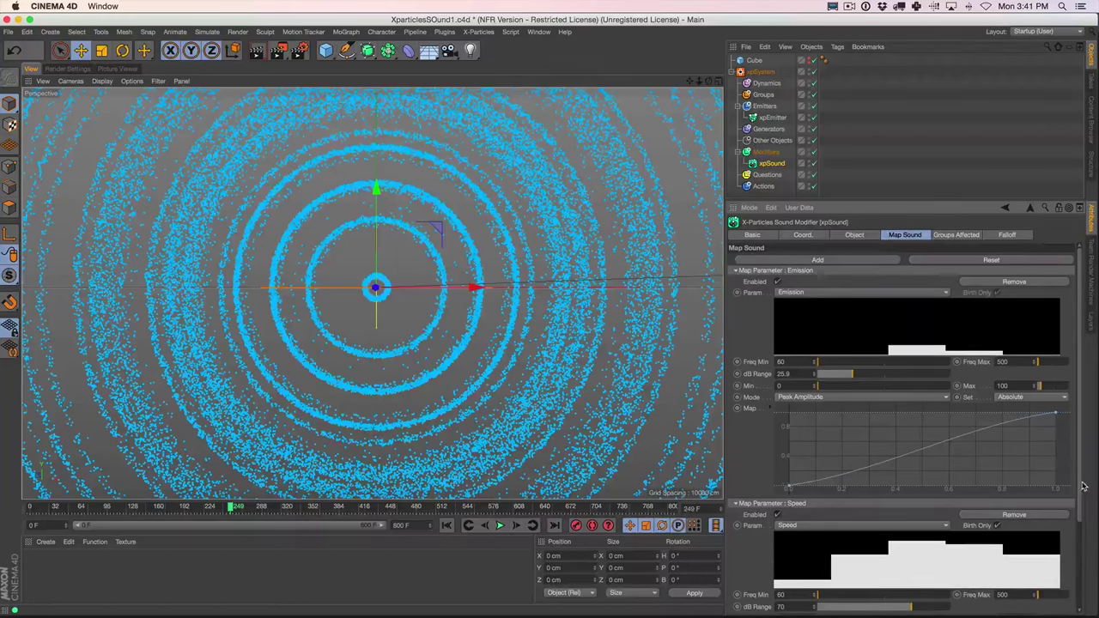
Set the Speed mapping's dB Range to 39.5 and replay the animation from the start
scroll(1081, 486, down, 3)
drag(879, 520, 870, 521)
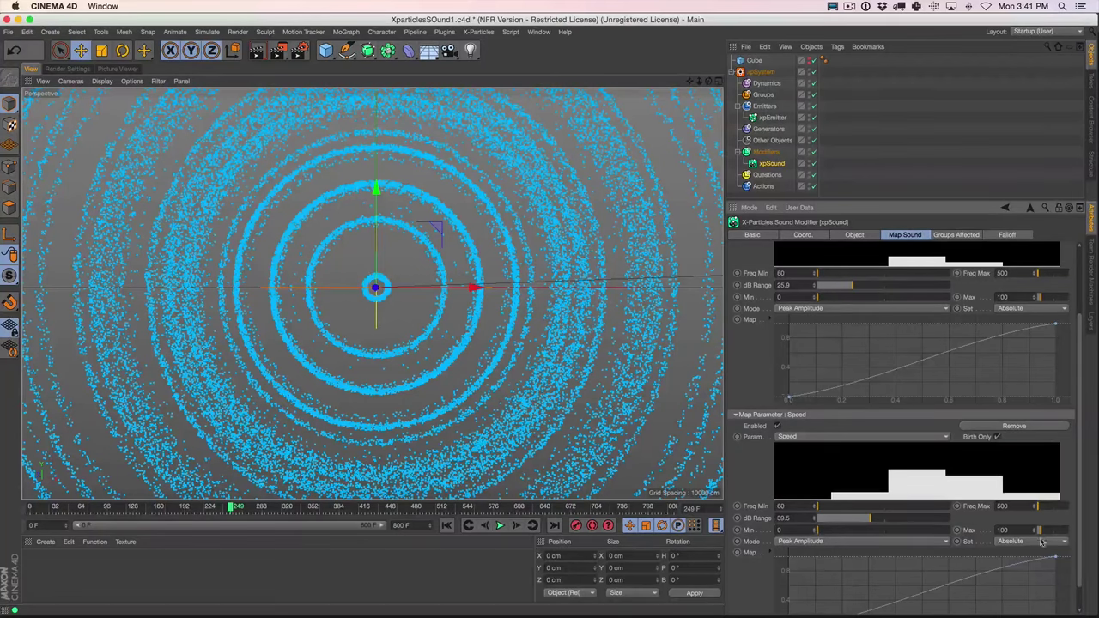
click(446, 525)
click(499, 526)
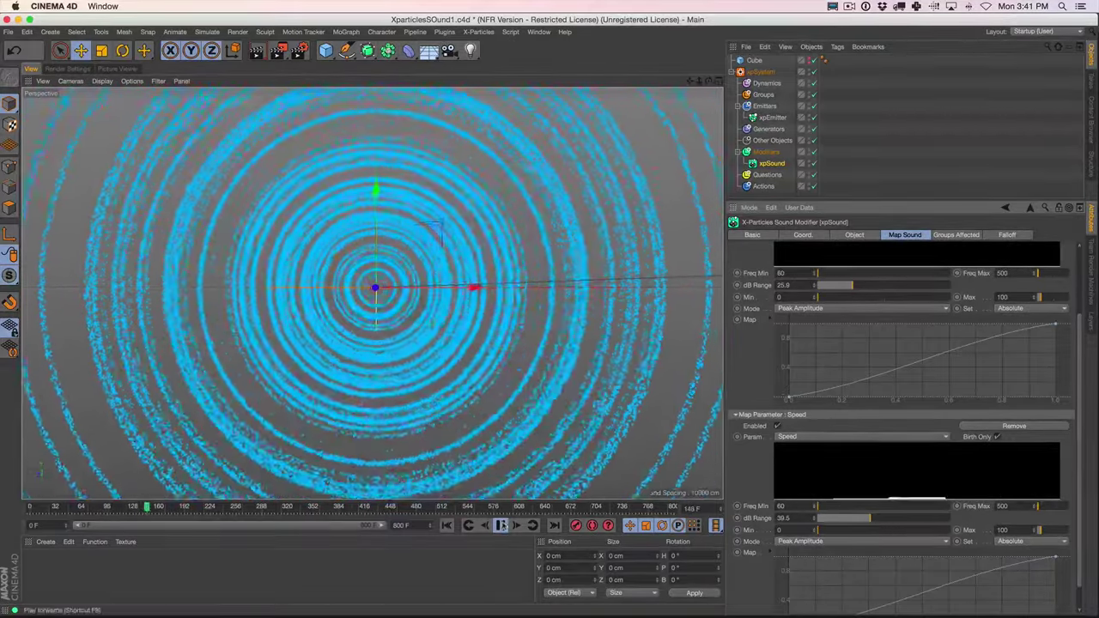
Pause playback, set the Emission mapping's Max to 50, and run the animation again from the start
key(F8)
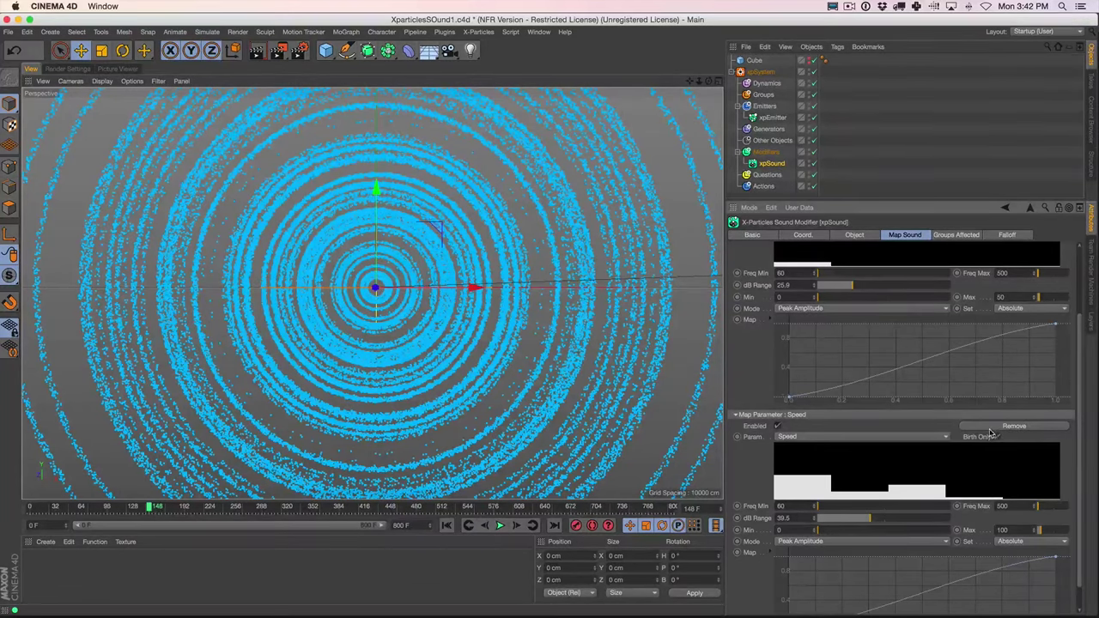
key(super+Tab)
key(super+Tab)
click(446, 525)
click(501, 528)
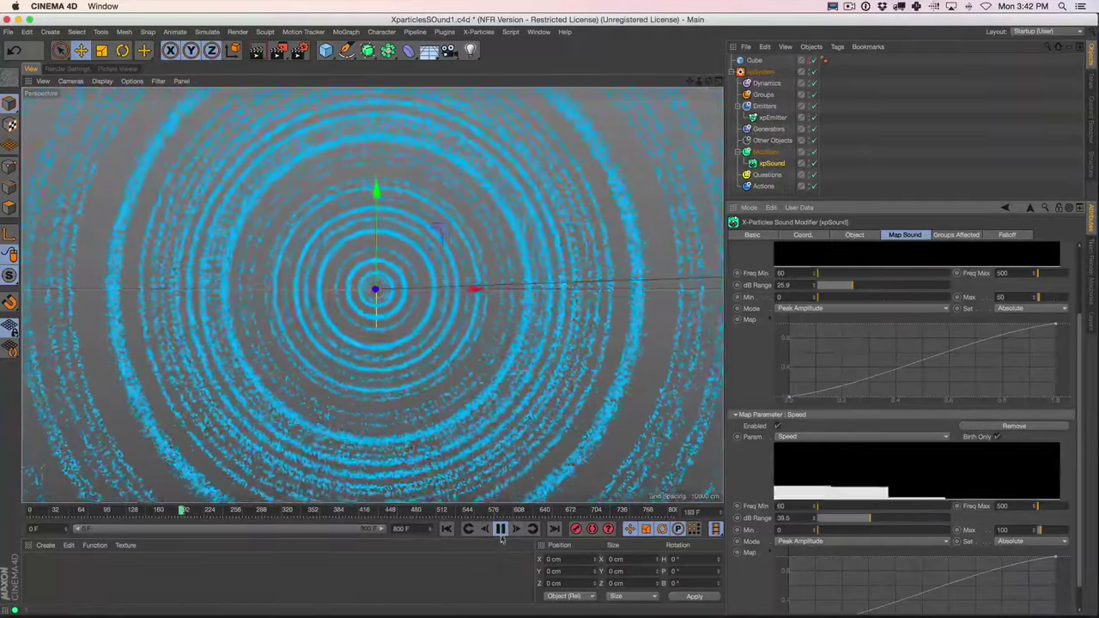
key(F8)
Turn off Birth Only for the Speed mapping, replay from the start, and set its Max to 1000 during playback
key(shift+f)
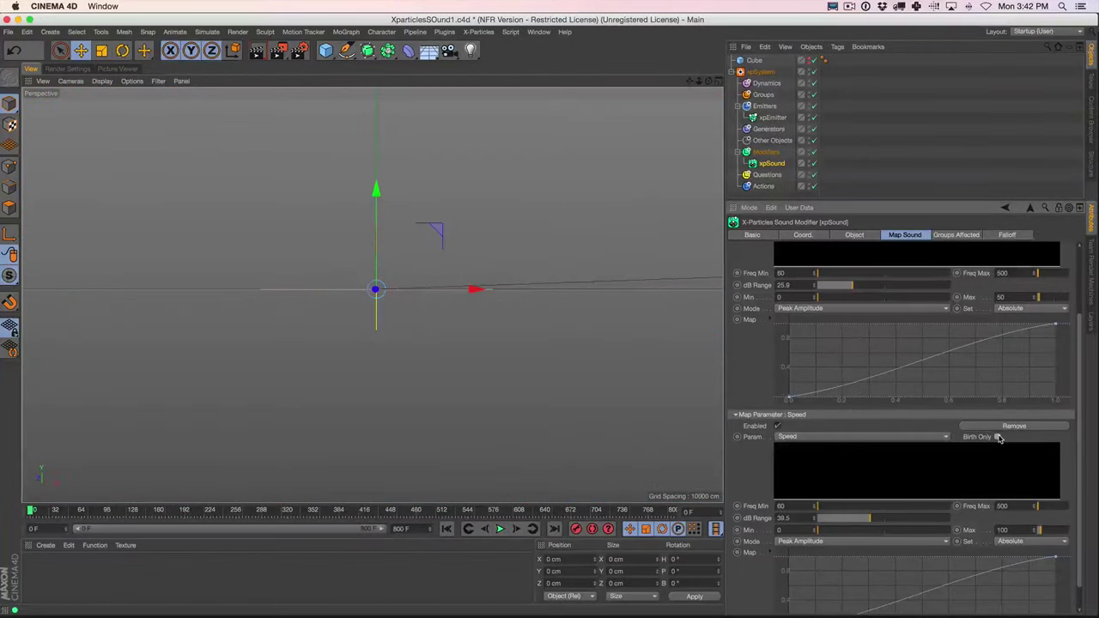
click(501, 529)
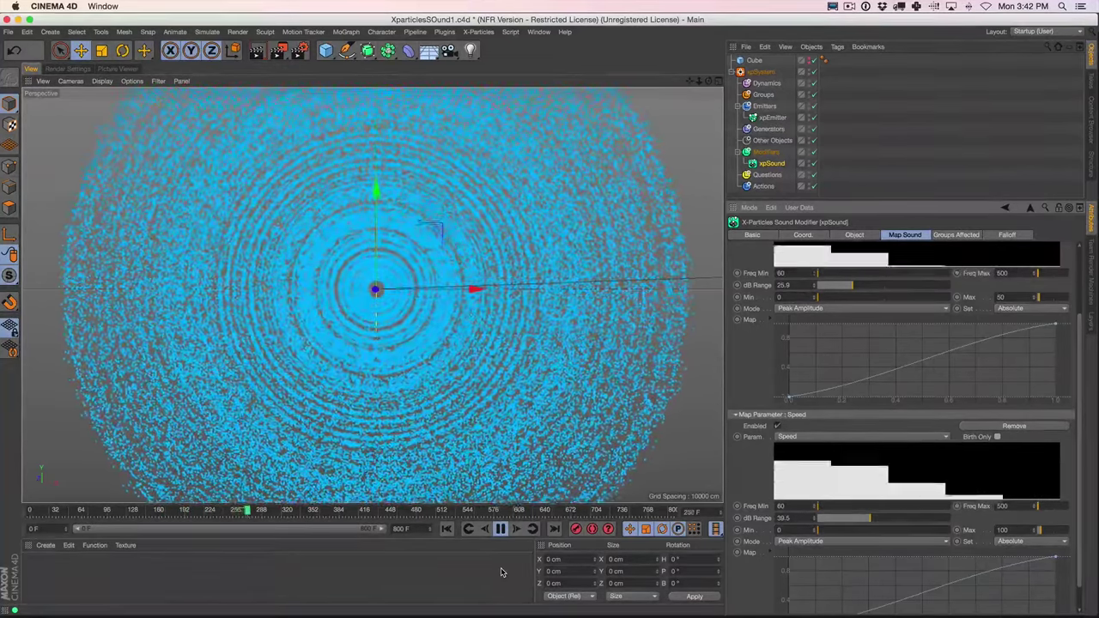
text(1000)
key(Return)
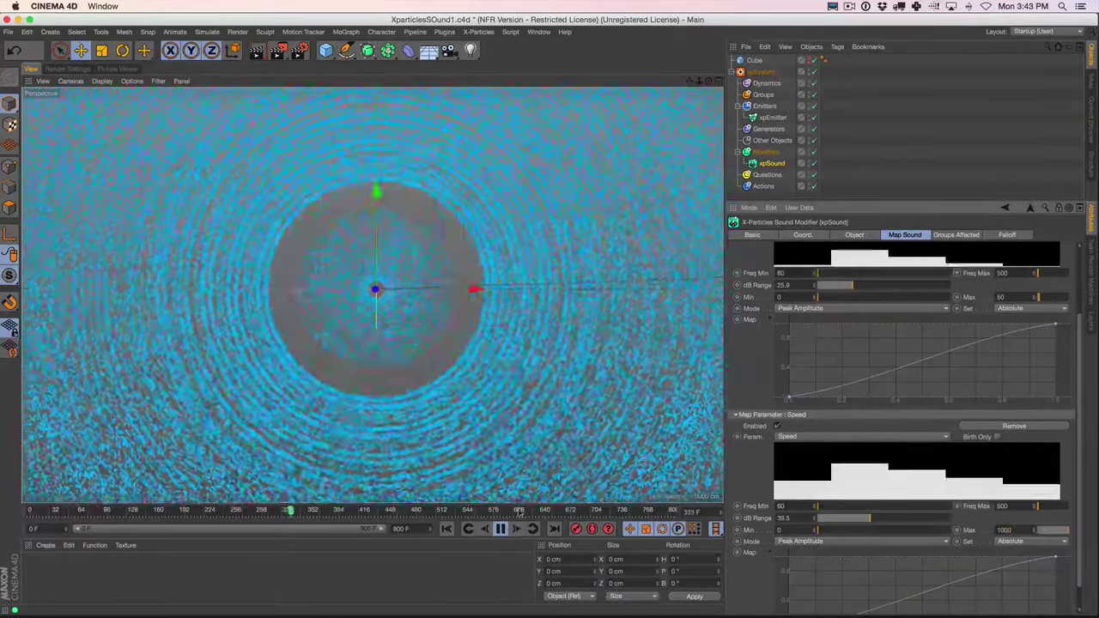
Set the Speed mapping's Max to 200 and Min to 20, replaying the animation from the start to check it
click(446, 528)
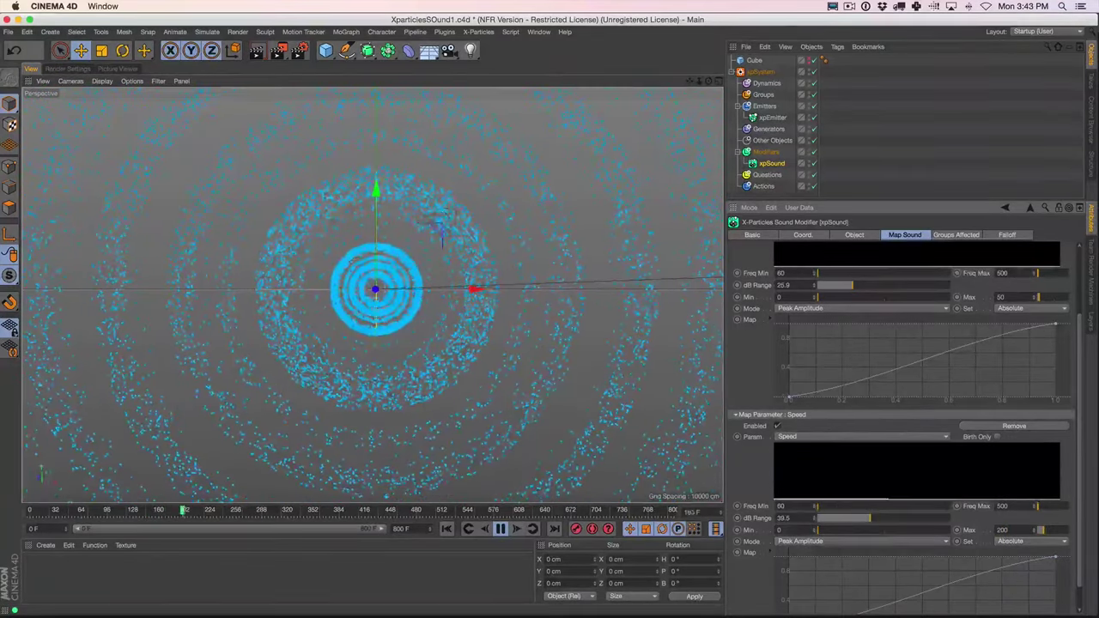
text(20)
key(Return)
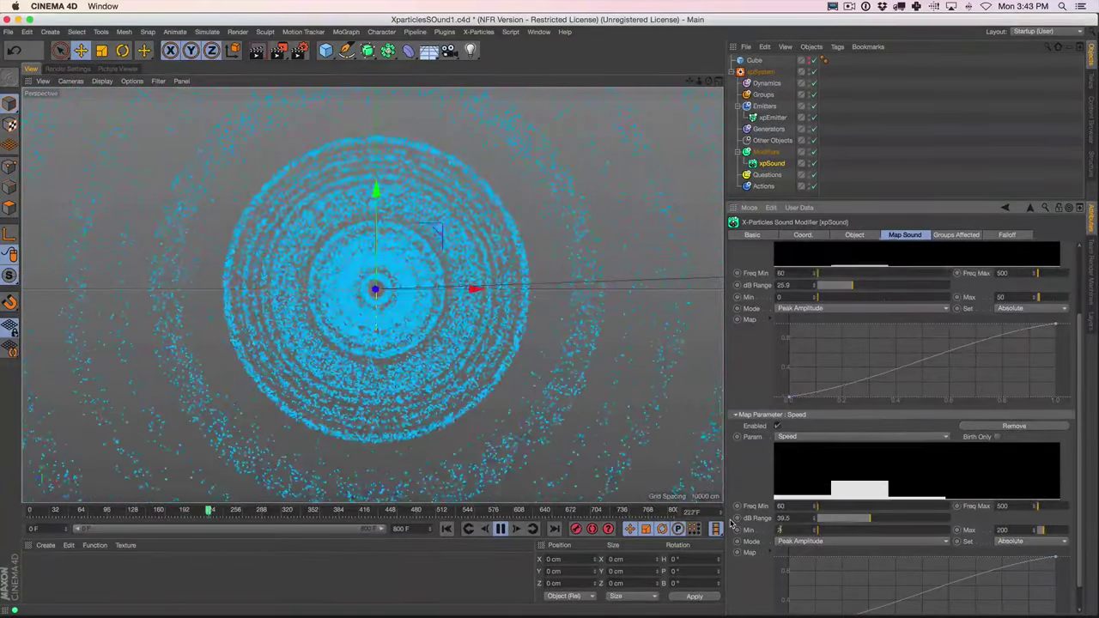
click(446, 528)
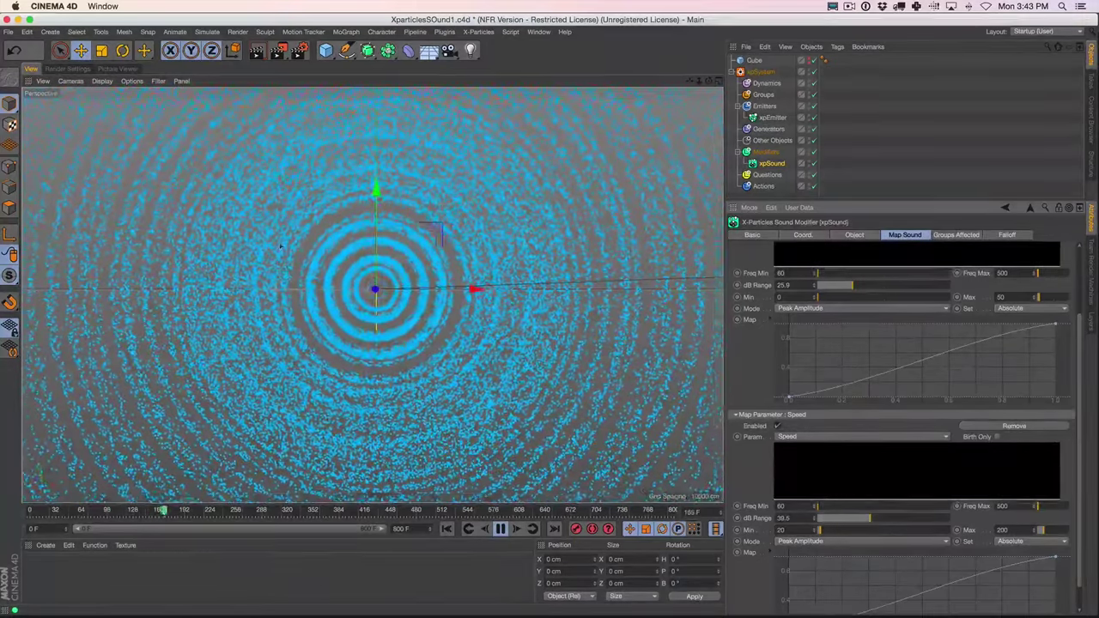
click(446, 529)
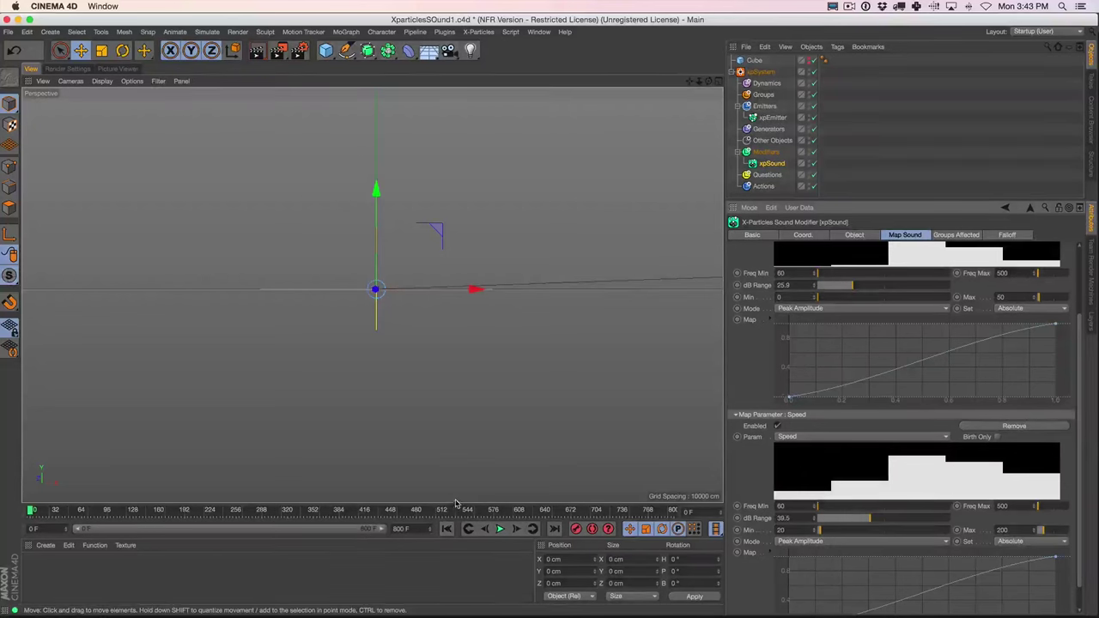
Add a third sound mapping for Color to the Sound modifier
key(super+Tab)
key(super+Tab)
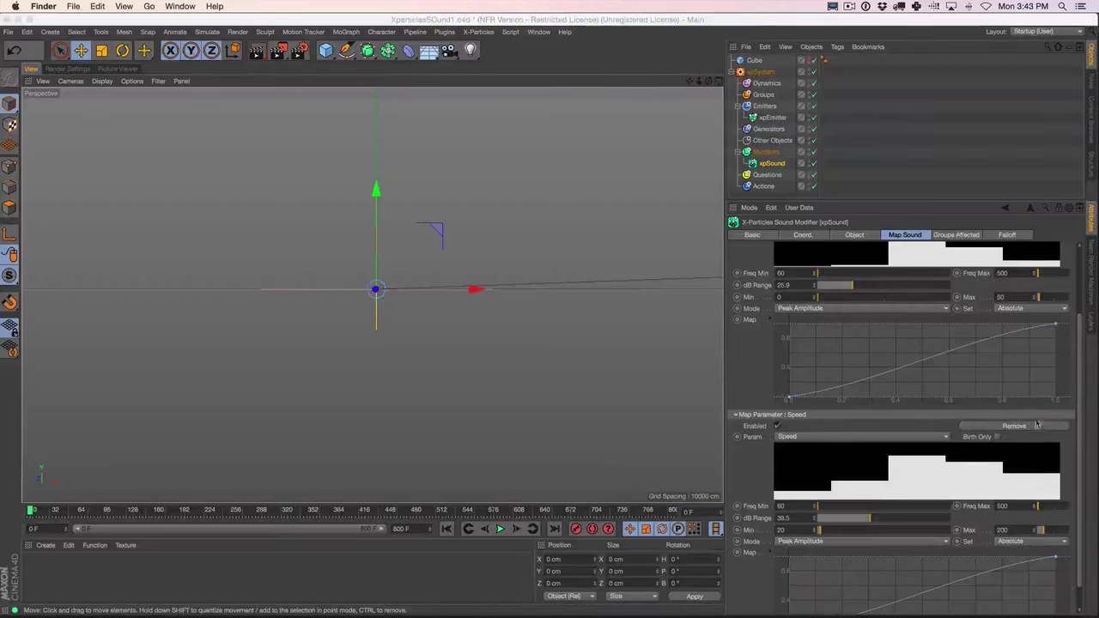
click(1073, 396)
scroll(1073, 397, down, 2)
scroll(1073, 397, up, 5)
click(819, 260)
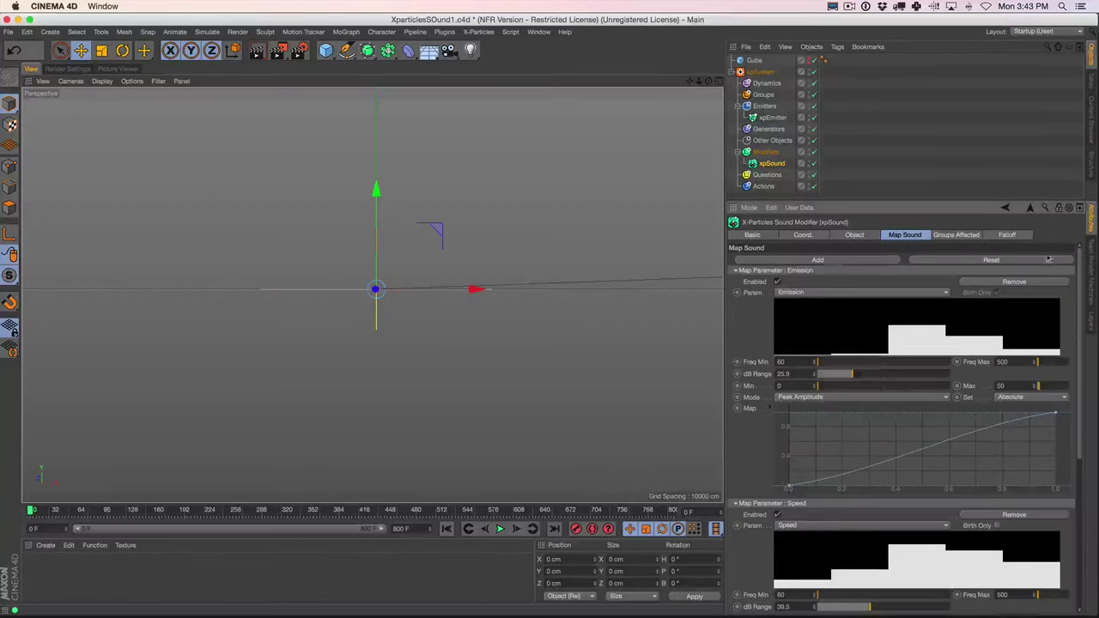
scroll(1076, 264, down, 5)
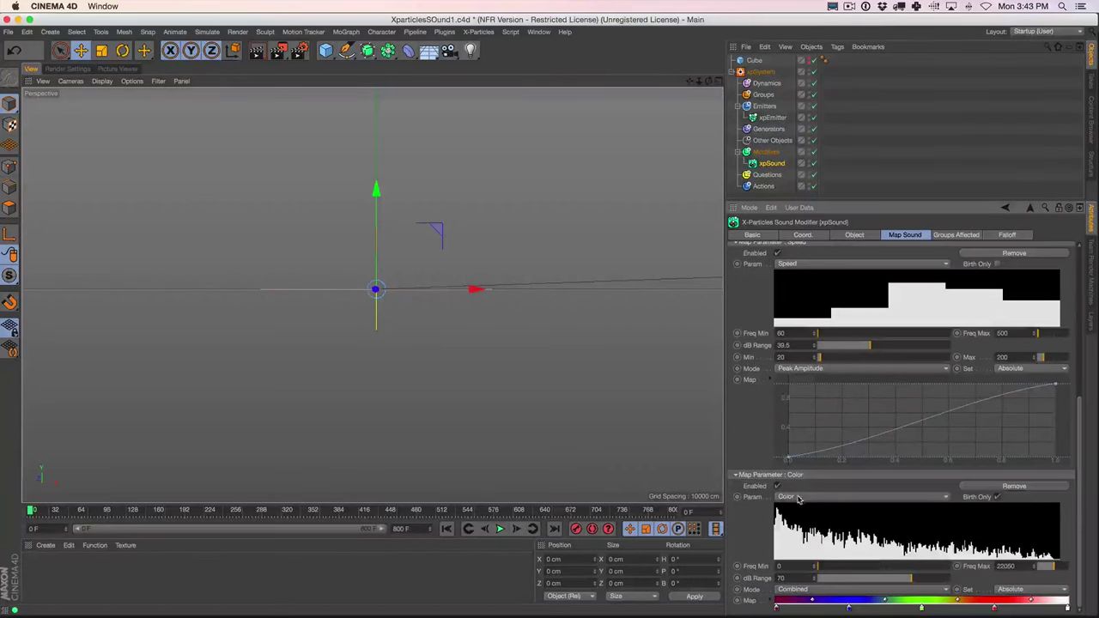
Change the first knot of the Color mapping's gradient to a bright orange with full saturation
double_click(776, 608)
drag(788, 590, 848, 590)
drag(752, 567, 755, 568)
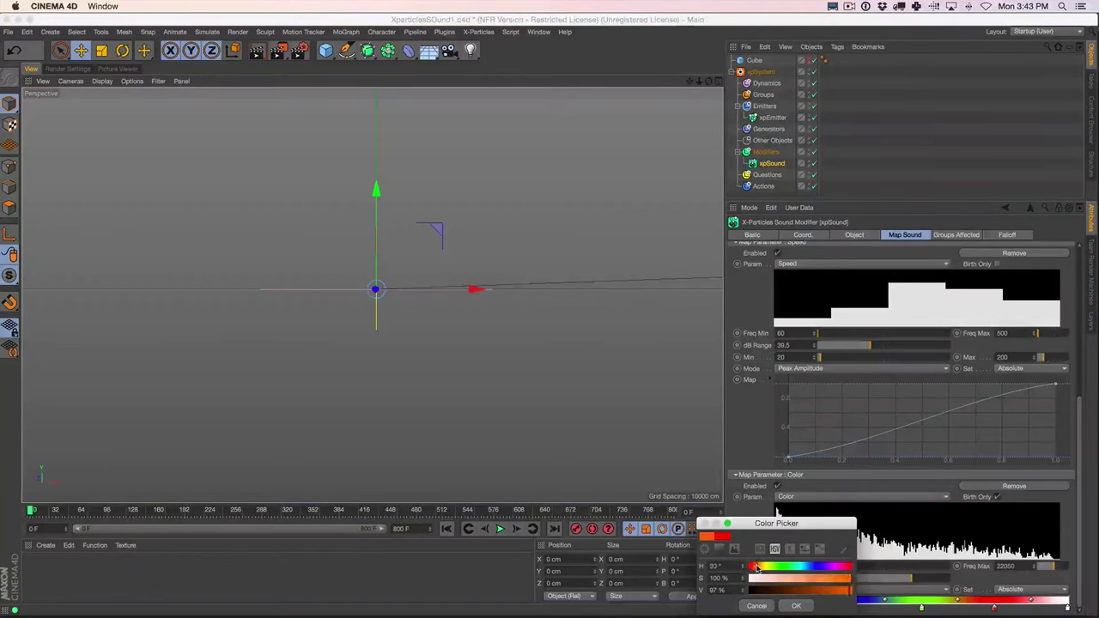
click(796, 606)
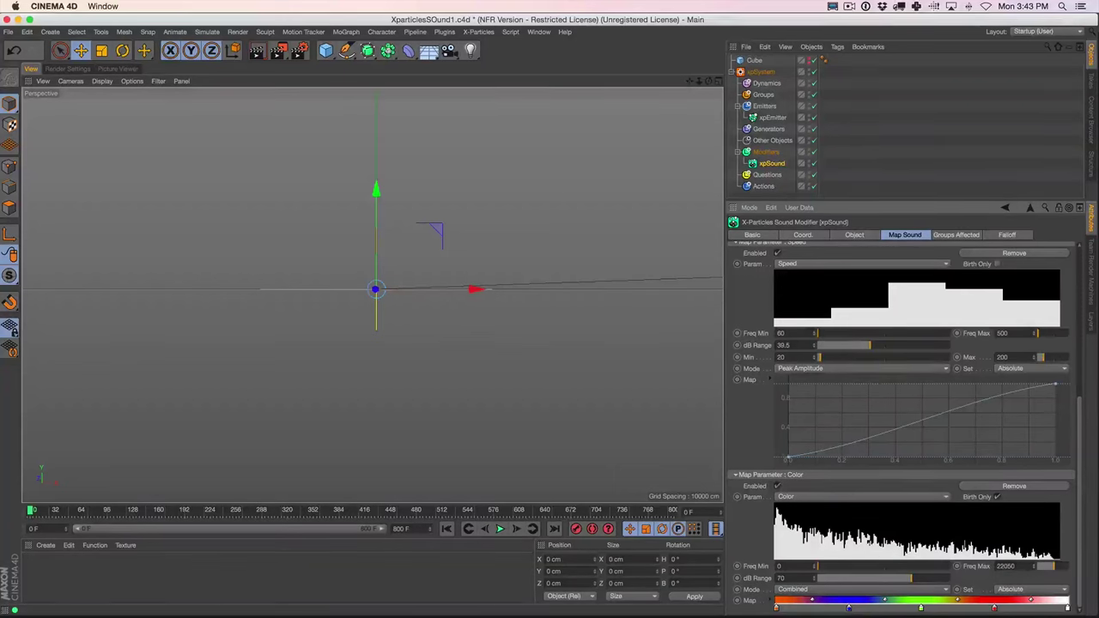
Remove the blue and green knots from the color gradient and shift the red knot slightly toward the white end
drag(849, 608, 854, 617)
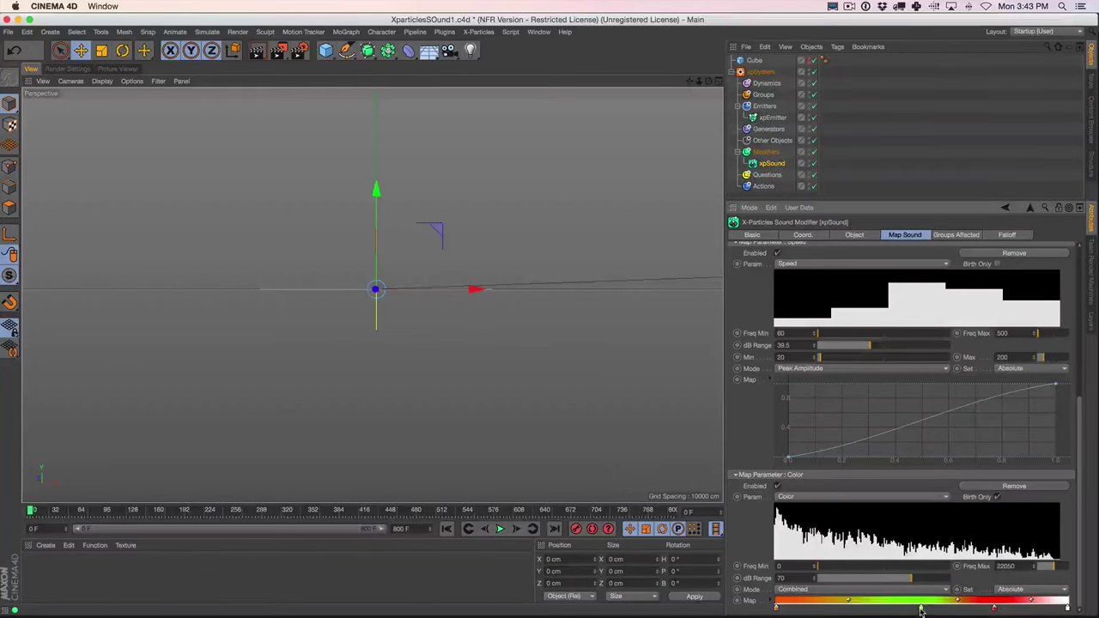
drag(921, 609, 919, 578)
drag(994, 610, 1010, 609)
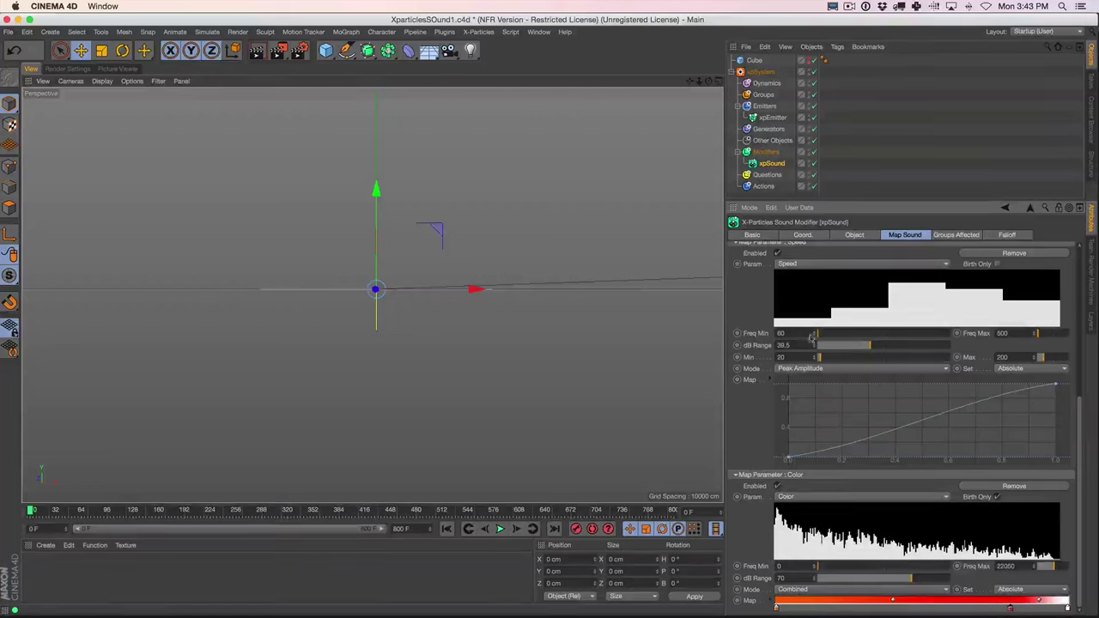
Set the Color mapping's Freq Min to 60, Freq Max to 500 and dB Range to 51.1, and start playback
double_click(780, 333)
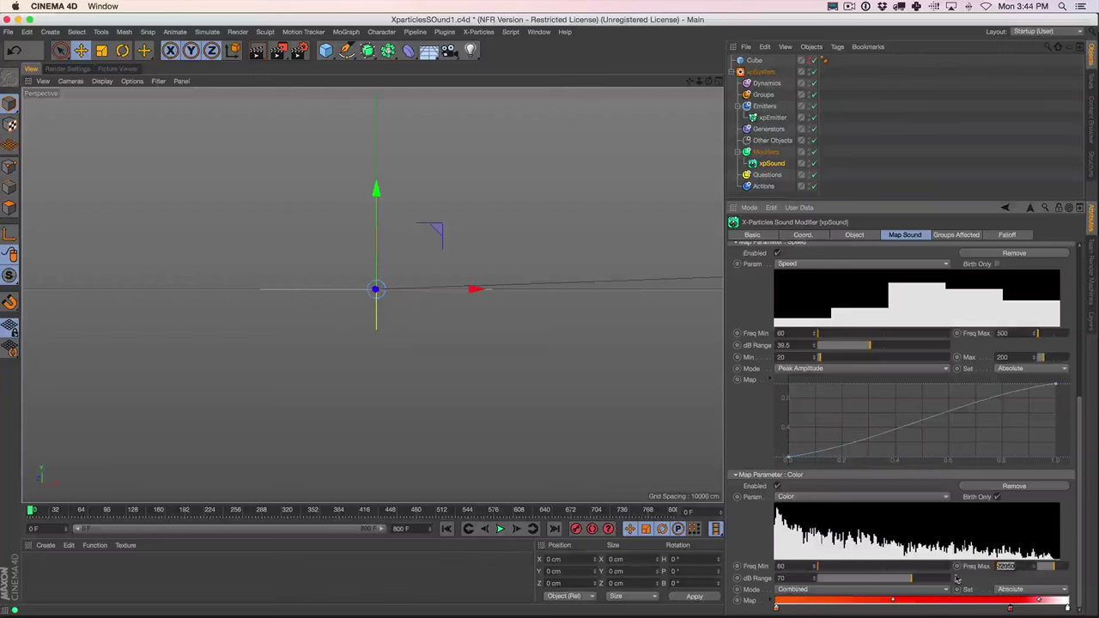
click(890, 580)
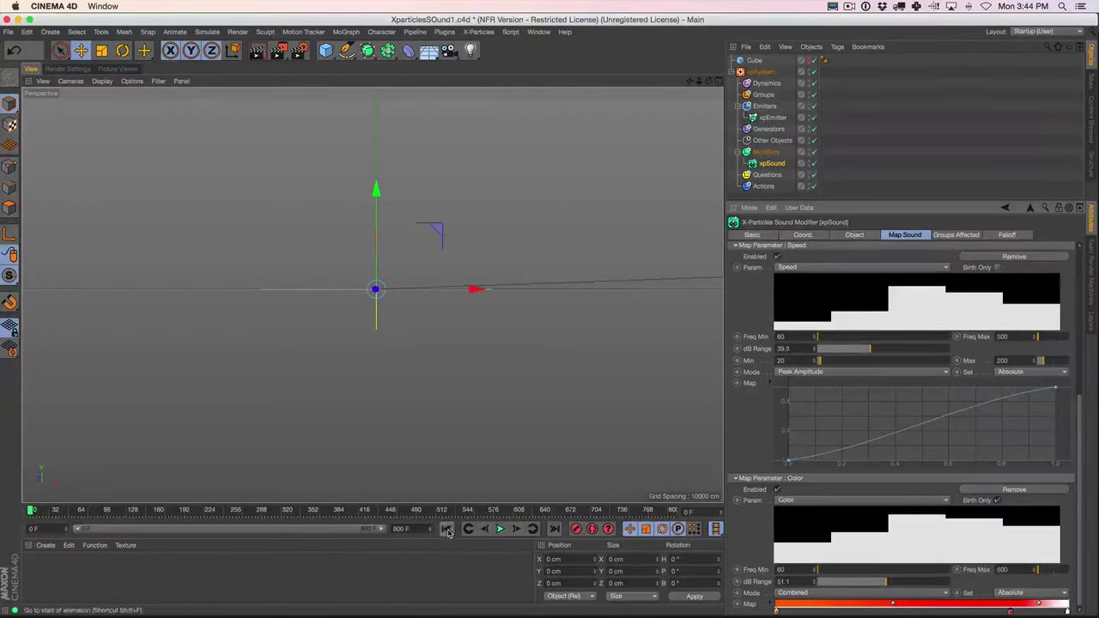
click(500, 528)
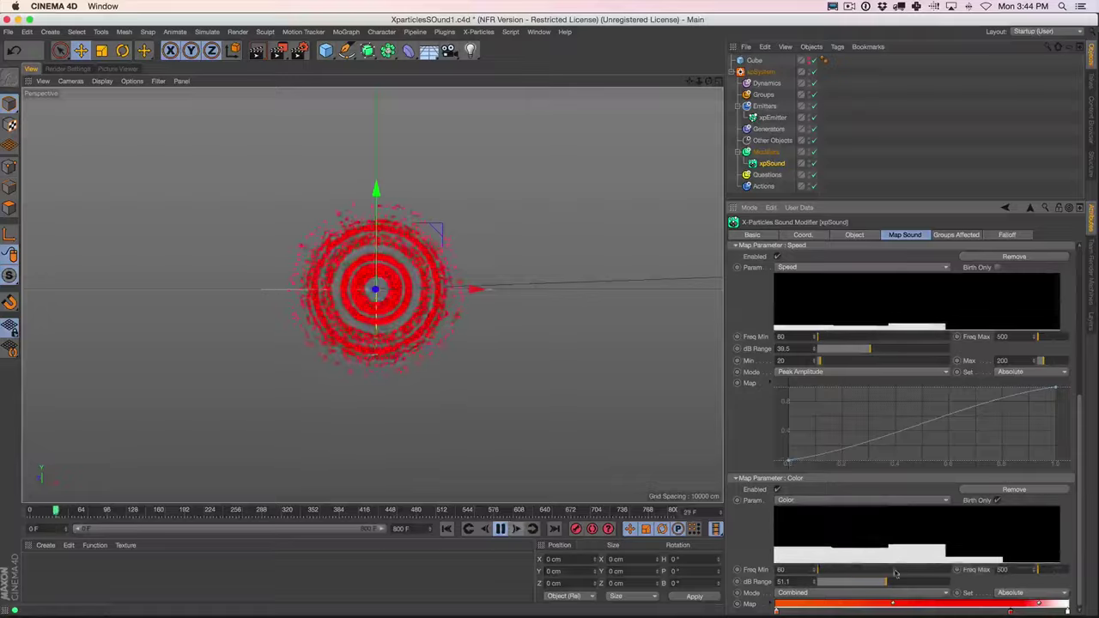
Raise the Color mapping's dB Range to 95.1 and set its Freq Max to 100 during playback
click(863, 582)
drag(864, 584, 946, 583)
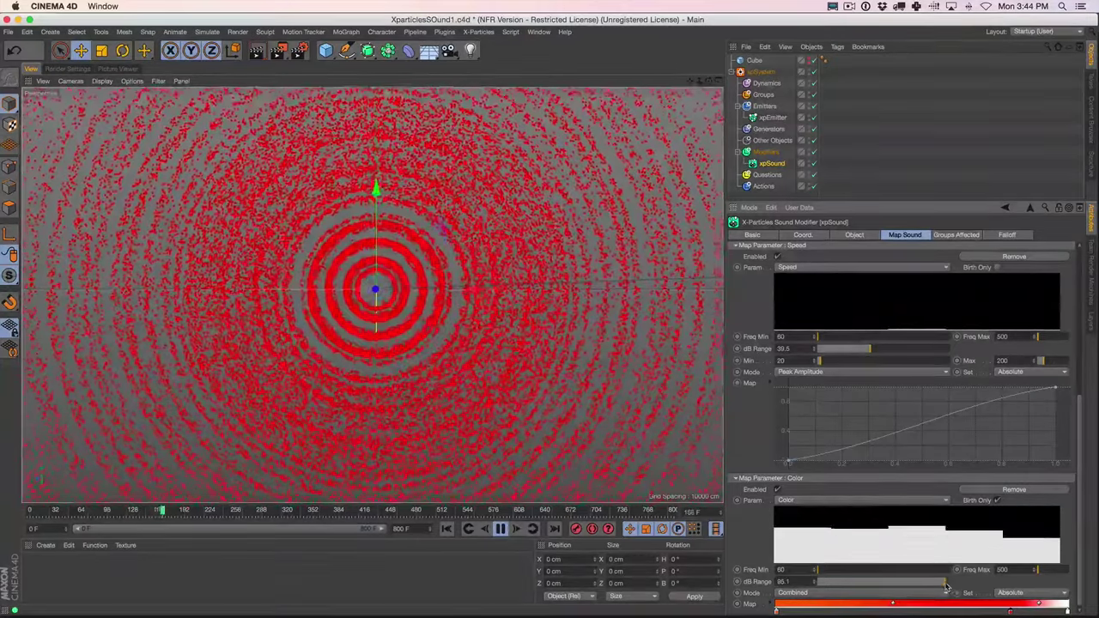
drag(1037, 569, 959, 550)
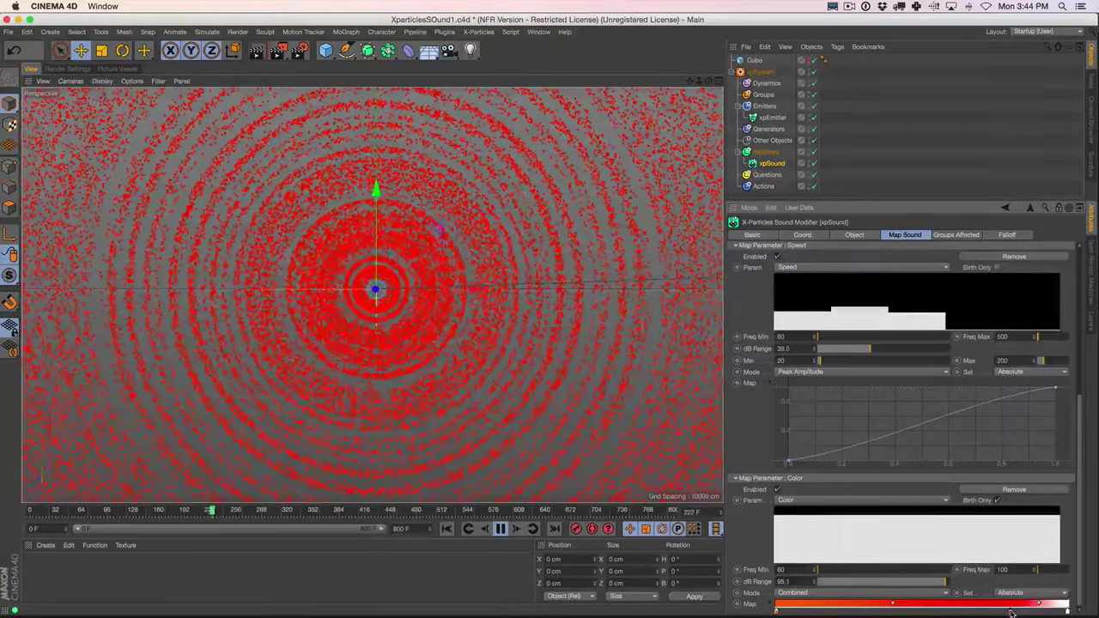
Move the gradient's red knot back toward the middle and set the Color mapping's dB Range to 83.1
drag(1014, 611, 939, 613)
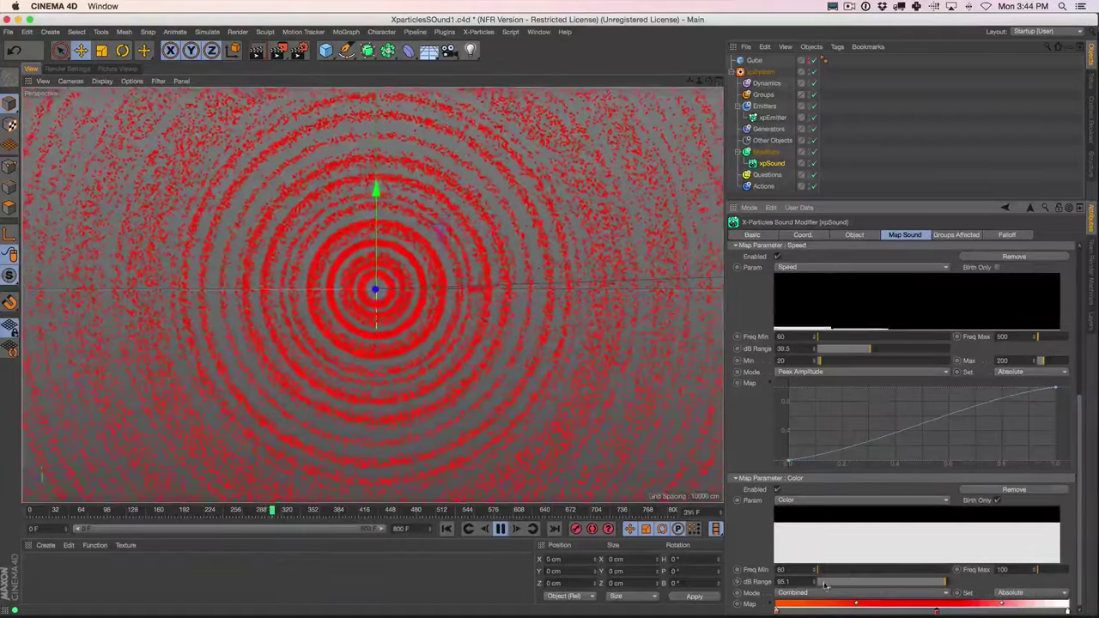
drag(884, 586, 921, 583)
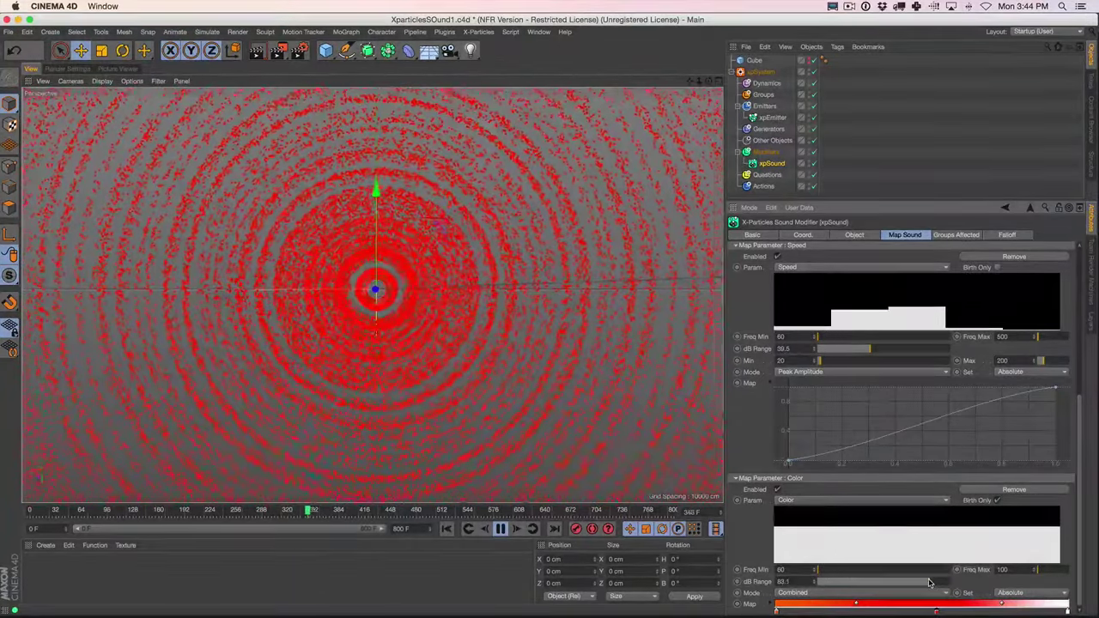
Set the Color mapping's dB Range to 22.4 during playback, then stop the animation
click(500, 531)
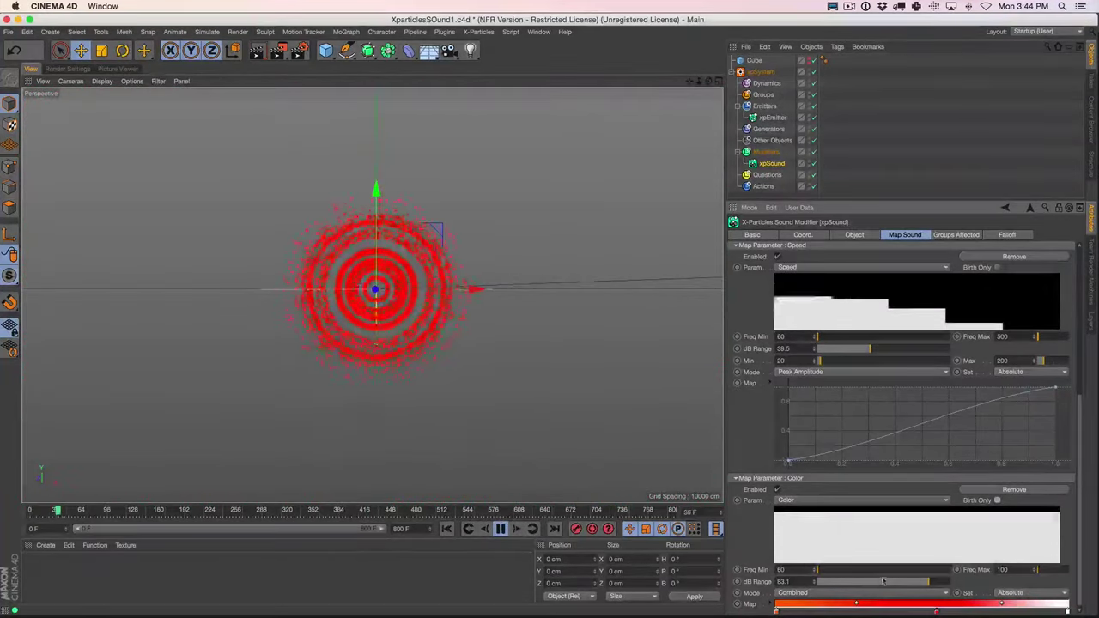
click(850, 582)
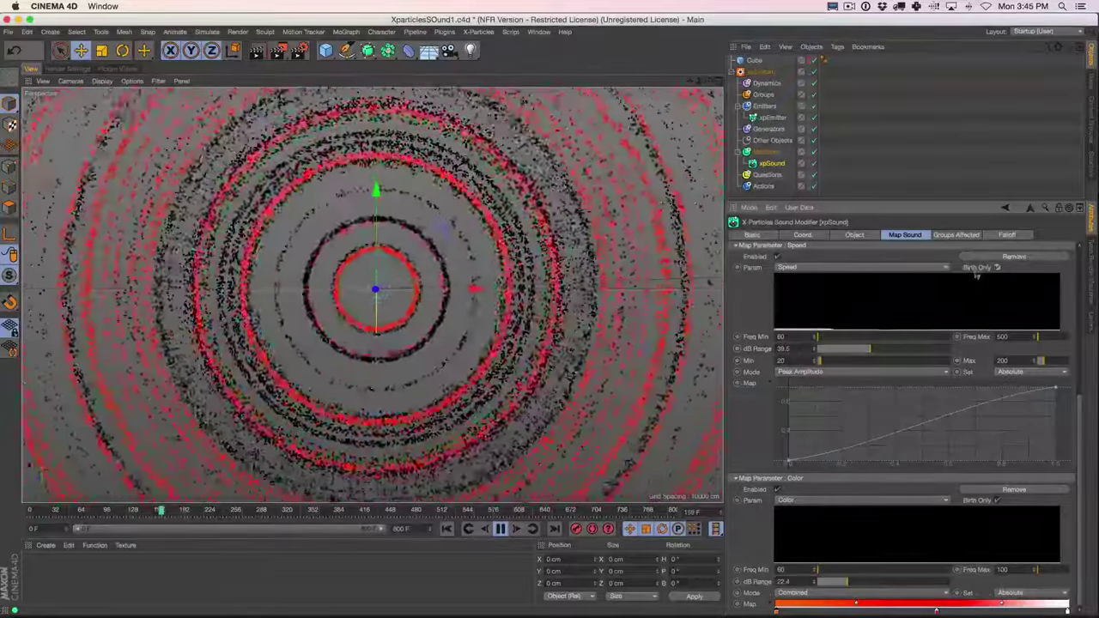
scroll(993, 276, up, 1)
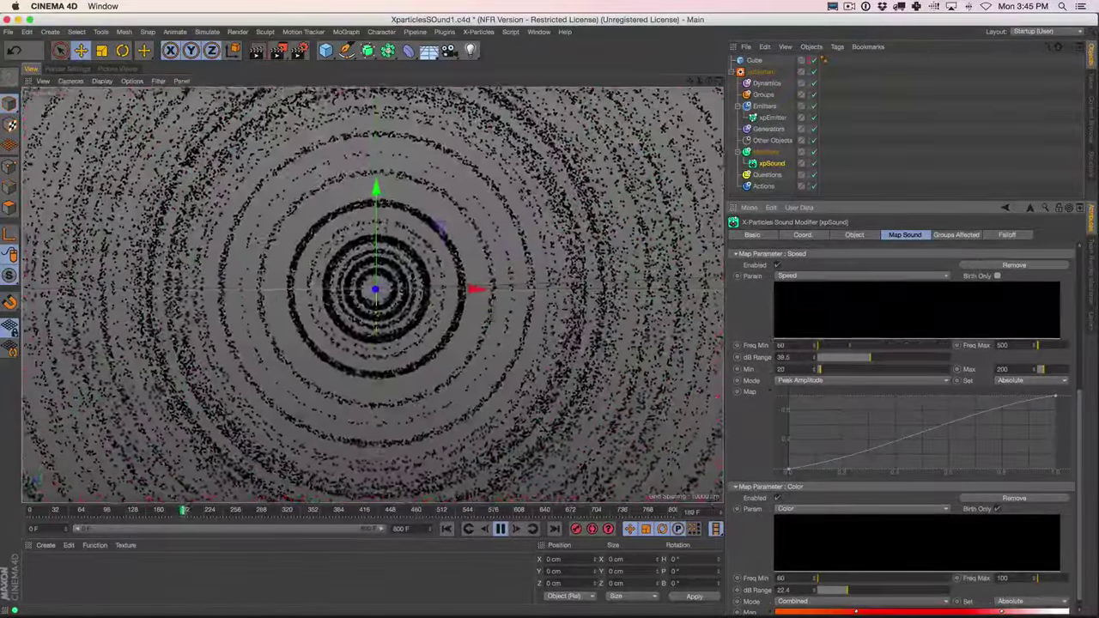
click(499, 529)
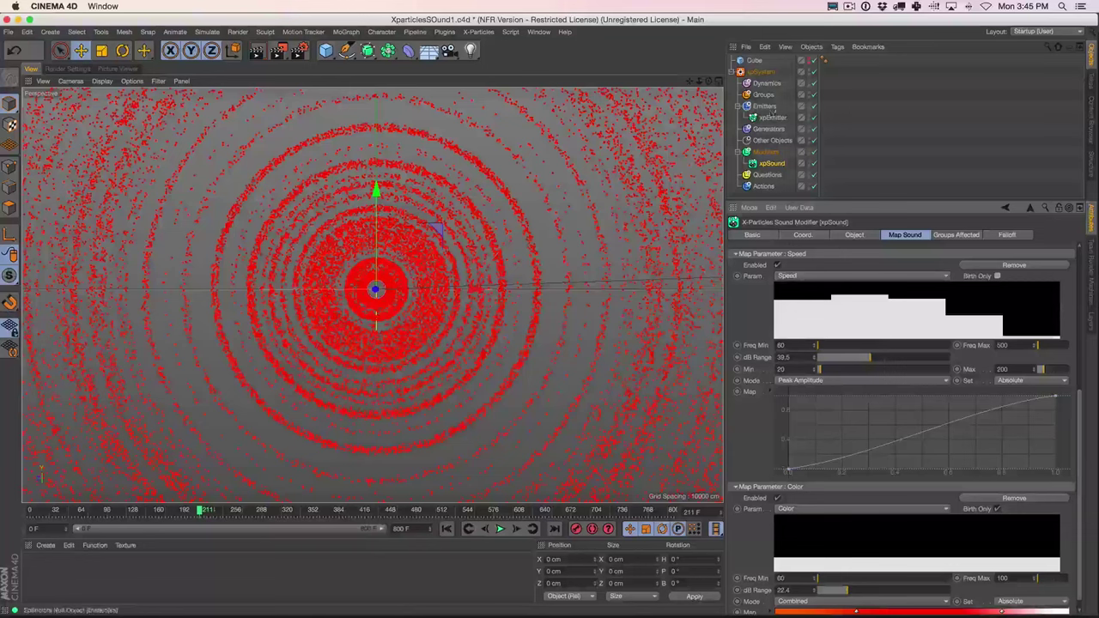
Add a Turbulence motion modifier to xpSystem, rewind the animation and set the modifier's Noise Type to Wavy Turbulence
click(760, 73)
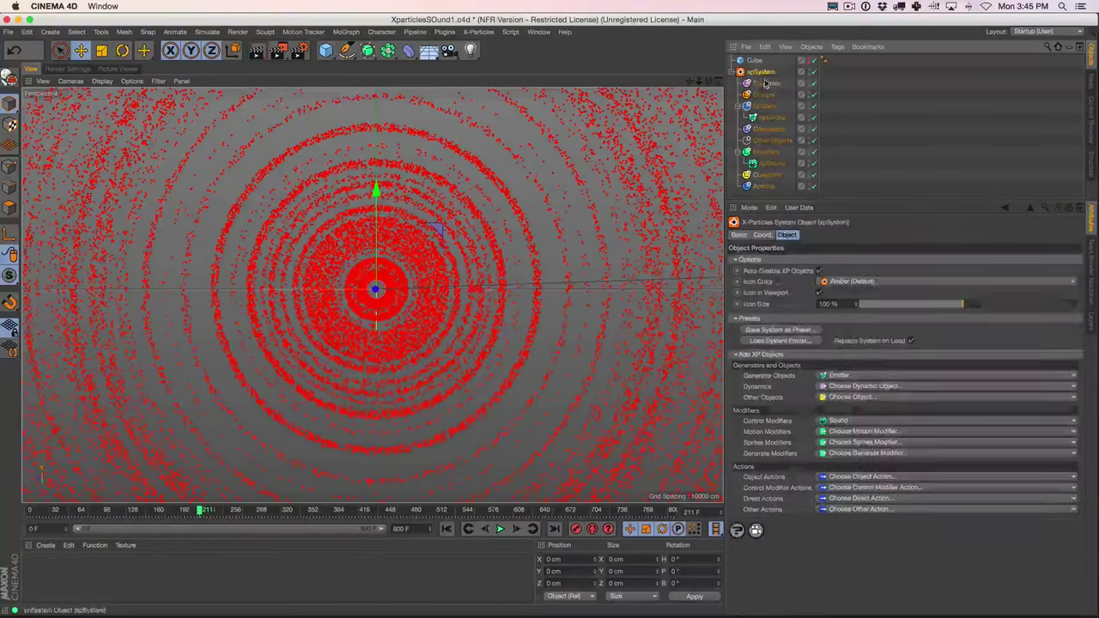
click(841, 431)
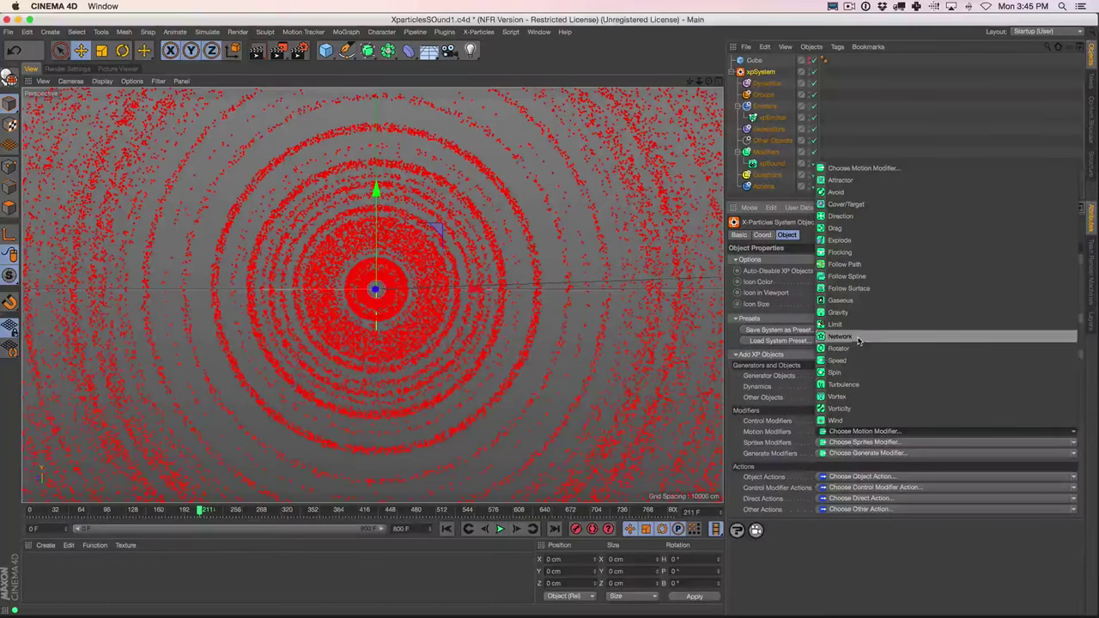
click(858, 384)
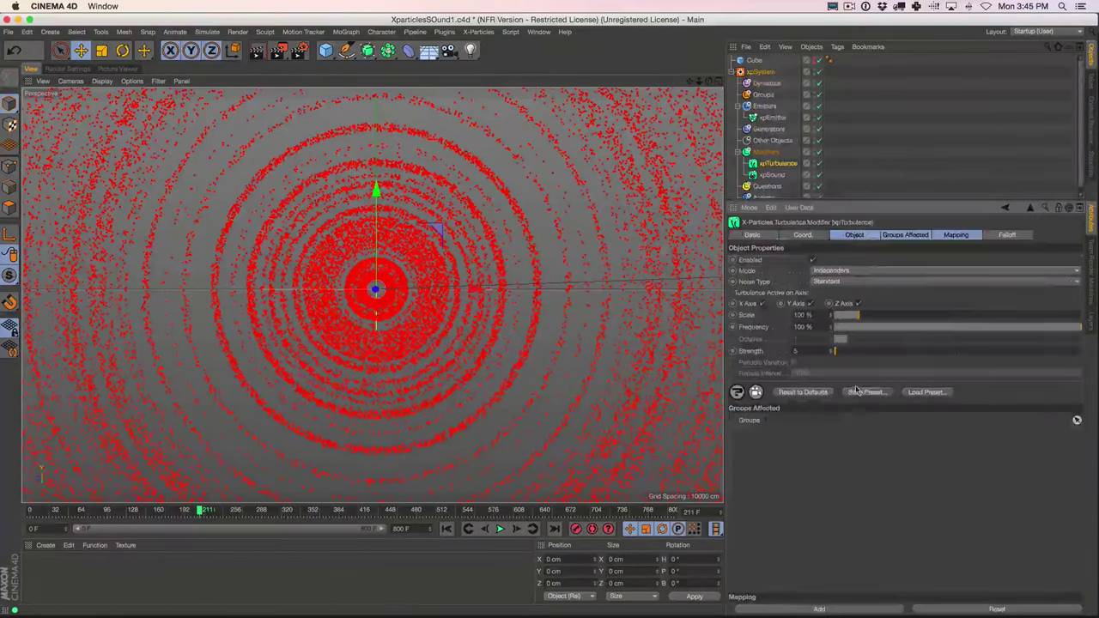
click(446, 528)
click(846, 281)
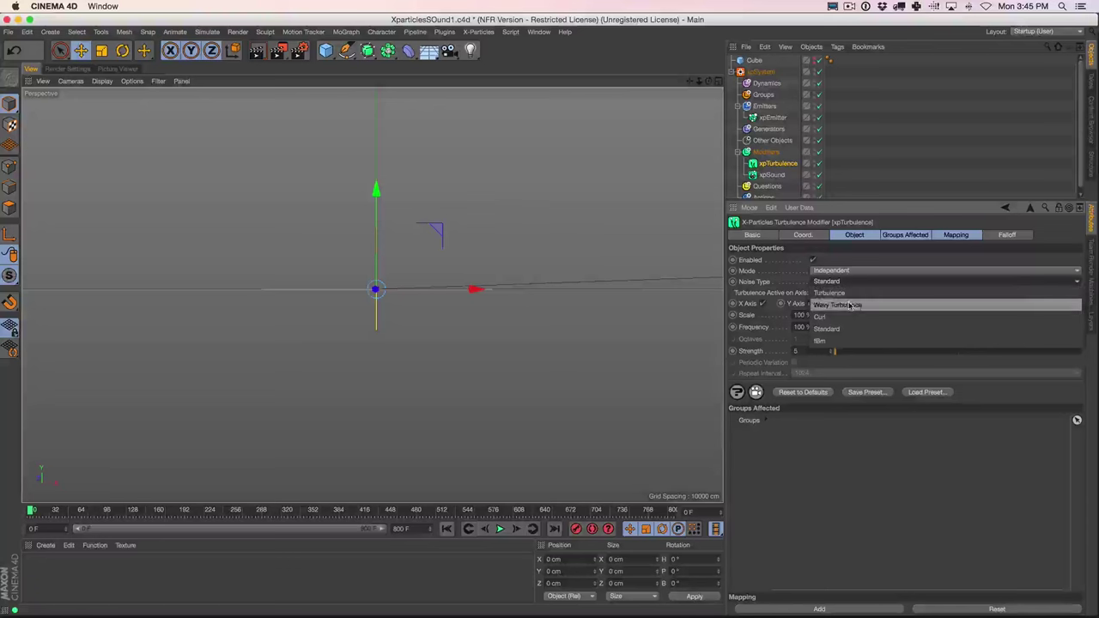
click(855, 306)
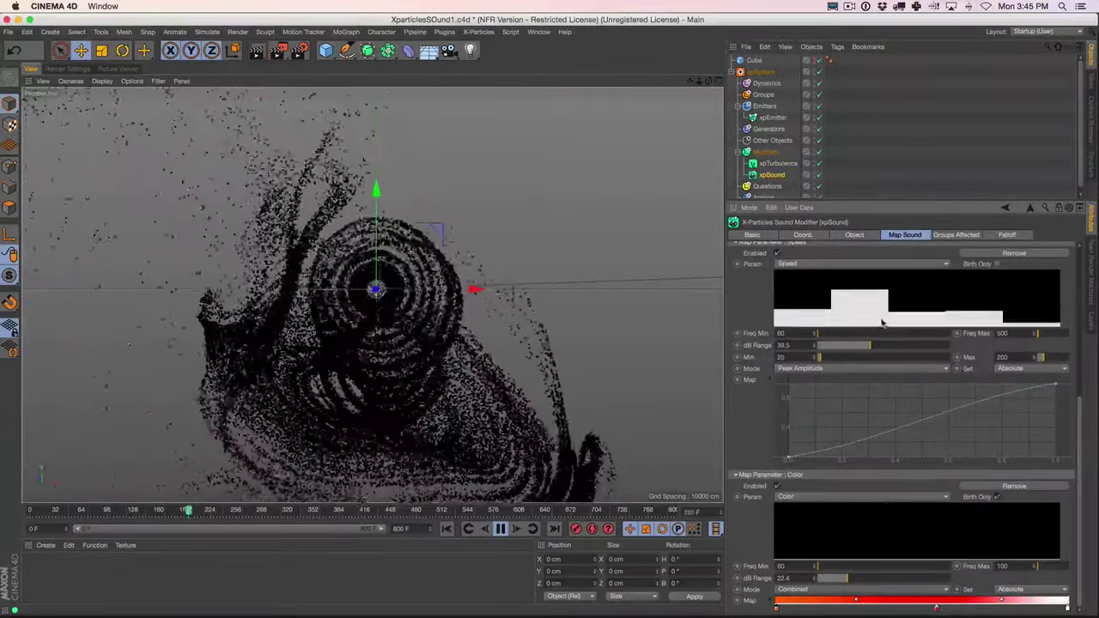
Set the Speed mapping's Max to 100 in the Sound modifier and restart the animation from the beginning
scroll(1079, 409, up, 5)
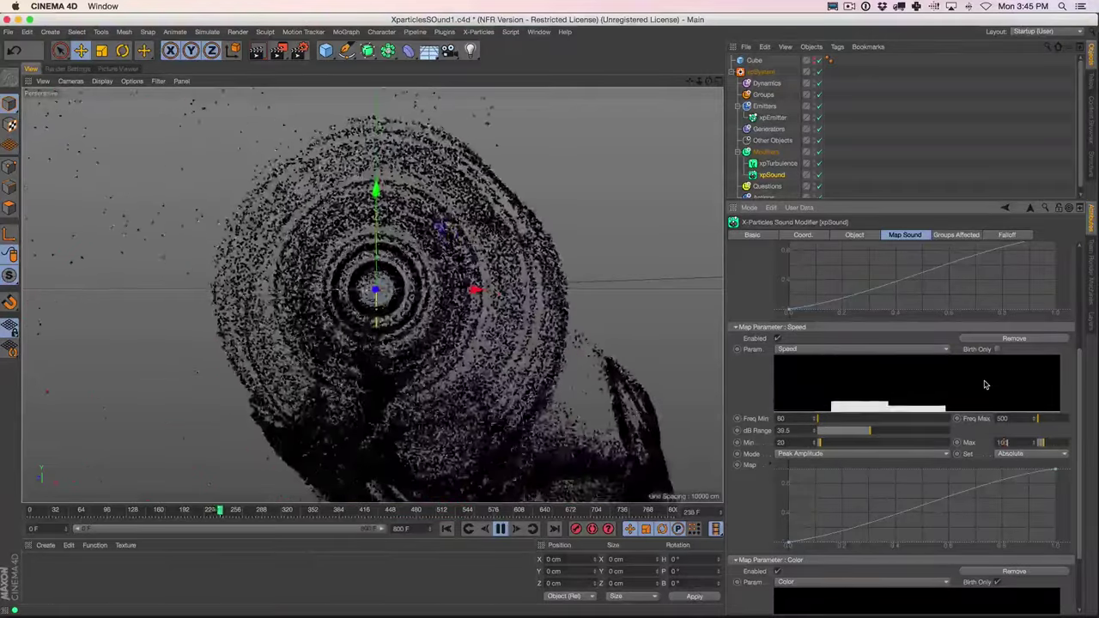
key(shift+f)
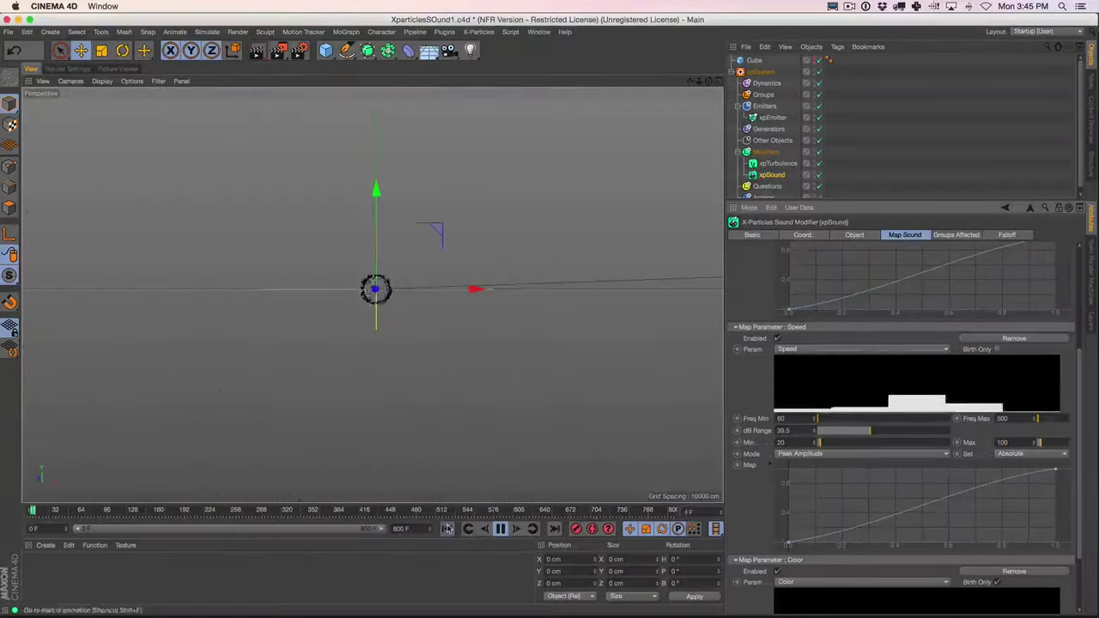
Set xpTurbulence's Strength to 89 and Scale to 38 %, and replay the animation from the start
click(777, 164)
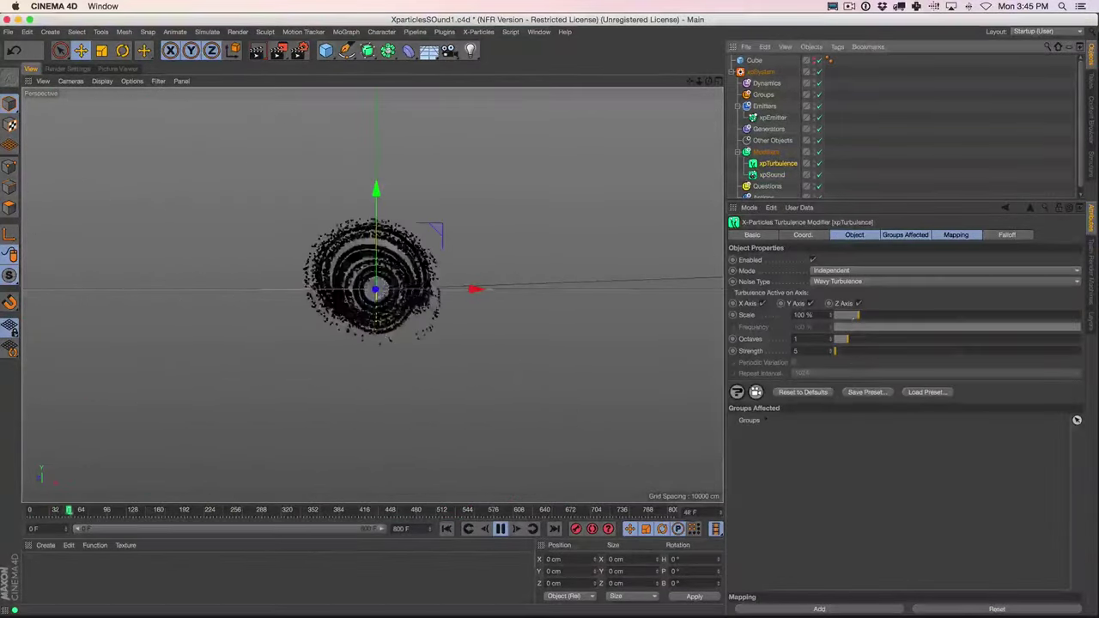
click(856, 351)
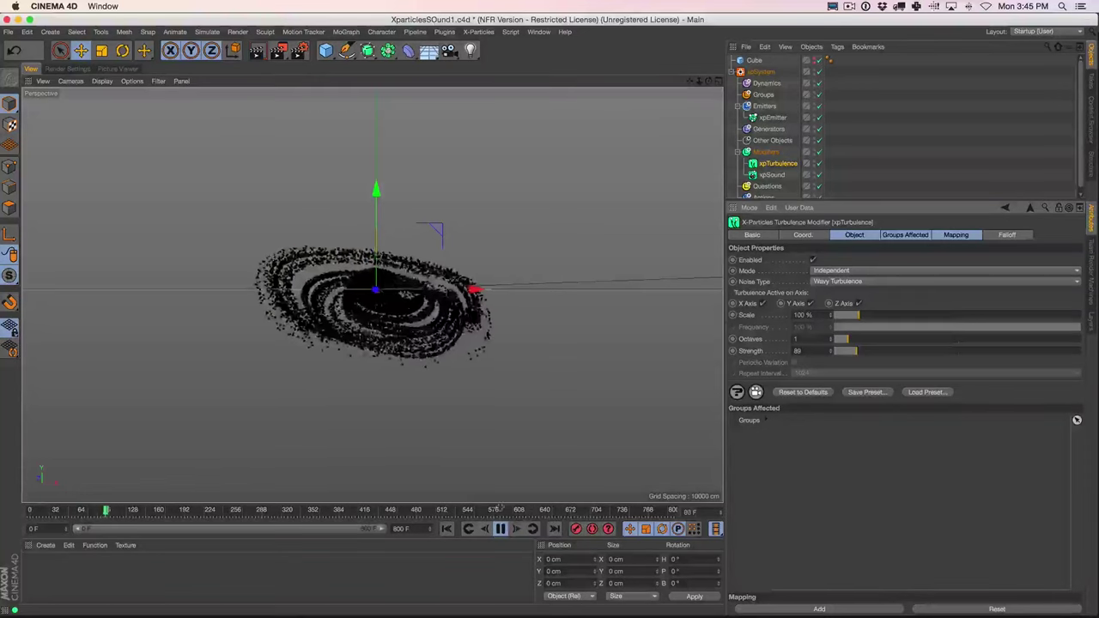
click(840, 315)
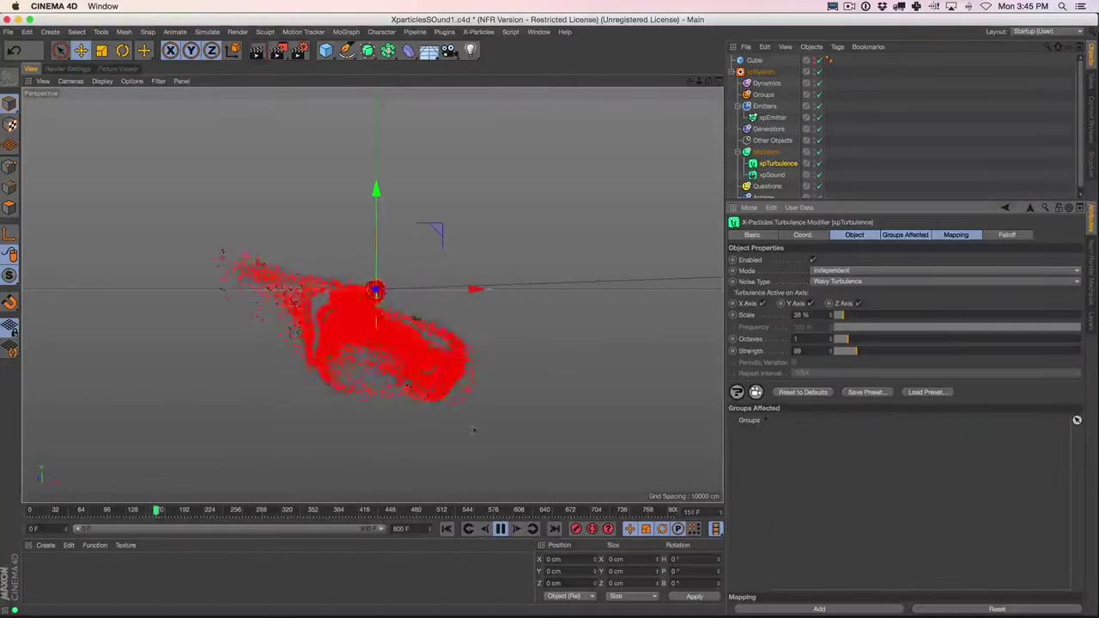
click(446, 528)
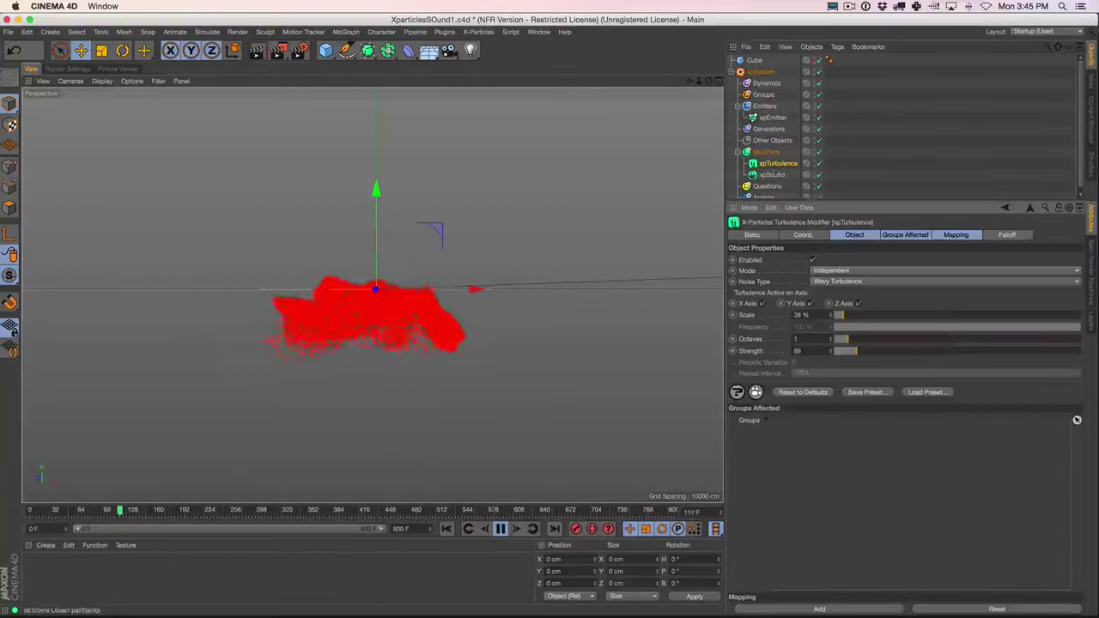
In xpSound's Color mapping, shift the gradient's red and white knots toward the orange end and set the dB Range to 74.6
click(772, 174)
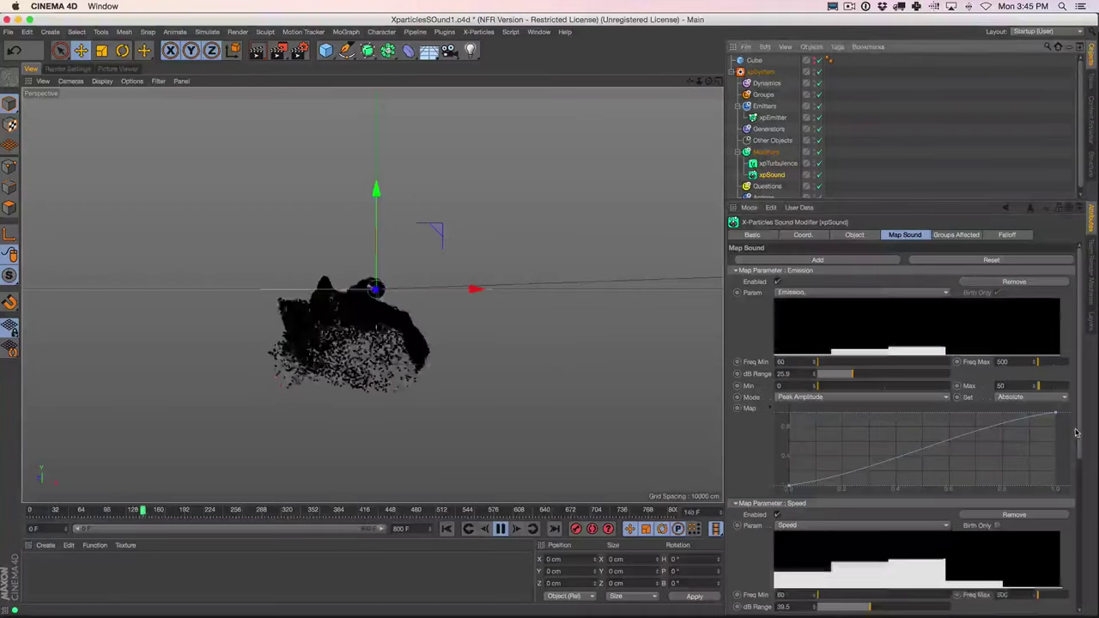
scroll(902, 429, down, 10)
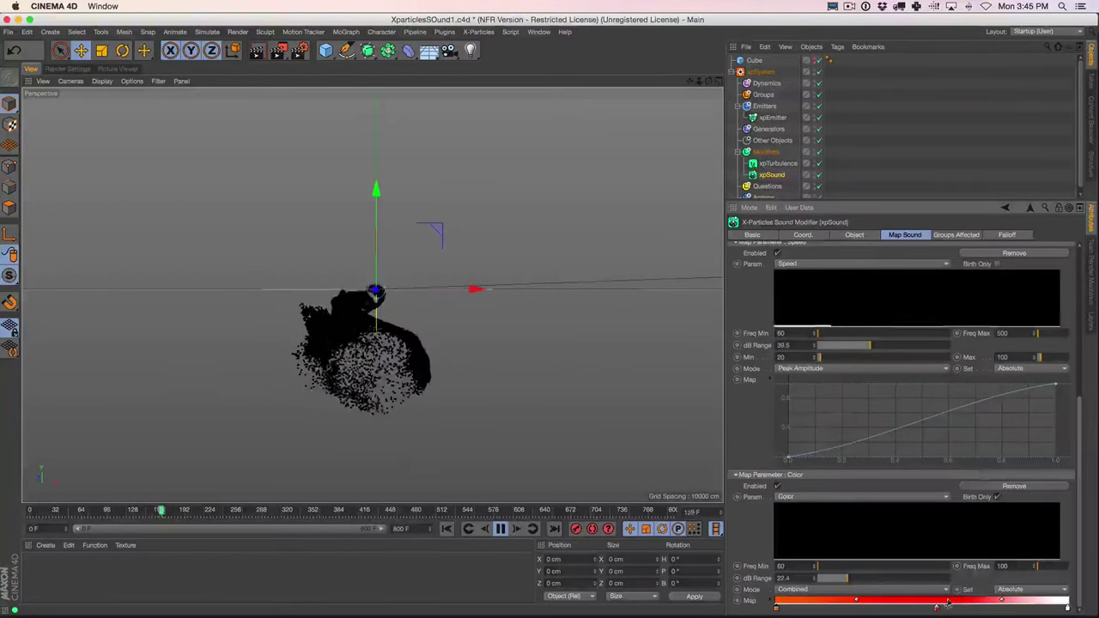
drag(1067, 608, 998, 613)
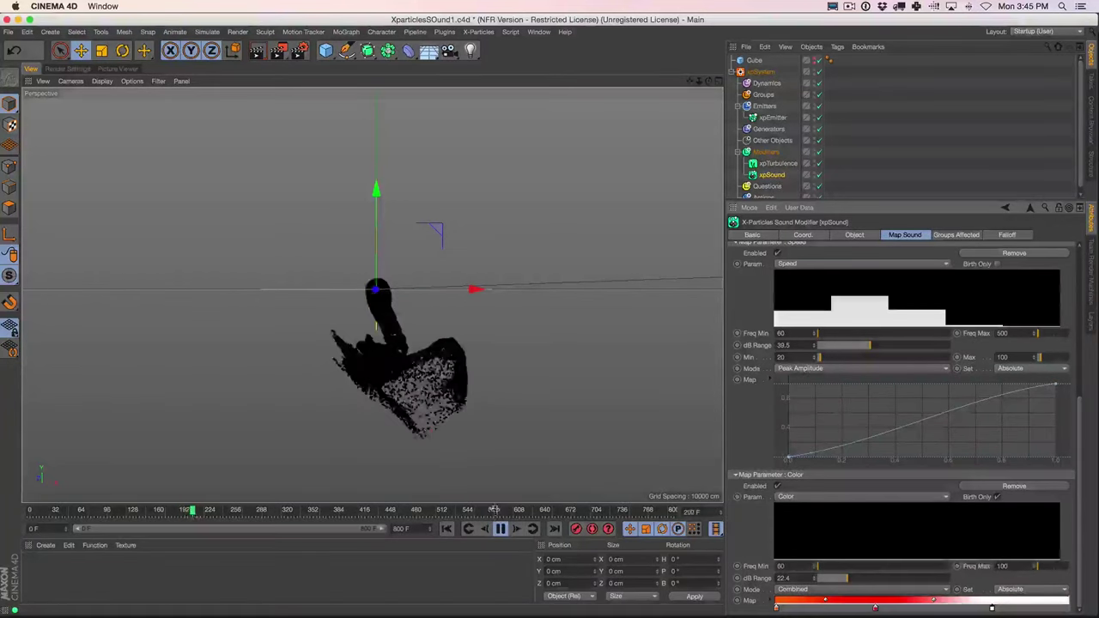
drag(848, 578, 916, 582)
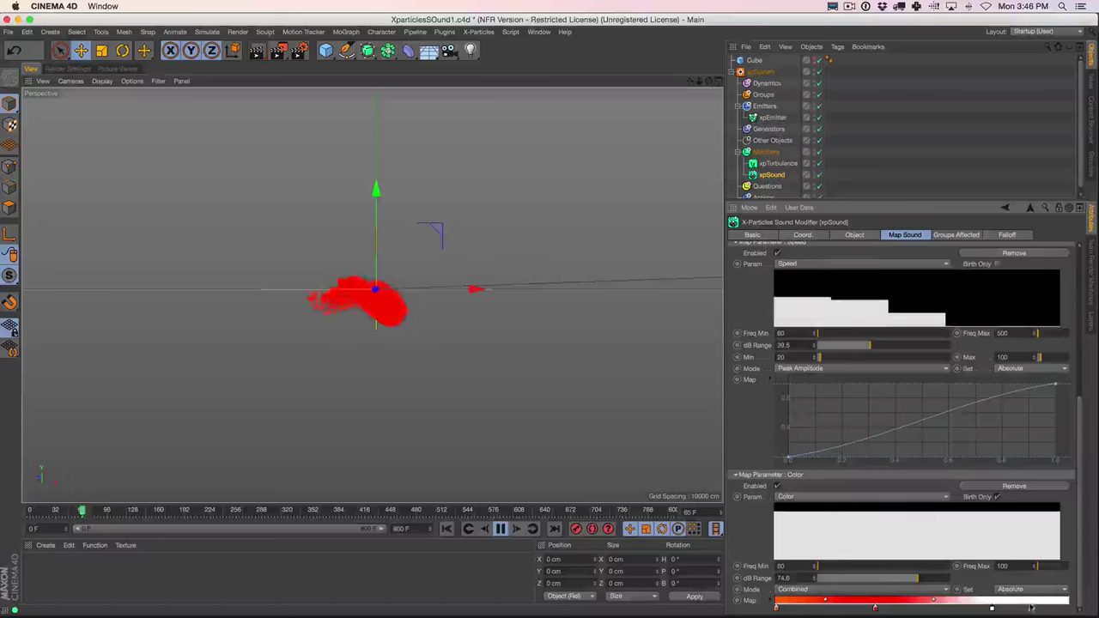
drag(991, 609, 927, 608)
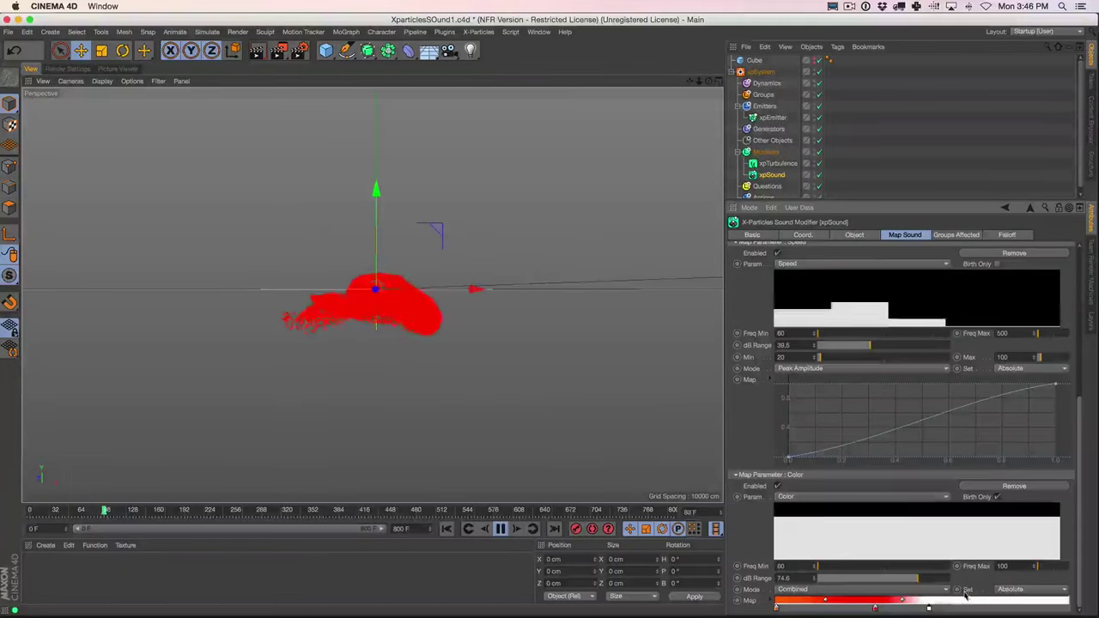
Set the Color mapping's Mode to Peak Amplitude, return the gradient's white knot to the end and shift the red knot toward it
click(1011, 591)
click(1011, 592)
click(867, 589)
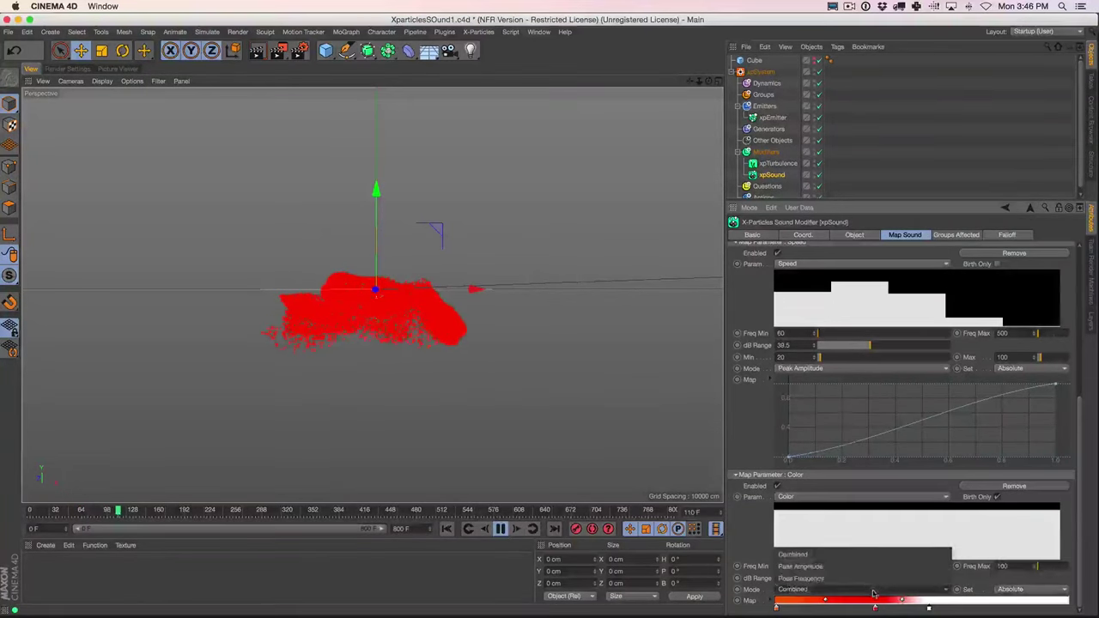
click(869, 571)
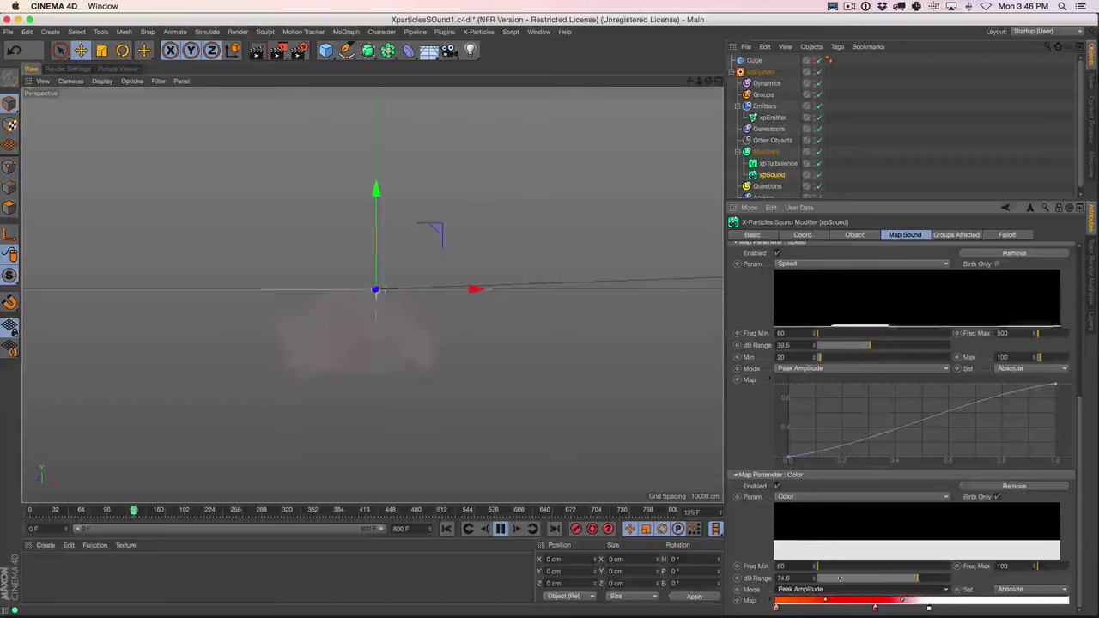
drag(929, 608, 1067, 607)
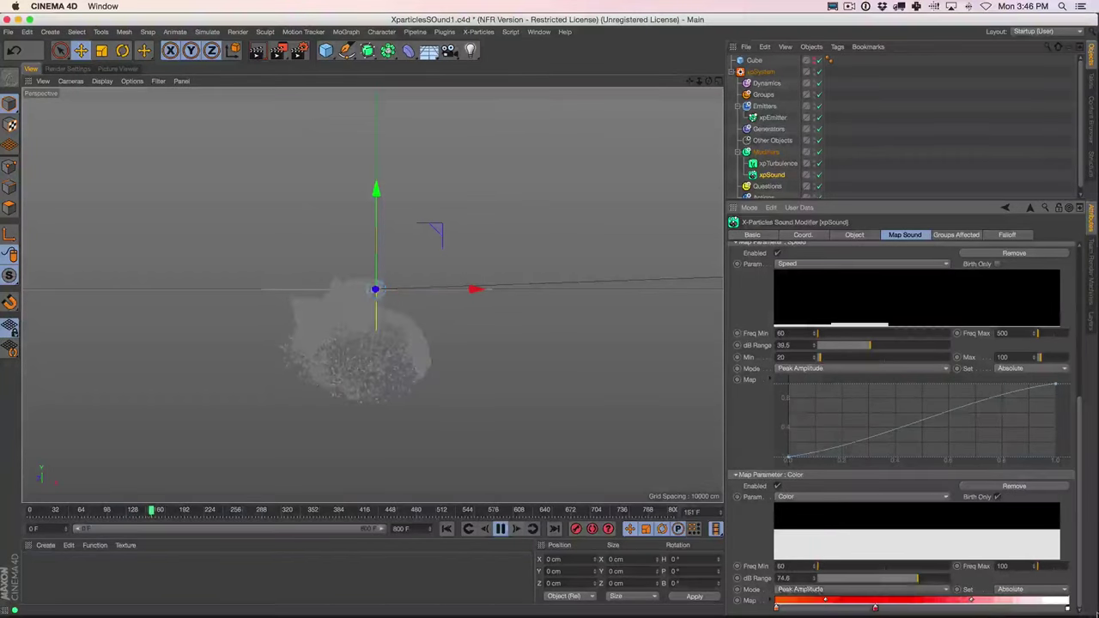
drag(874, 609, 960, 609)
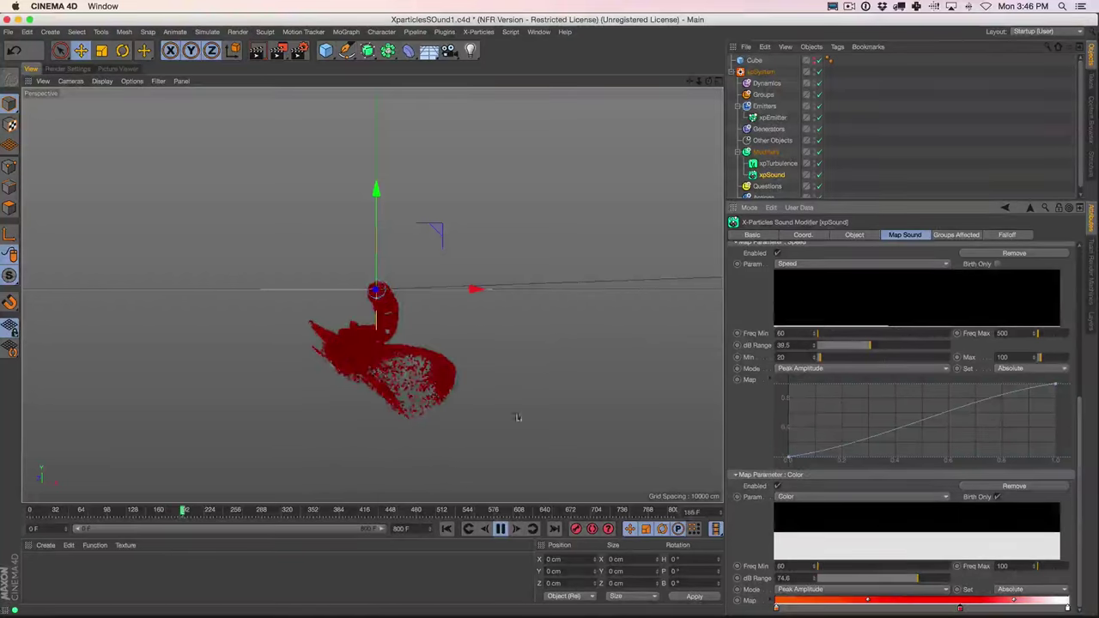
Create an X-Particles Material, assign it to xpEmitter and render the view
click(257, 51)
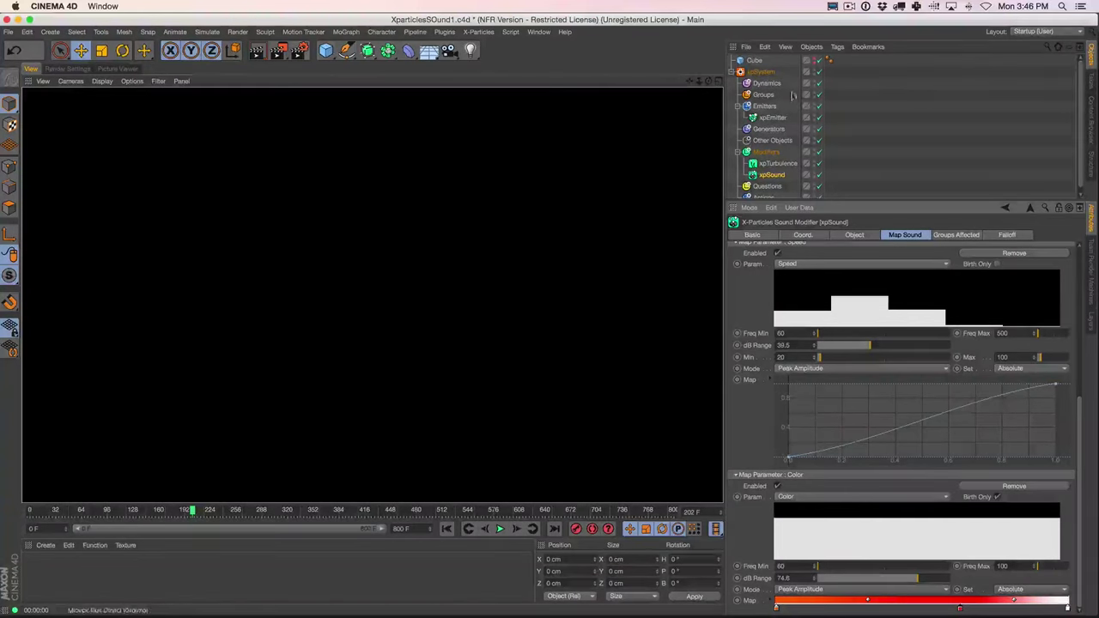
click(45, 545)
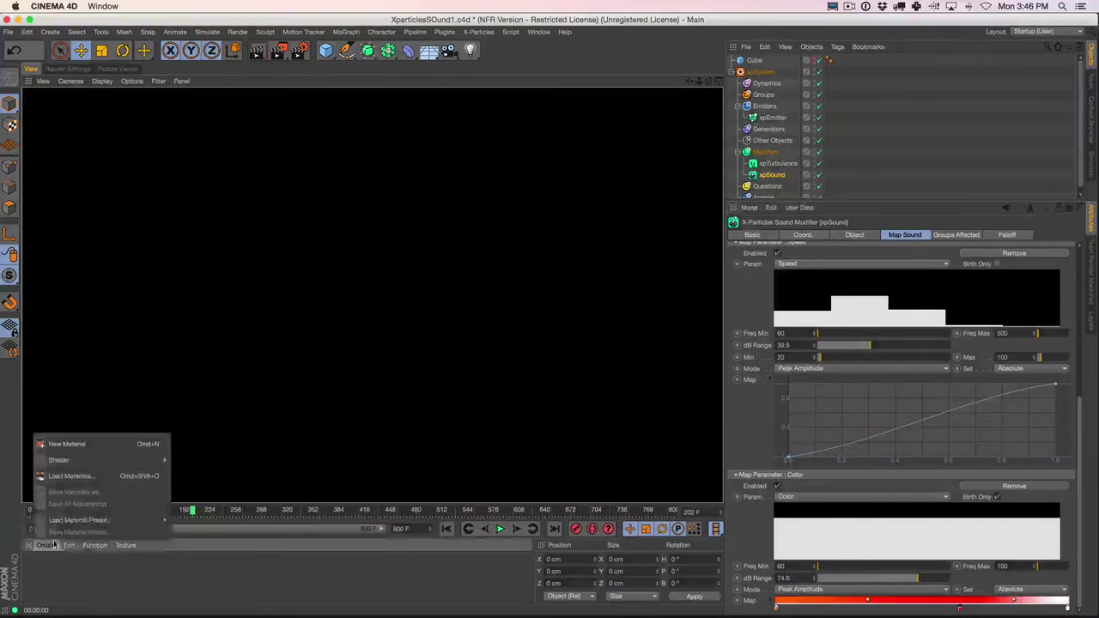
mouse_move(103, 460)
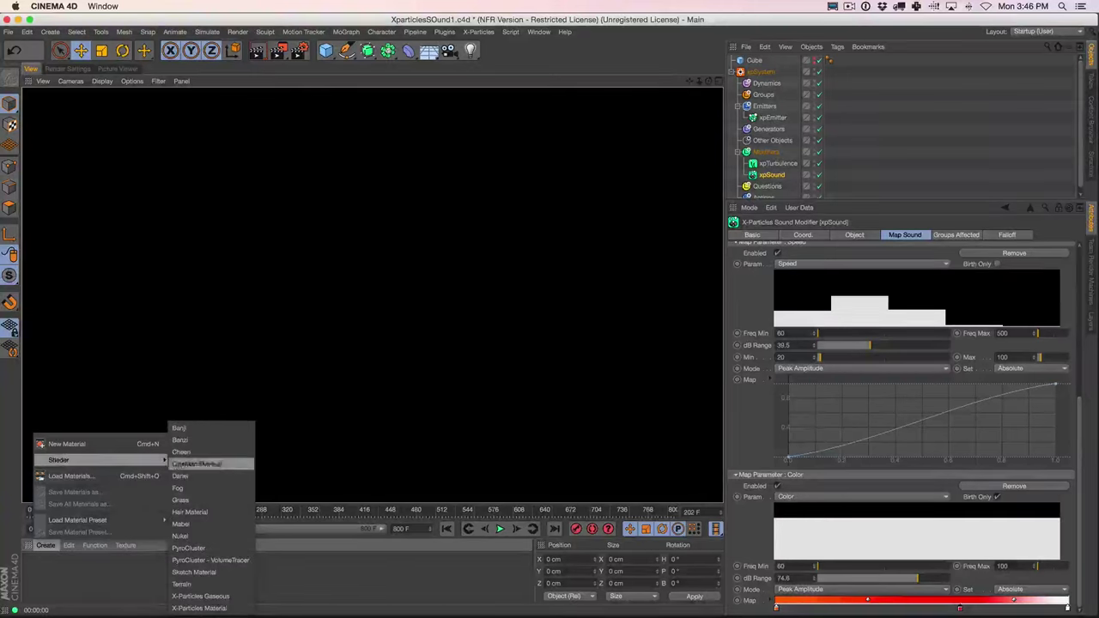
click(206, 607)
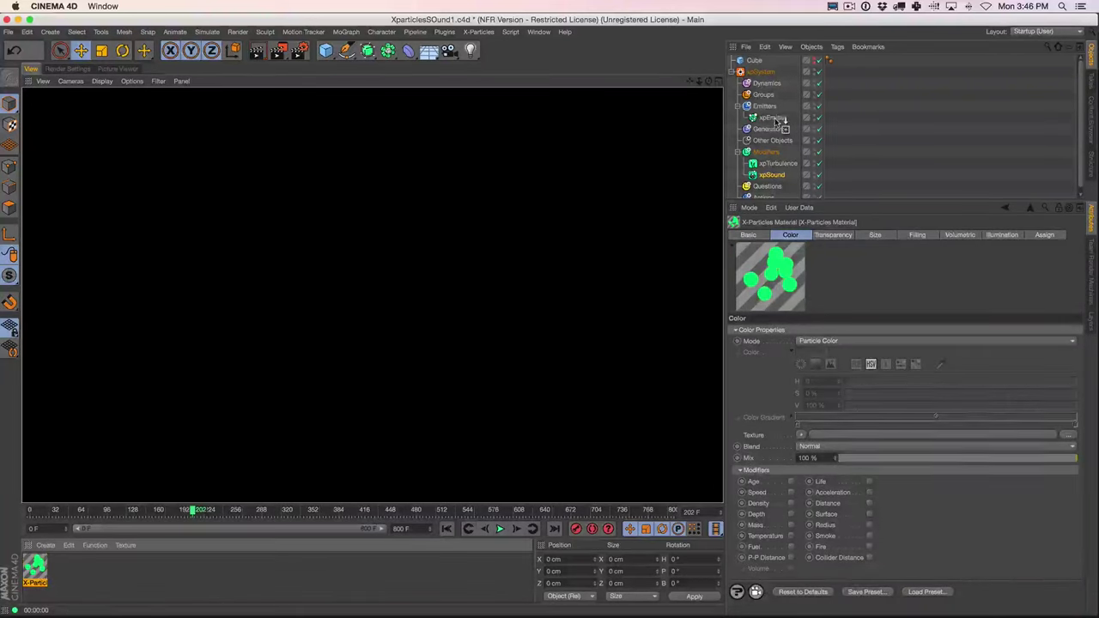
drag(776, 121, 773, 118)
click(256, 49)
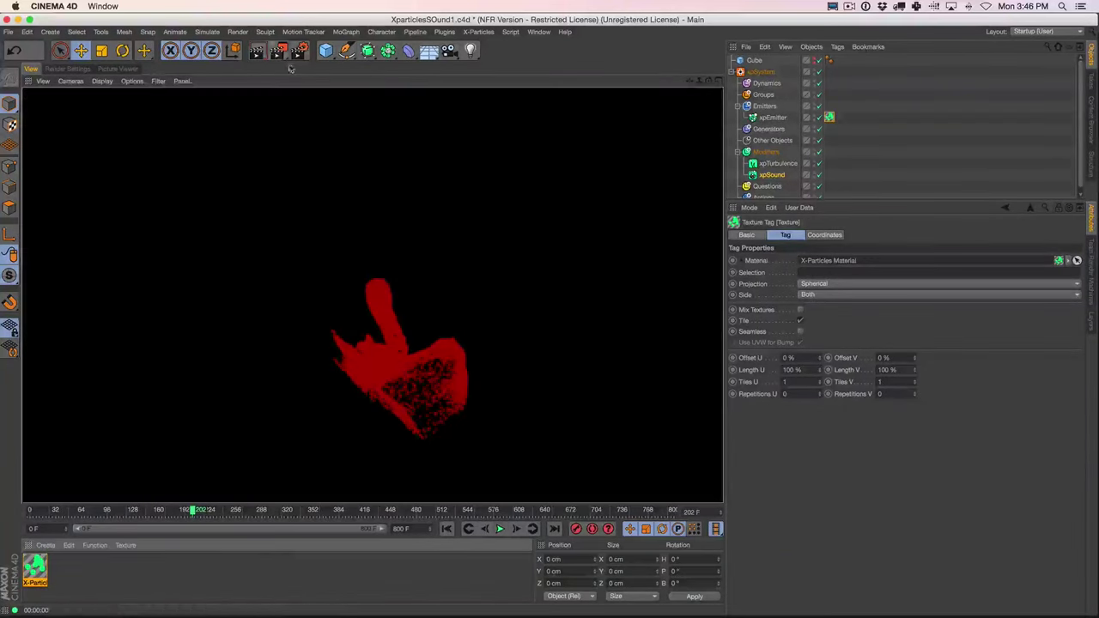
Replay the animation from the start and render the view at an earlier frame
click(446, 530)
click(500, 529)
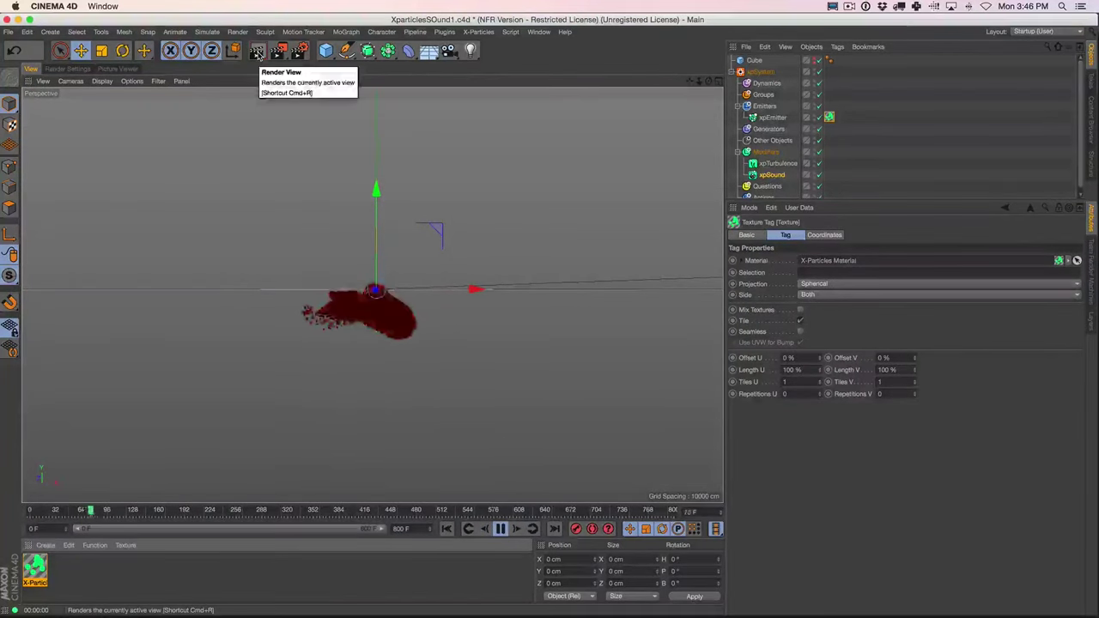
click(257, 54)
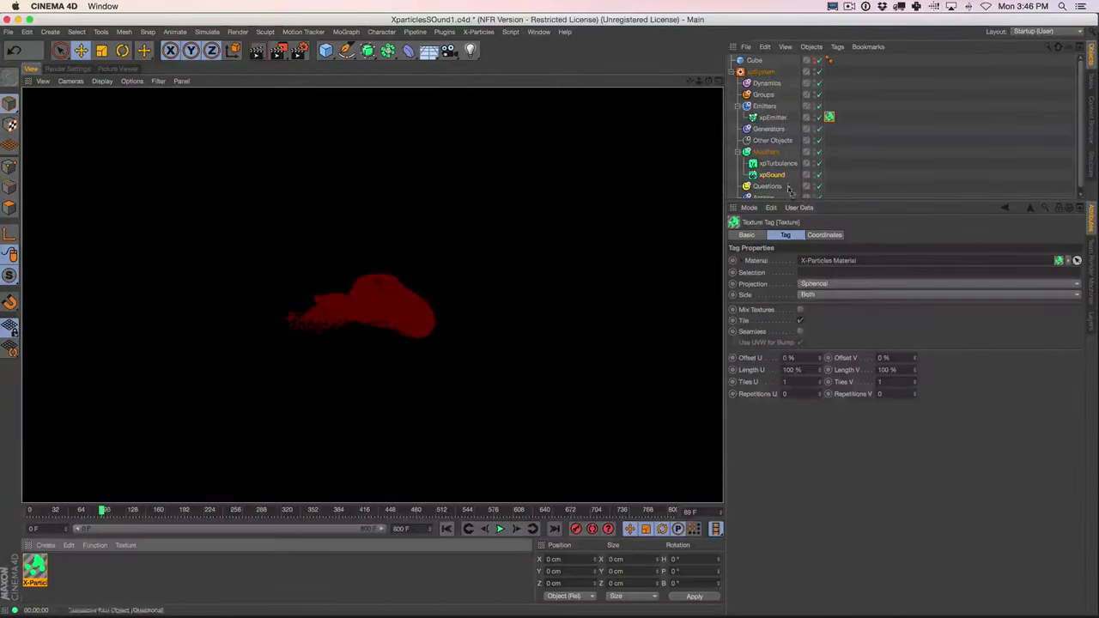
Set xpTurbulence's Noise Type to Curl, play the animation a little further and render the view
click(777, 163)
click(850, 281)
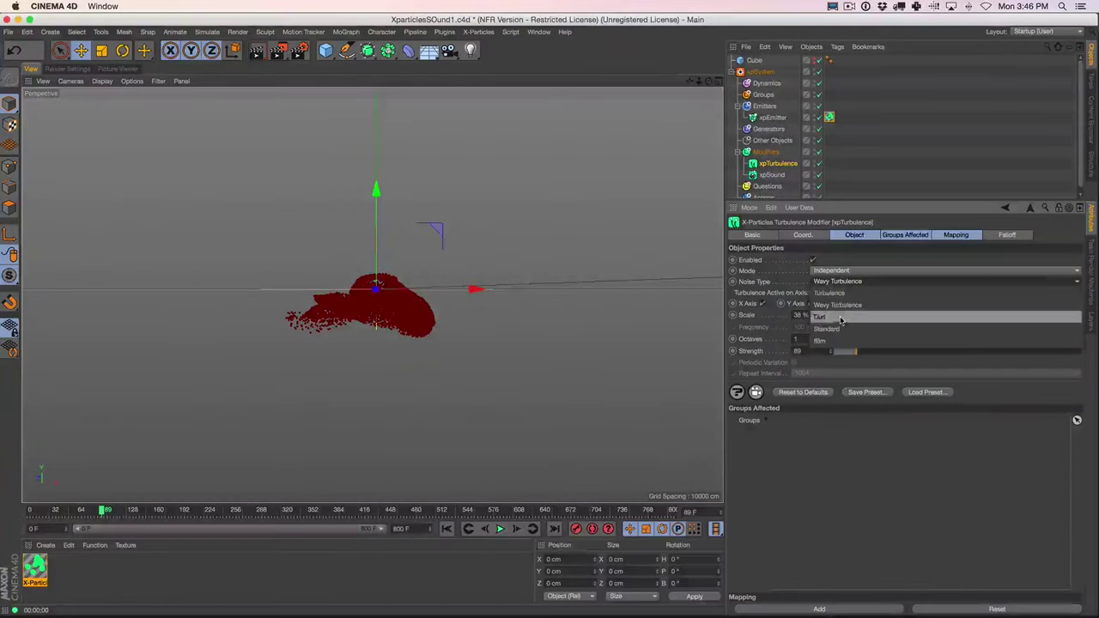
click(843, 317)
click(501, 529)
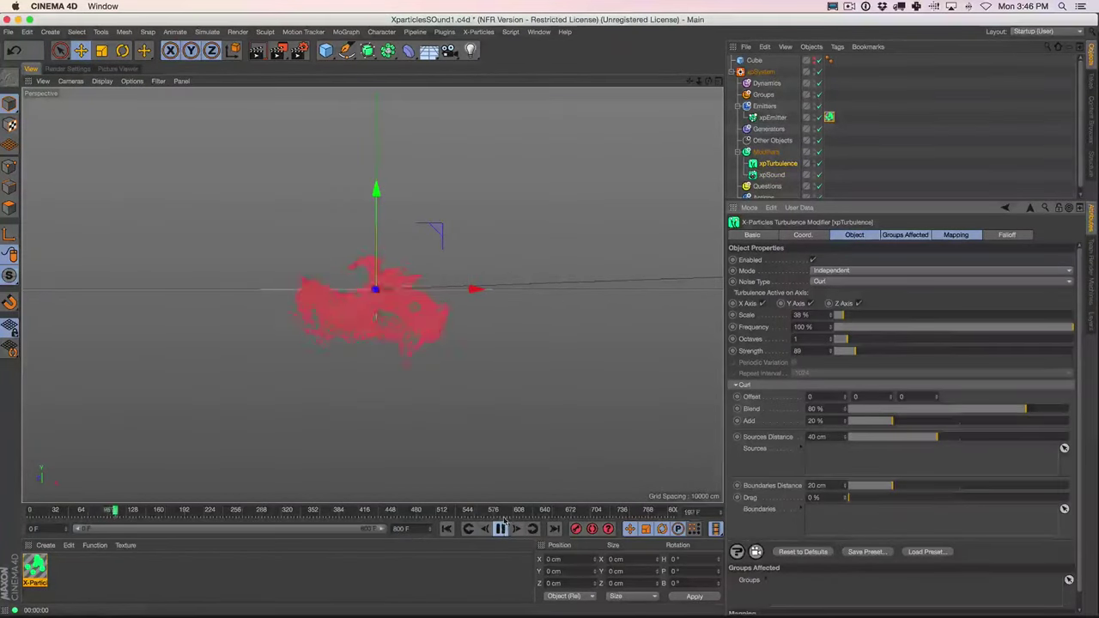
click(501, 529)
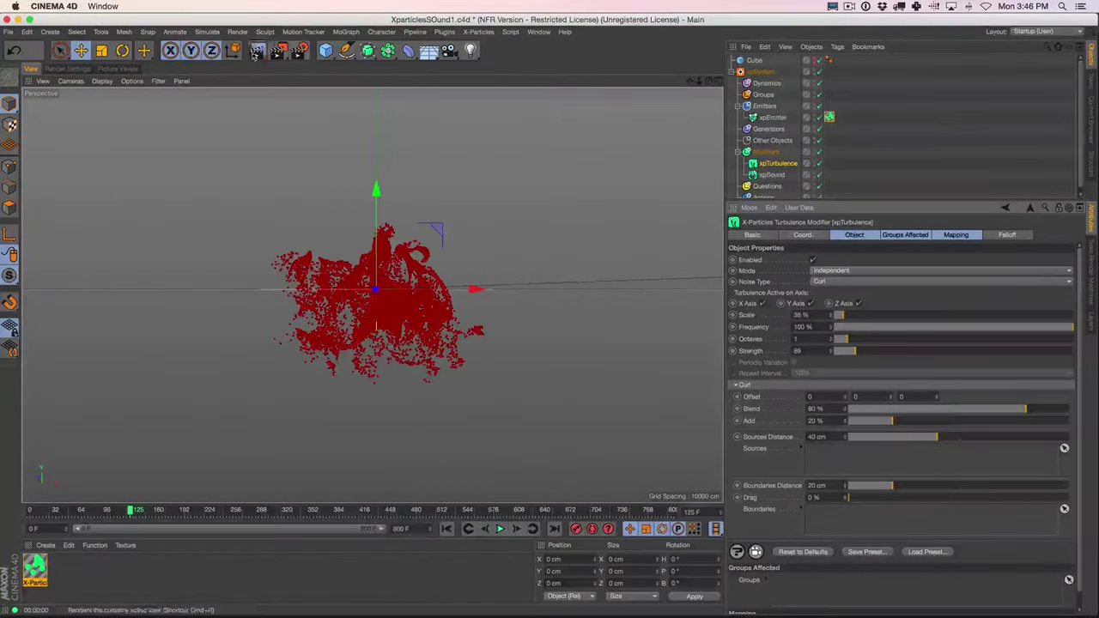
click(262, 55)
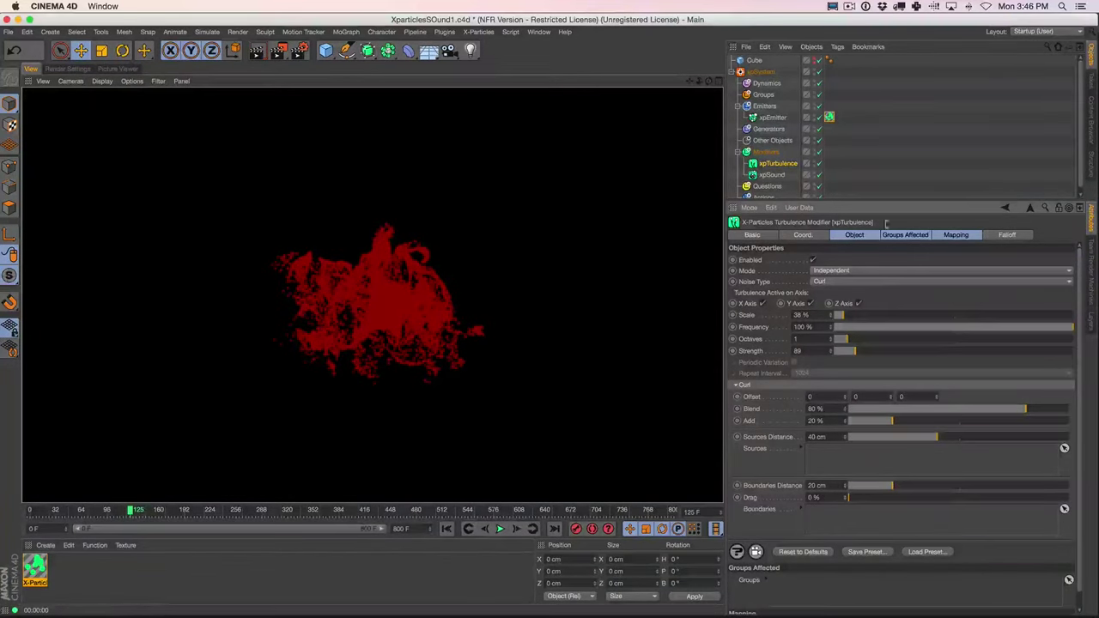
Set the particle Lifespan of xpEmitter to 100 frames in its emission parameters
click(771, 117)
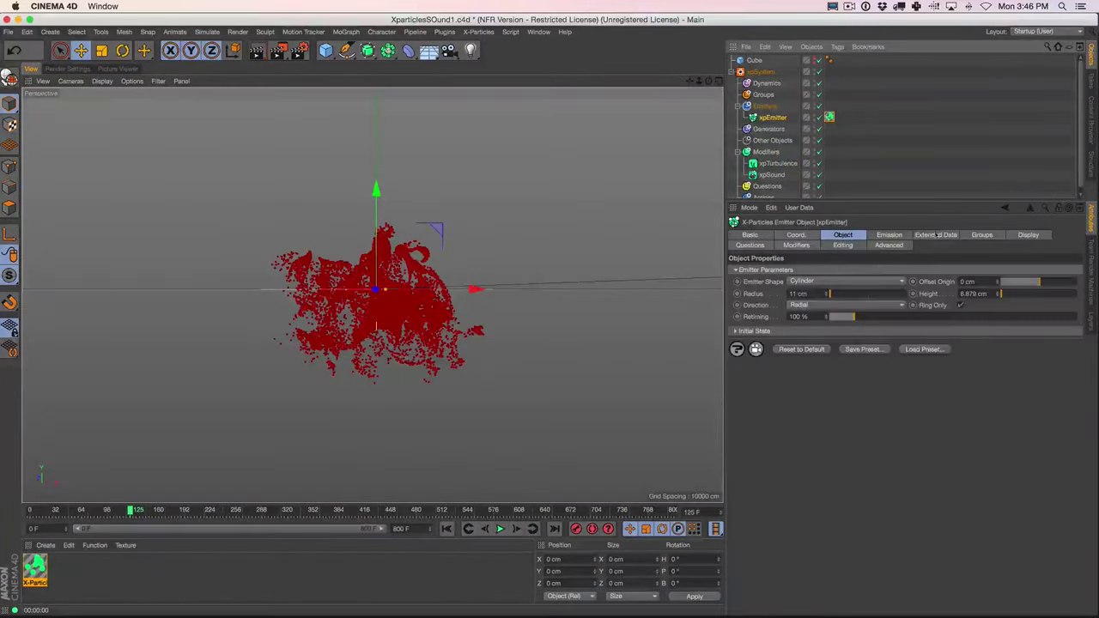
click(932, 235)
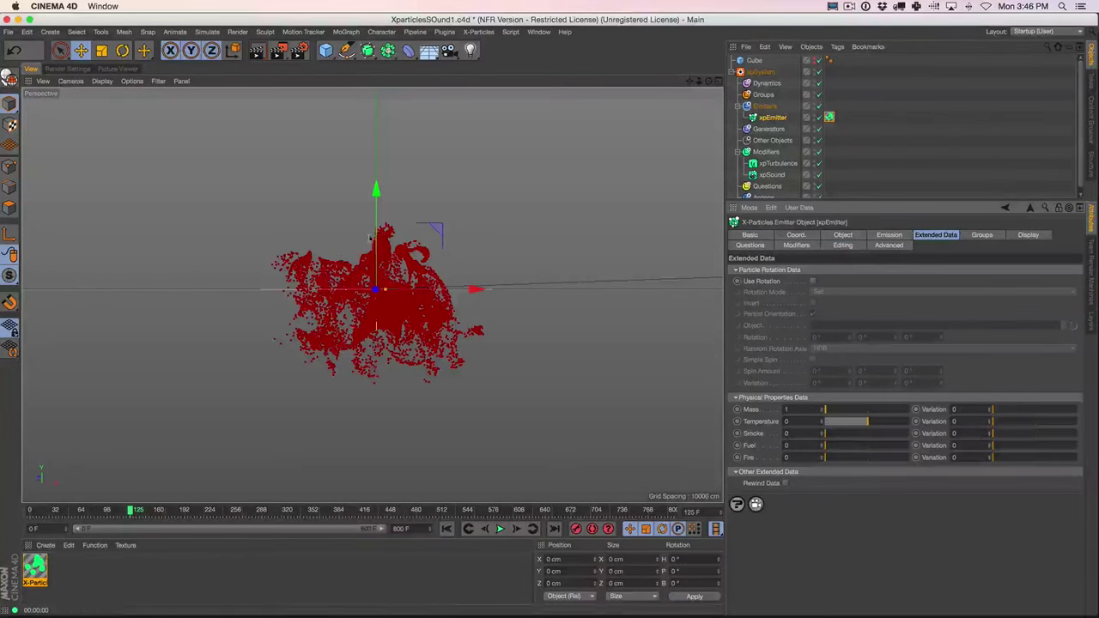
click(888, 235)
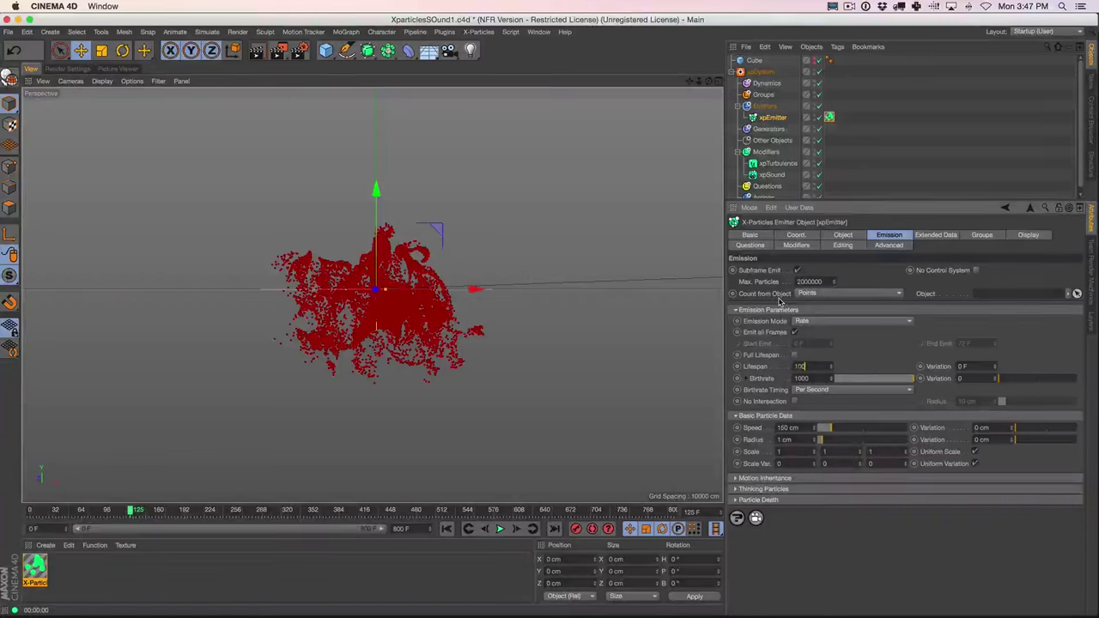
Look through xpSystem's available modifiers and add a Scale modifier to the system
click(761, 72)
click(838, 420)
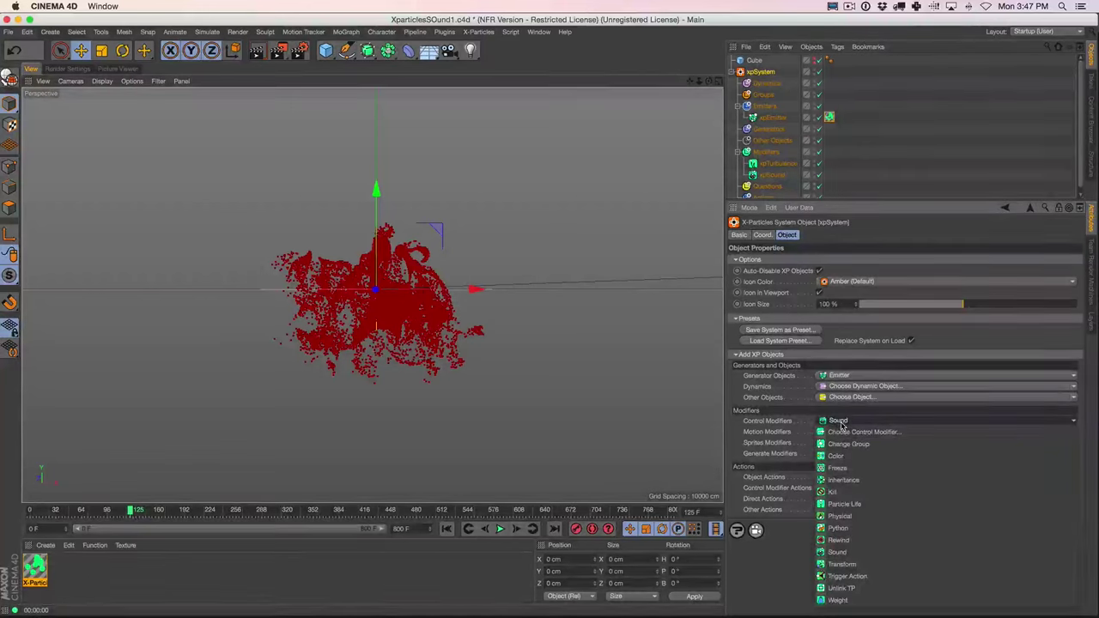
click(796, 460)
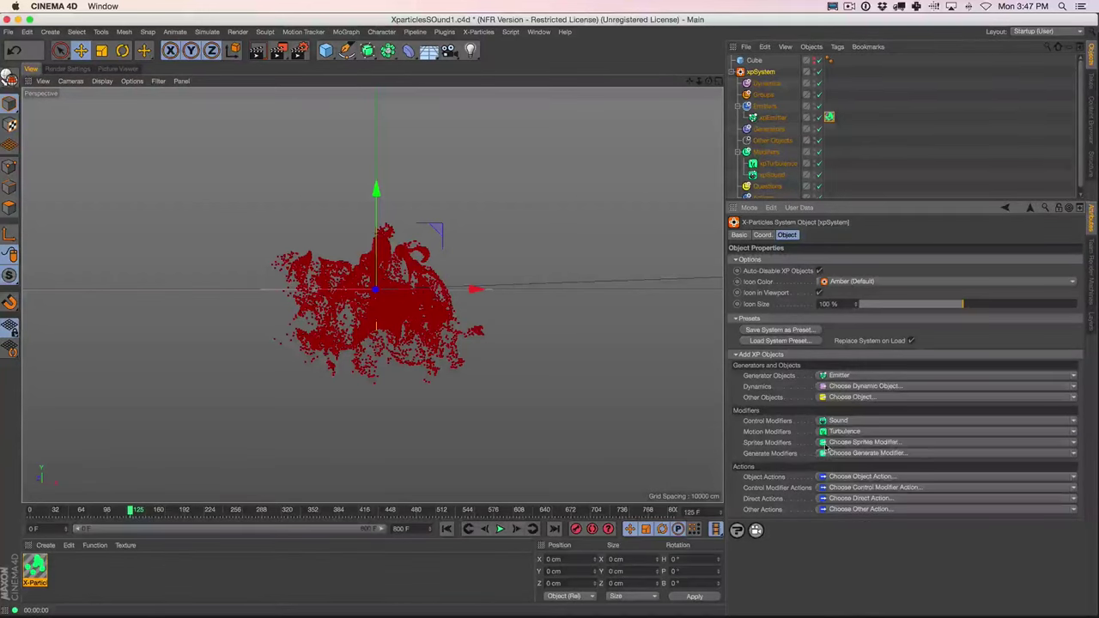
click(829, 432)
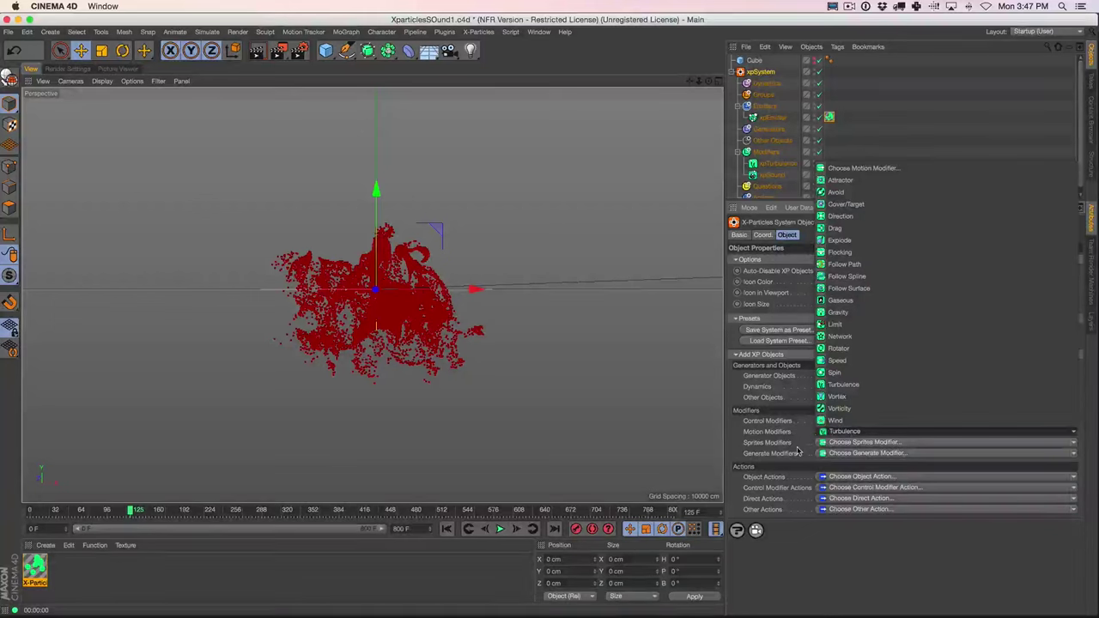
click(796, 452)
click(836, 421)
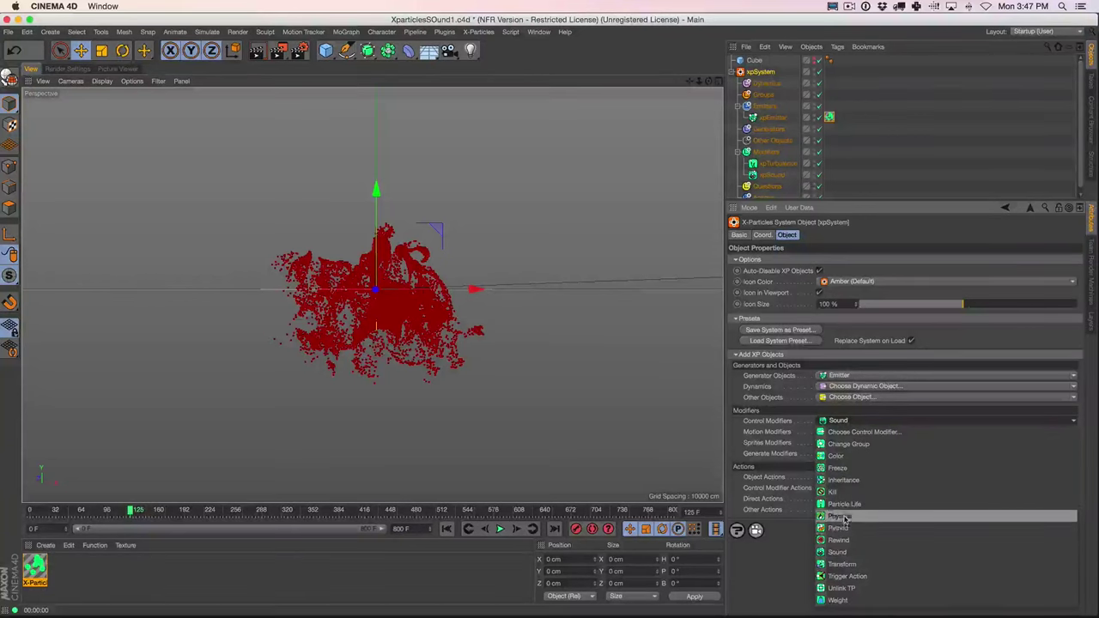
click(804, 549)
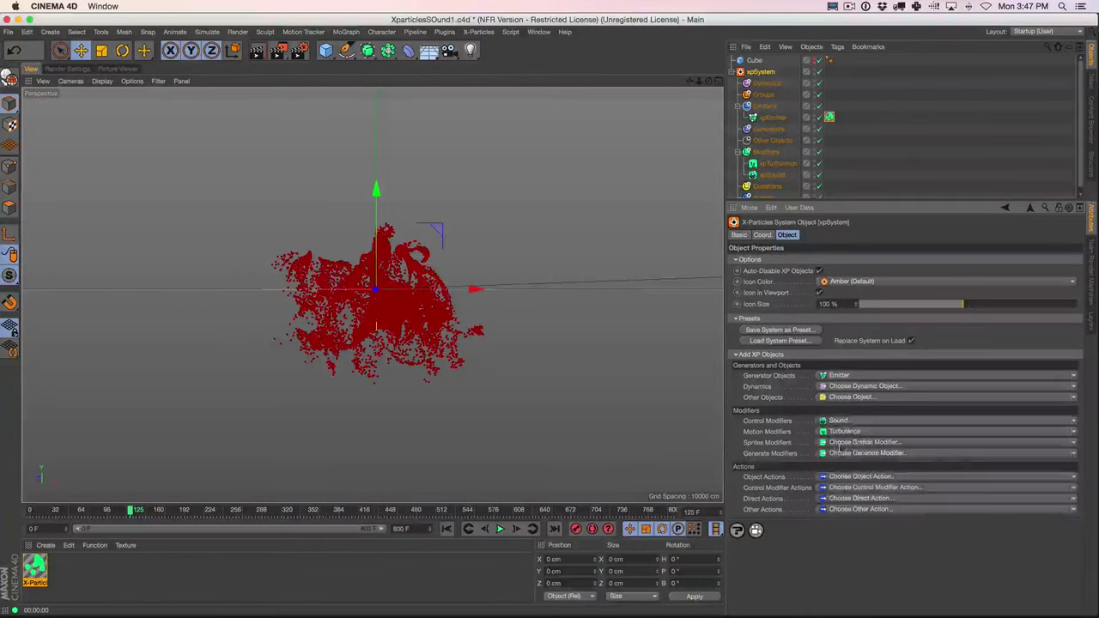
click(846, 455)
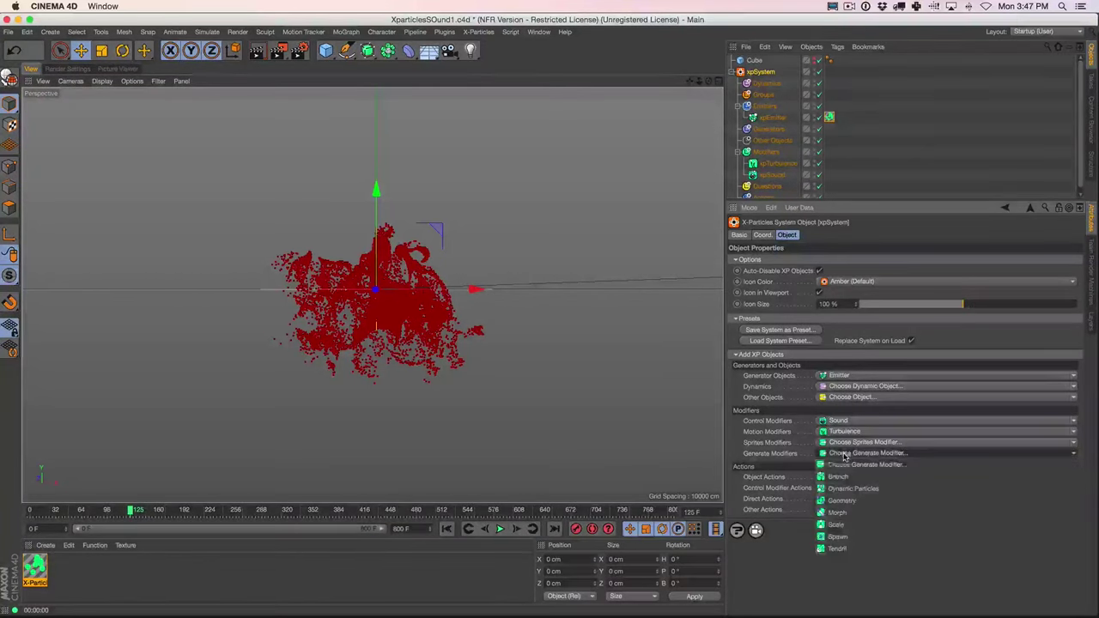
click(843, 525)
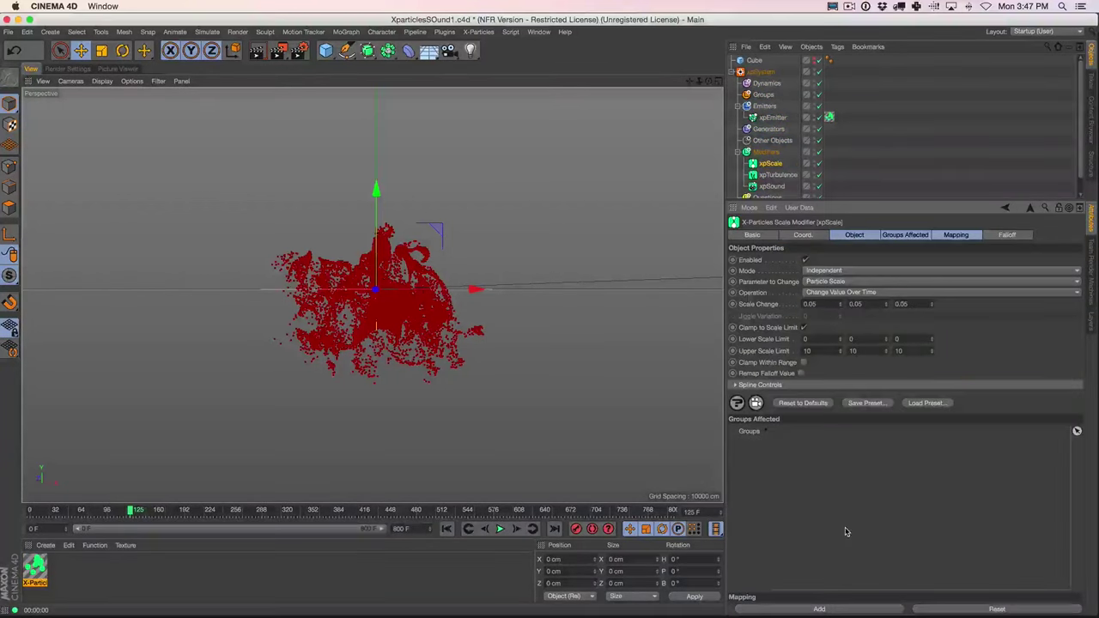
Set xpScale's Operation to Use Spline and shape the Scale Spline to rise quickly from 0 to 2, then fall to 0 at the end
click(816, 294)
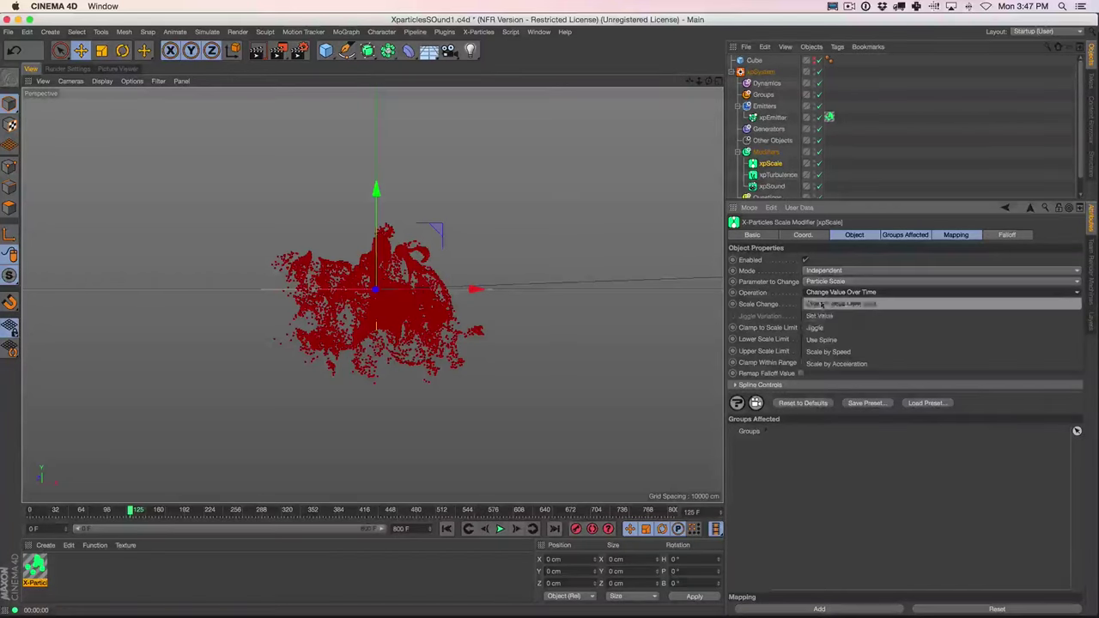
click(826, 341)
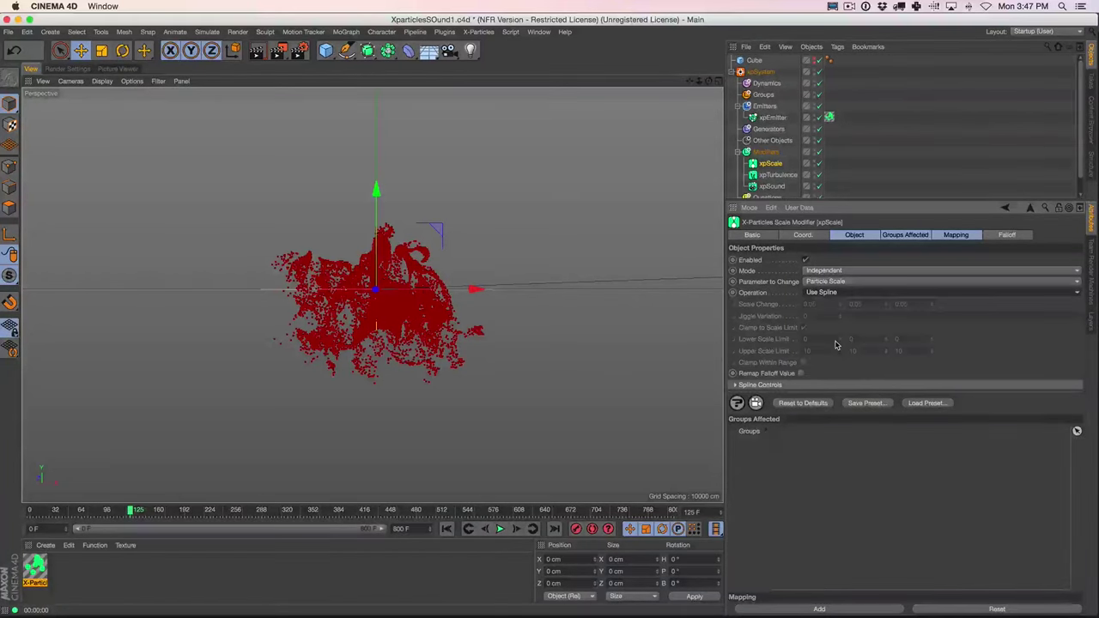
click(735, 386)
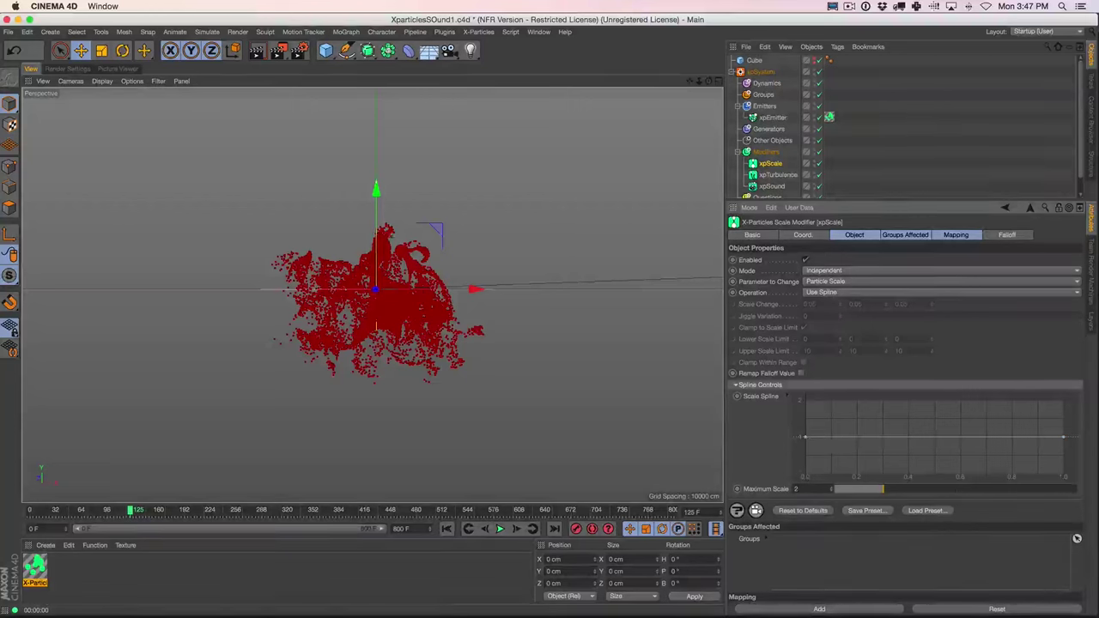
click(805, 440)
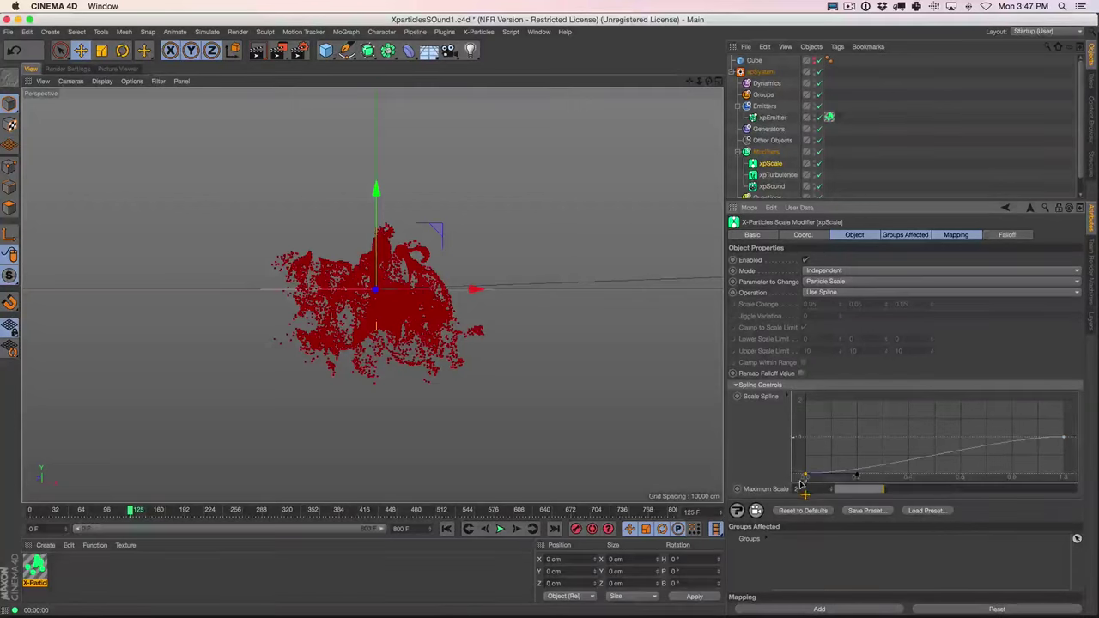
drag(852, 471, 818, 406)
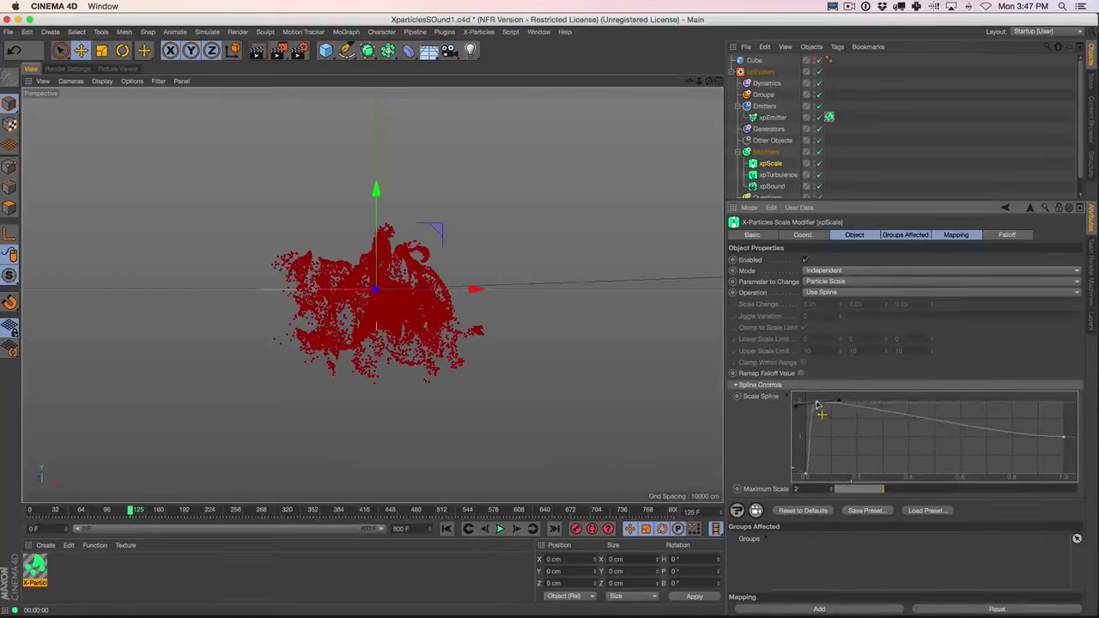
drag(1062, 443, 1084, 496)
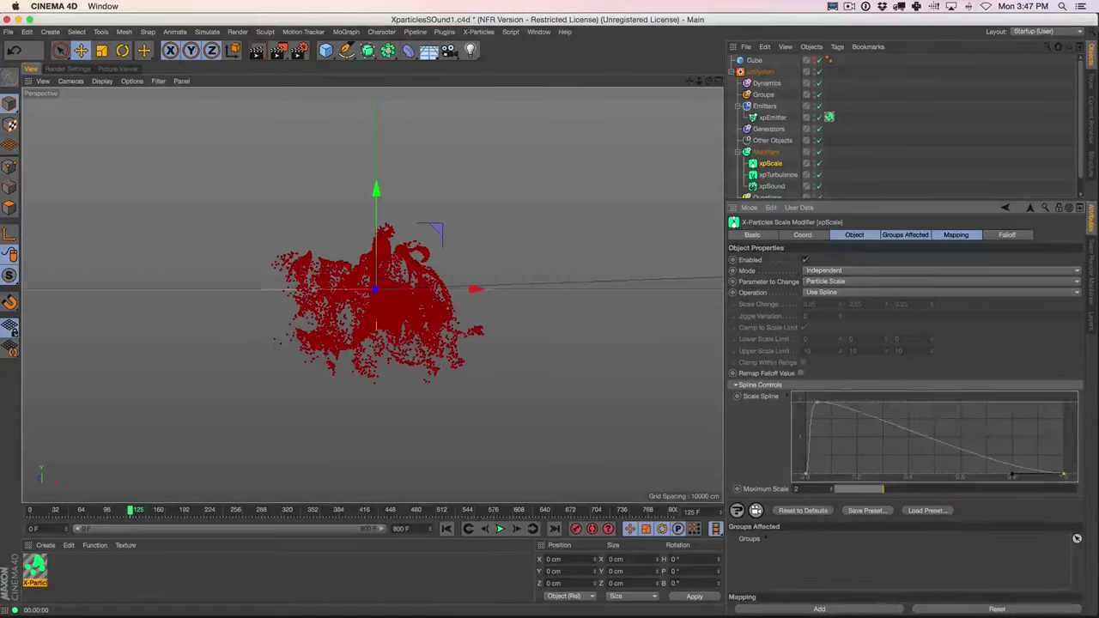
Play the animation with the scale spline applied, stop at frame 112 and render the view from a lower angle
click(499, 528)
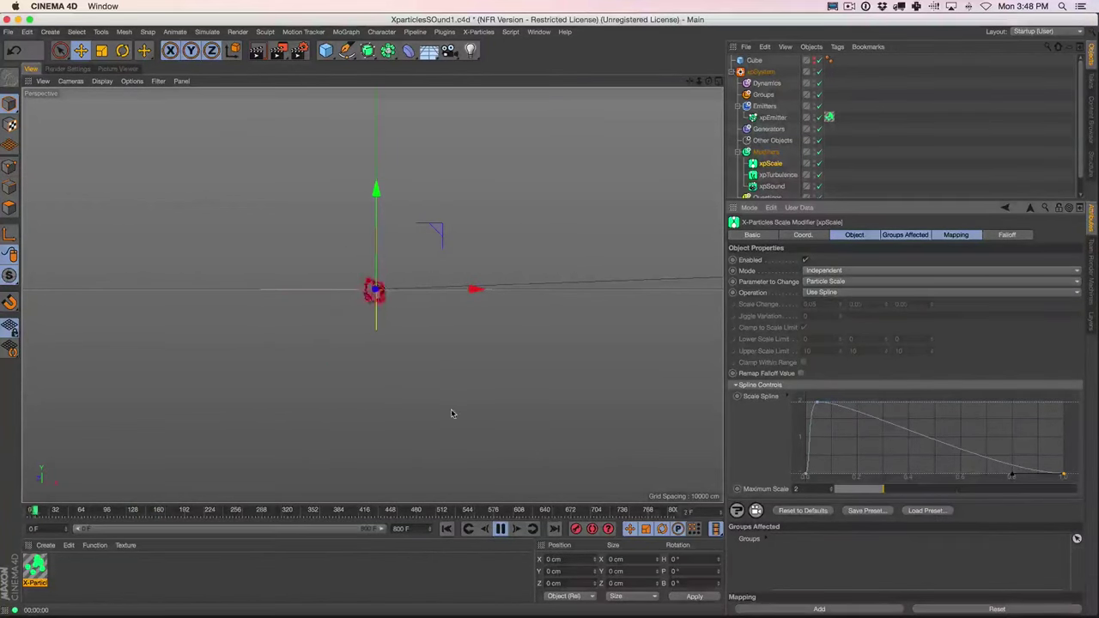
alt+drag(441, 301, 442, 269)
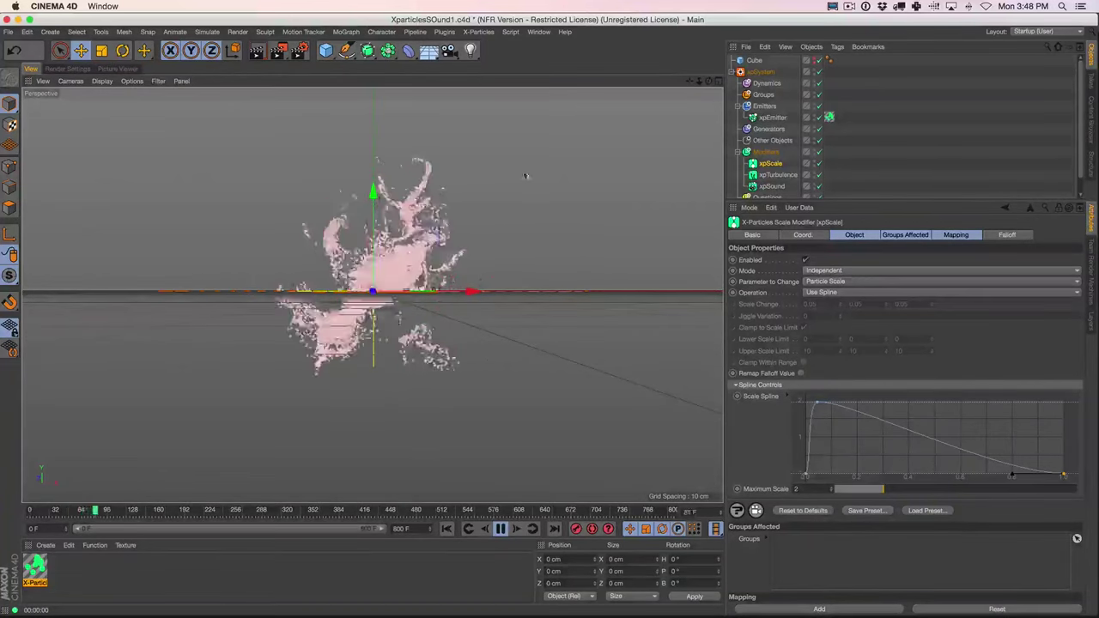
click(256, 52)
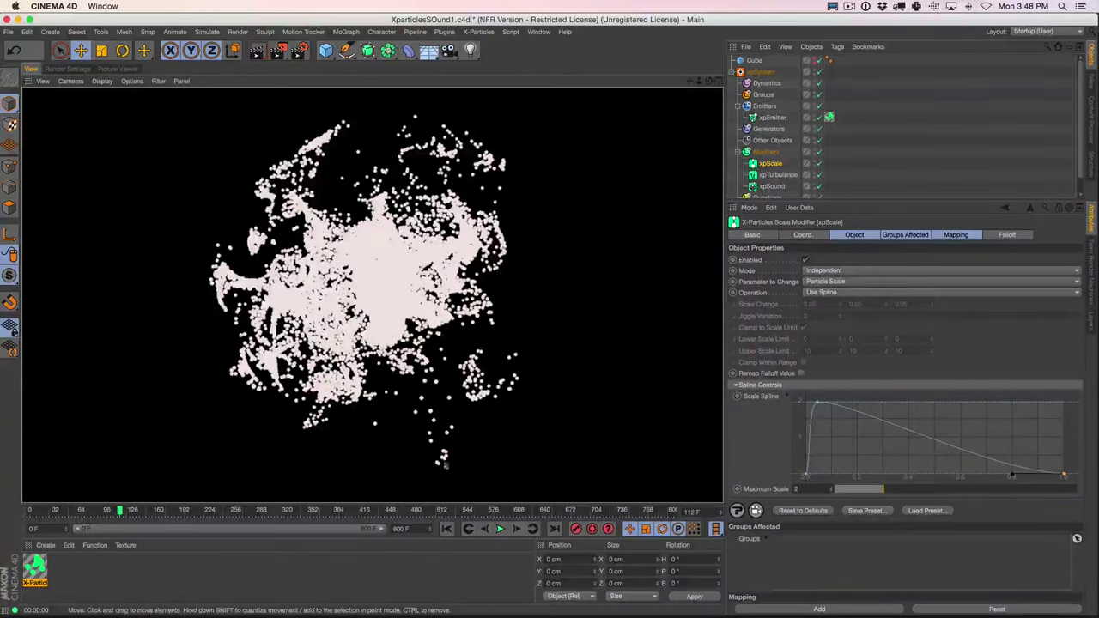
Set xpScale's Parameter to Change to Particle Radius and render the view
click(837, 282)
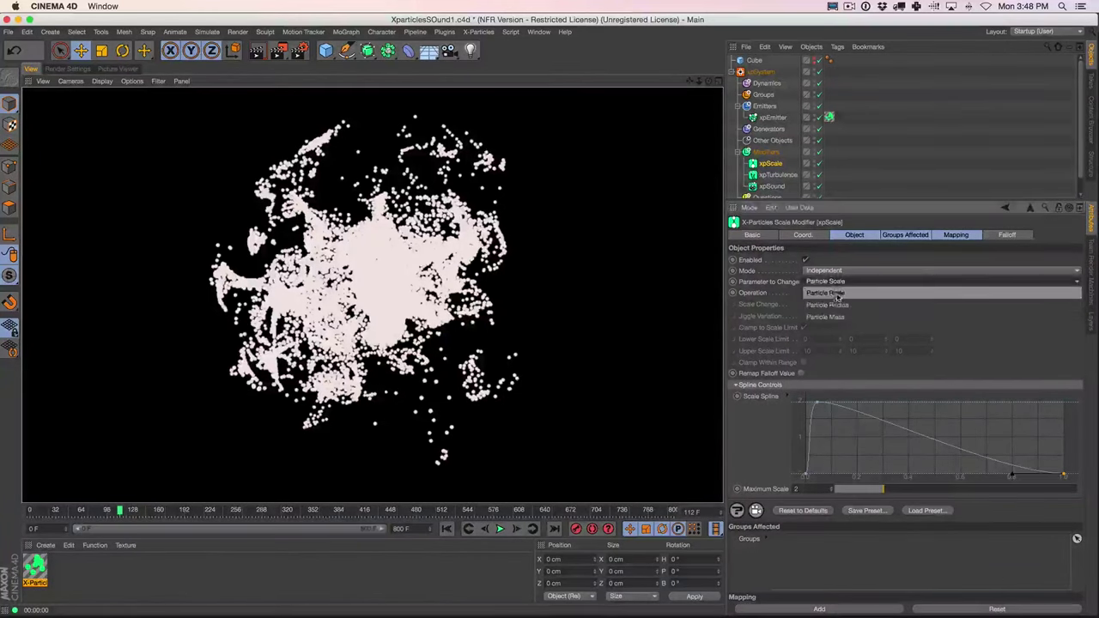
click(828, 296)
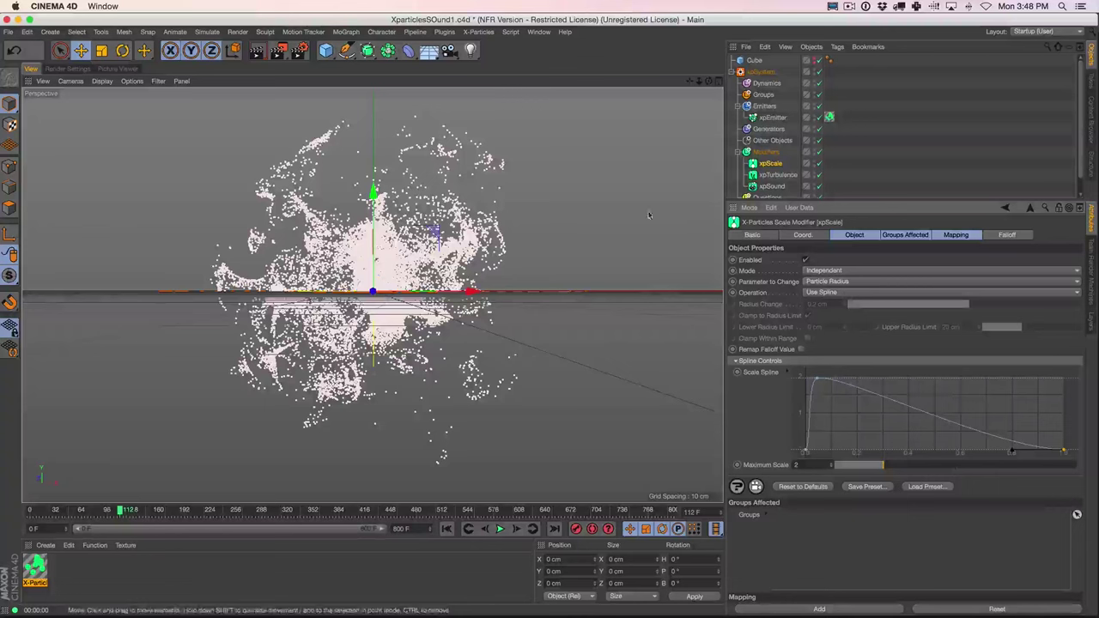
click(257, 50)
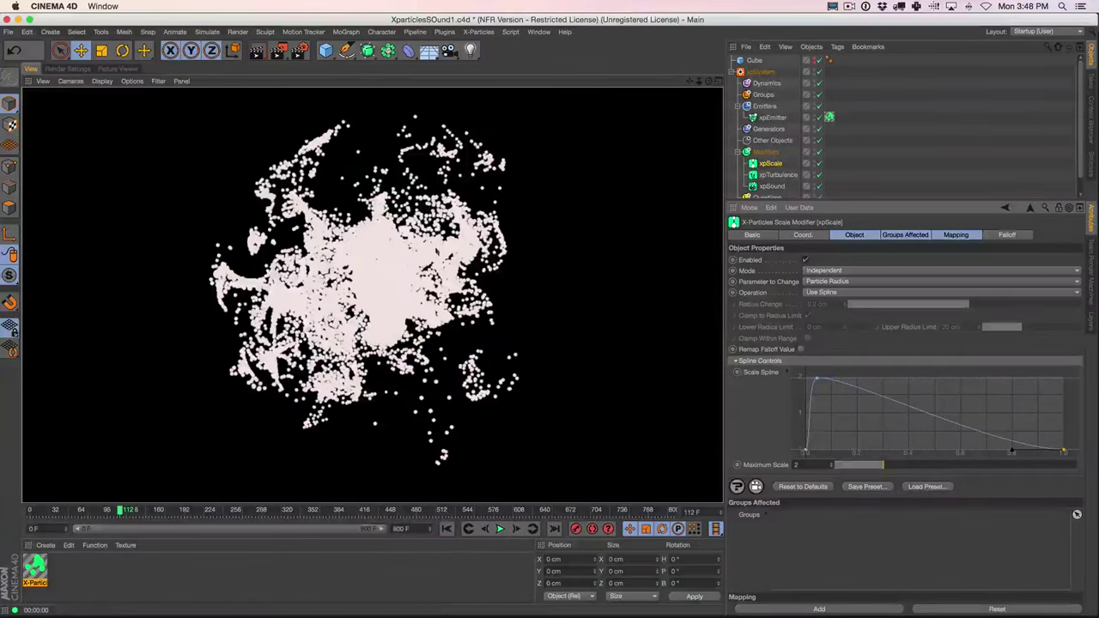
Replay the animation from the start to frame 112 with the radius scaling and render the view
click(163, 586)
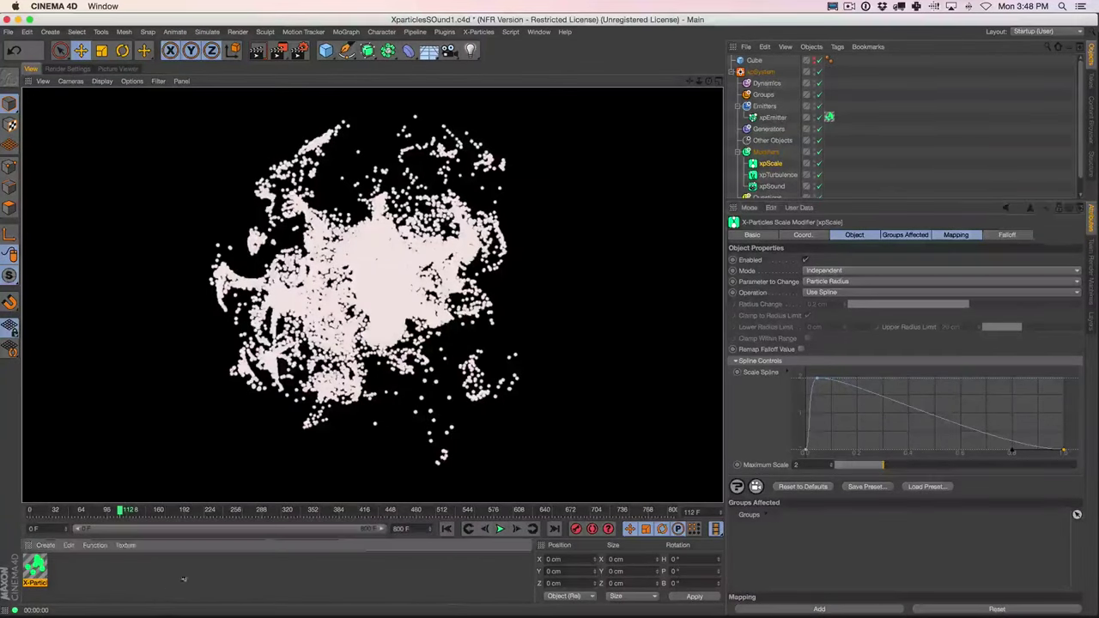
click(768, 163)
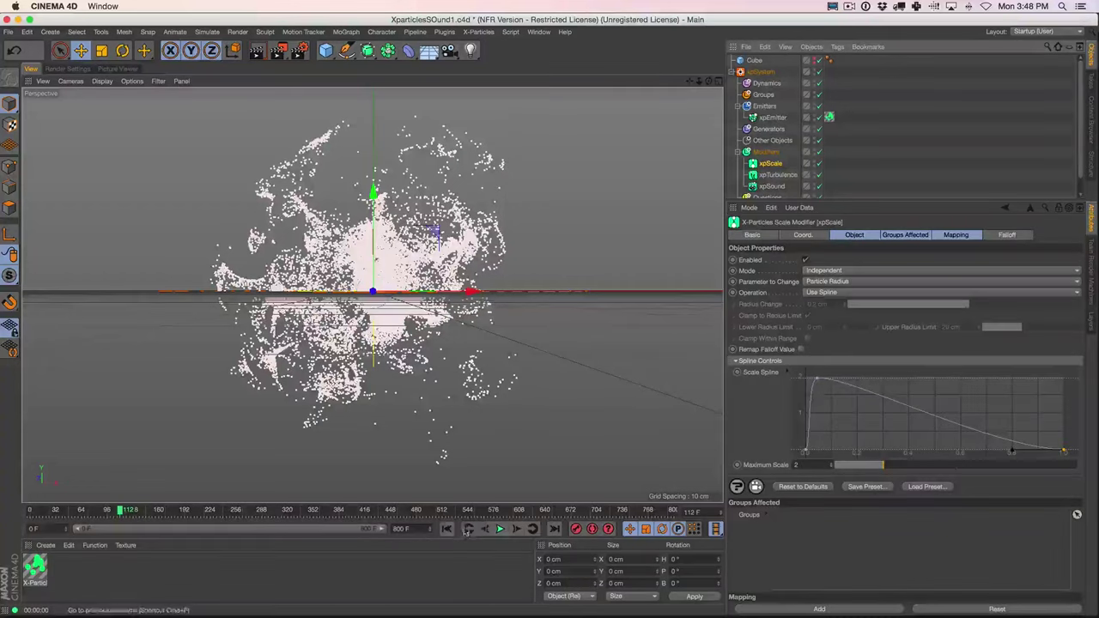
click(447, 528)
click(500, 528)
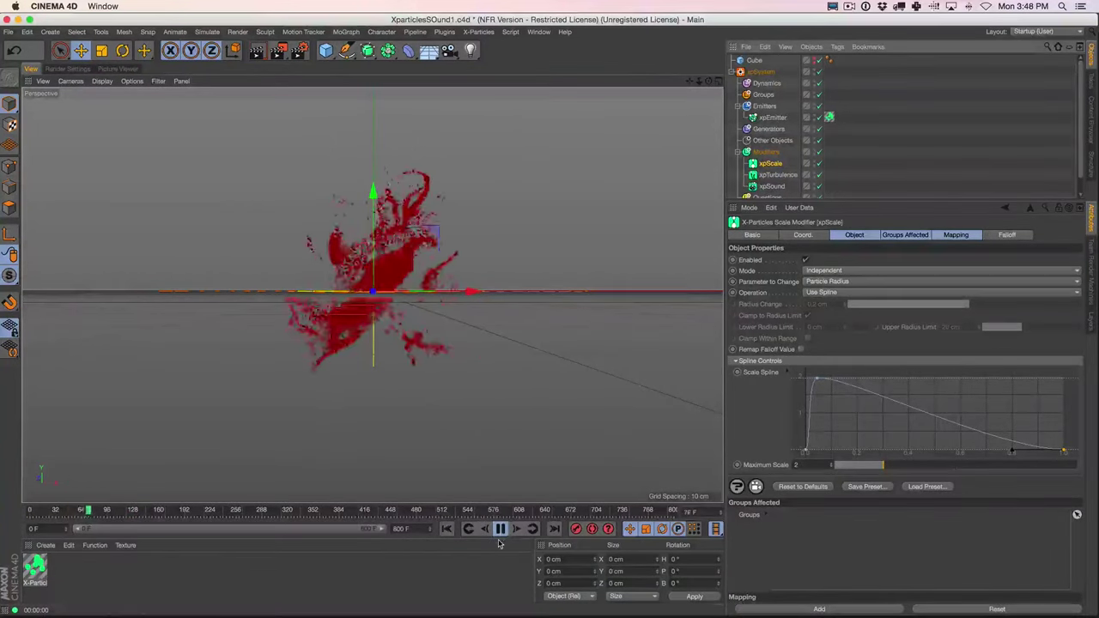
click(500, 528)
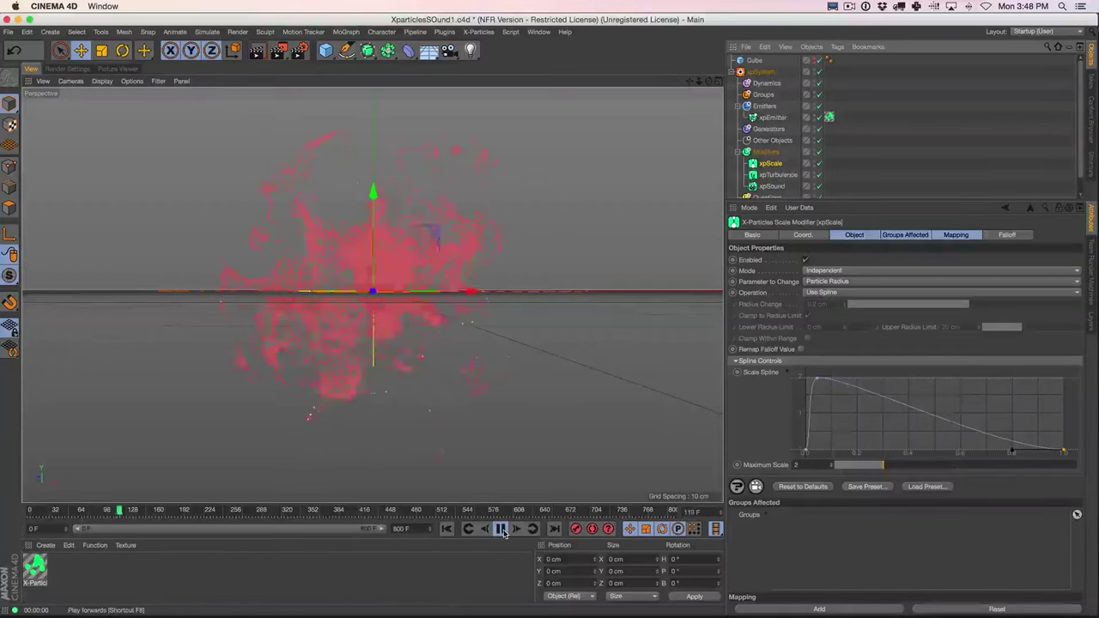
click(257, 51)
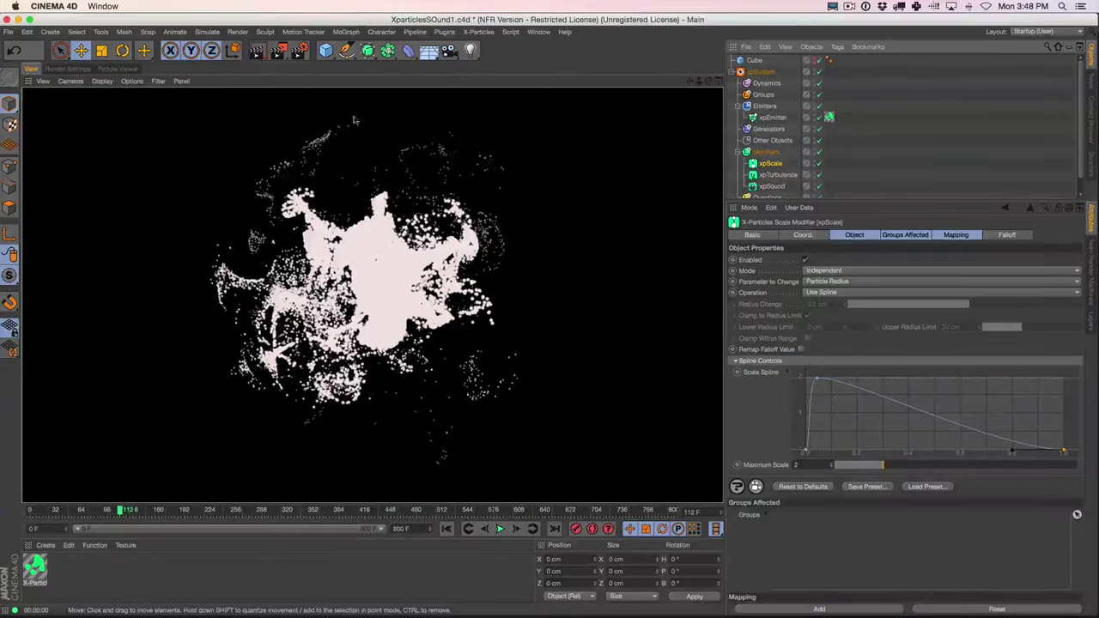
Set the Lifespan Variation of xpEmitter to 20 frames
click(771, 117)
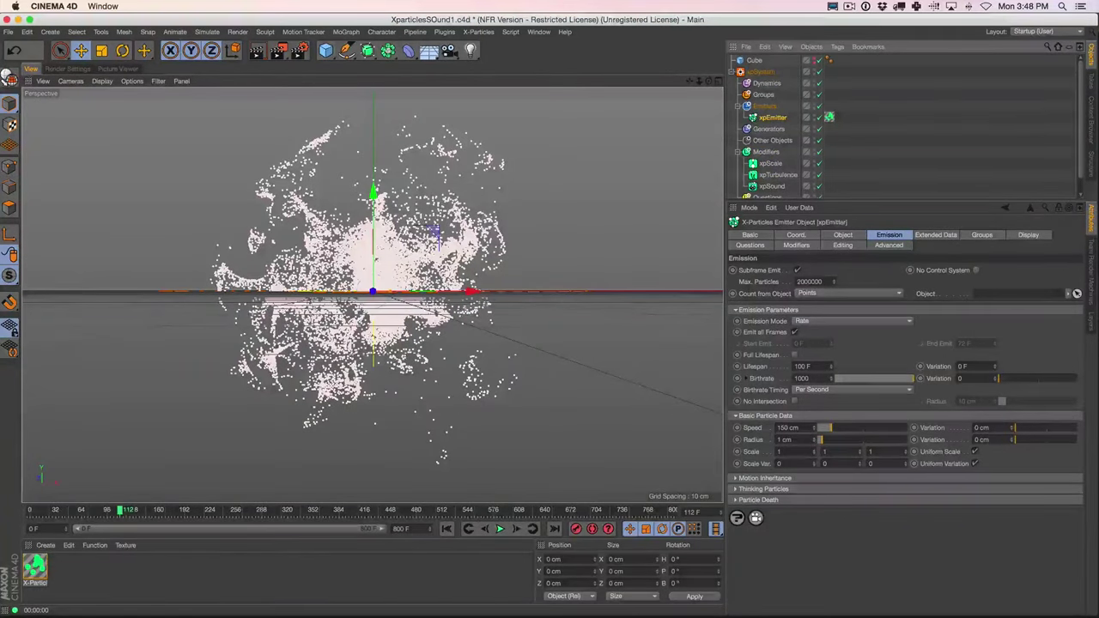
click(963, 367)
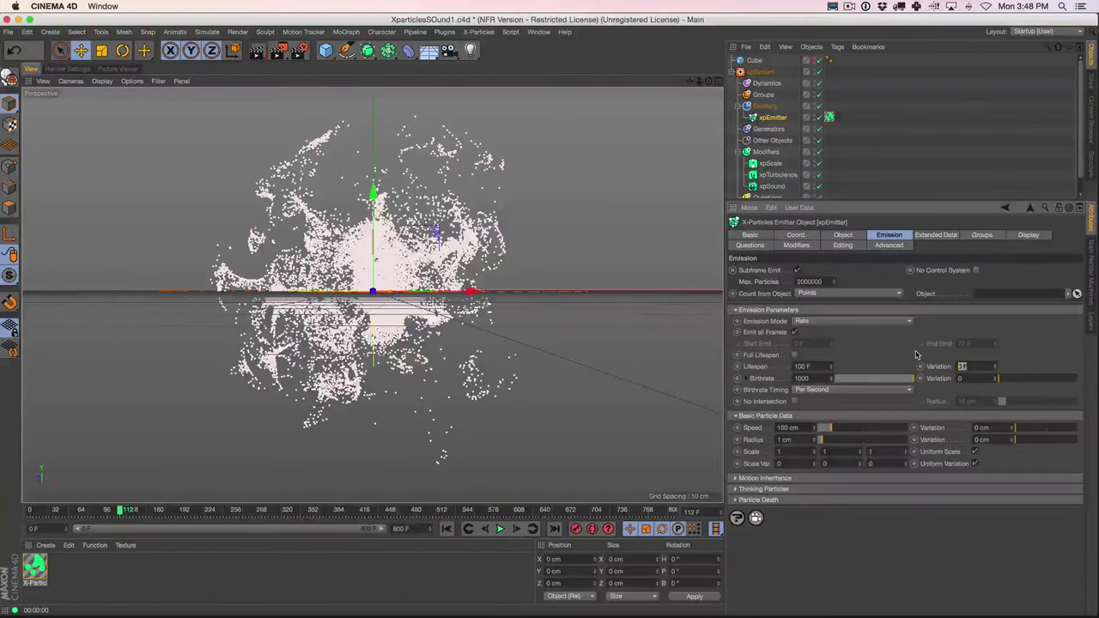
text(20)
key(Return)
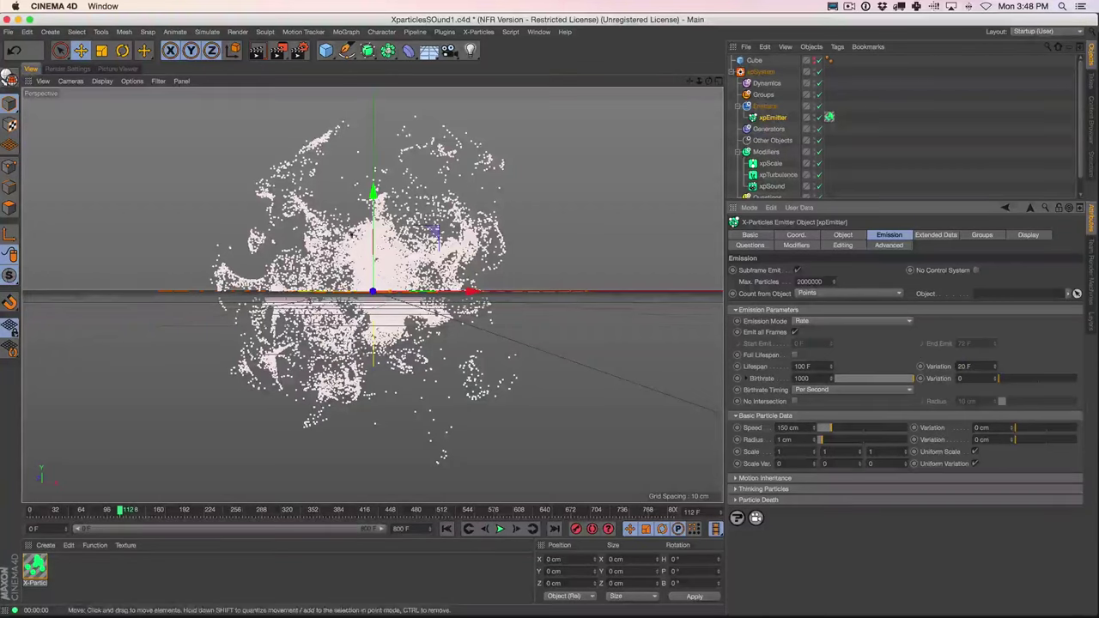
Add a light and move it to the upper right in front of the particles, at about X 82, Y 71, Z -114 cm
drag(469, 50, 480, 113)
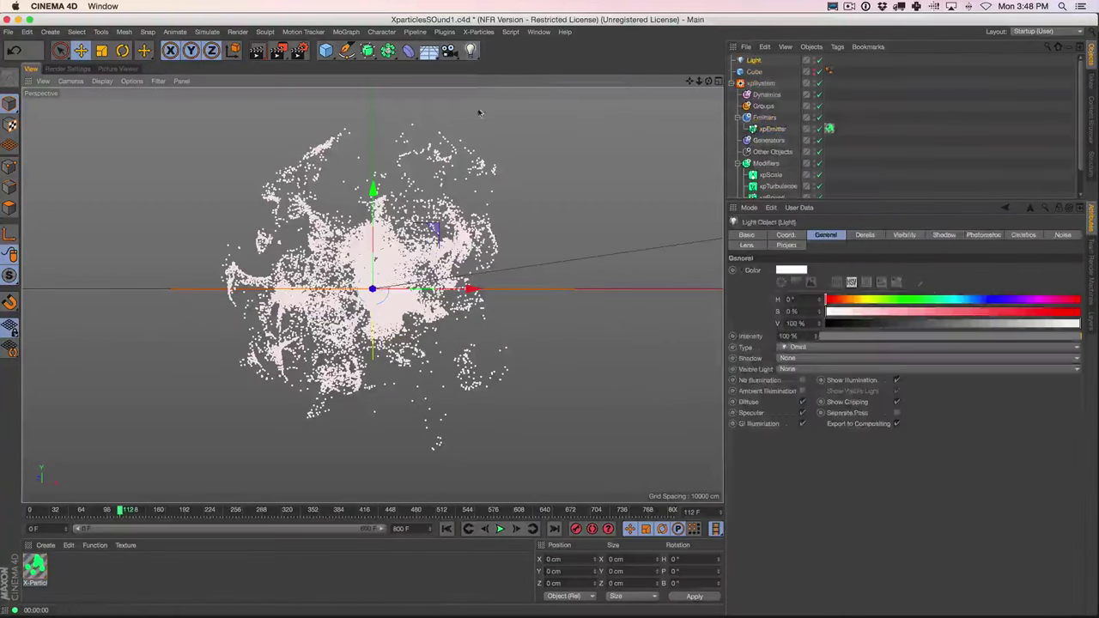
drag(440, 287, 572, 184)
drag(503, 184, 525, 157)
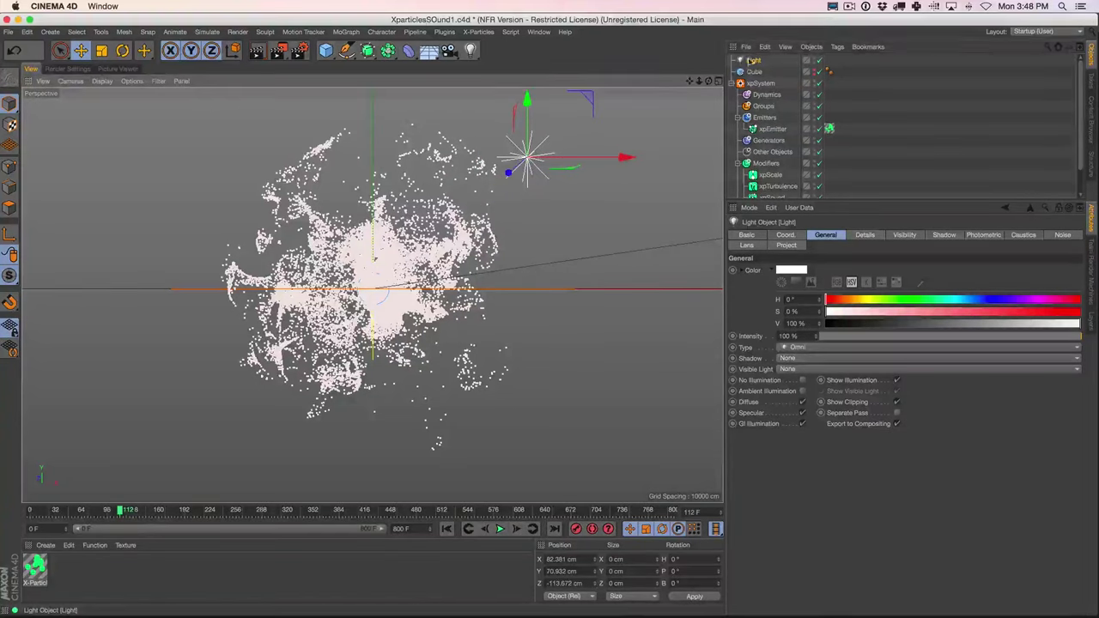
Set the light's Shadow to Shadow Maps (Soft) and render the view
click(811, 358)
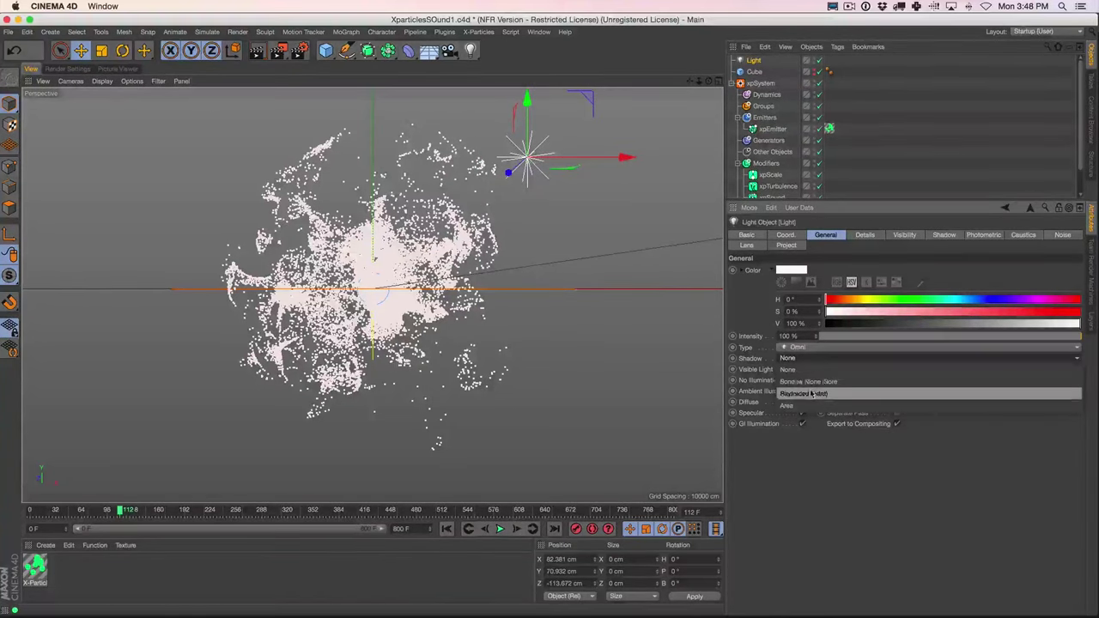
click(820, 380)
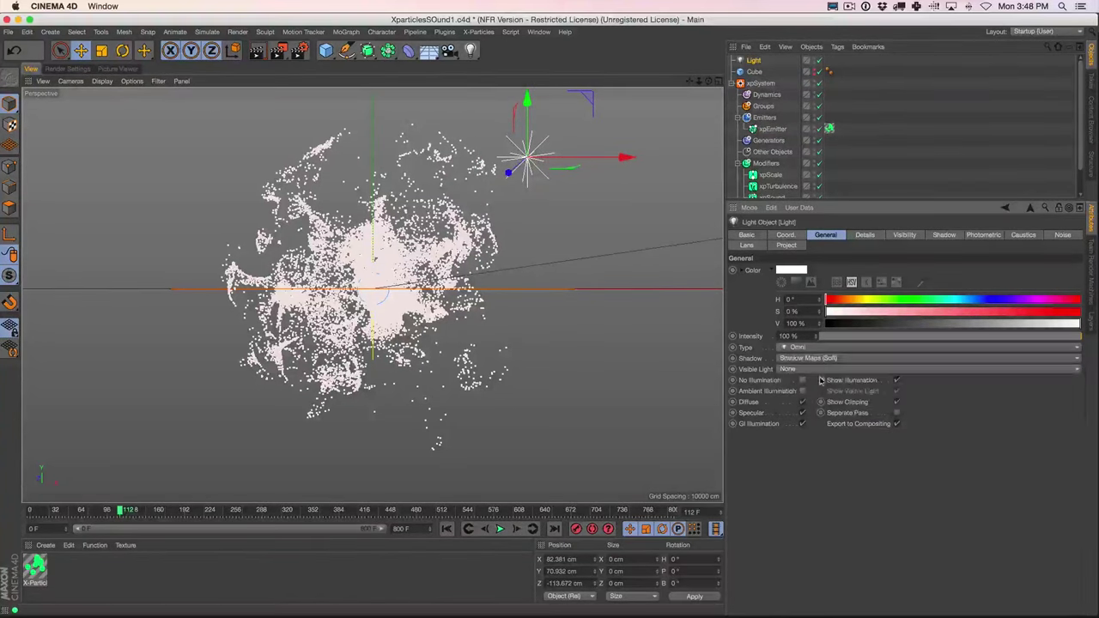
click(257, 50)
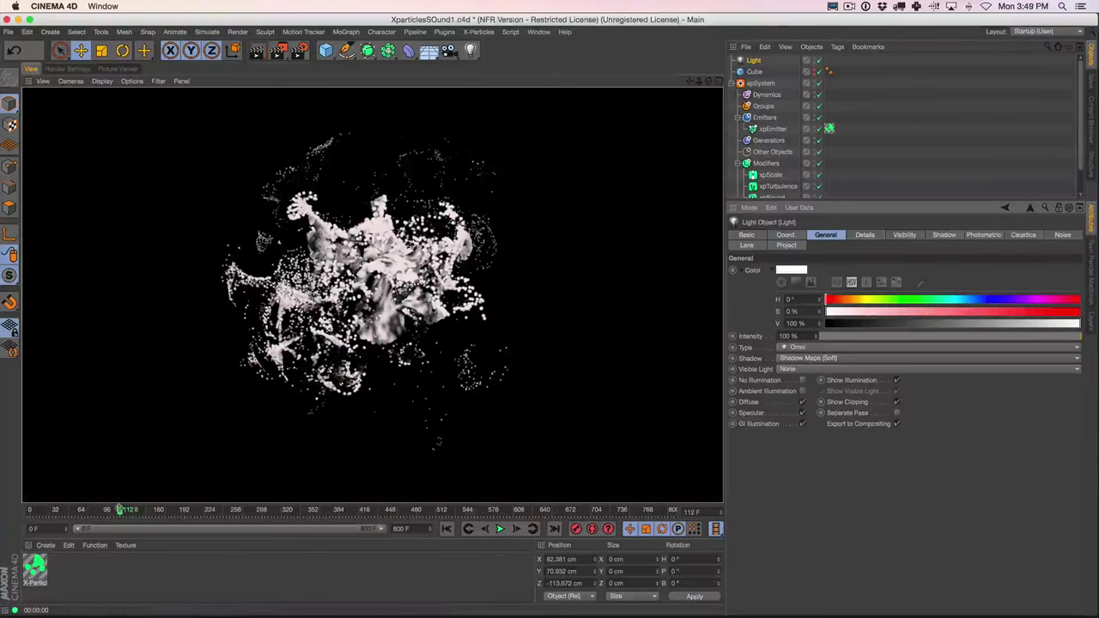
Set the X-Particles Material's illumination lighting mode to Phong and render the view
double_click(35, 566)
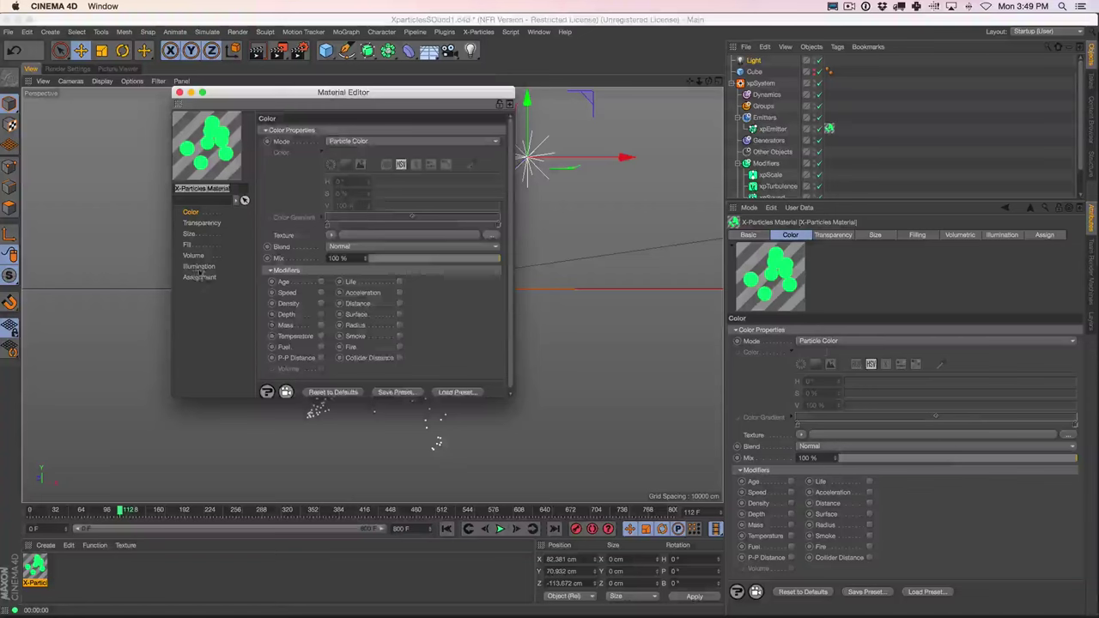
click(199, 266)
click(333, 248)
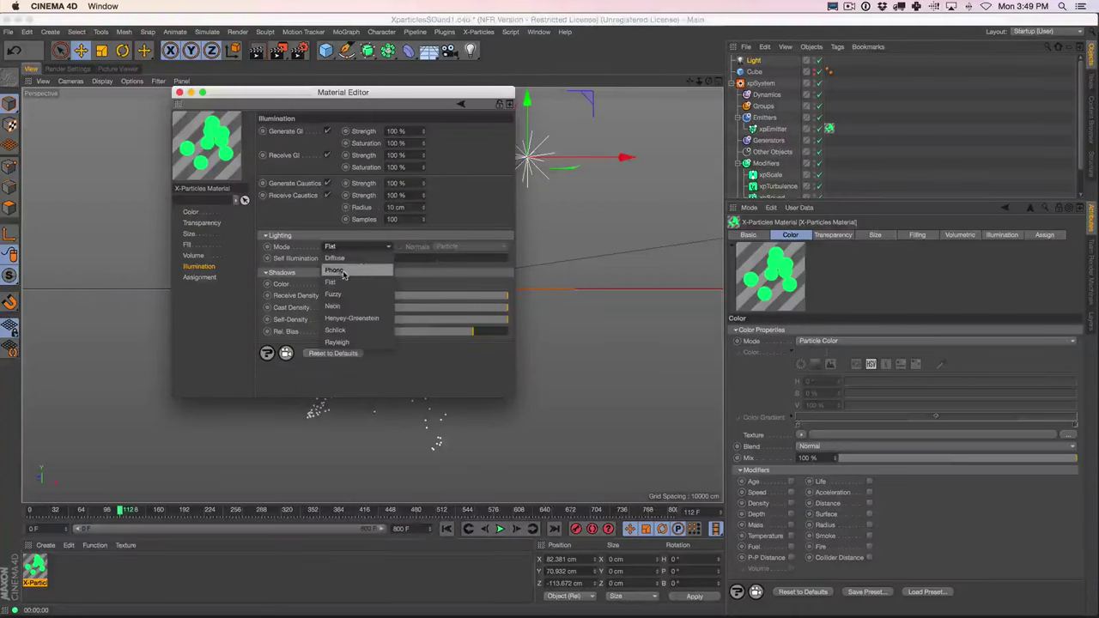
click(337, 270)
drag(266, 94, 255, 466)
key(ctrl+r)
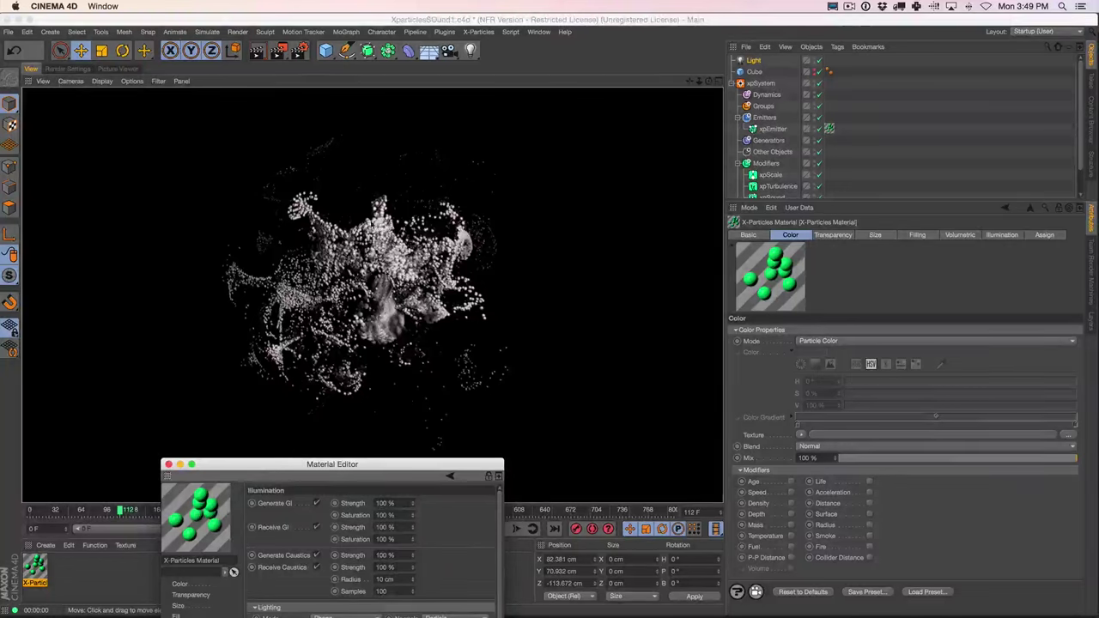
Try the Schlick lighting mode on the X-Particles Material and render the view
drag(383, 464, 307, 261)
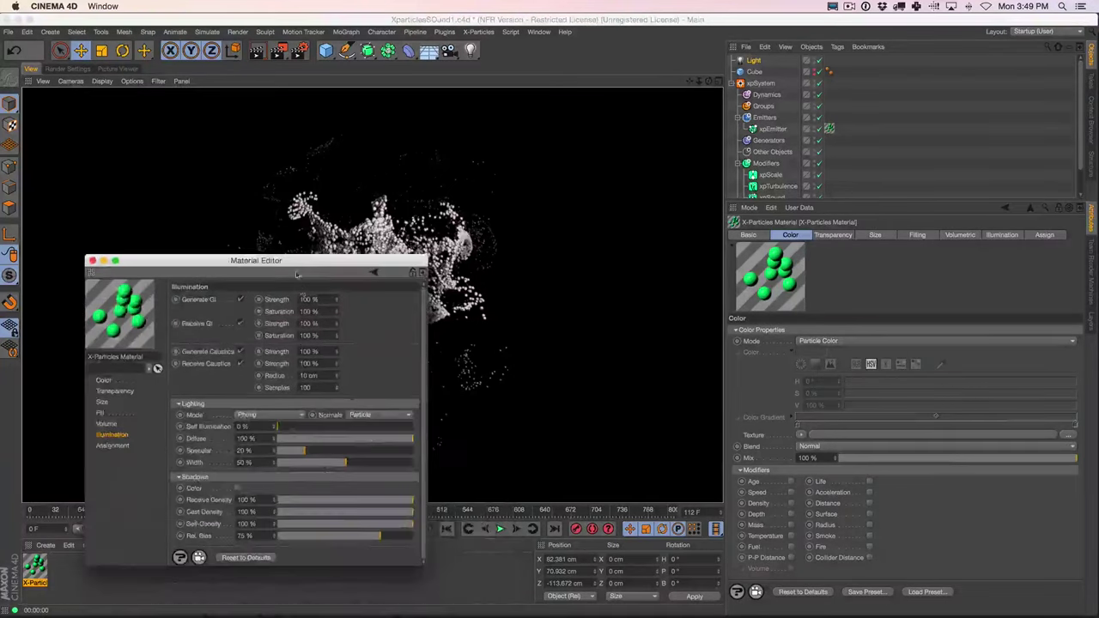
click(279, 416)
click(277, 498)
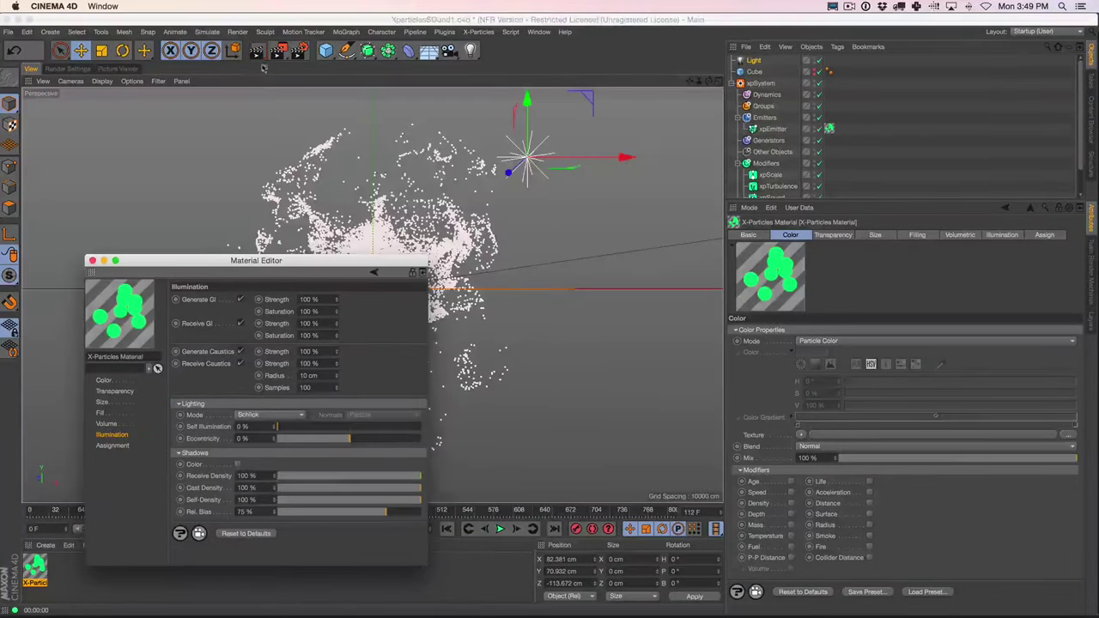
drag(294, 260, 307, 405)
key(ctrl+r)
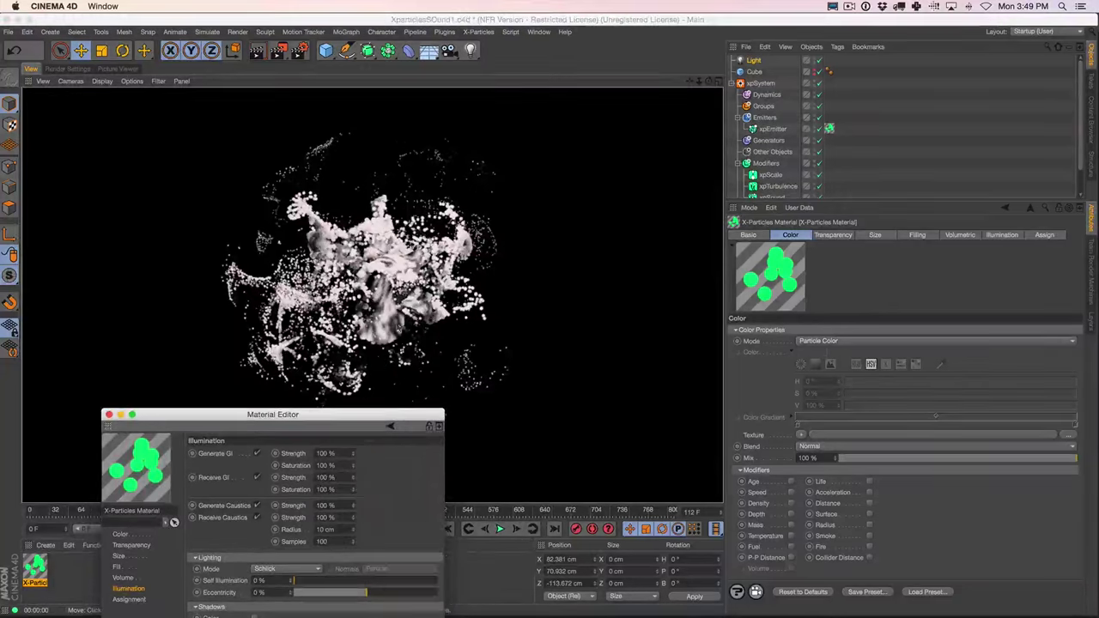
Try the Henyey-Greenstein lighting mode on the X-Particles Material and render the view
drag(386, 419, 885, 250)
click(777, 393)
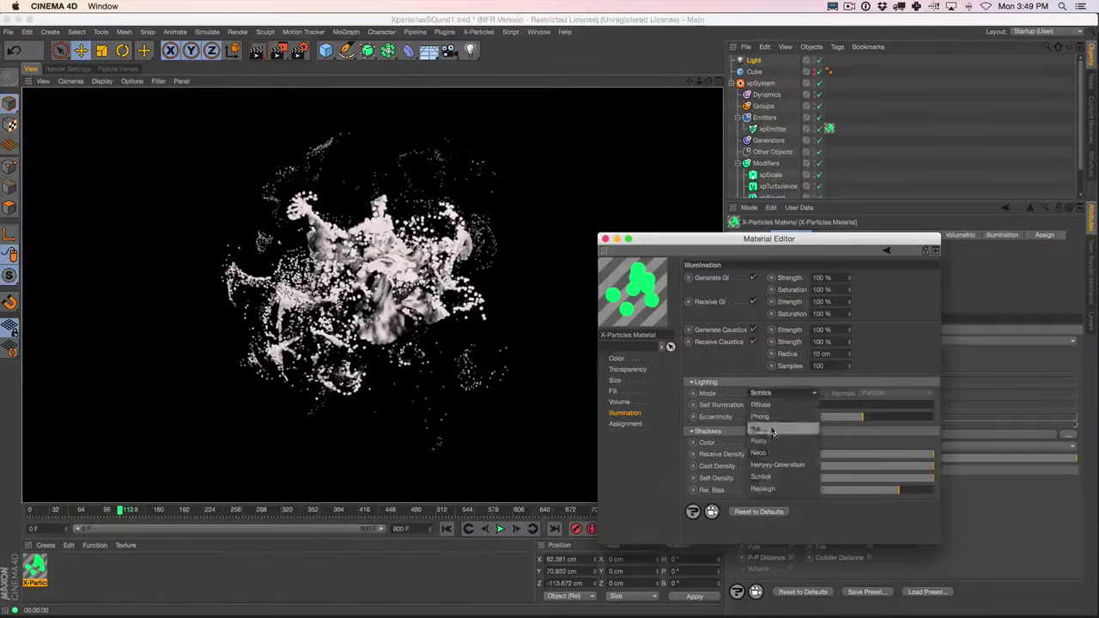
click(783, 479)
click(294, 109)
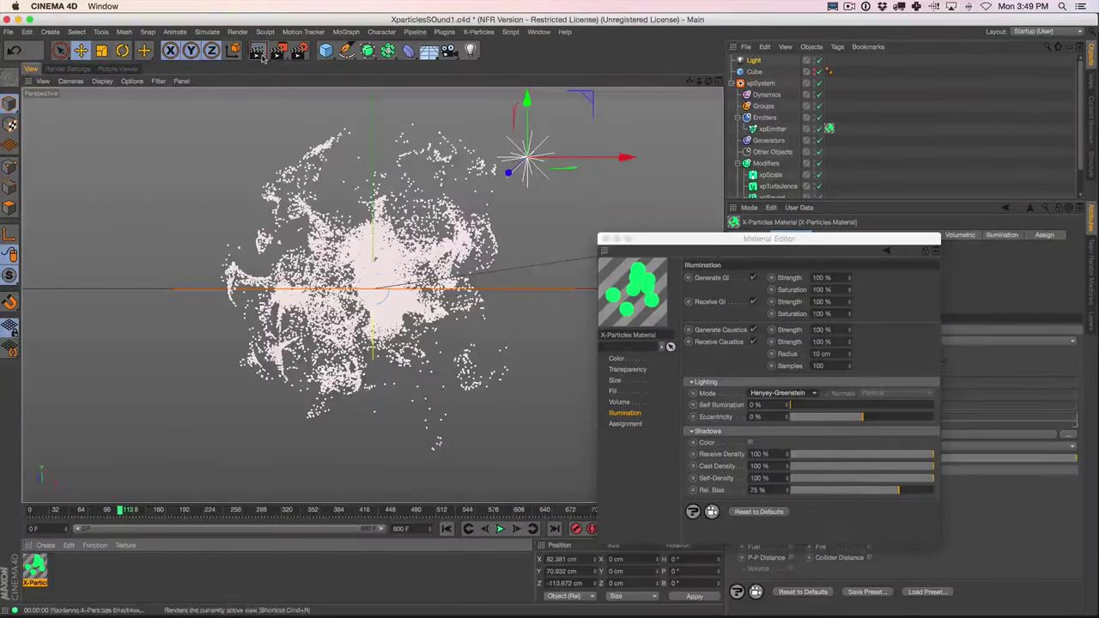
key(ctrl+r)
Return the X-Particles Material's lighting mode to Phong, close its editor and render the view
click(783, 393)
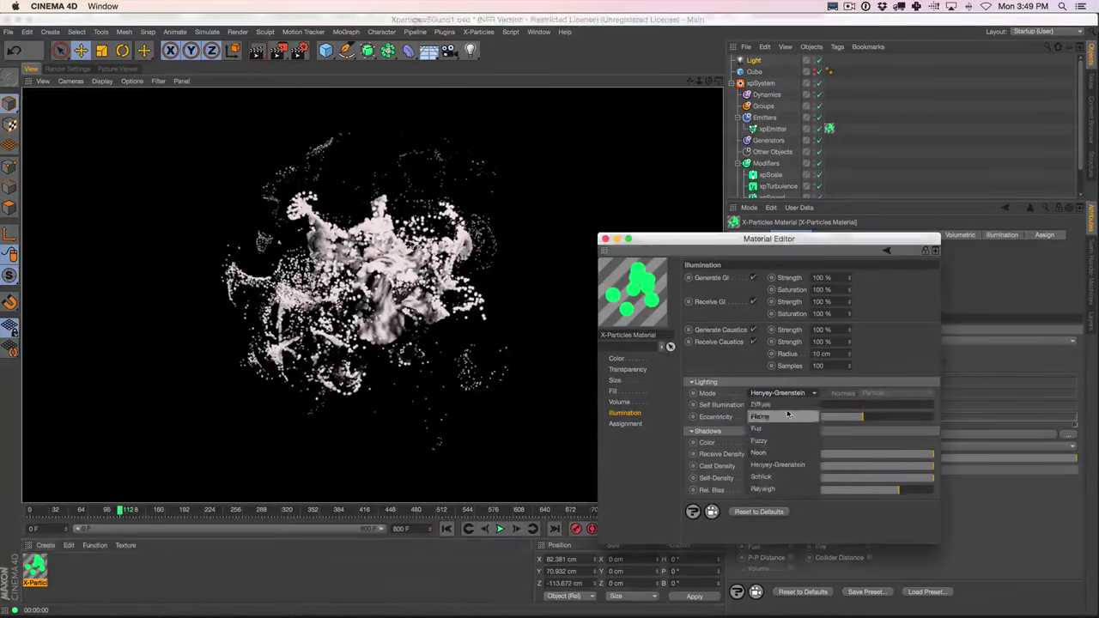
click(777, 425)
click(605, 239)
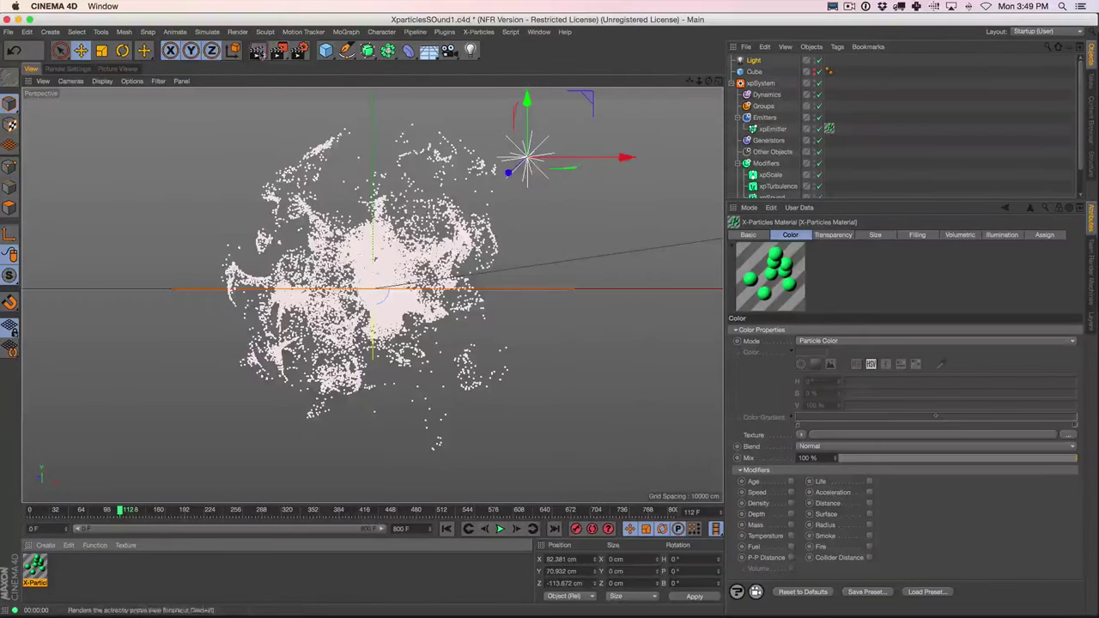
click(259, 53)
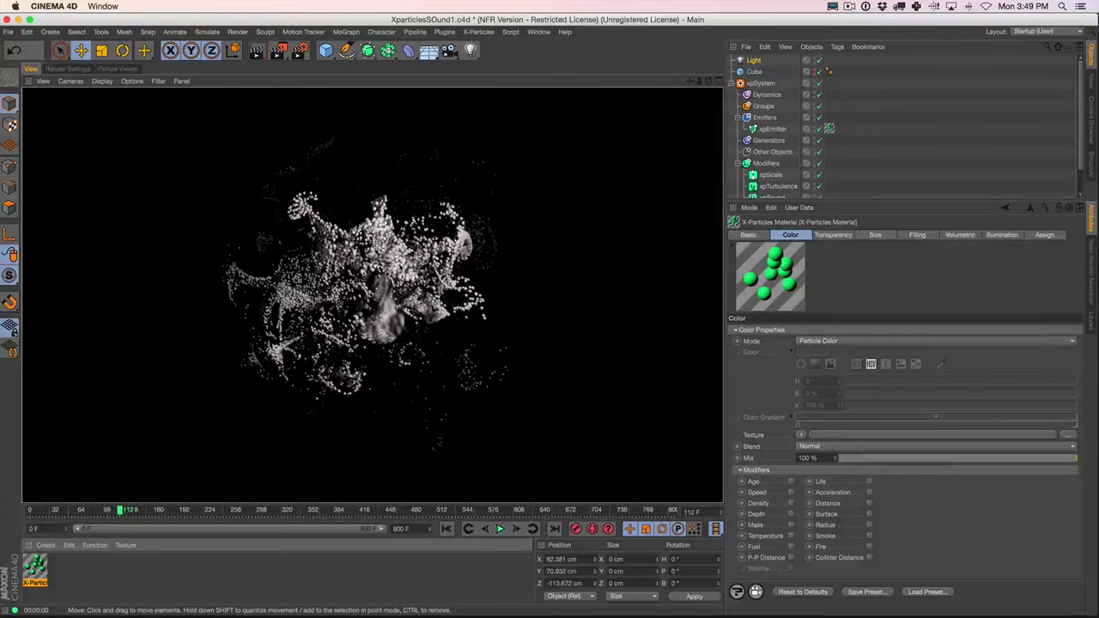
Move the light farther up and away from the particles, to about X 98, Y 84 cm
click(754, 60)
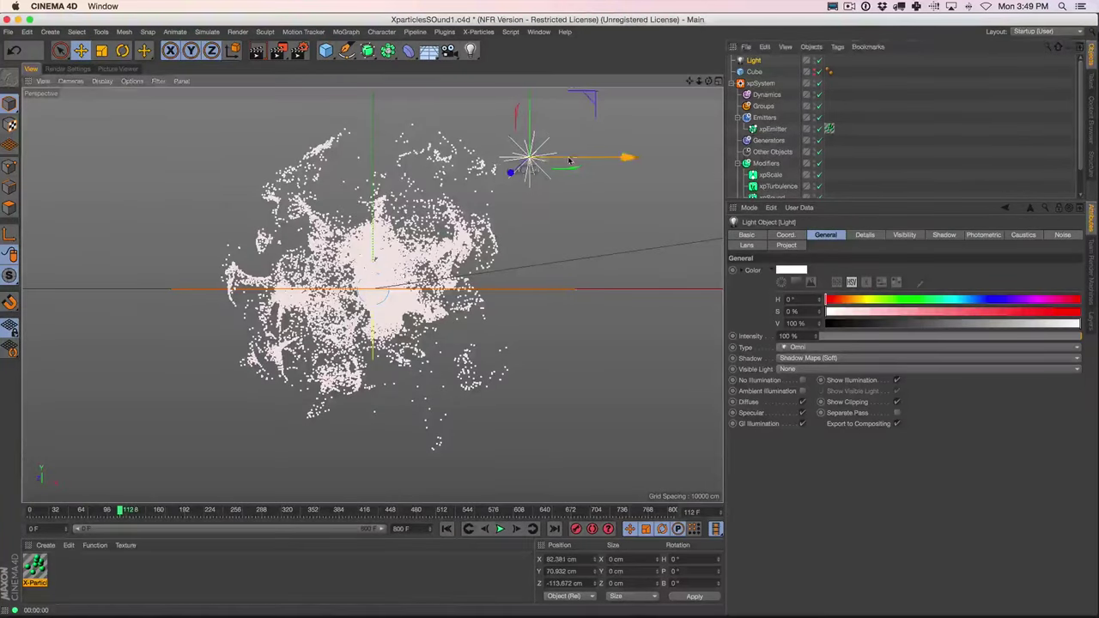
mouse_move(568, 161)
mouse_down()
mouse_move(594, 152)
mouse_move(572, 157)
mouse_up()
alt+drag(383, 282, 383, 299)
Play the animation on to frame 151 and render the particles, including from a closer view
click(500, 529)
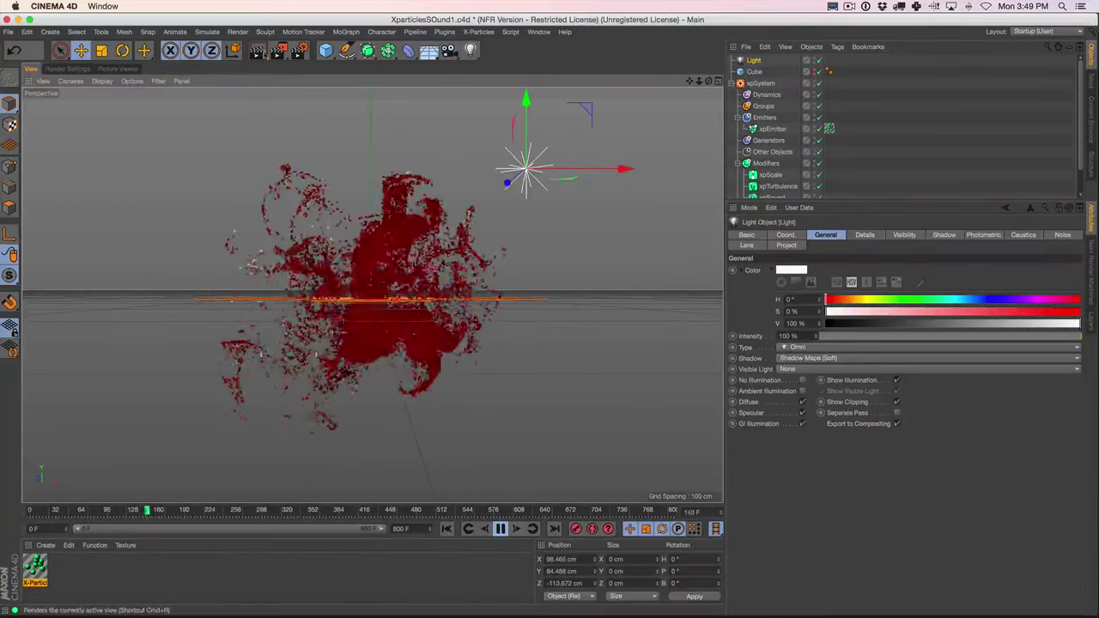
click(257, 51)
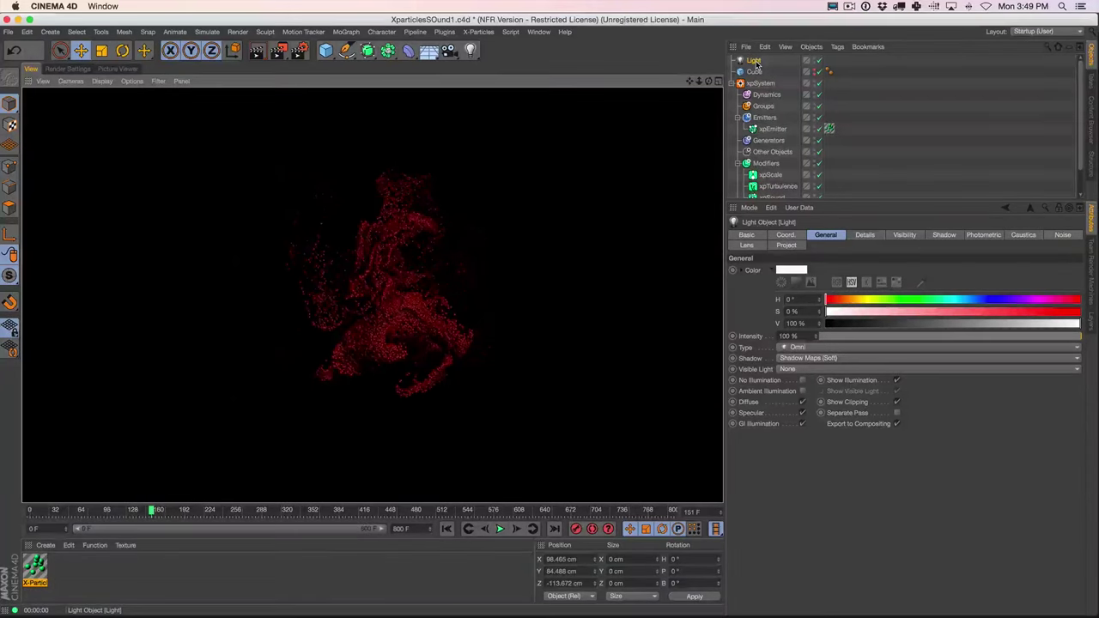
scroll(434, 313, up, 3)
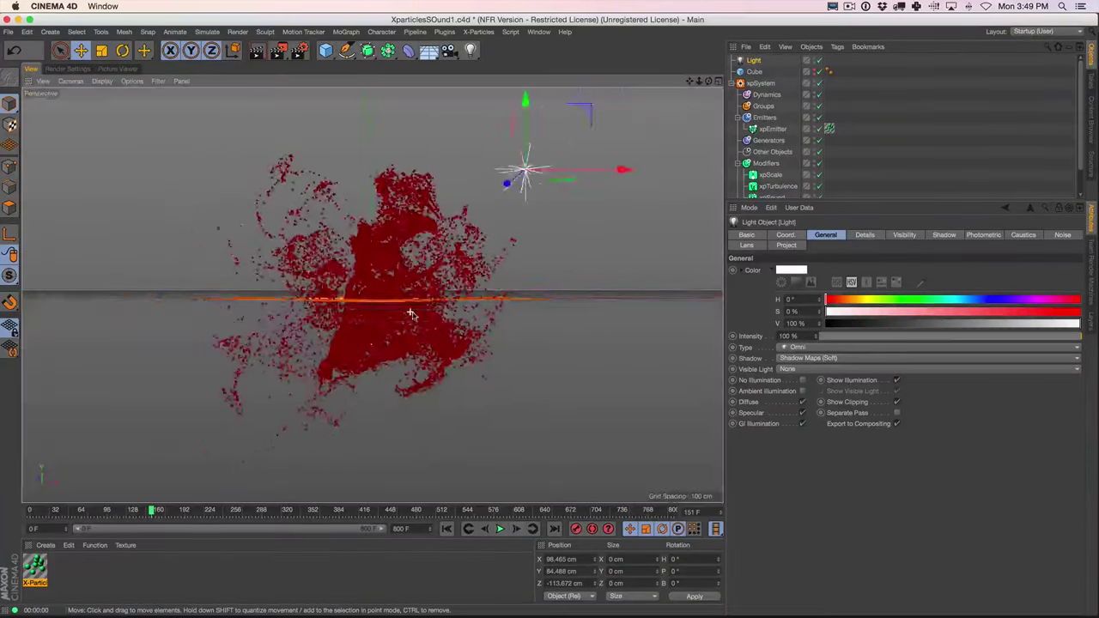
scroll(428, 305, down, 2)
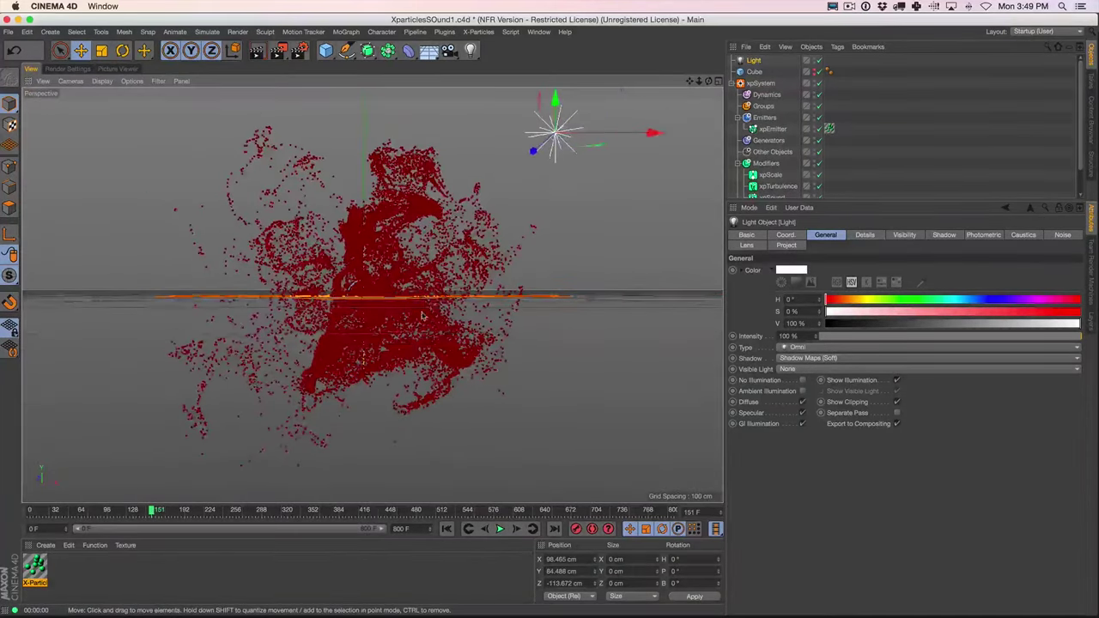
click(261, 55)
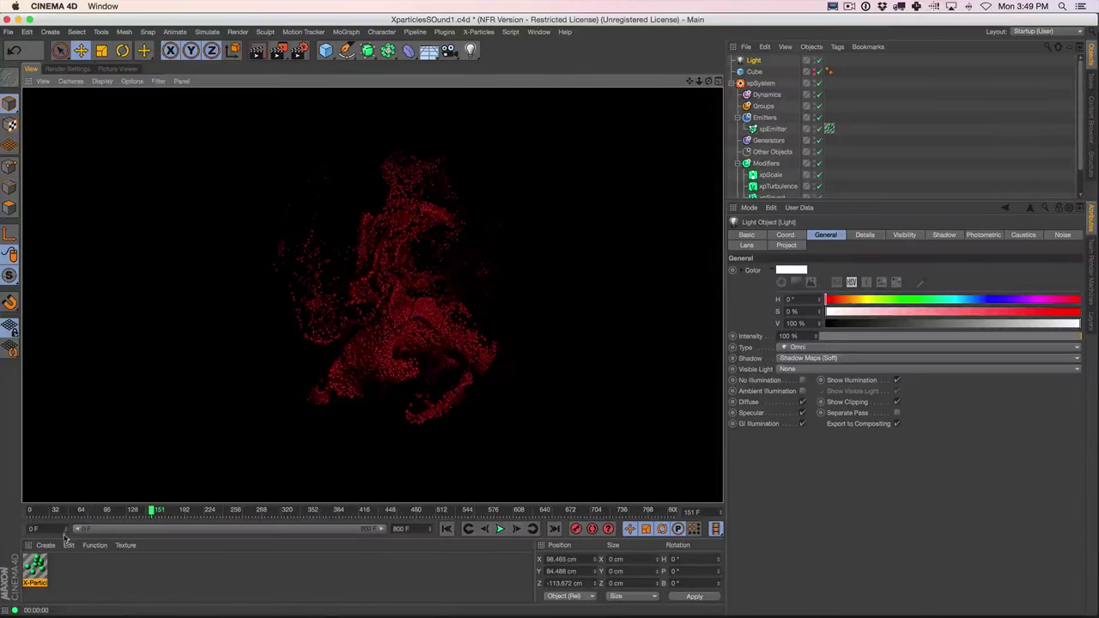
Raise the X-Particles Material's Specular to 58 %, render the view and close the material editor
double_click(36, 567)
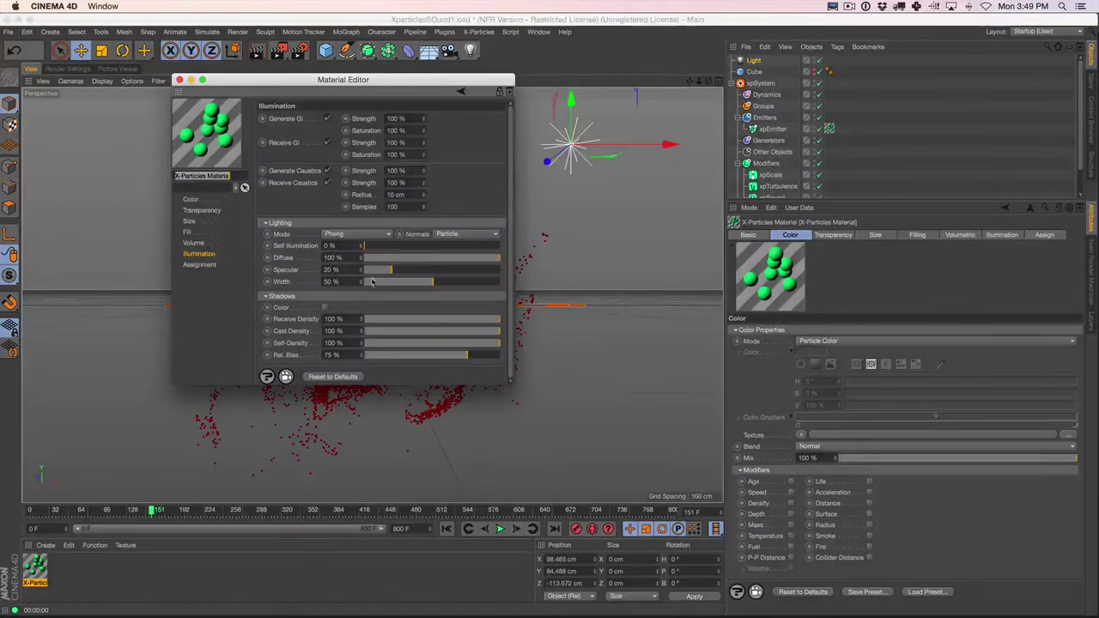
click(438, 273)
click(261, 55)
drag(274, 81, 841, 272)
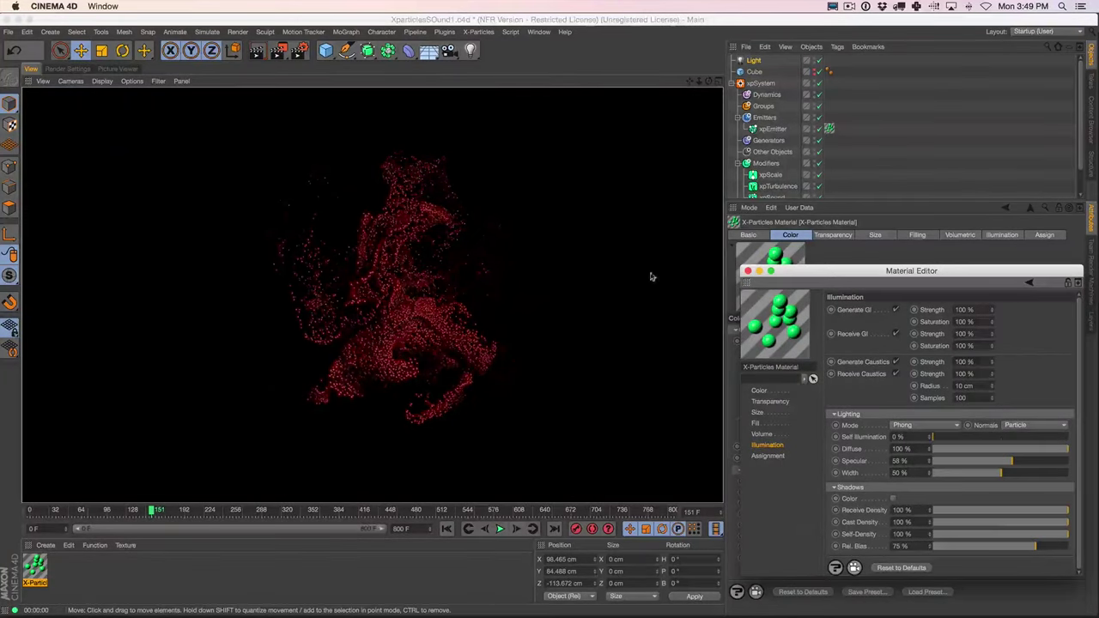
click(747, 272)
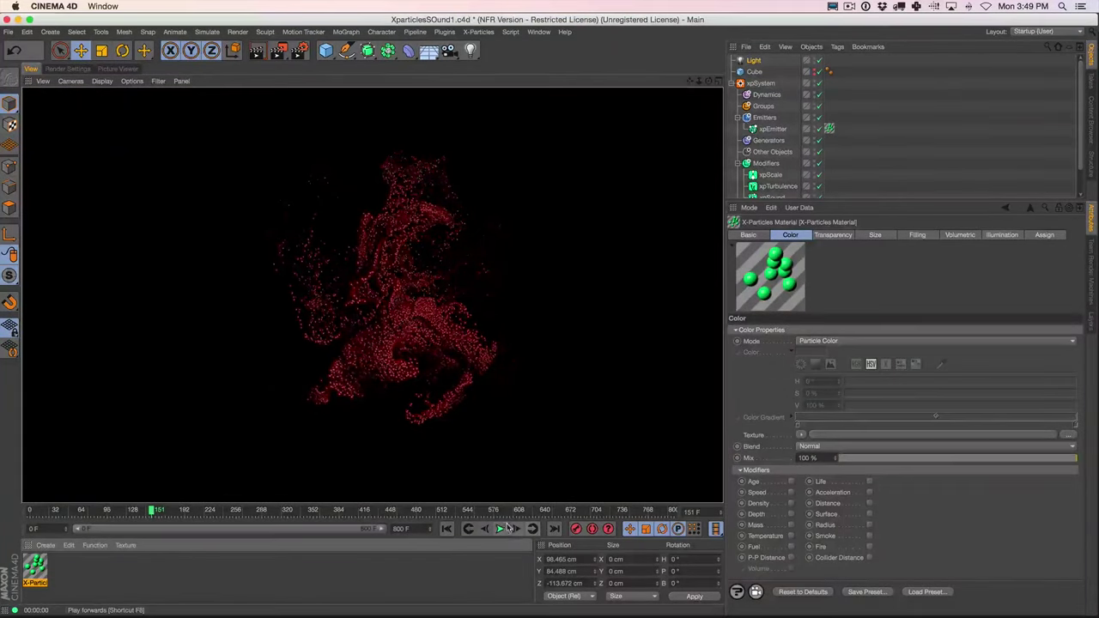
Play the animation on to frame 217 and examine the particle shape in the viewport
click(500, 529)
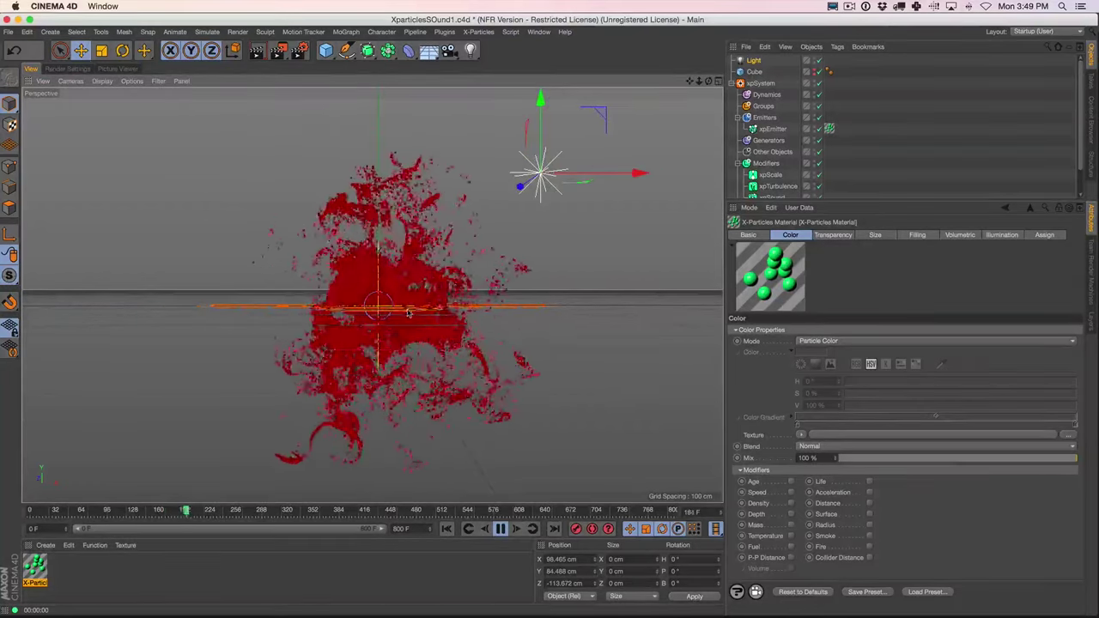
key(F8)
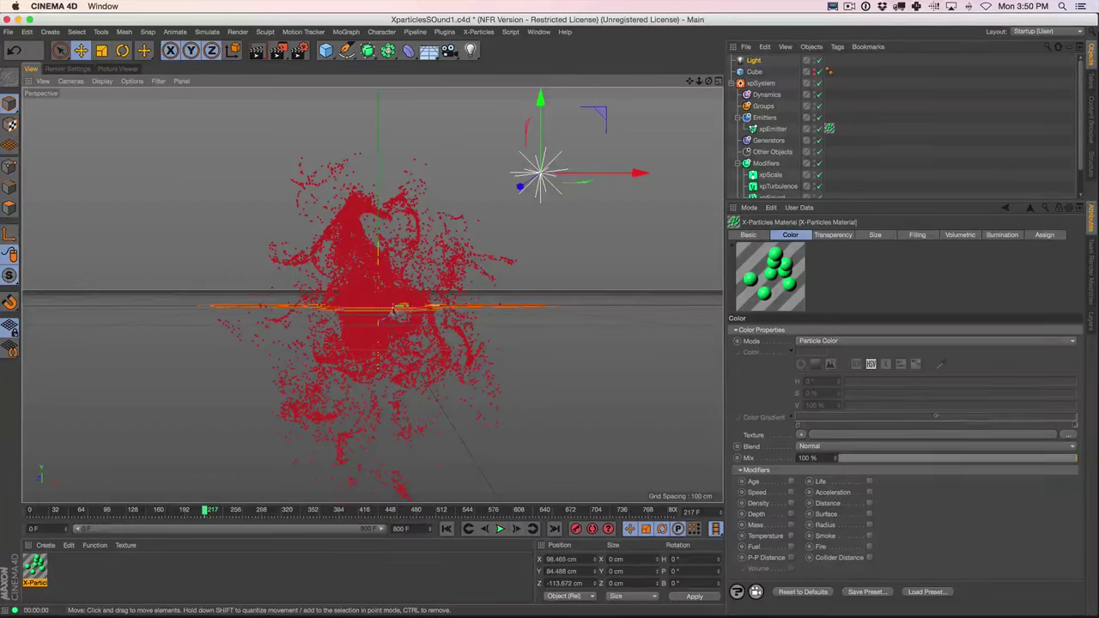
scroll(391, 314, down, 2)
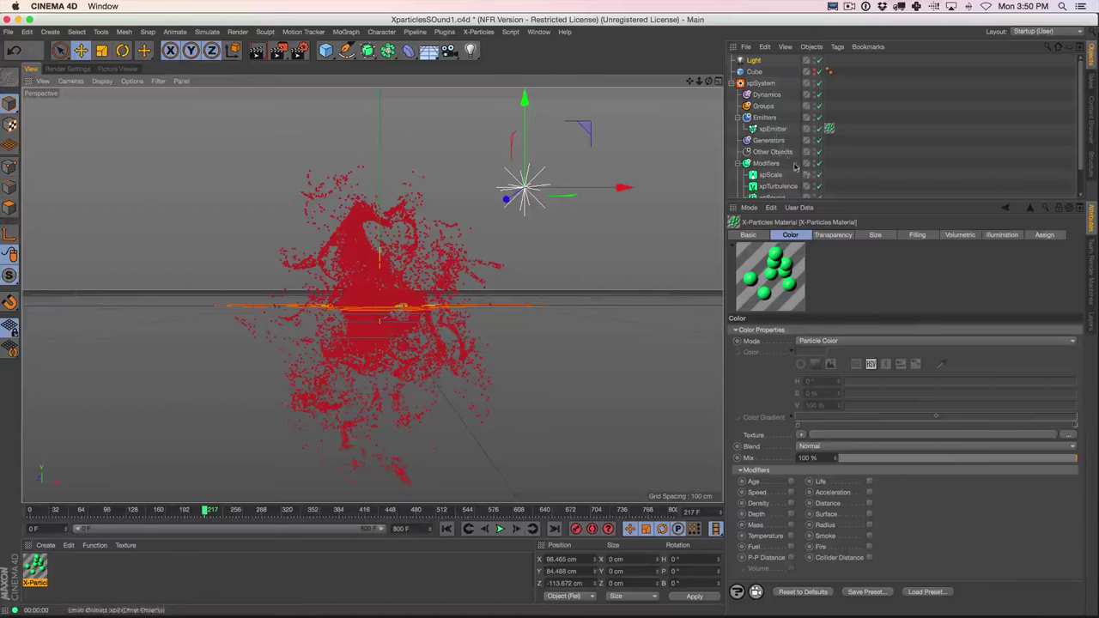
scroll(1078, 121, down, 2)
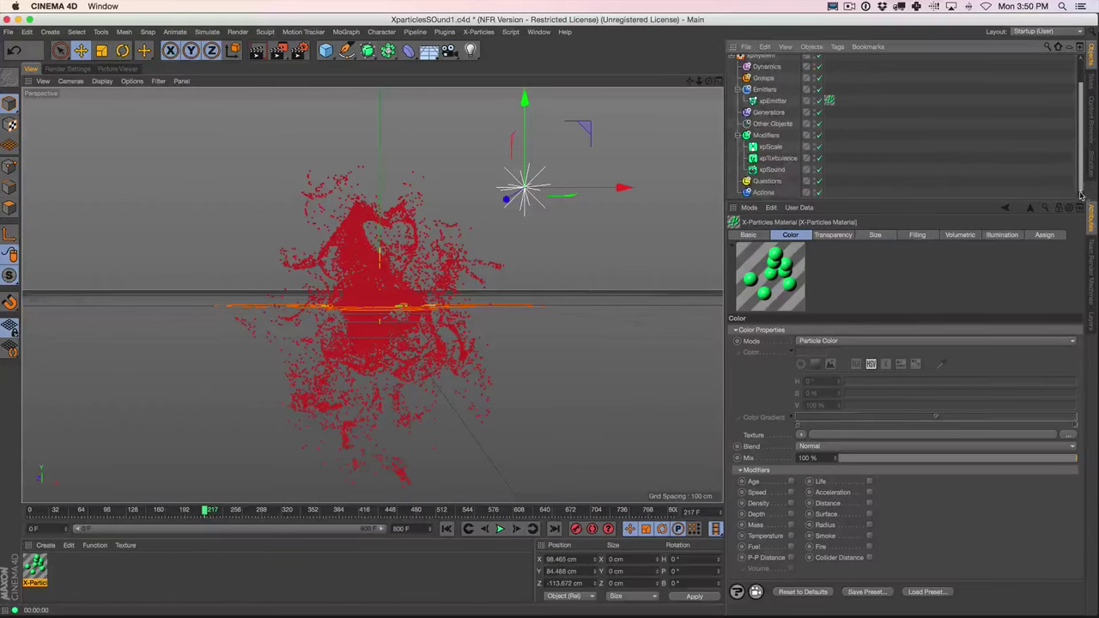
middle_click(563, 206)
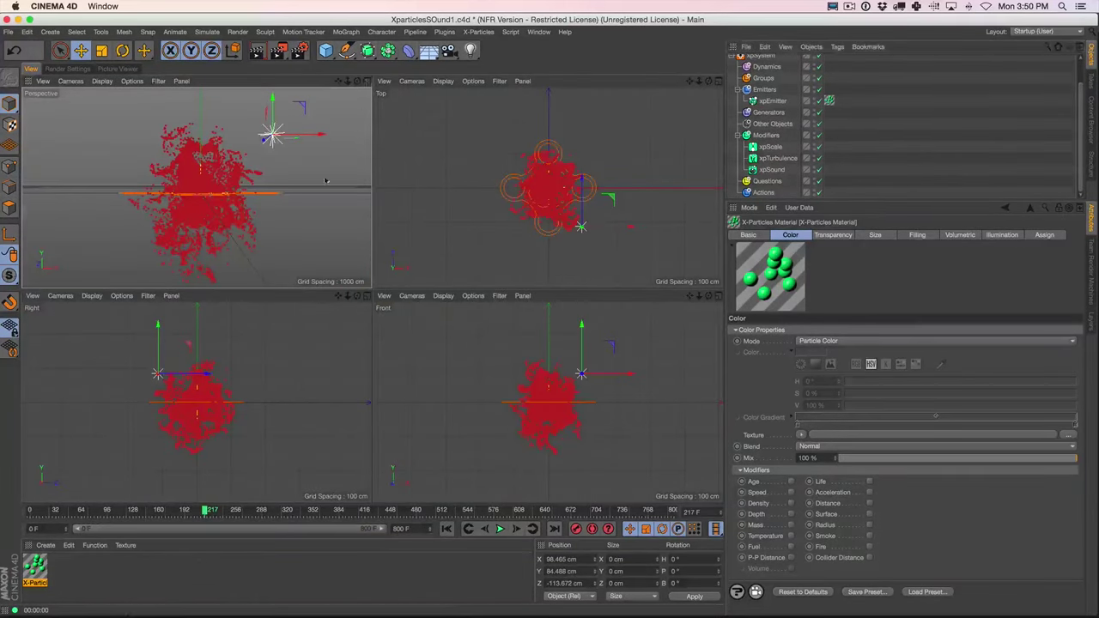
middle_click(336, 159)
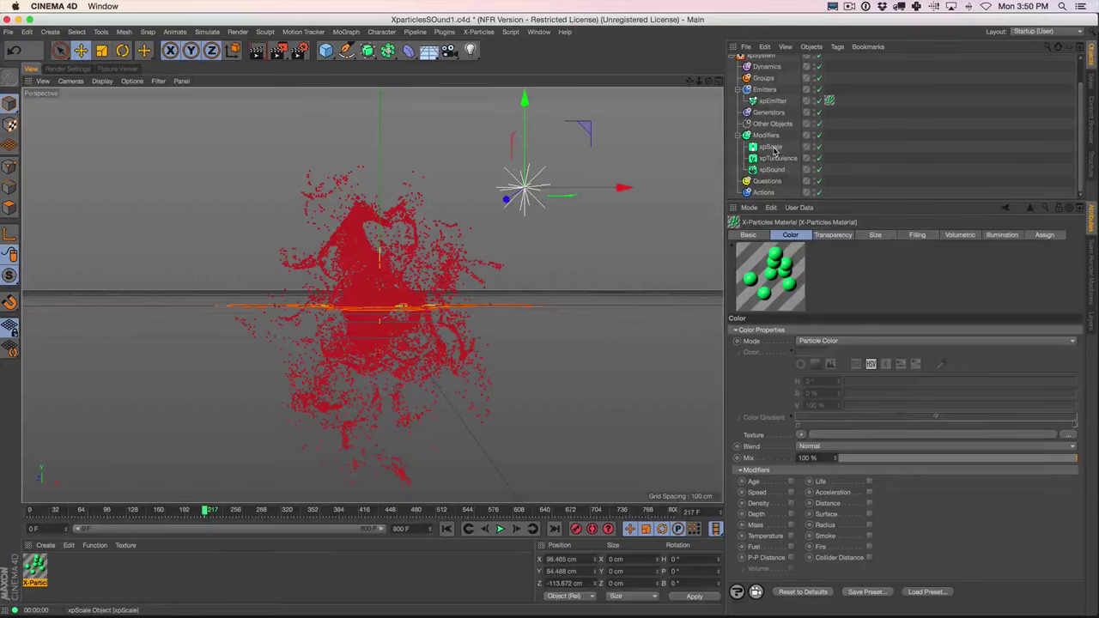
Show the xpSound mapping settings, enlarge the object list and render the view at frame 217
click(772, 169)
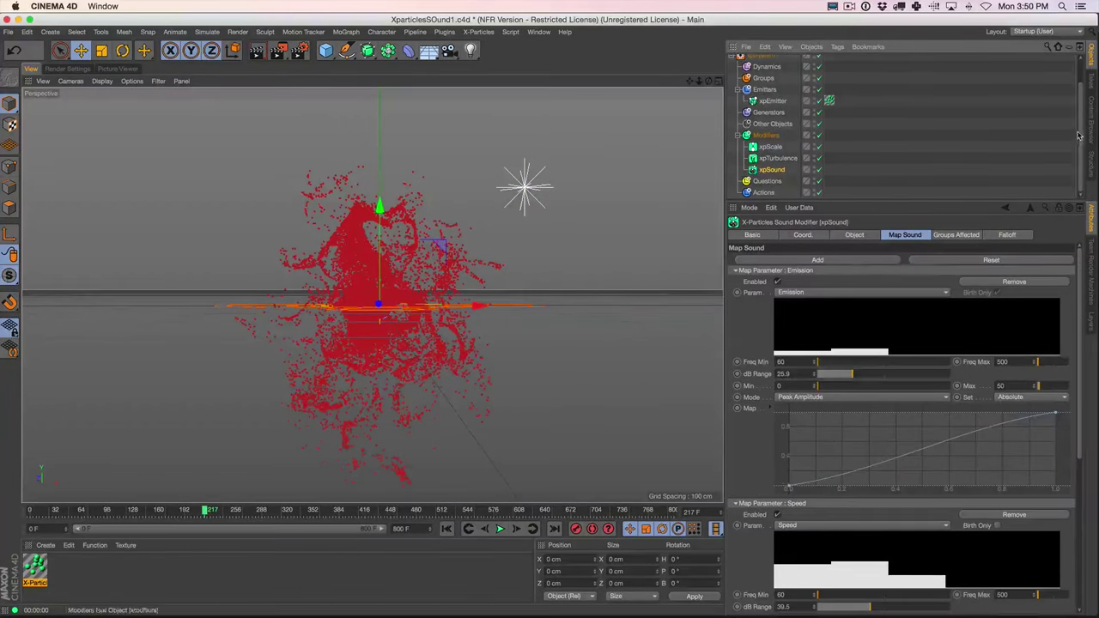
drag(990, 200, 991, 239)
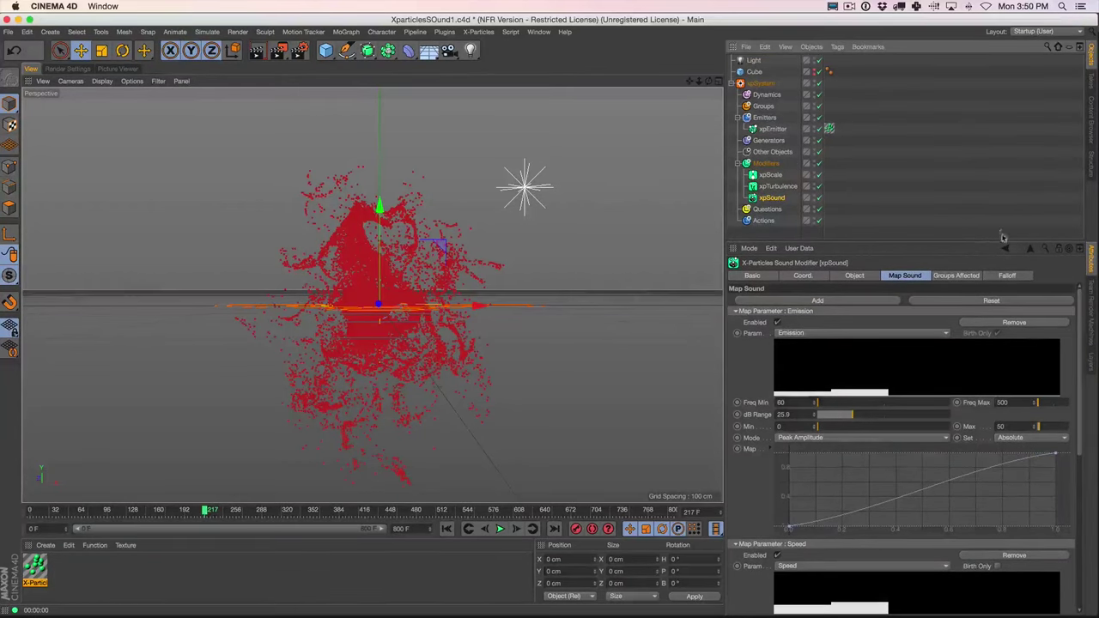
click(259, 52)
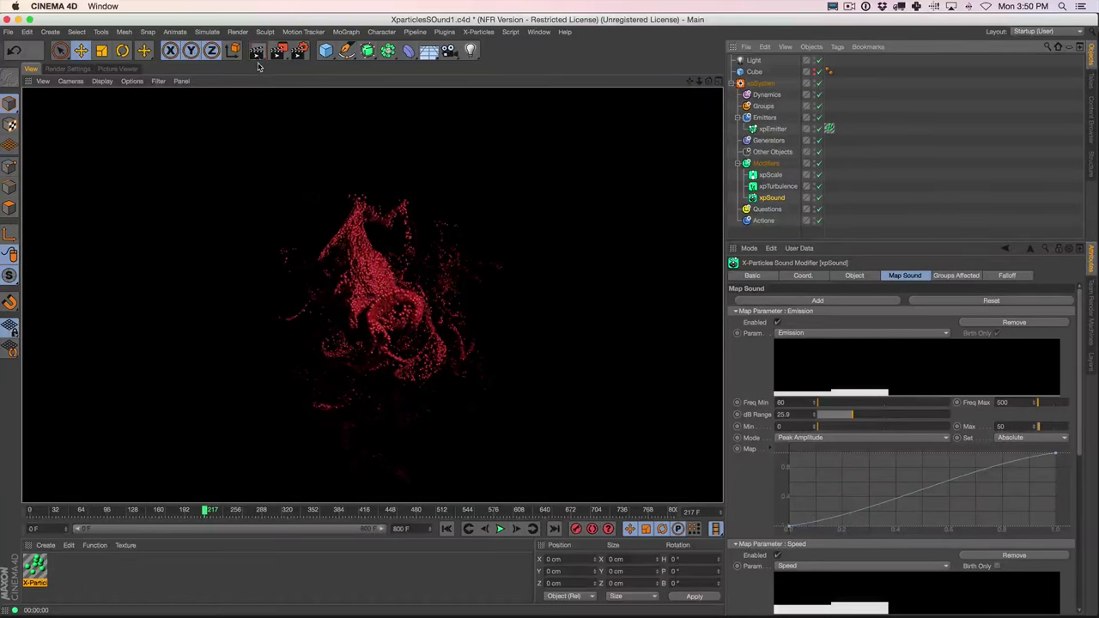
Turn on Birth Only for the Speed parameter in xpSound's sound mapping
click(768, 237)
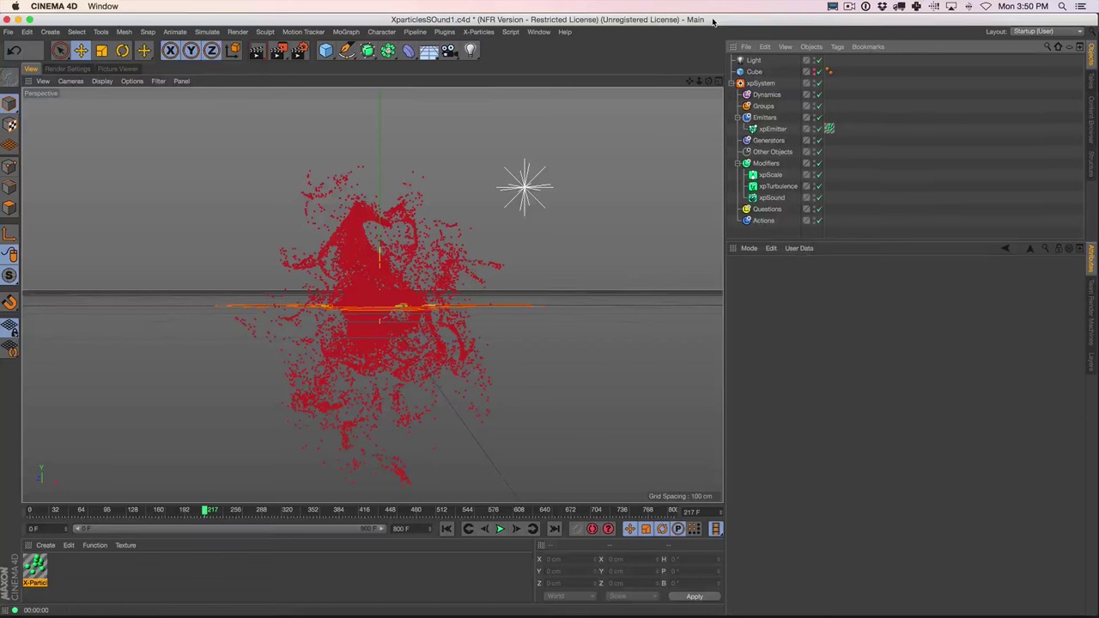
click(773, 129)
click(772, 197)
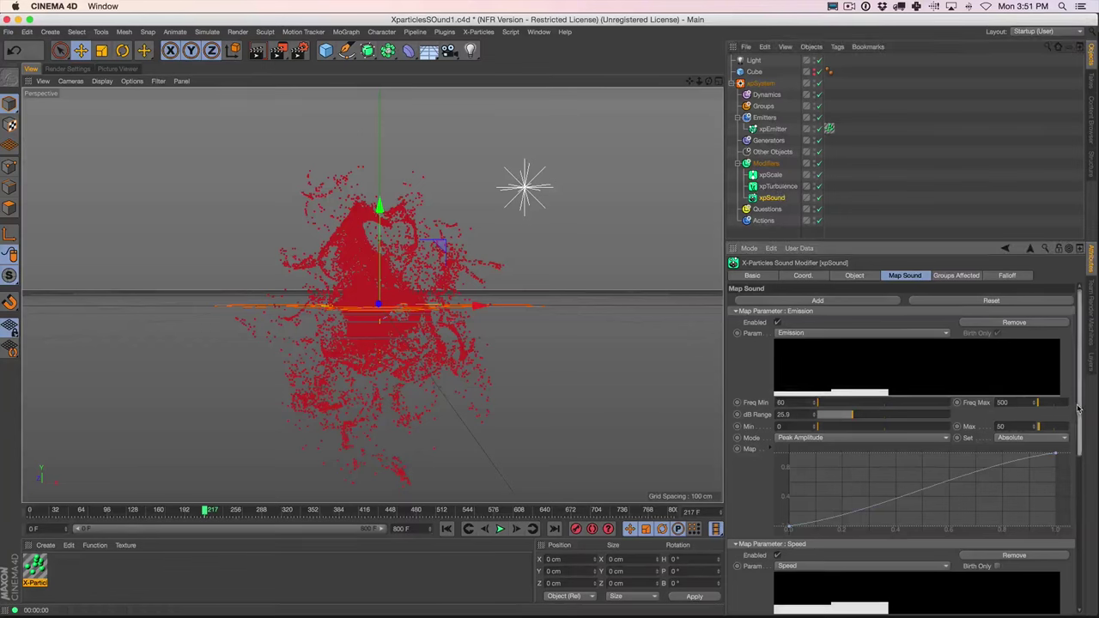
scroll(1059, 421, down, 5)
drag(1084, 364, 1091, 274)
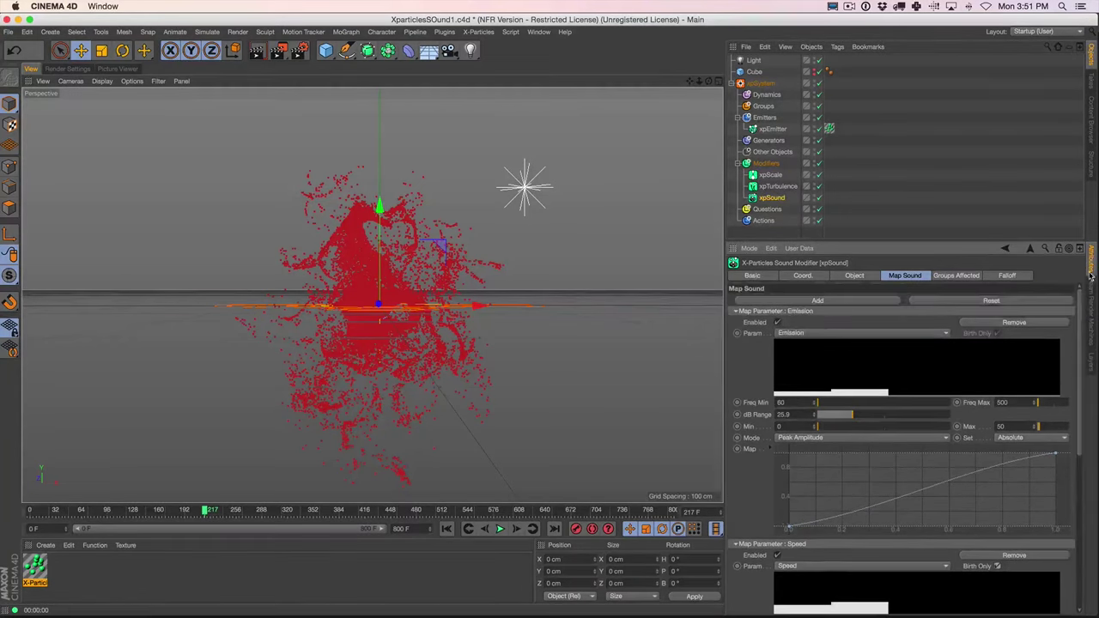
Disable the xpTurbulence modifier, replay the animation from the start and review xpSound's Speed and Color mappings
click(819, 185)
click(446, 529)
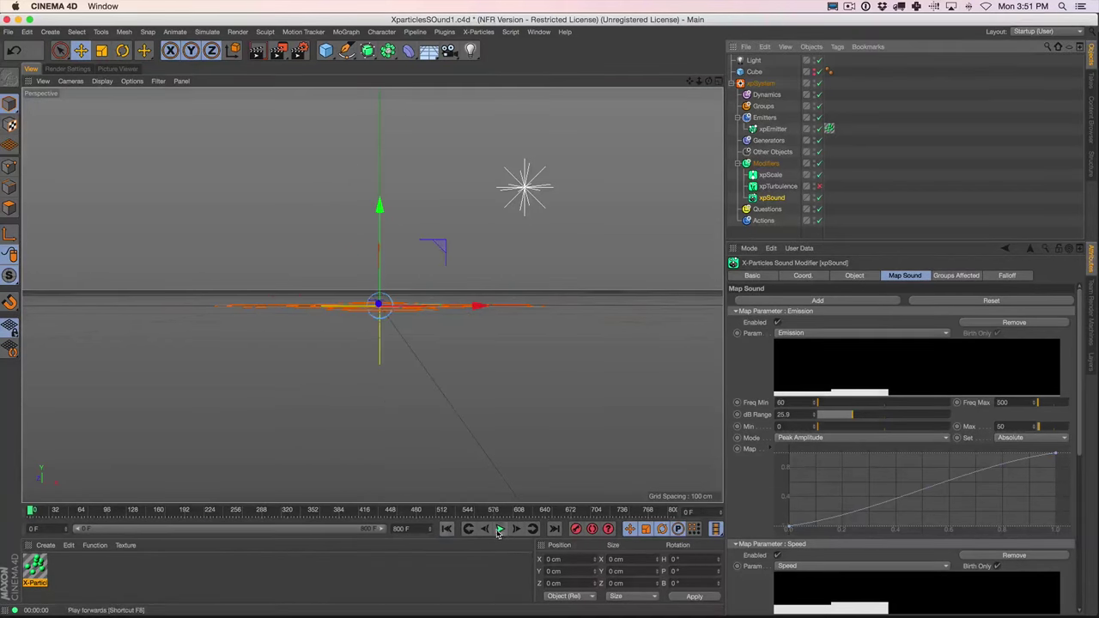
click(499, 529)
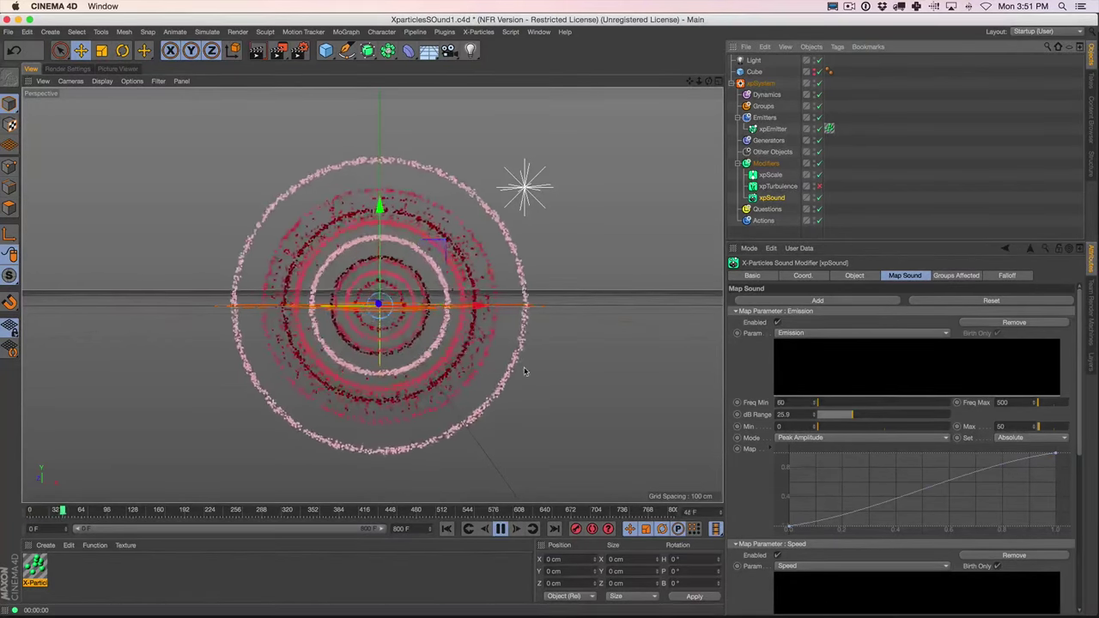
drag(1083, 344, 1094, 592)
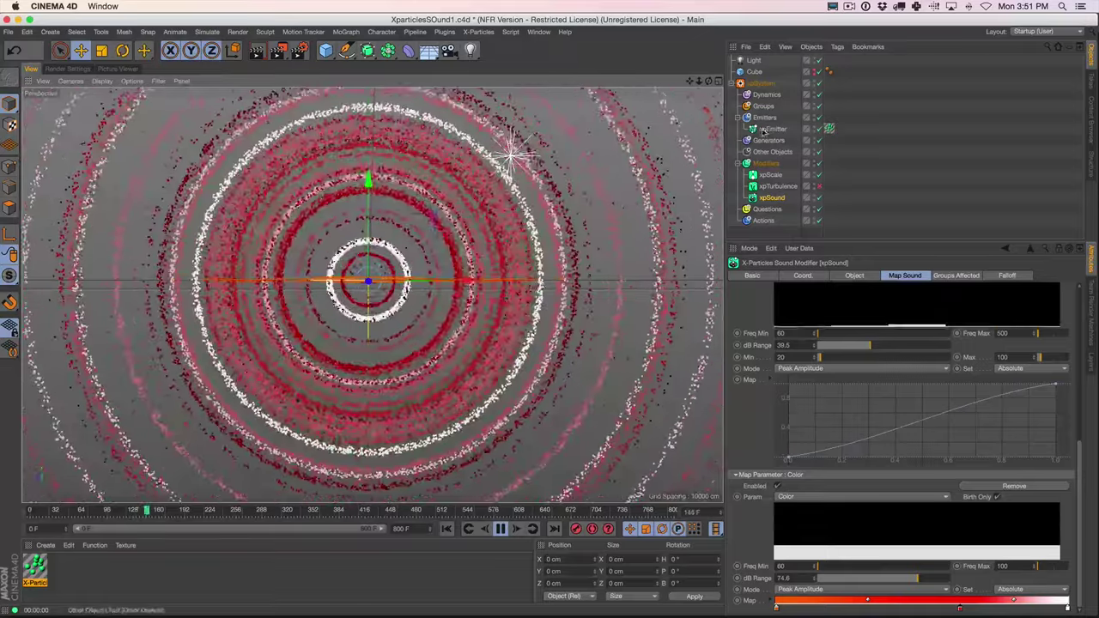
Add a Gravity motion modifier to the xpSystem
click(760, 83)
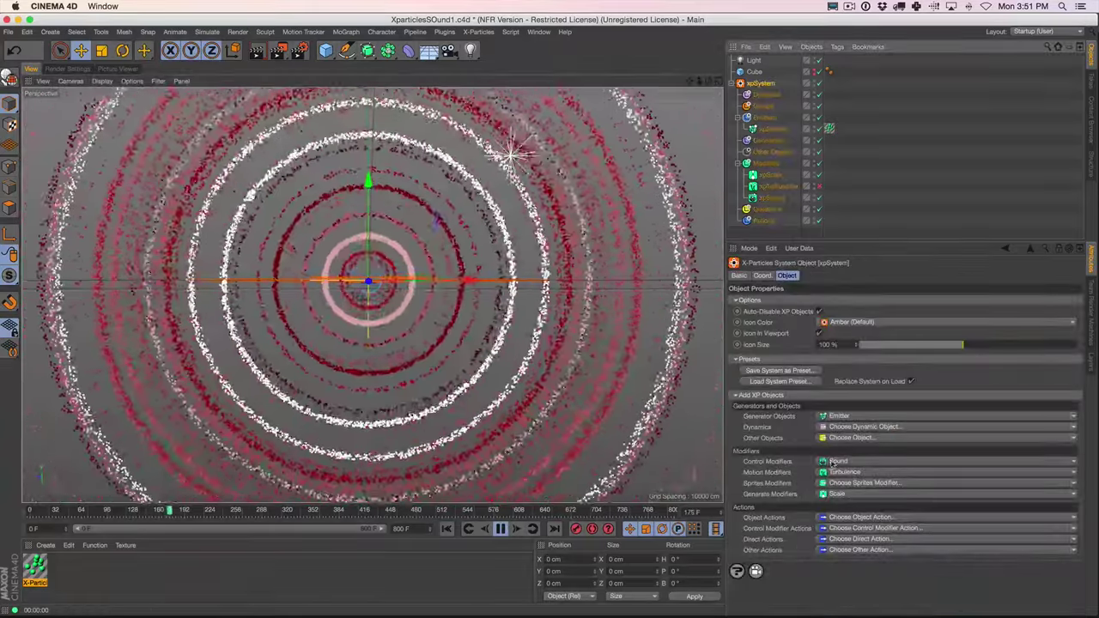
click(836, 471)
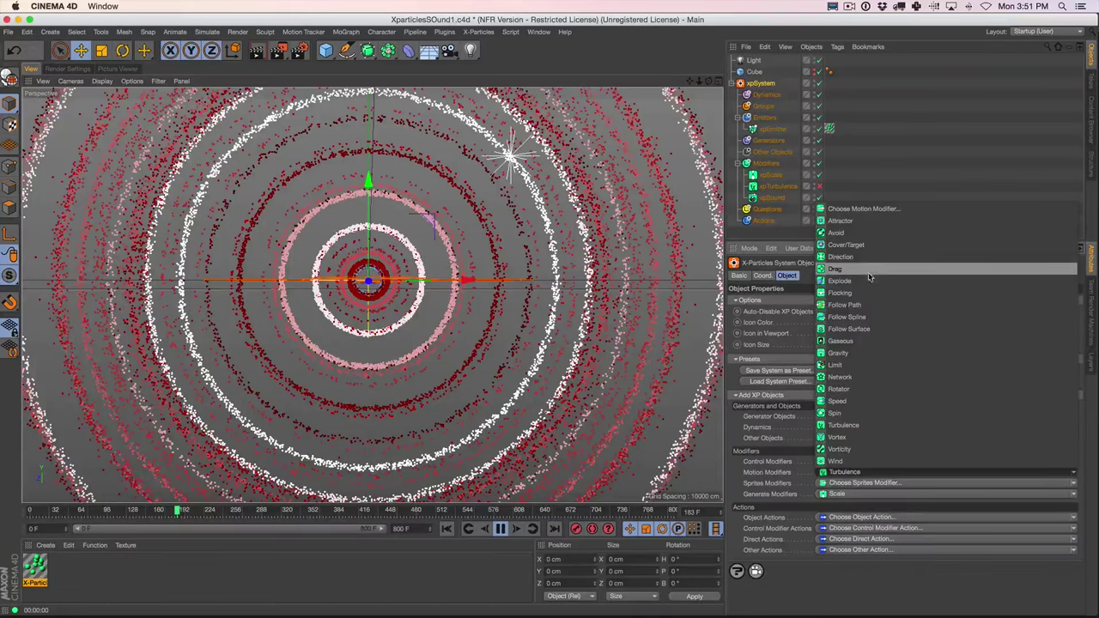
click(861, 353)
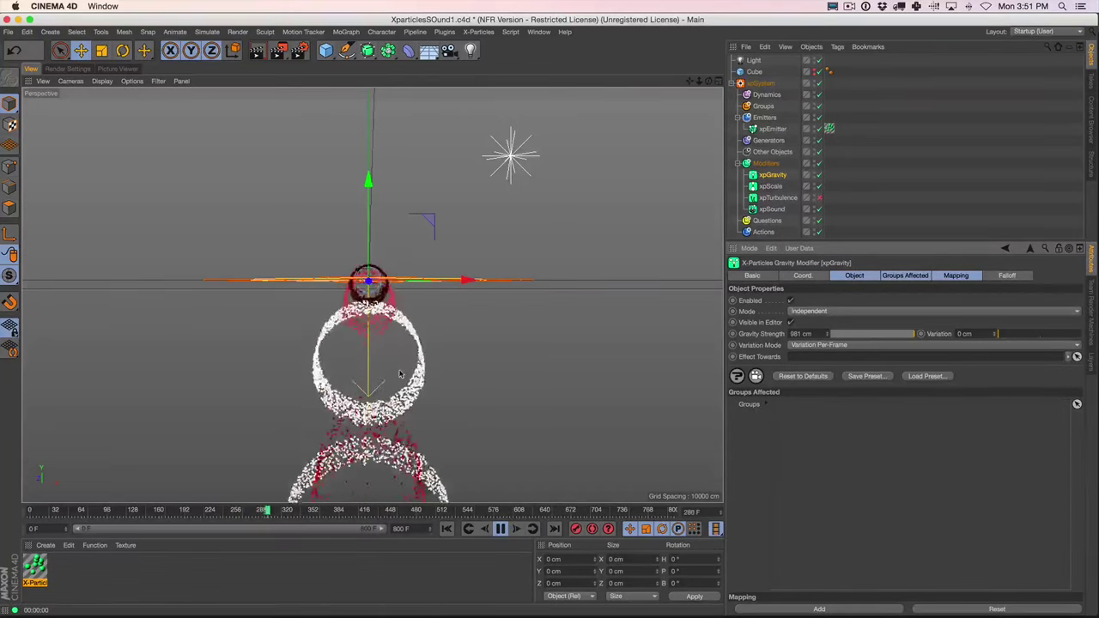
Raise the Max value of xpSound's Speed mapping to 395 and check the particles in the four-view and perspective layouts
click(788, 198)
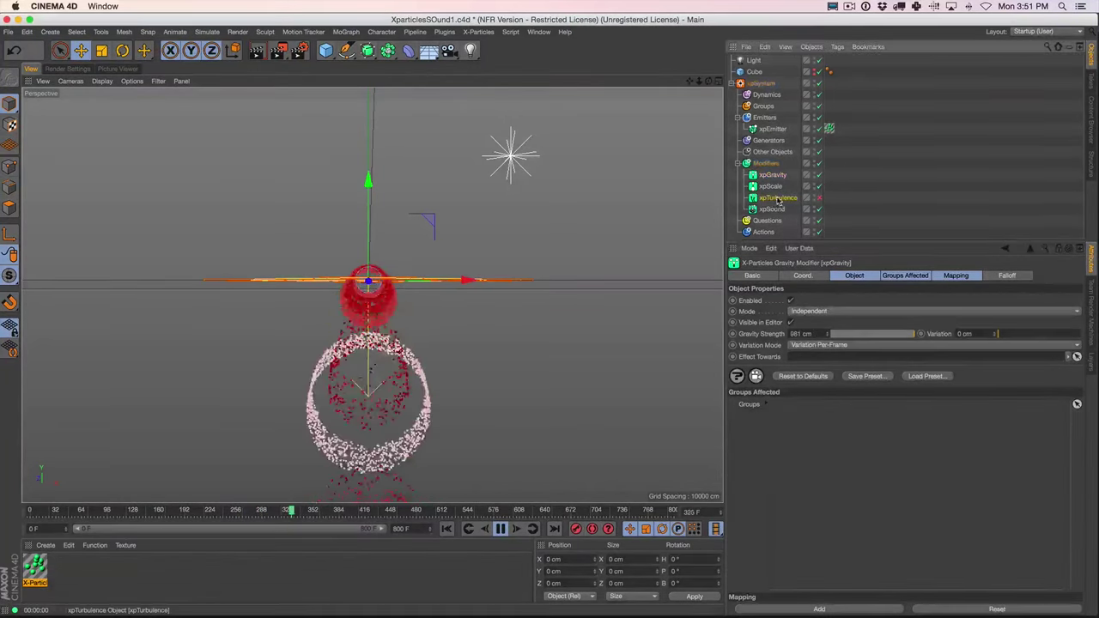
click(781, 185)
click(772, 209)
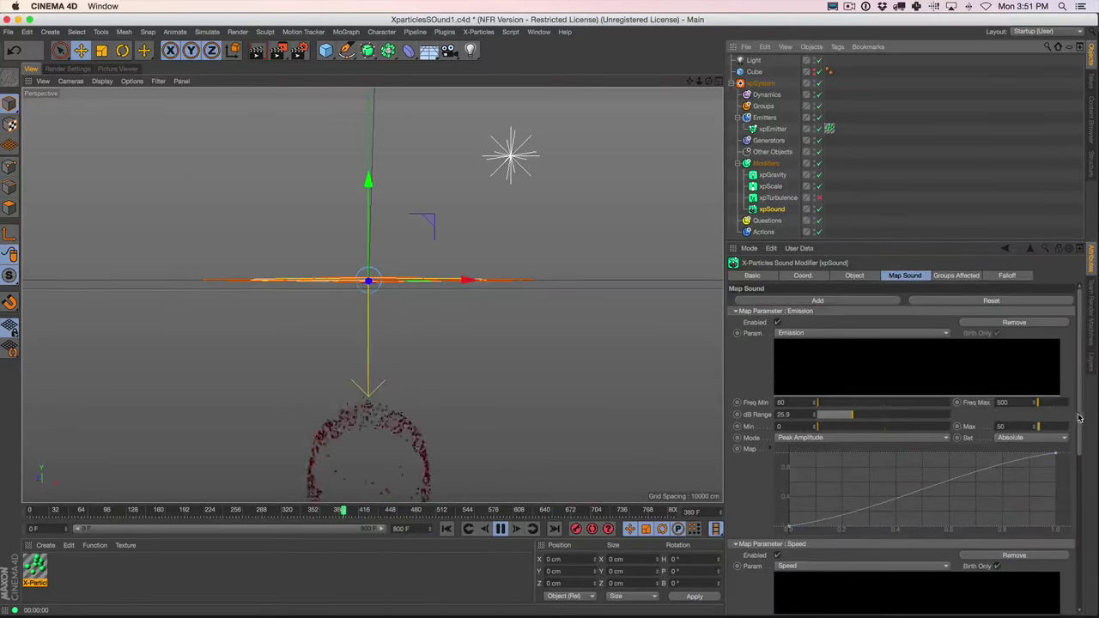
scroll(1030, 412, down, 5)
key(F5)
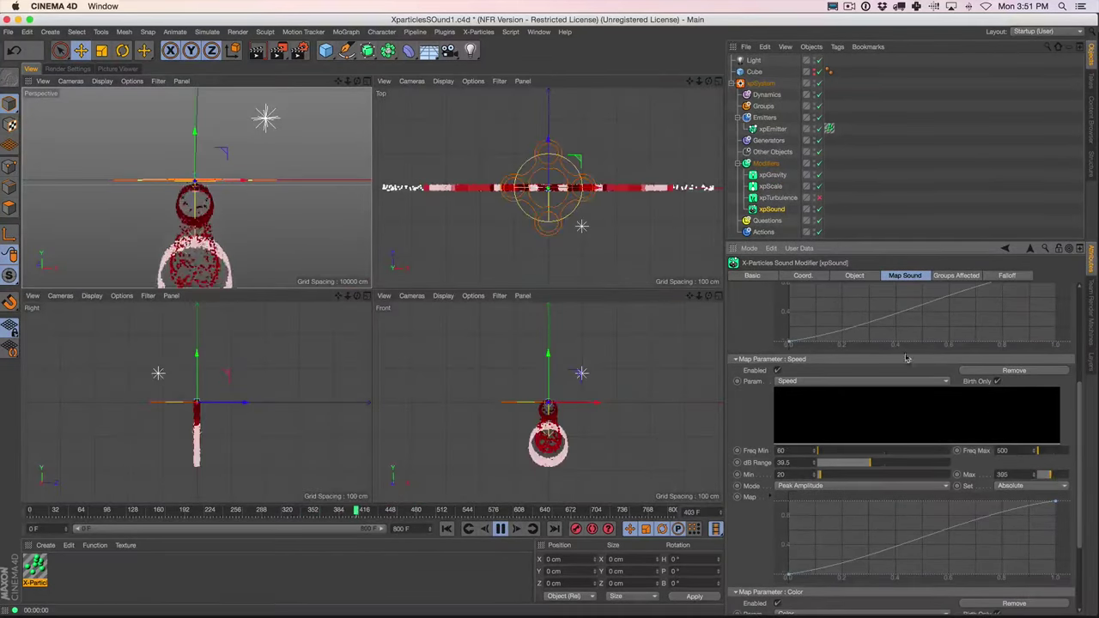
key(F1)
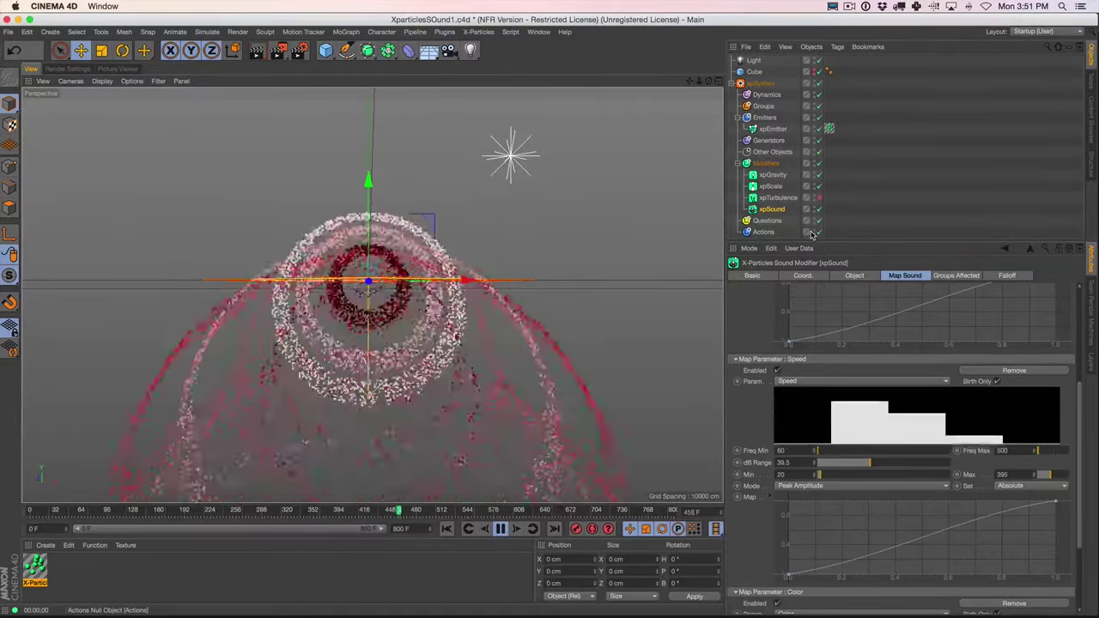
Set xpGravity's Gravity Strength to 669 cm
click(772, 175)
click(764, 187)
click(774, 176)
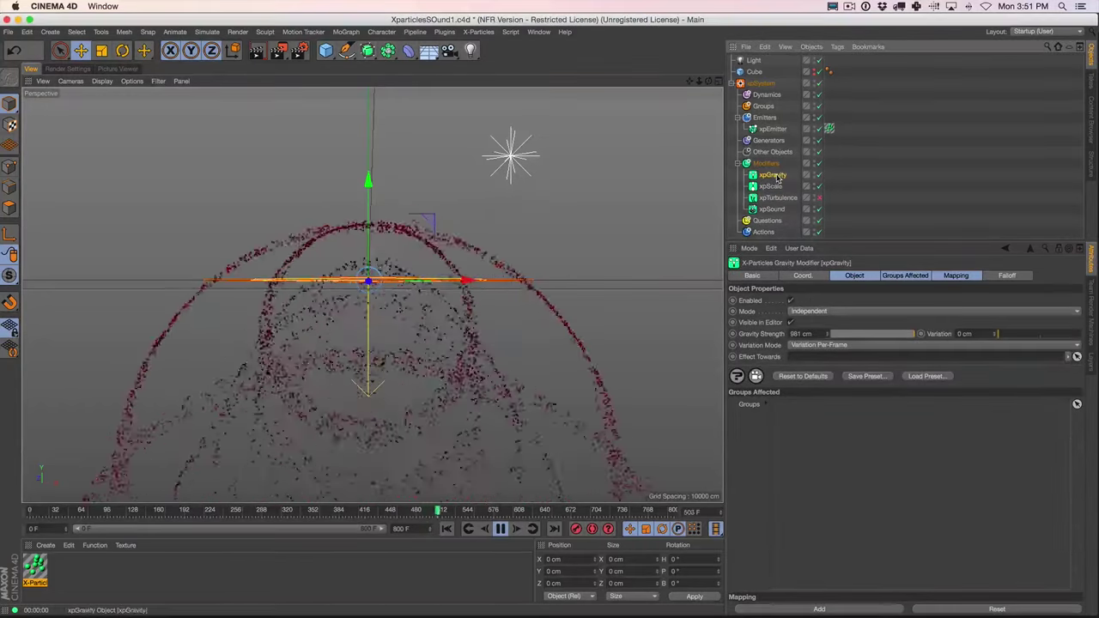
click(860, 276)
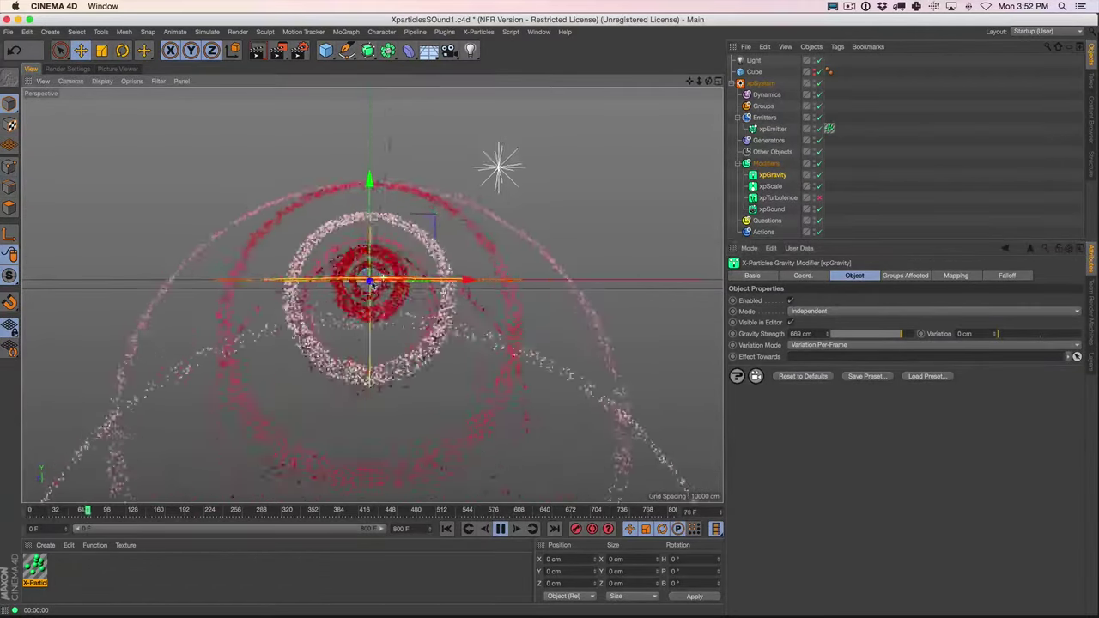
Enable the xpTurbulence modifier again and change its Noise Type from Curl to Turbulence
click(816, 198)
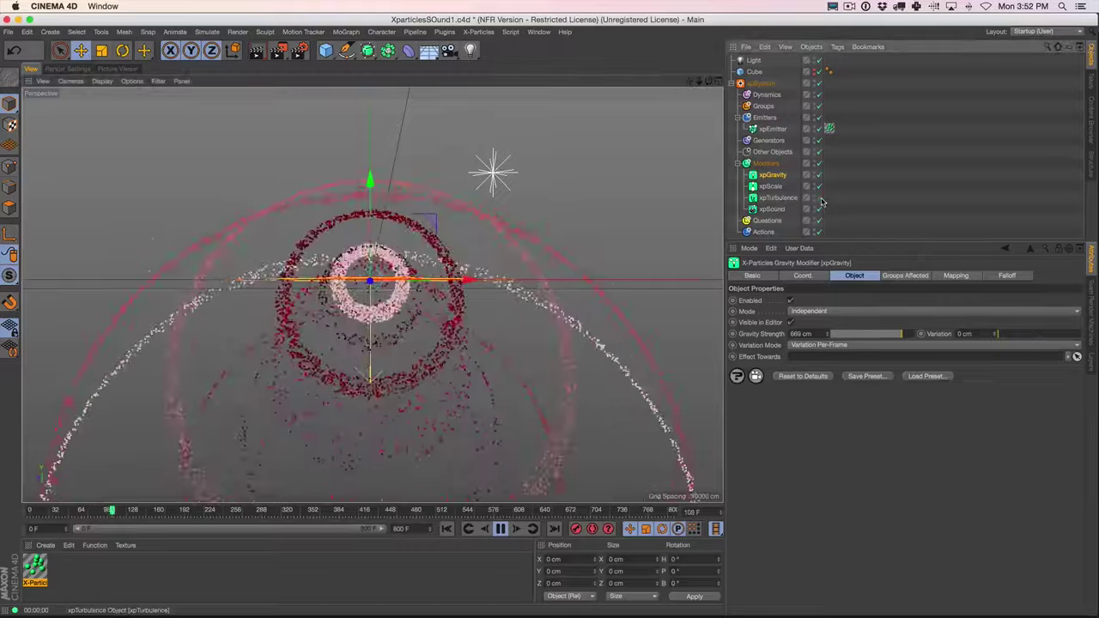
click(778, 198)
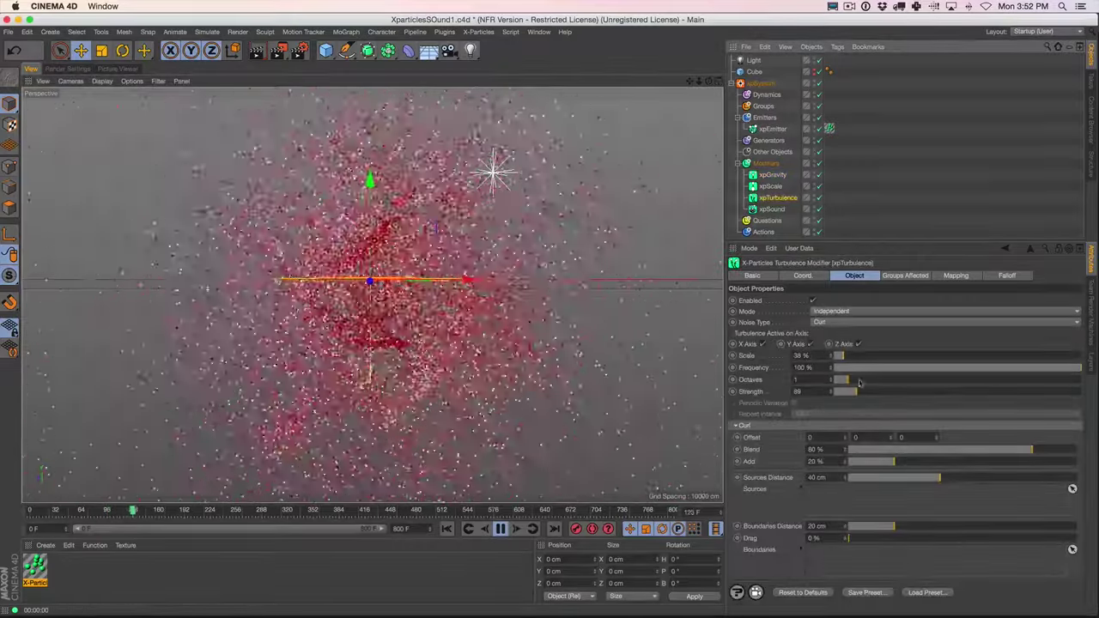
click(829, 321)
click(829, 337)
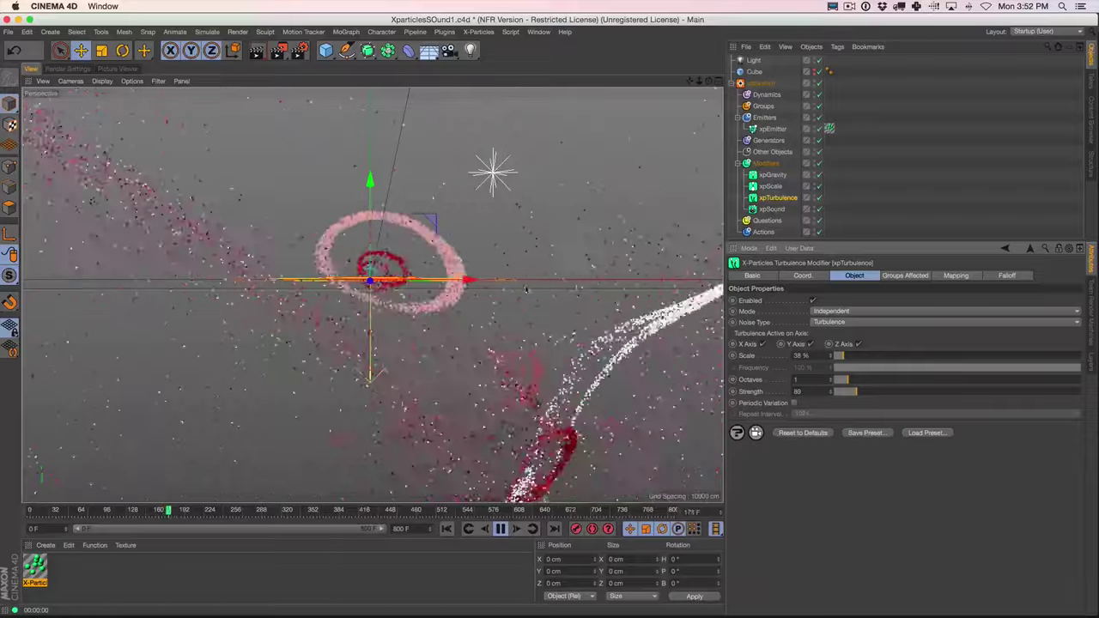
Set xpTurbulence's Scale to 26 % and Strength to 13 while replaying the animation from the start
drag(841, 355, 831, 354)
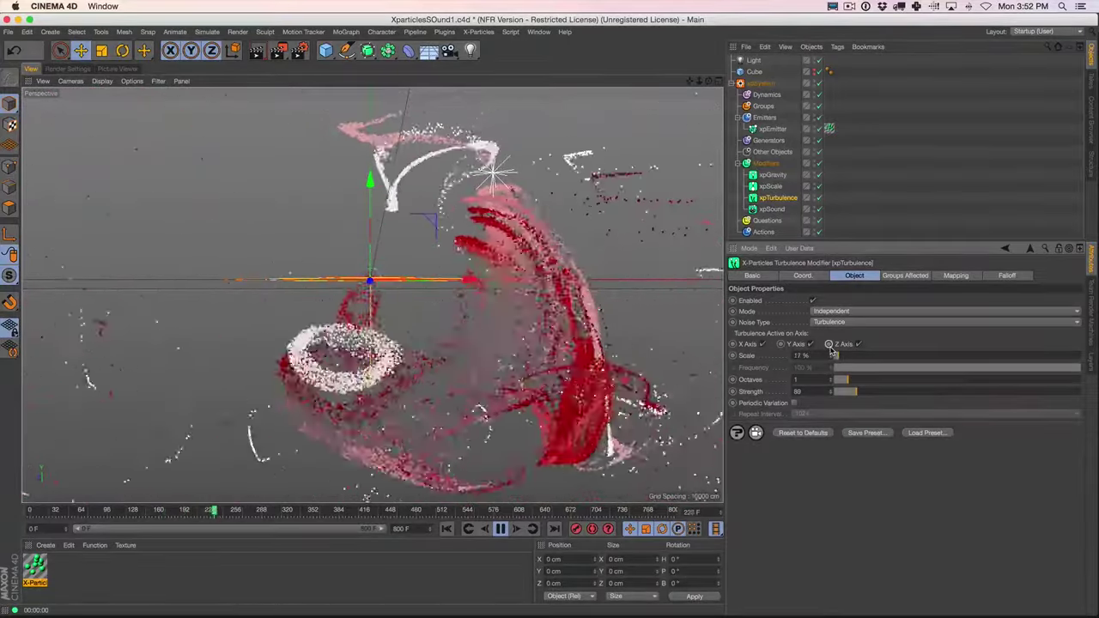
drag(833, 392, 834, 397)
click(446, 530)
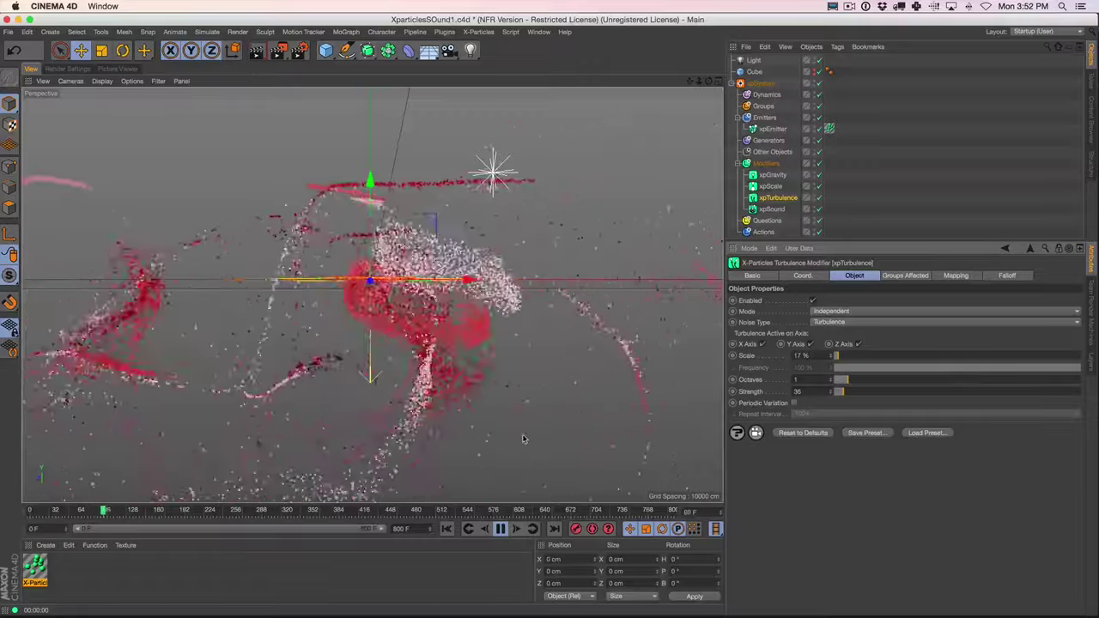
drag(839, 392, 837, 355)
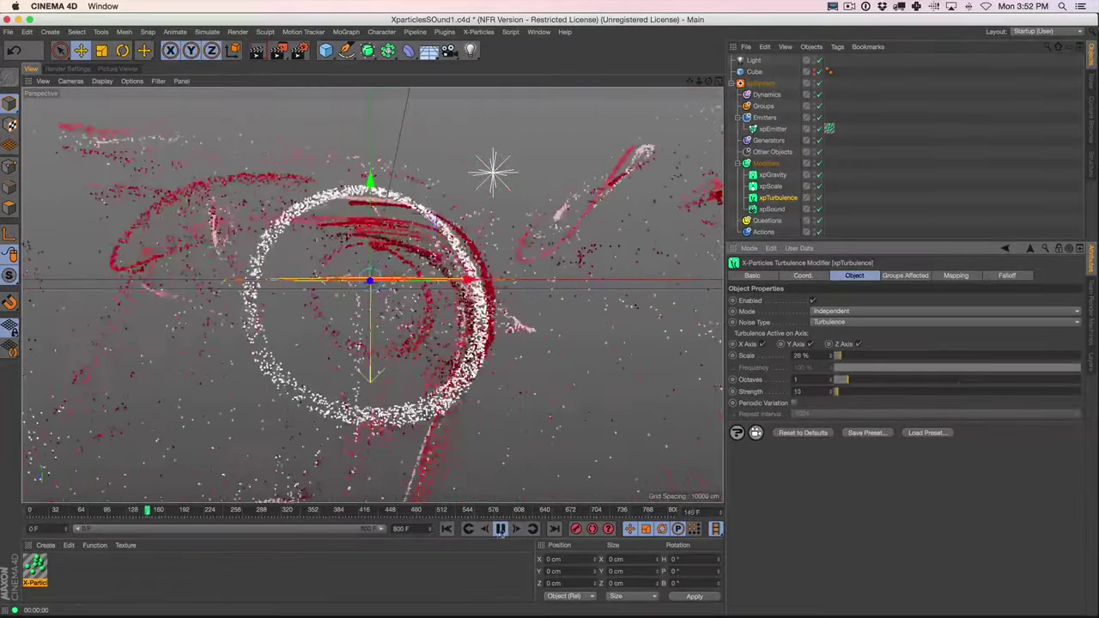
click(447, 530)
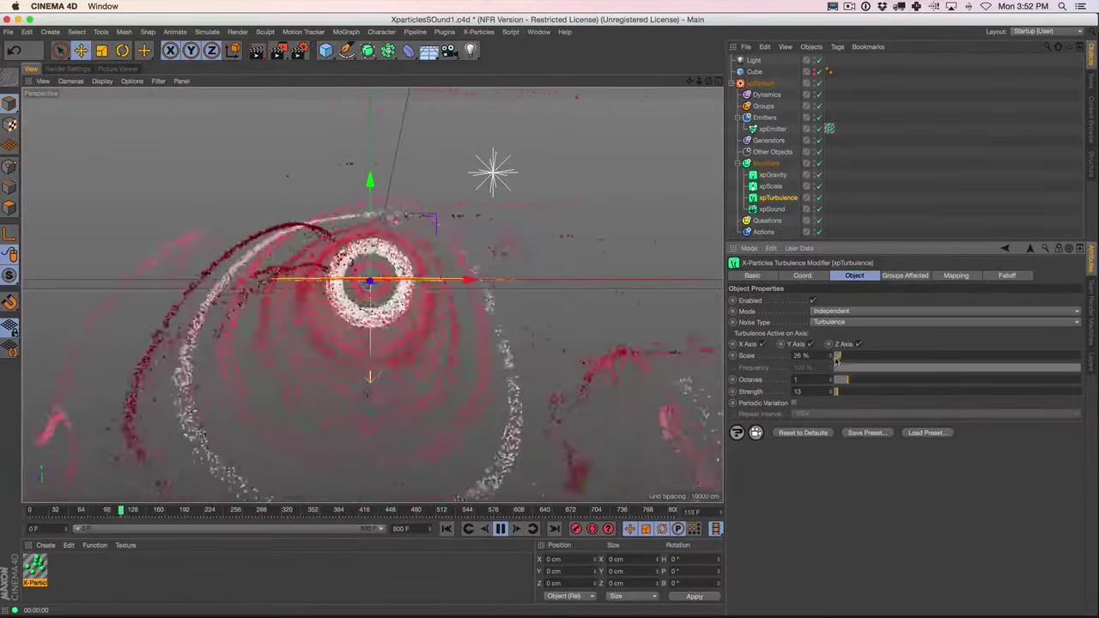
Turn off xpTurbulence's Y Axis and render the view at frames 297 and 32
click(810, 343)
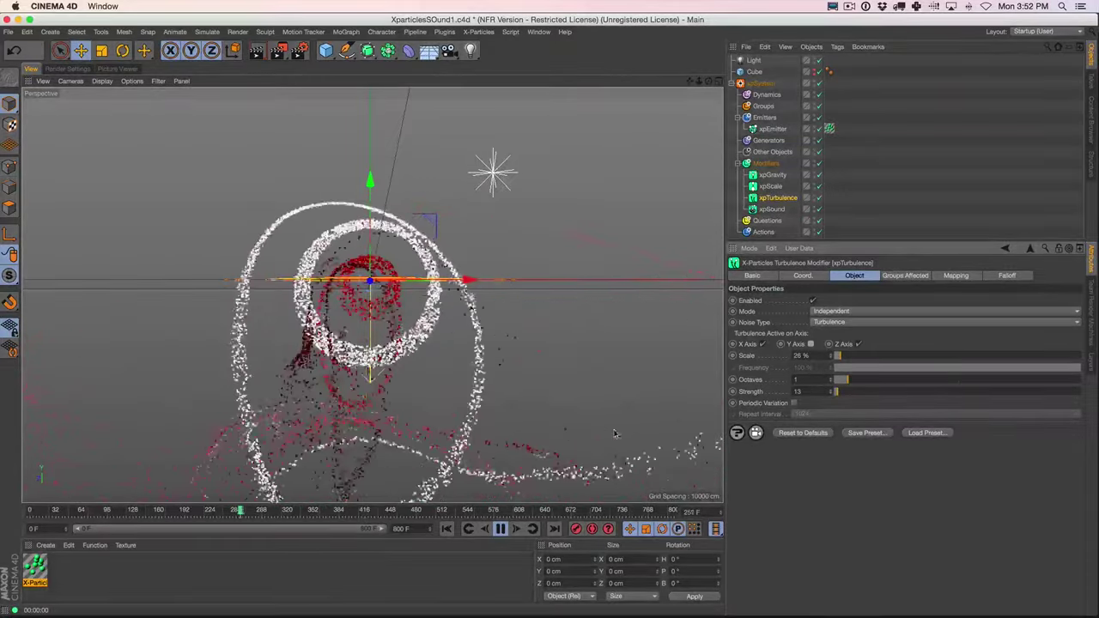
click(500, 528)
click(258, 51)
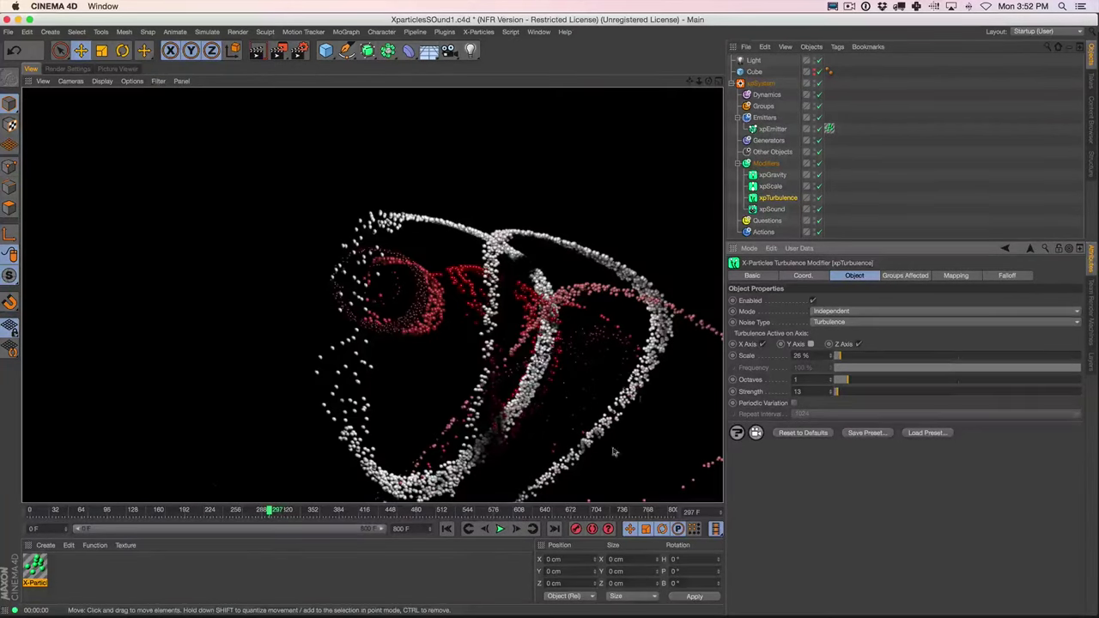
click(446, 528)
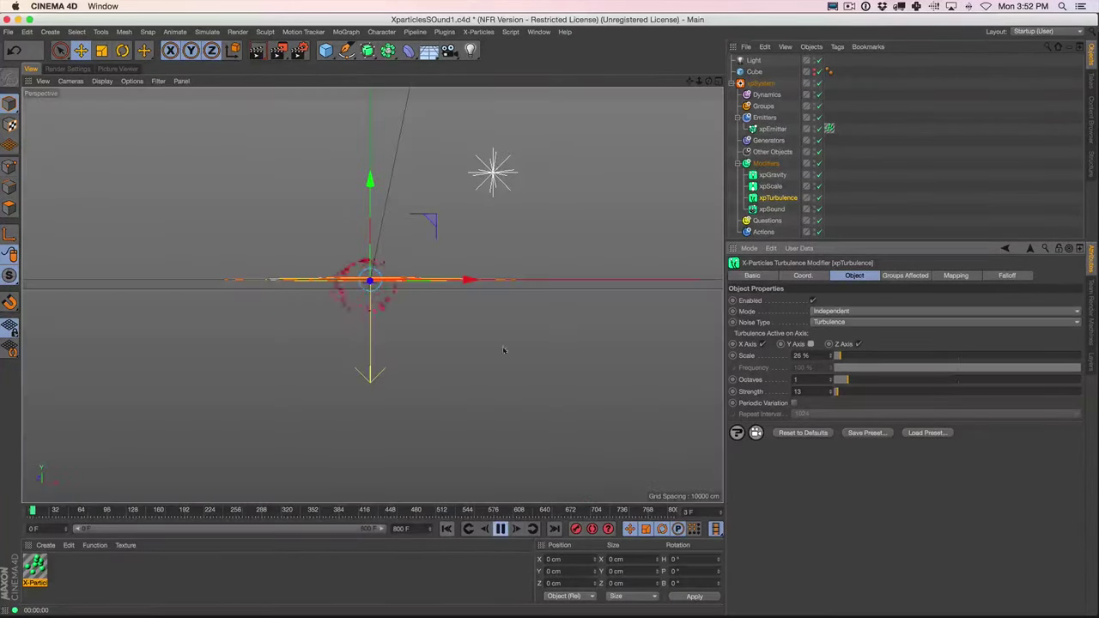
key(super+r)
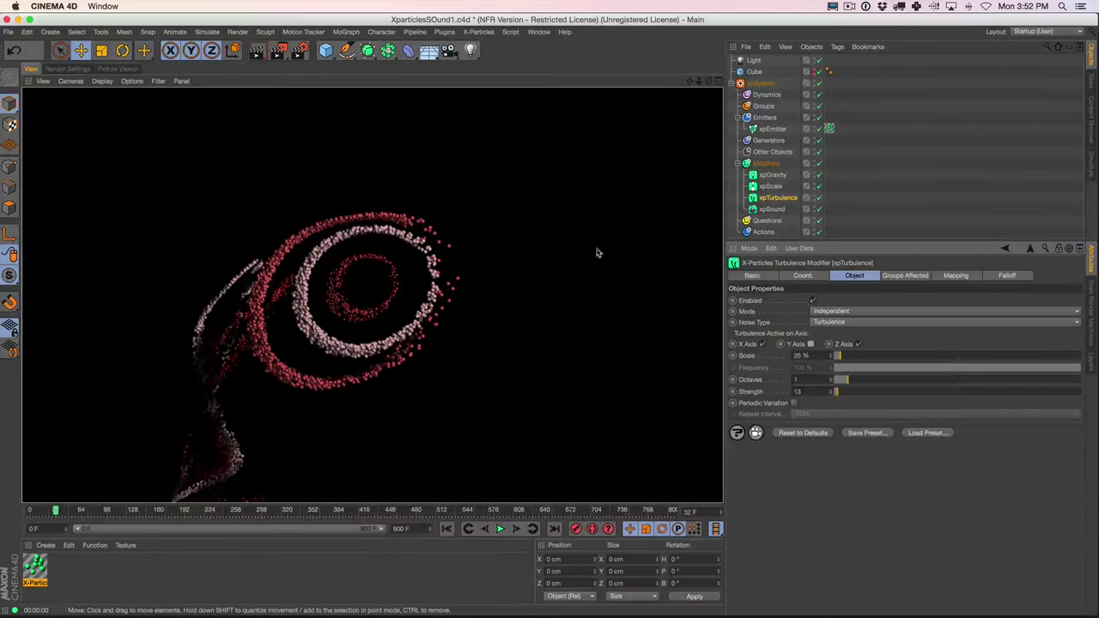
Show the xpEmitter's object and emission settings and replay the animation from the start
click(773, 129)
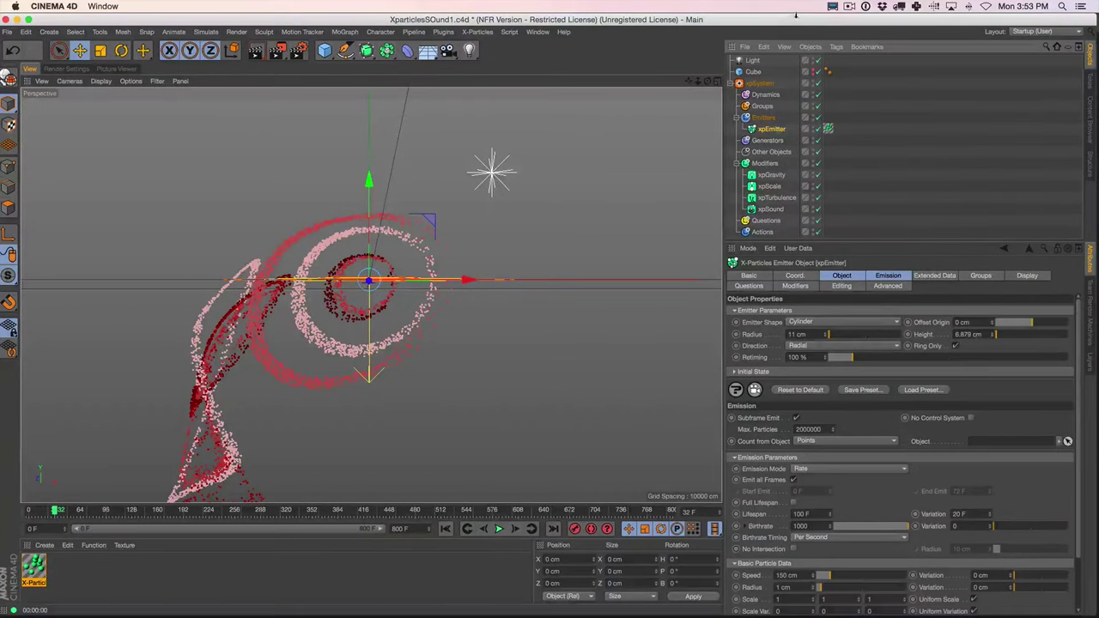
click(776, 141)
click(777, 128)
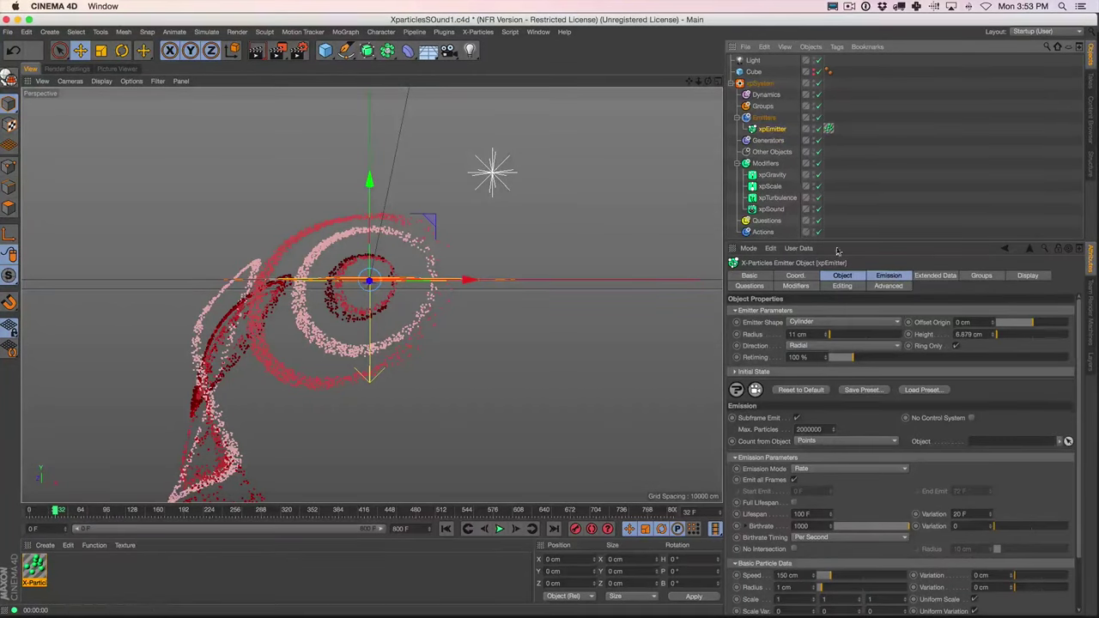
click(775, 139)
click(774, 130)
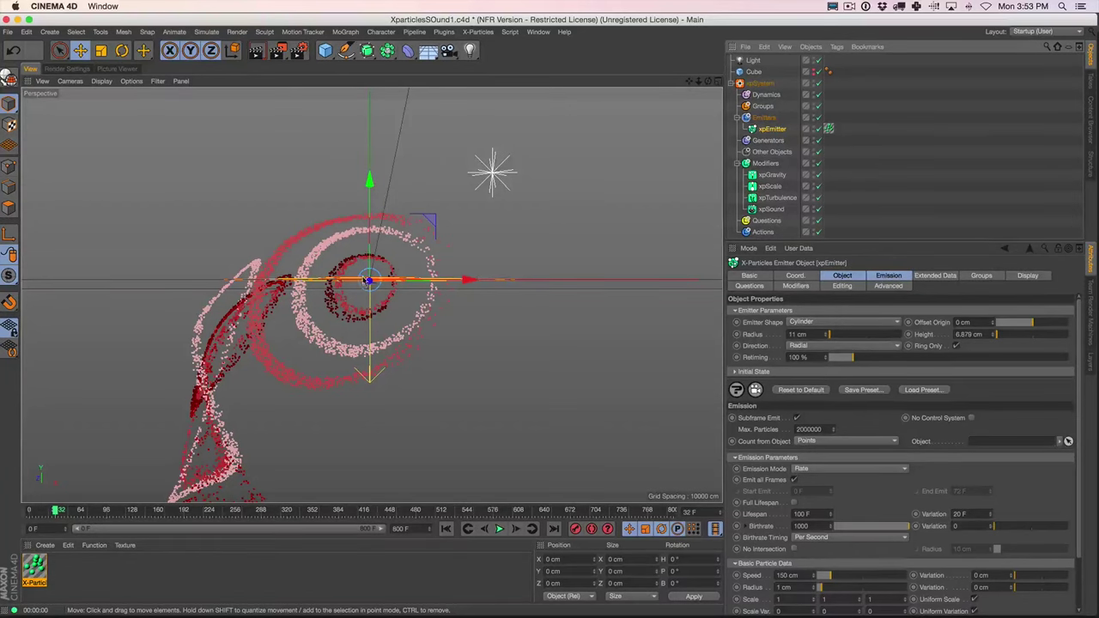
click(445, 528)
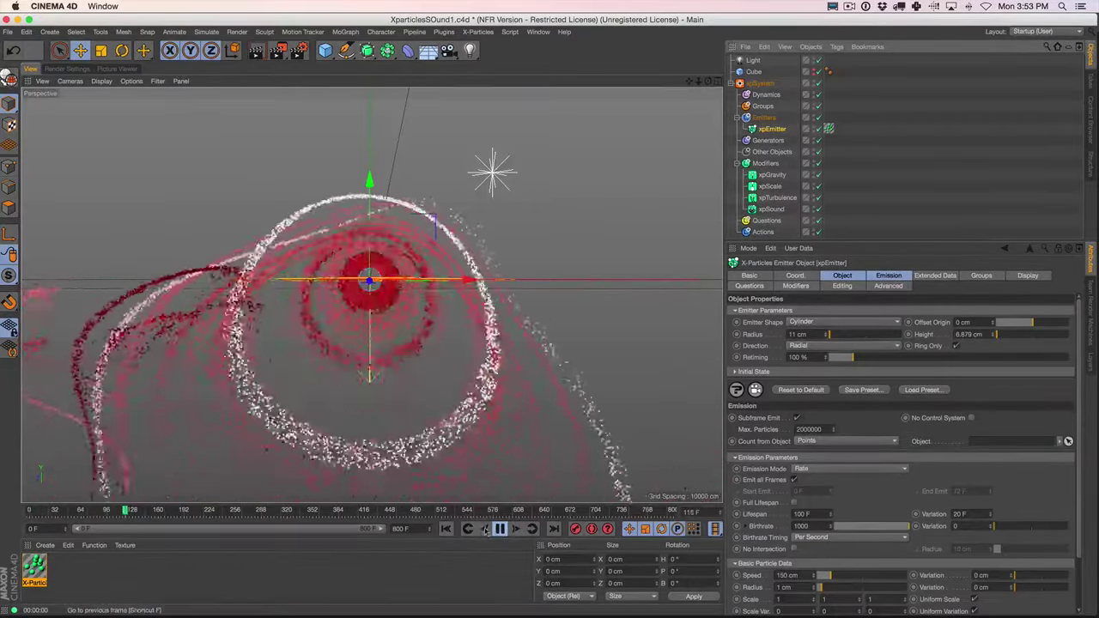
Add a Signal tag to xpEmitter and link the emitter's Radius parameter to it
click(444, 31)
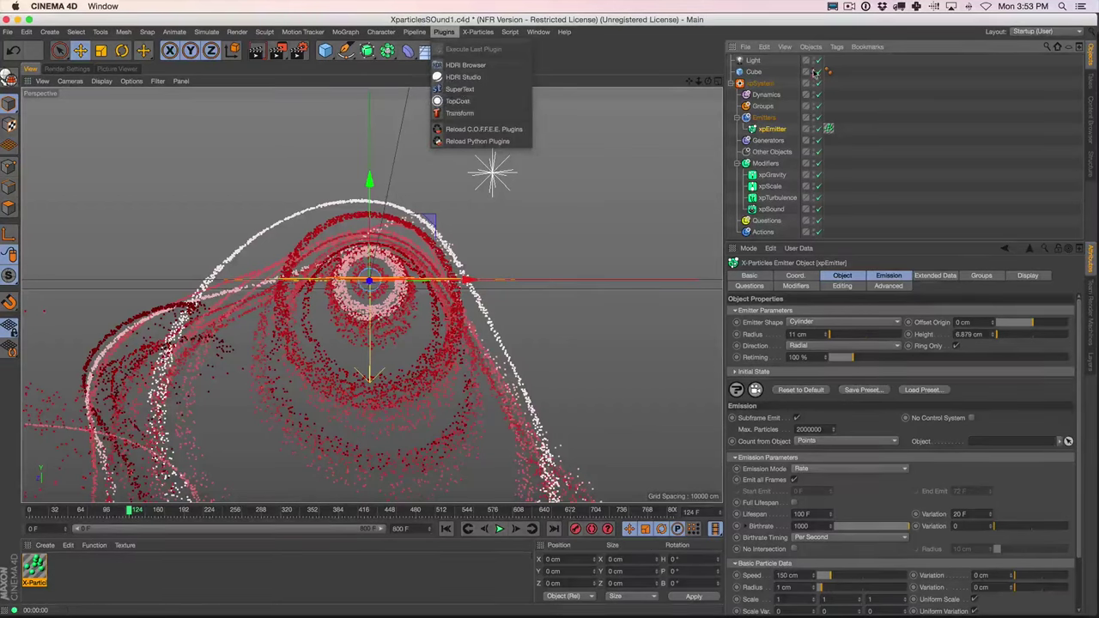
click(837, 47)
click(872, 196)
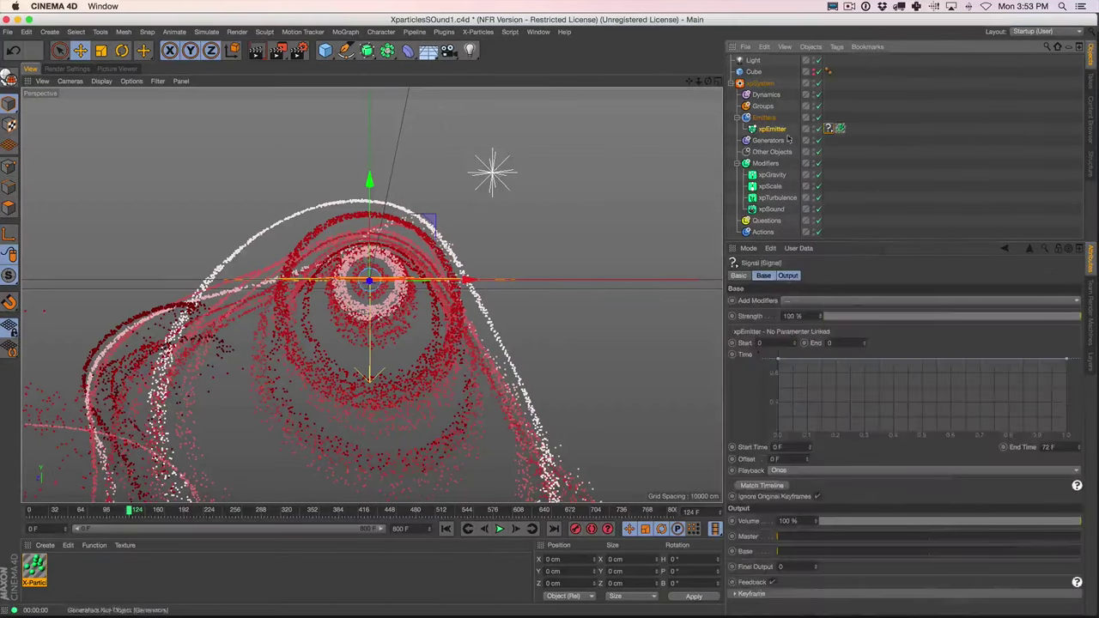
click(770, 128)
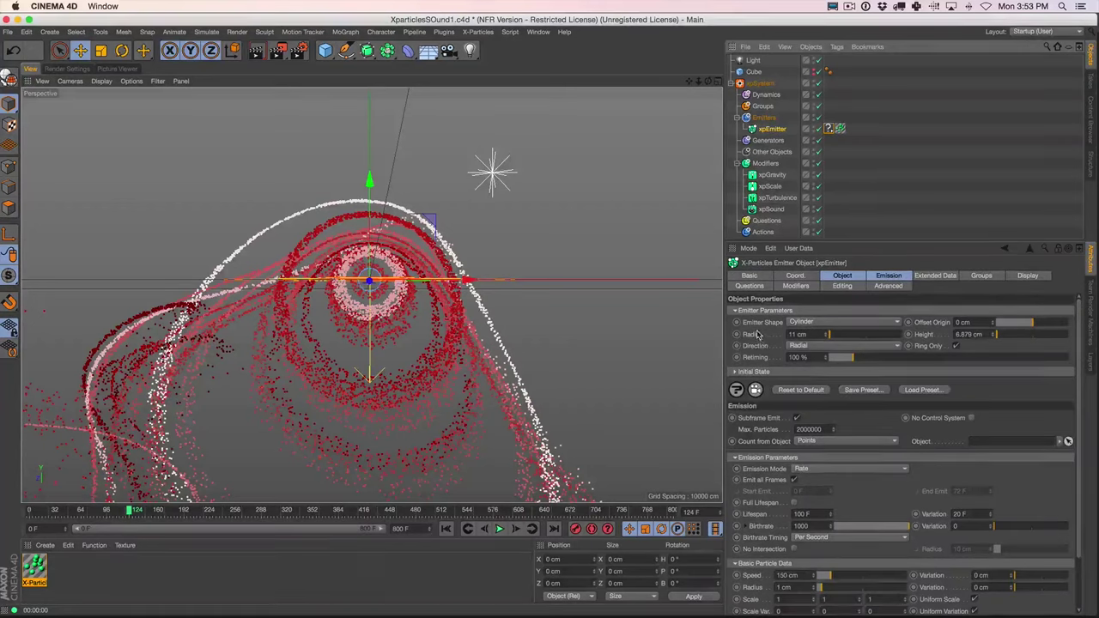
drag(826, 336, 784, 336)
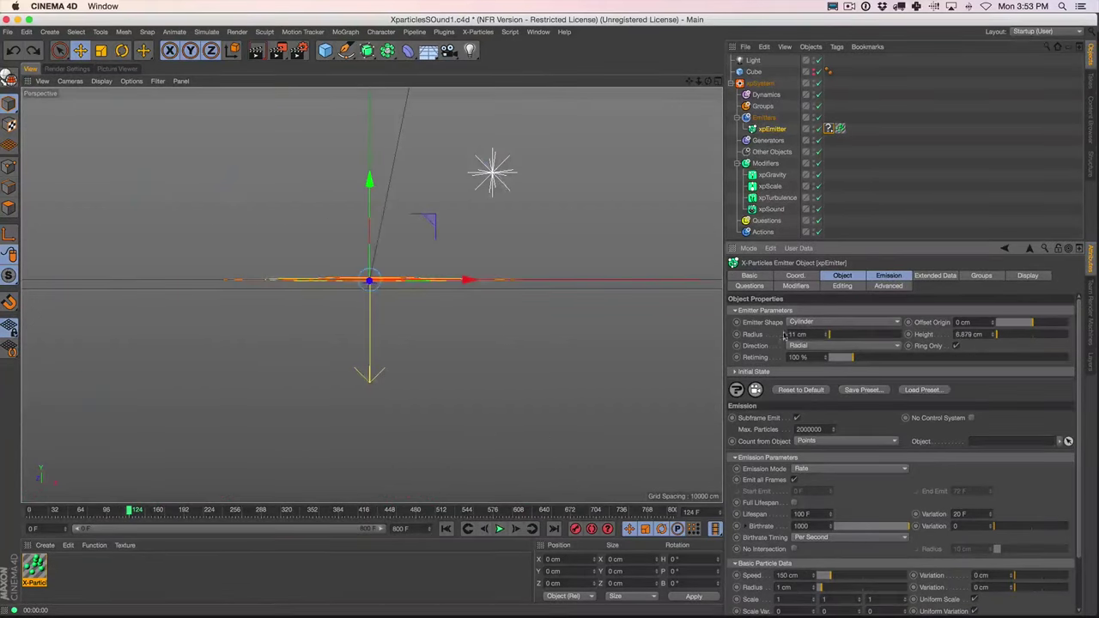
Add a Sin modifier to the Radius signal and show its settings
click(828, 130)
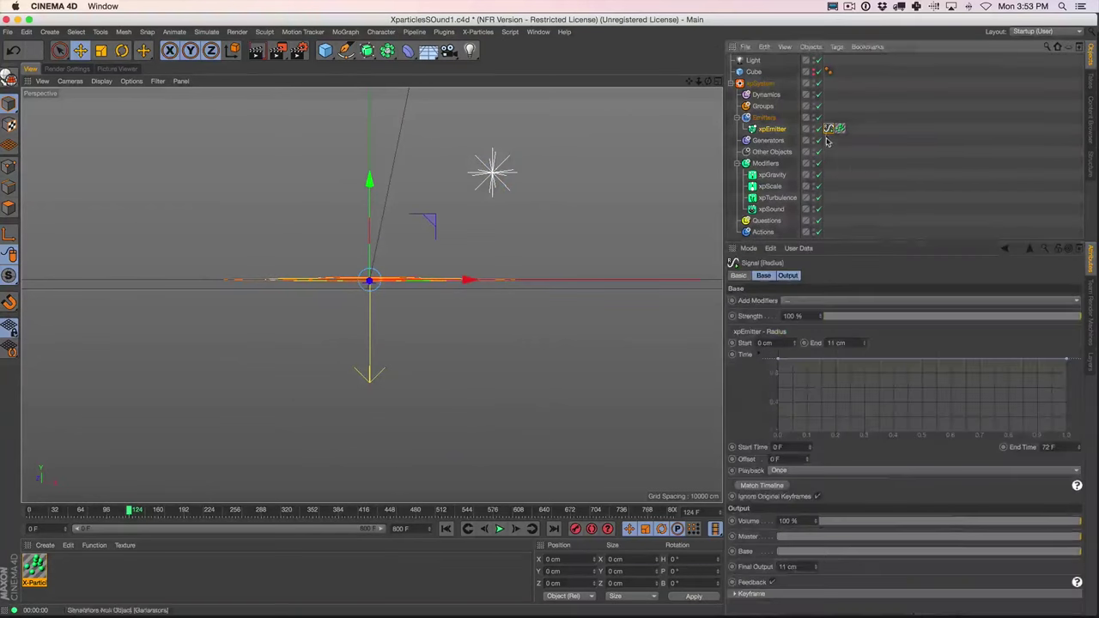
click(785, 299)
click(794, 302)
click(796, 302)
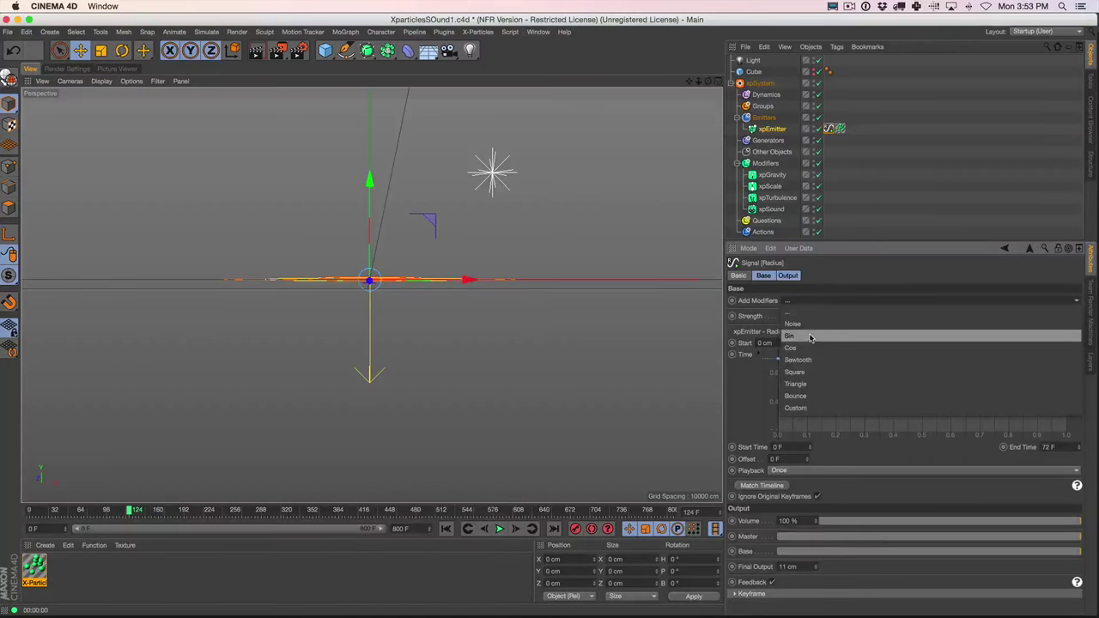
click(809, 336)
click(790, 275)
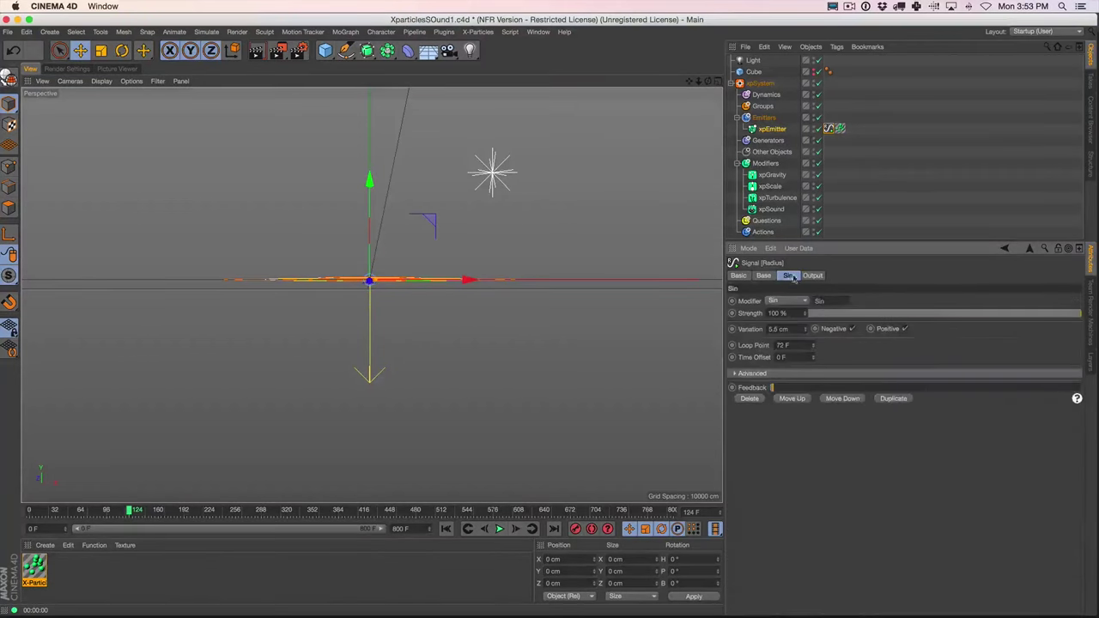
Turn off Negative for the Sin modifier, set Variation to 105 cm and Loop Point to 20 F, and play the result
click(851, 329)
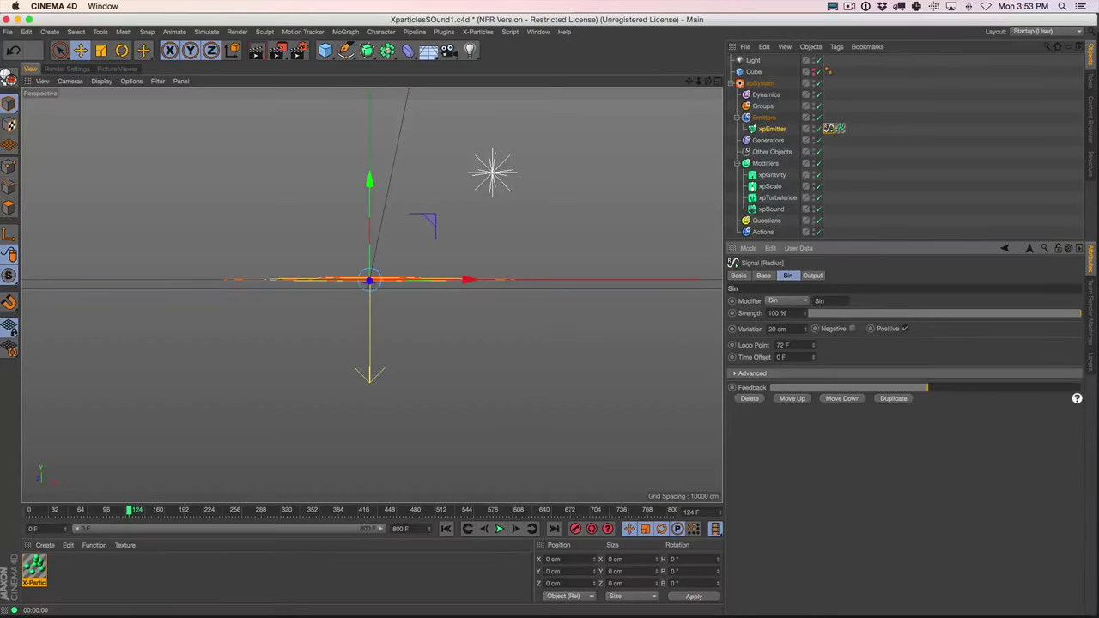
text(20)
key(Return)
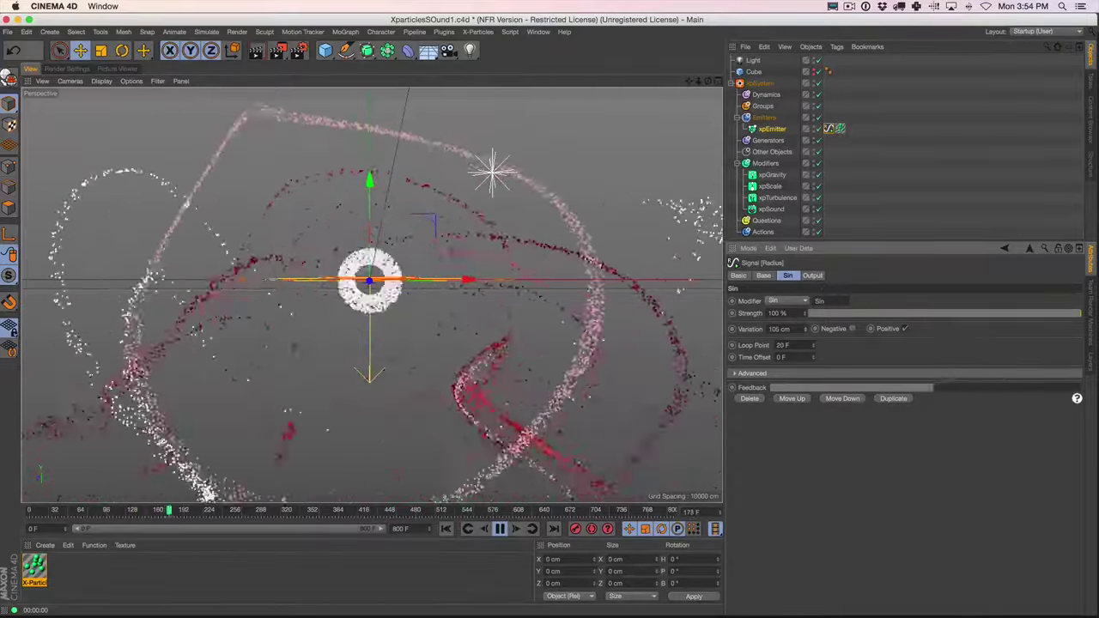
click(499, 529)
click(447, 529)
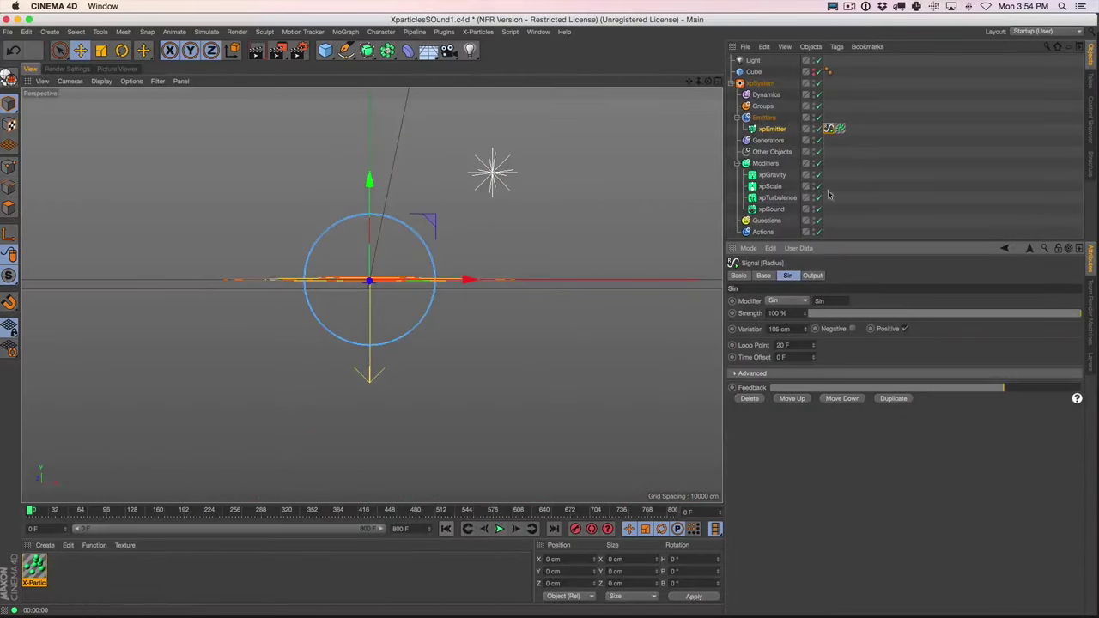
Add a second Signal tag to xpEmitter
click(773, 128)
click(836, 47)
key(Escape)
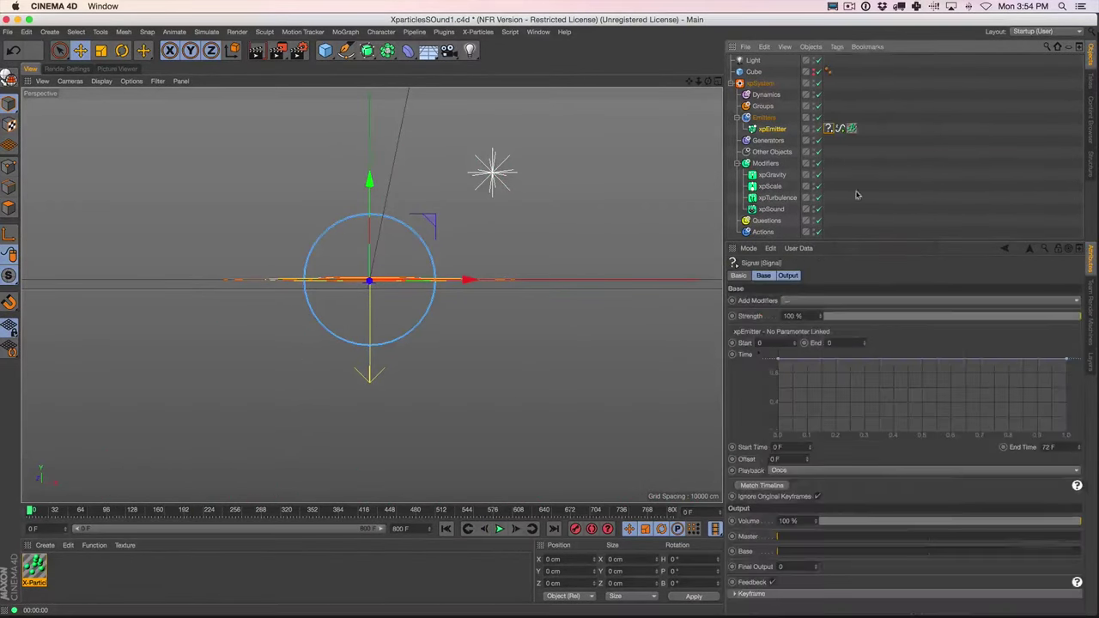
Link xpEmitter's Rotation coordinates to the second Signal tag and show that tag's settings
click(771, 129)
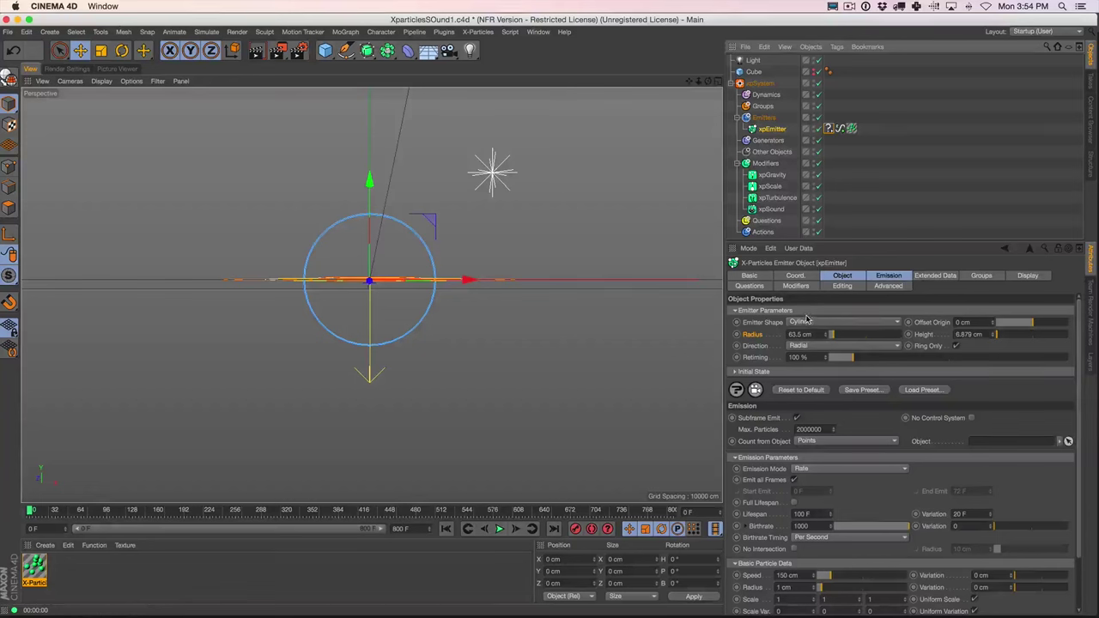
click(796, 275)
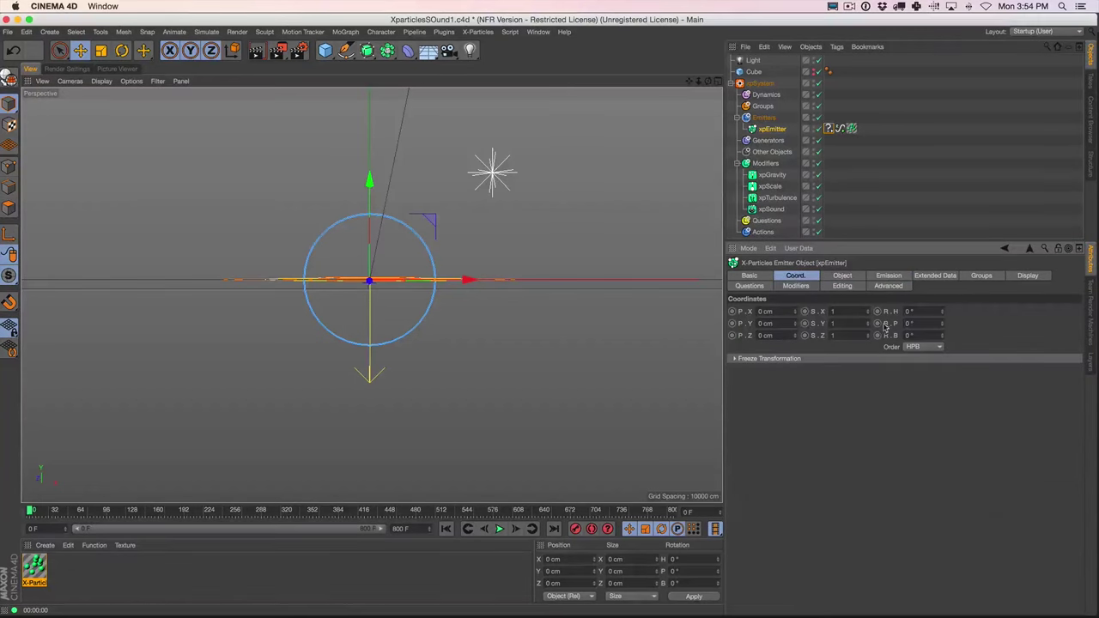
click(828, 129)
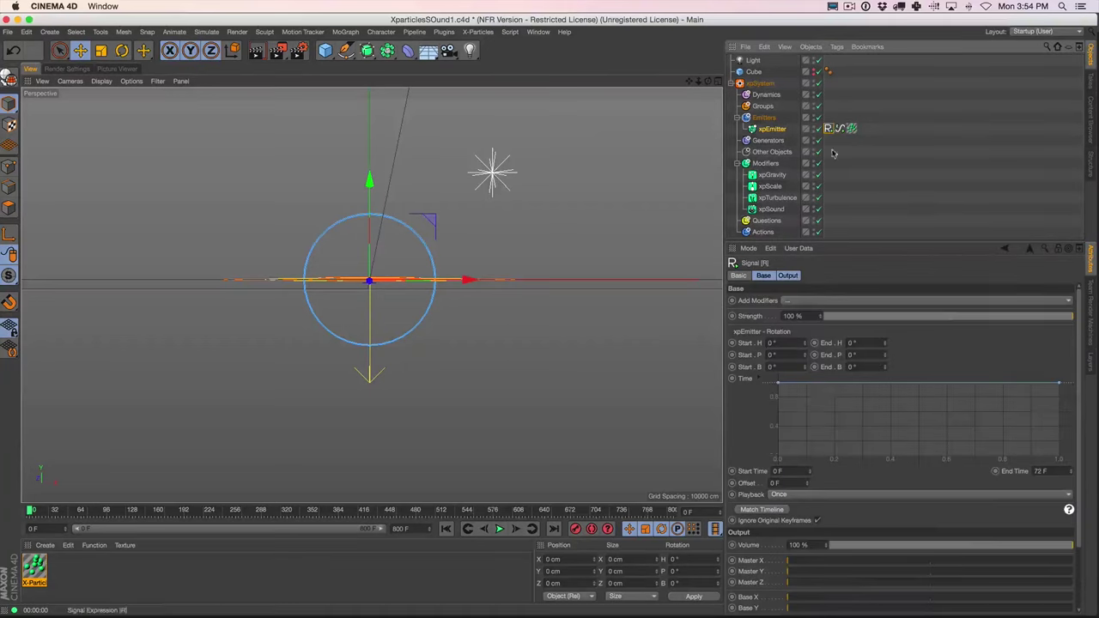
Add a Noise modifier to the Rotation signal with Variation H 192°, P 158° and B 178°, and play the simulation
click(795, 301)
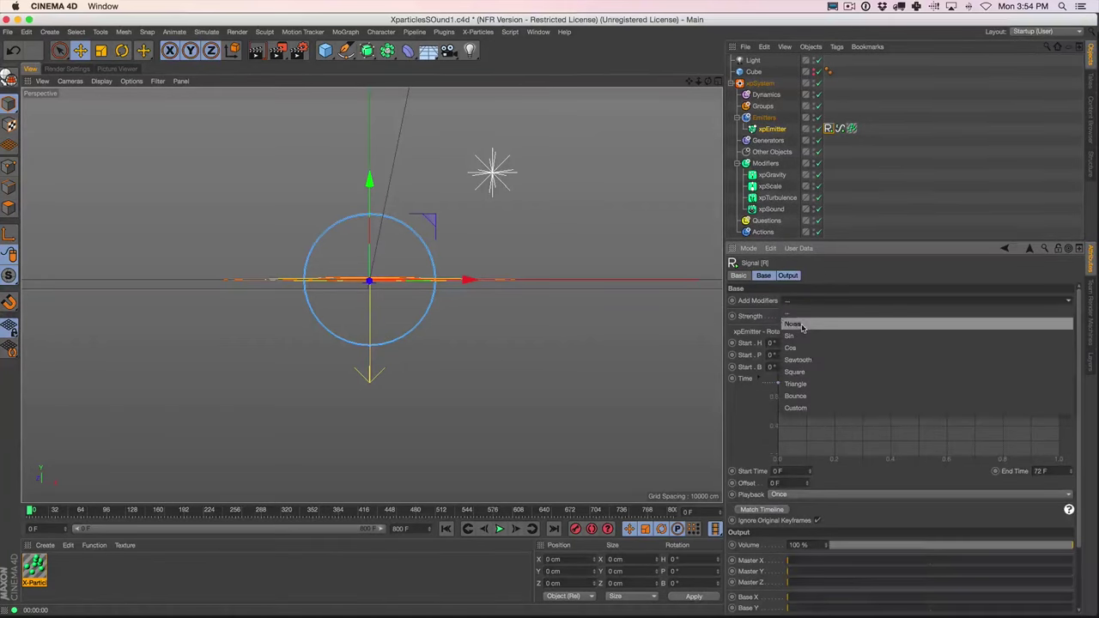
click(802, 326)
drag(816, 341, 822, 297)
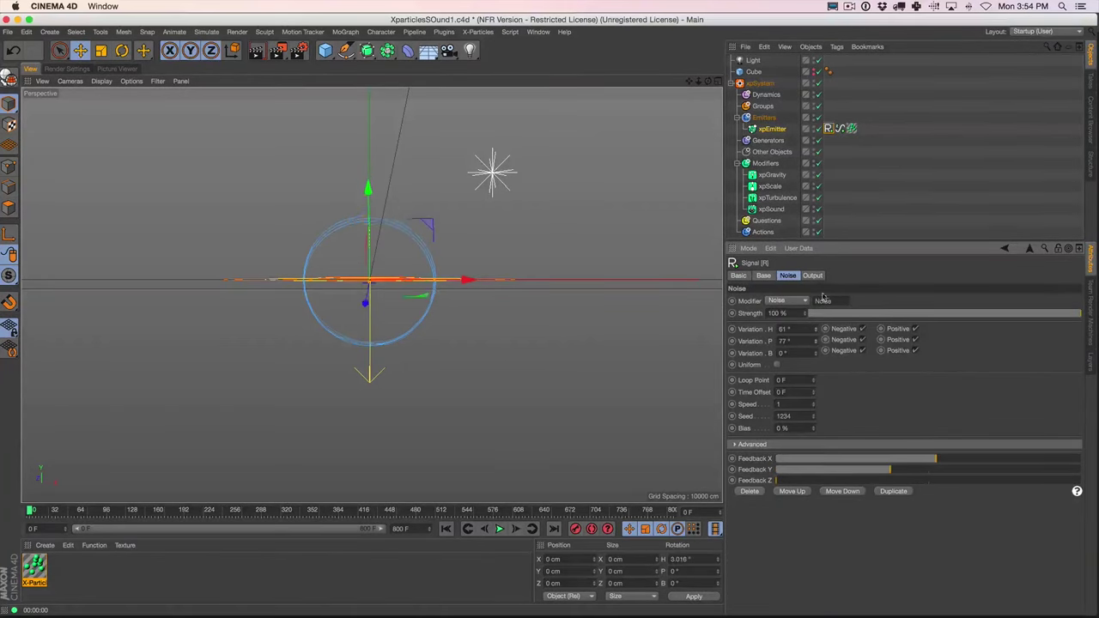
drag(817, 353, 828, 292)
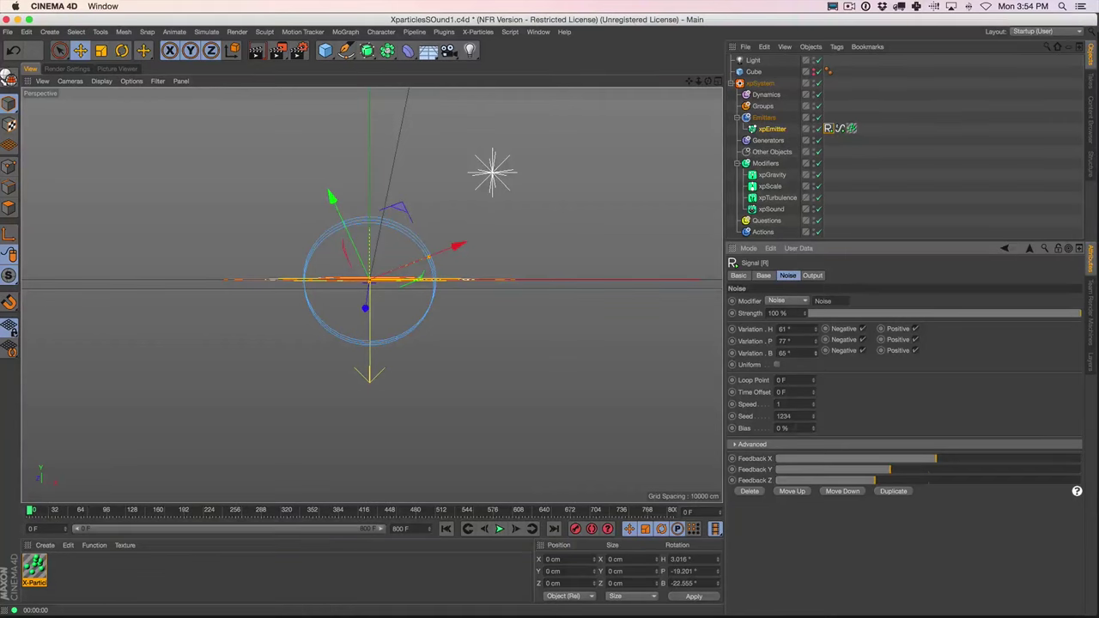
click(500, 529)
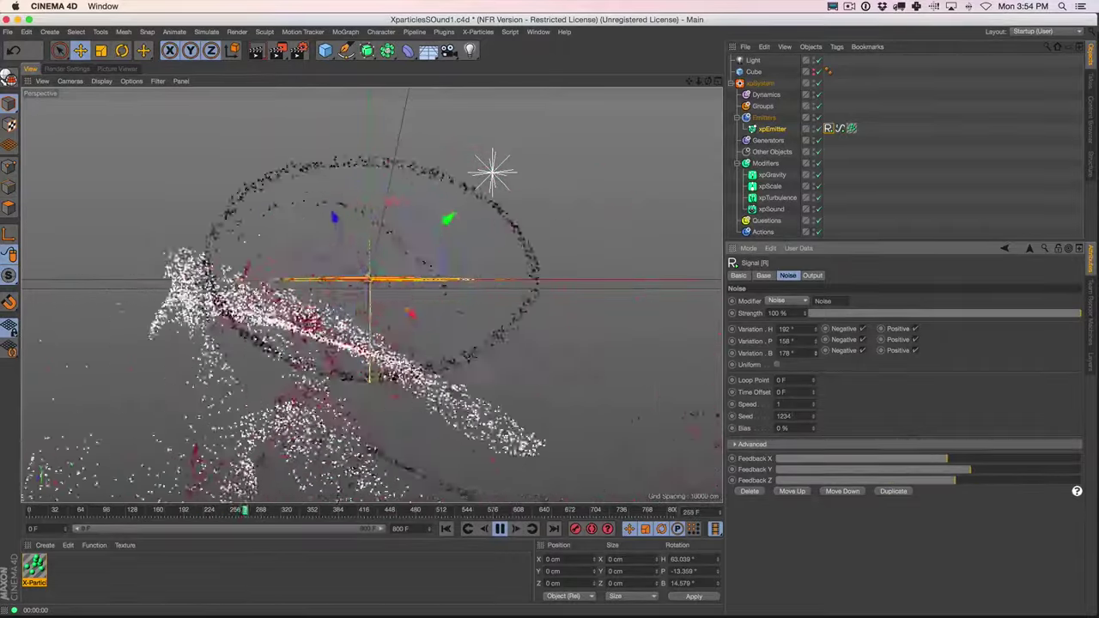
Try a Speed of 2 for the rotation Noise modifier, and settle on 0.5
text(2)
key(Return)
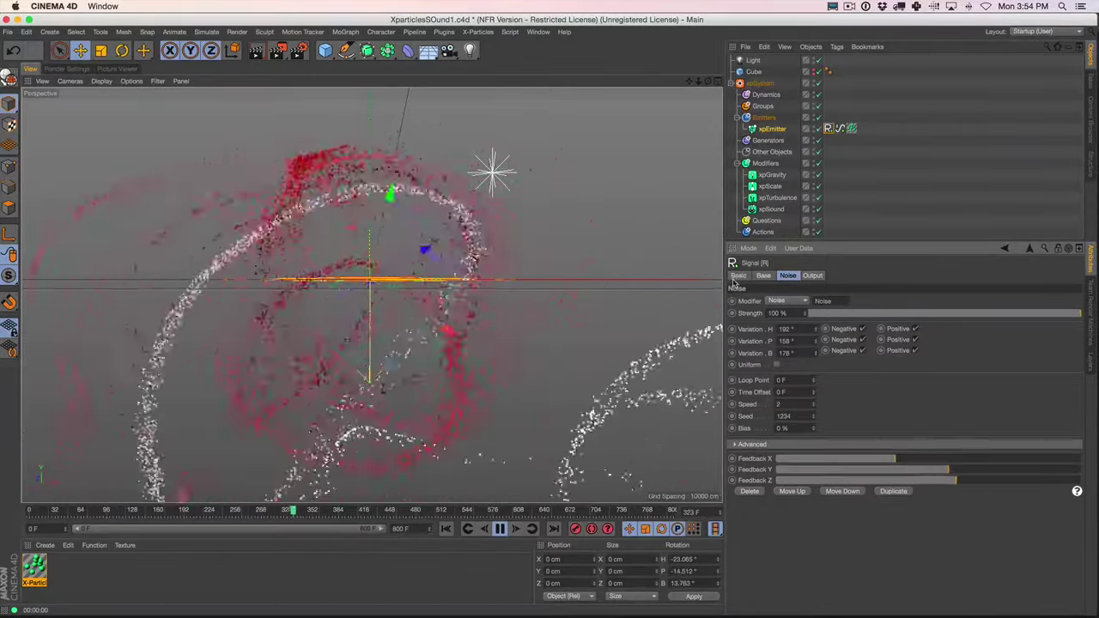
double_click(778, 403)
text(0.5)
key(Return)
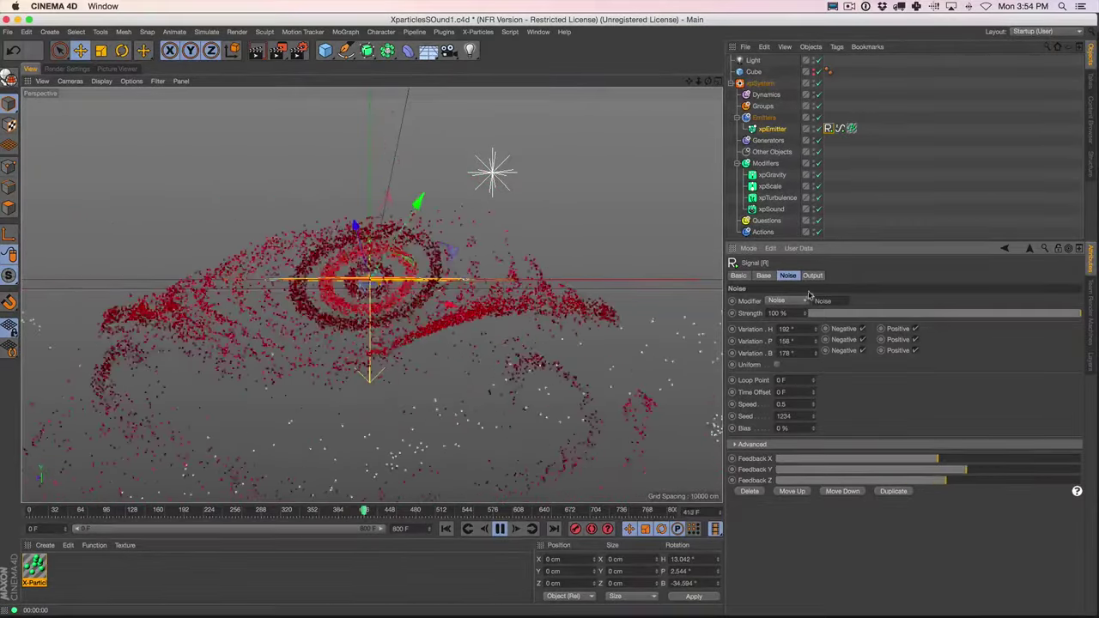
Stop playback, add a third Signal tag to xpEmitter and link the emitter's Position coordinates to it
click(771, 128)
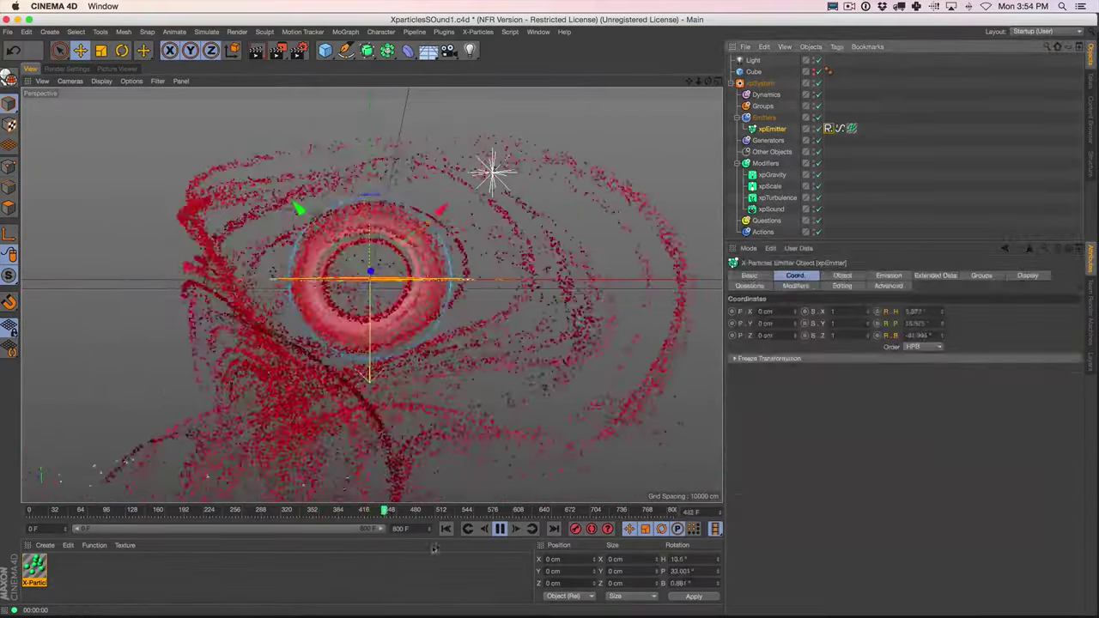
click(781, 274)
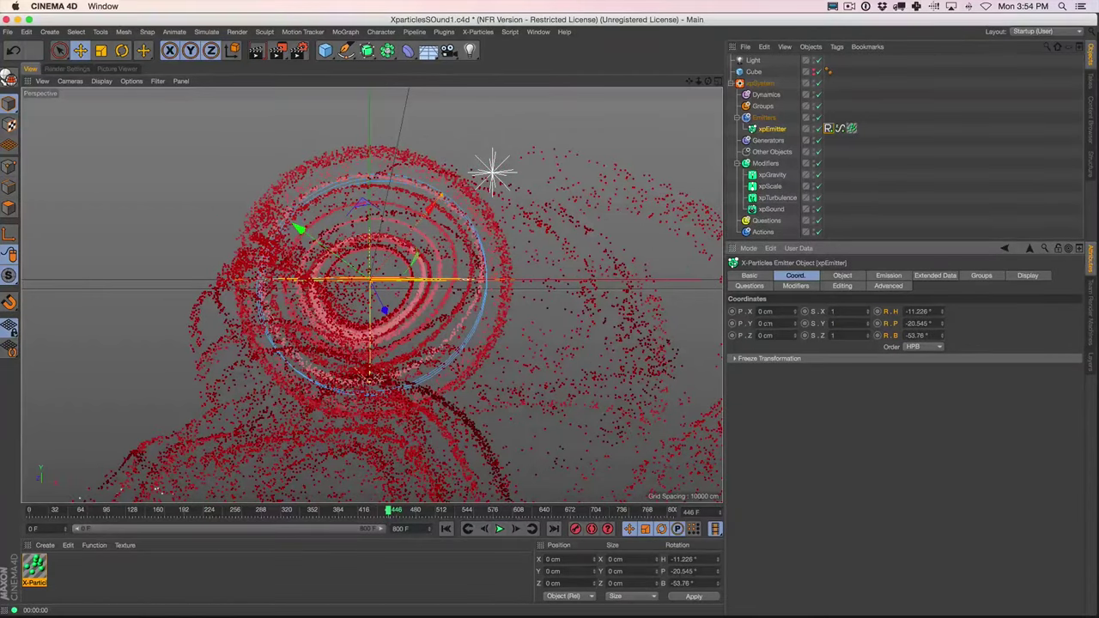
click(836, 47)
click(880, 196)
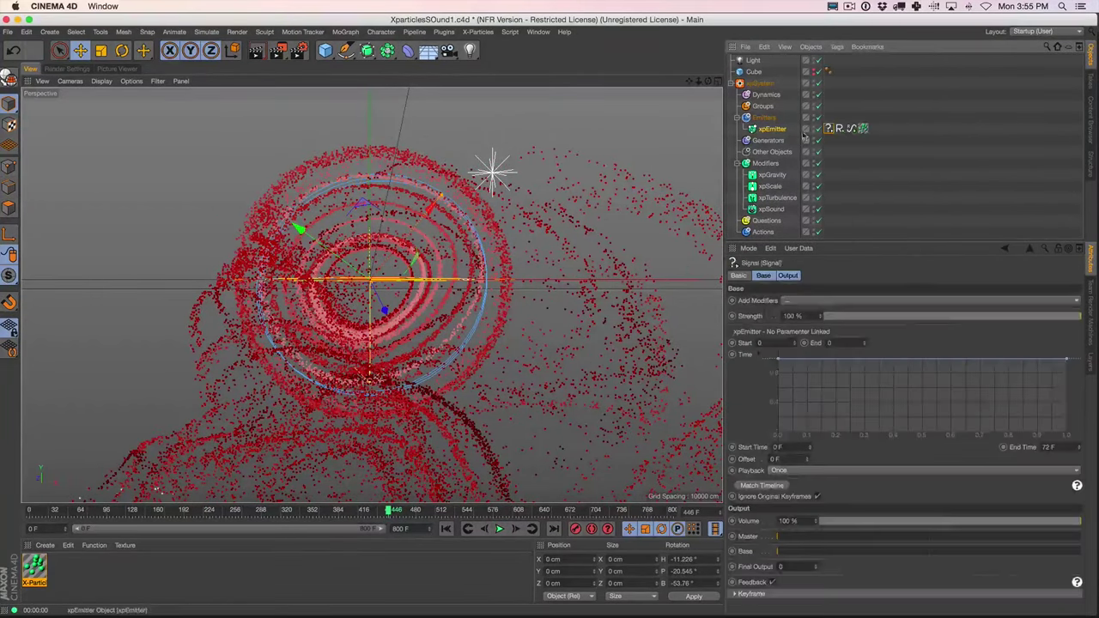
click(744, 324)
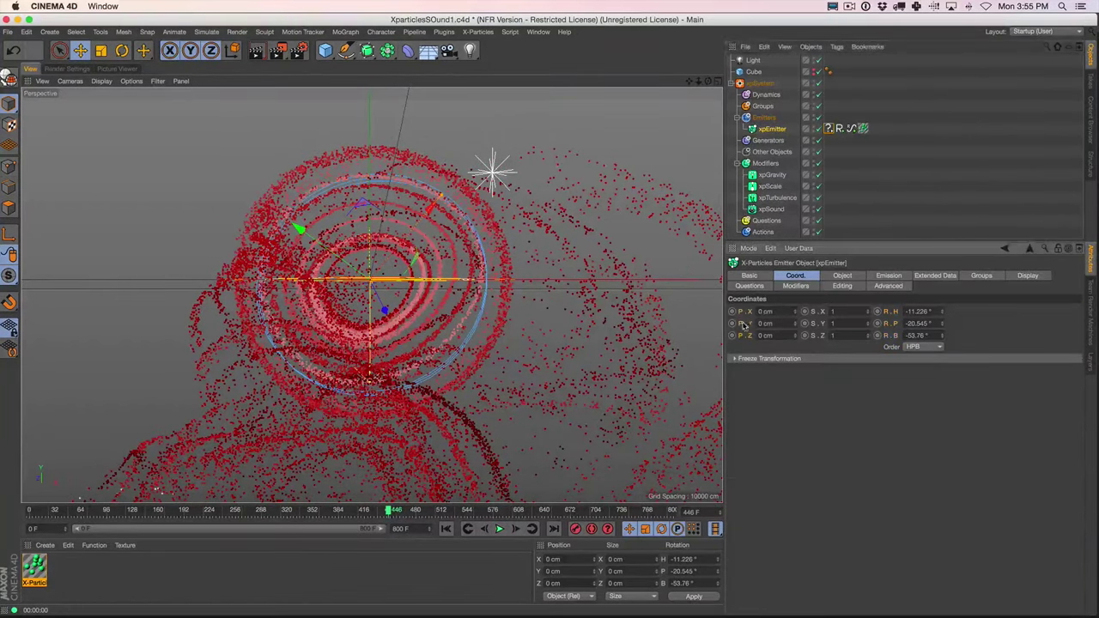
click(829, 129)
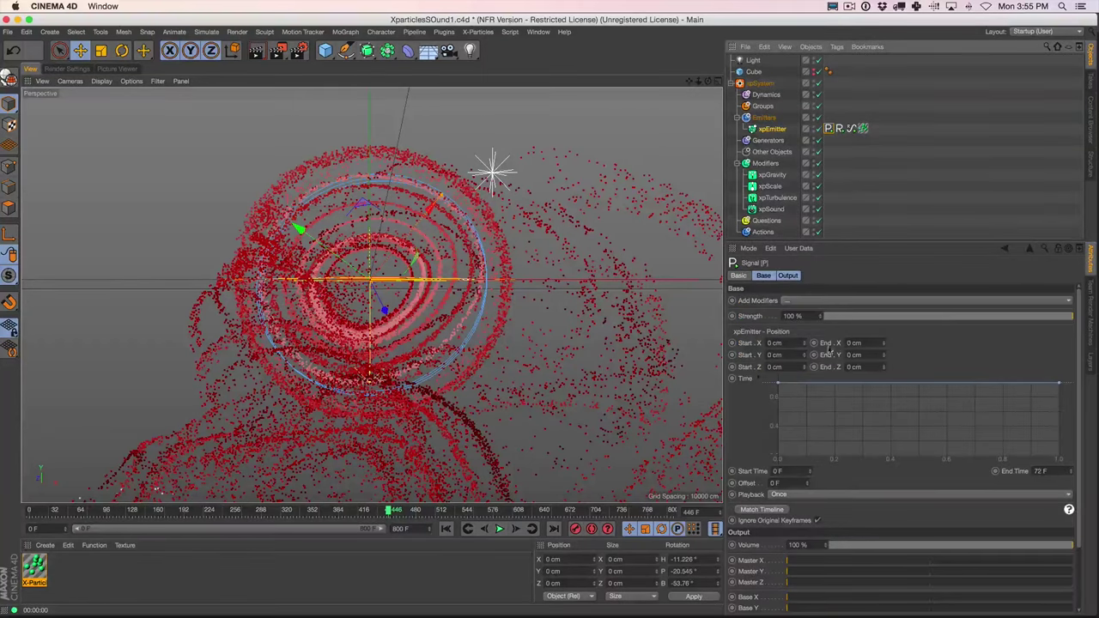
Add a Noise modifier to the Position signal with Variation X 304 cm, Y 358 cm, Z 119 cm and Speed 0.3
click(788, 299)
click(807, 324)
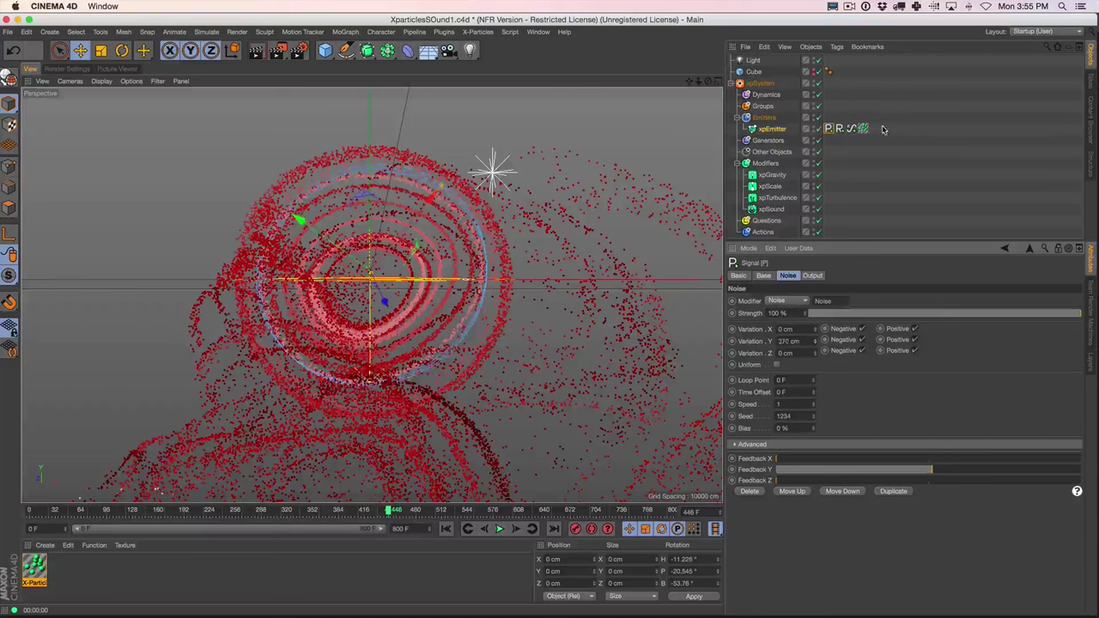
drag(814, 329, 825, 253)
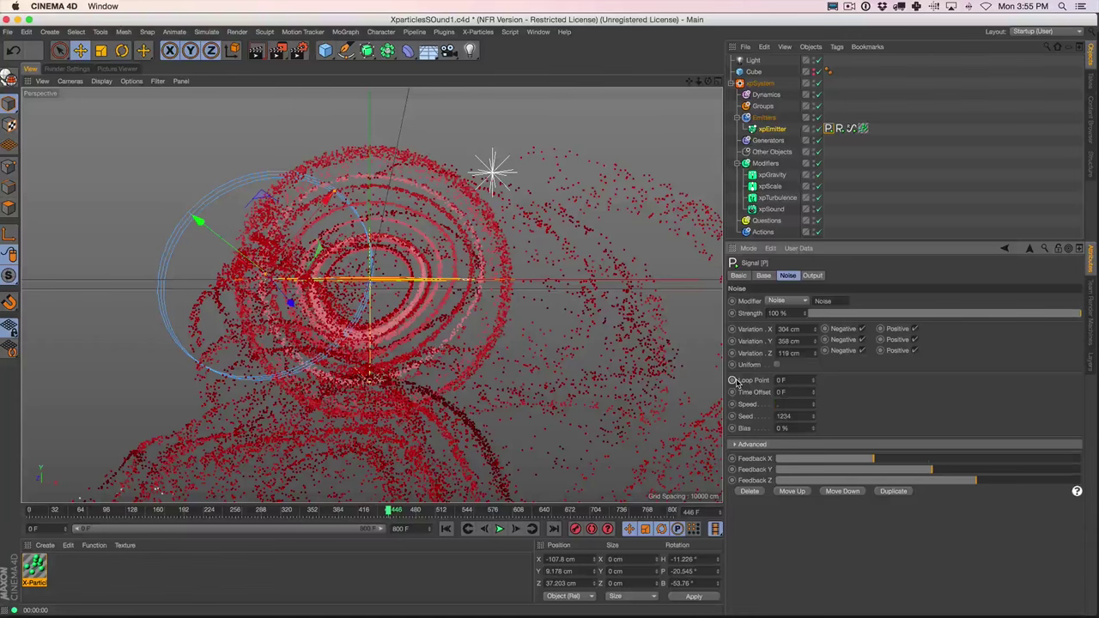
text(0.3)
key(Return)
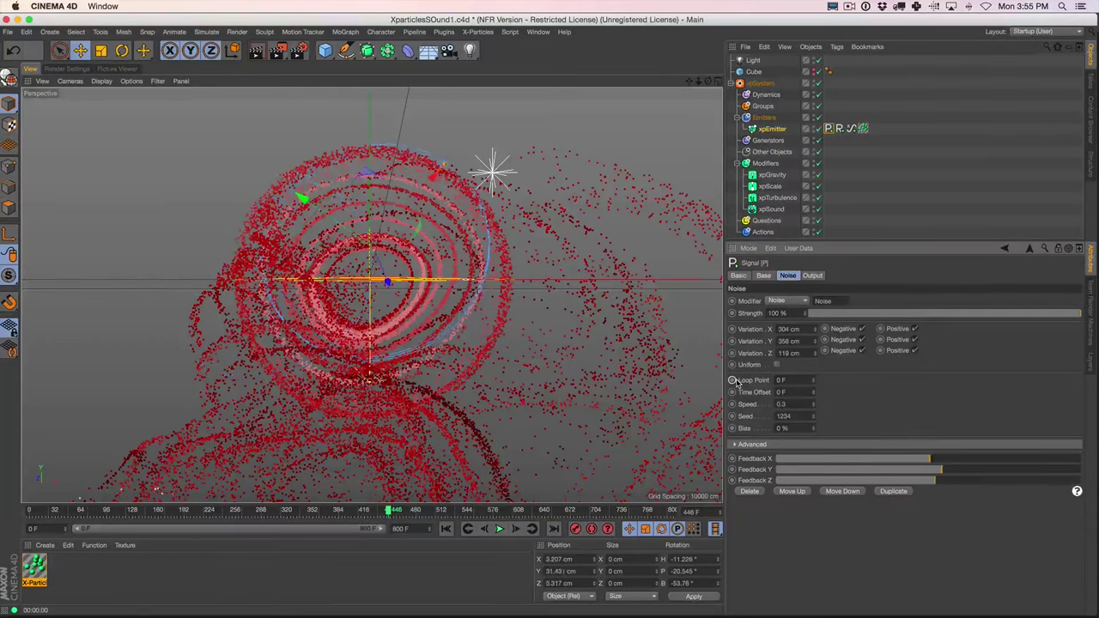
Play from the start and set the position Noise to Bias 66 %, with Variation X 298 cm, Y 265 cm and Z 87 cm
click(446, 529)
click(499, 529)
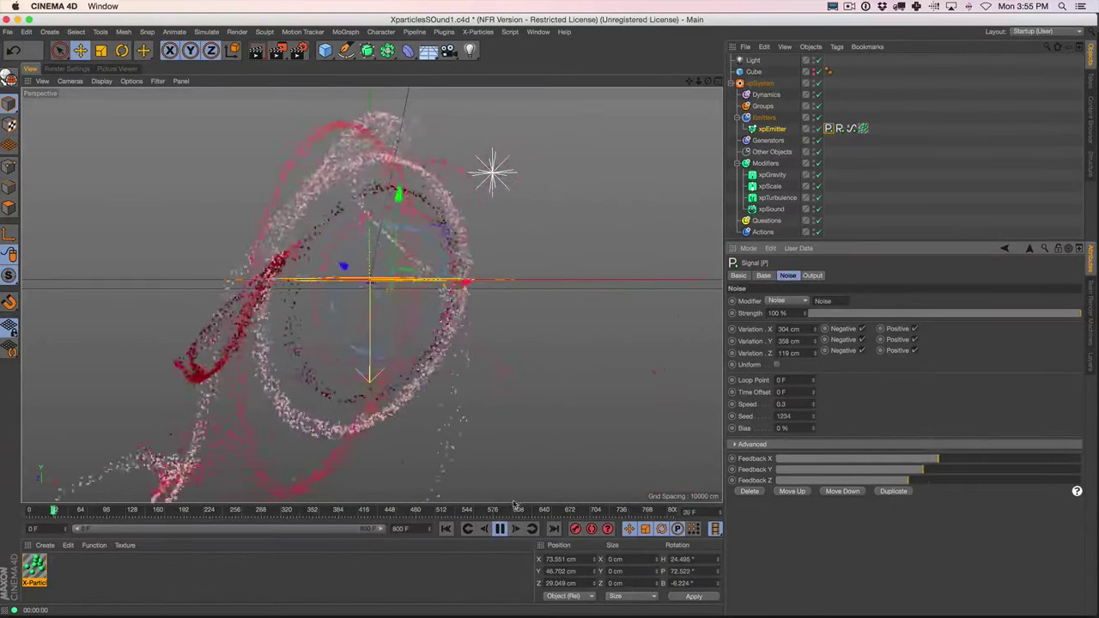
drag(813, 430, 822, 389)
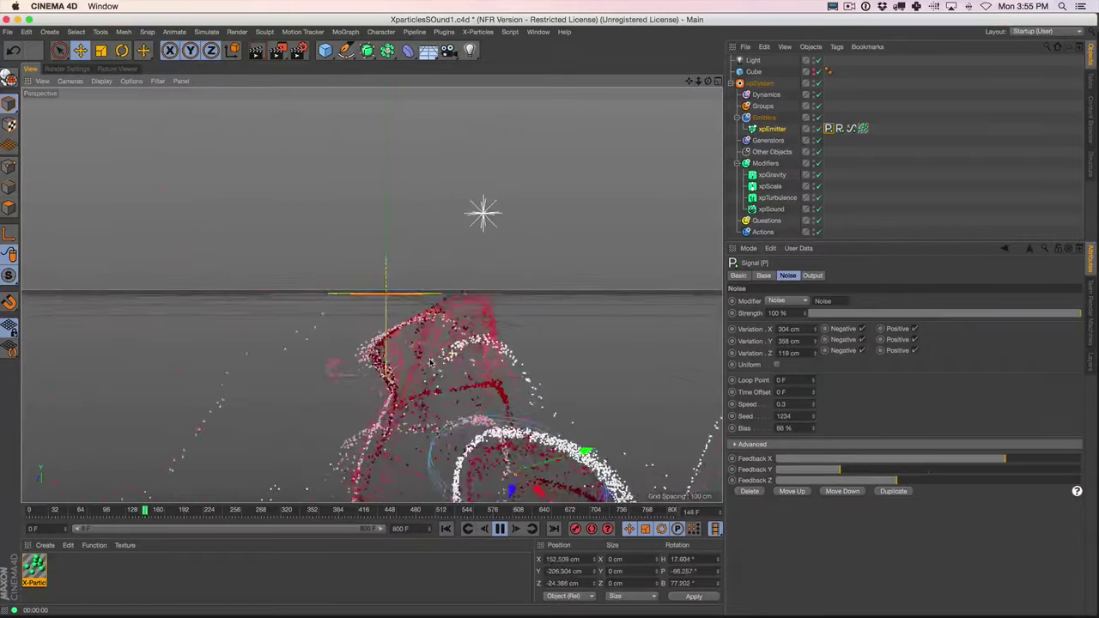
drag(817, 343, 814, 364)
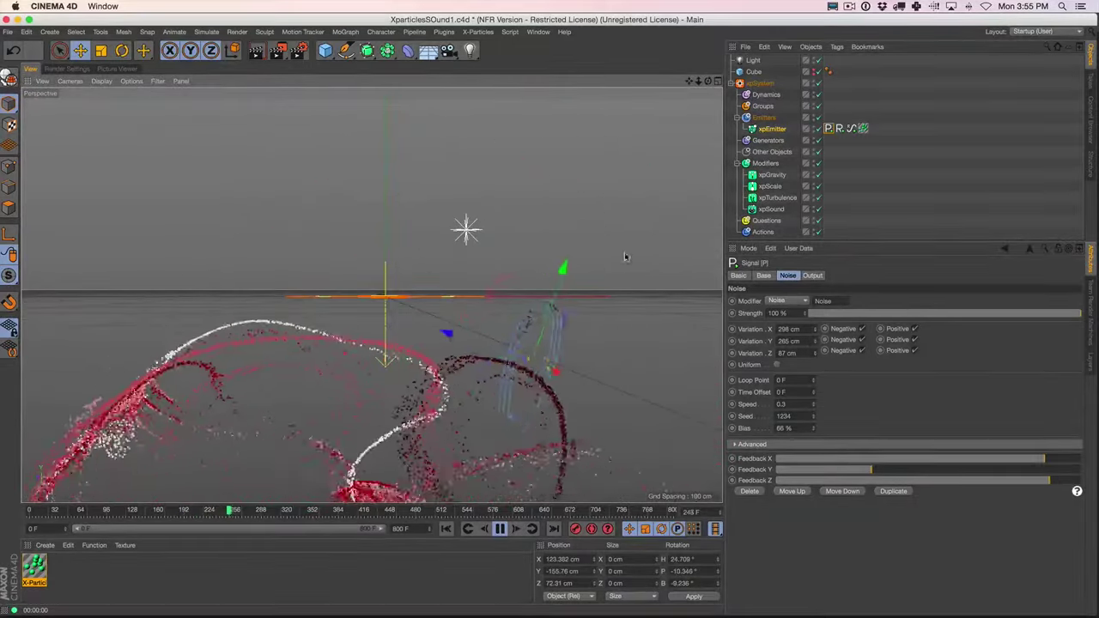
Look through xpEmitter's Emission settings, stop playback and set the Max of xpSound's Emission mapping to 200
click(773, 131)
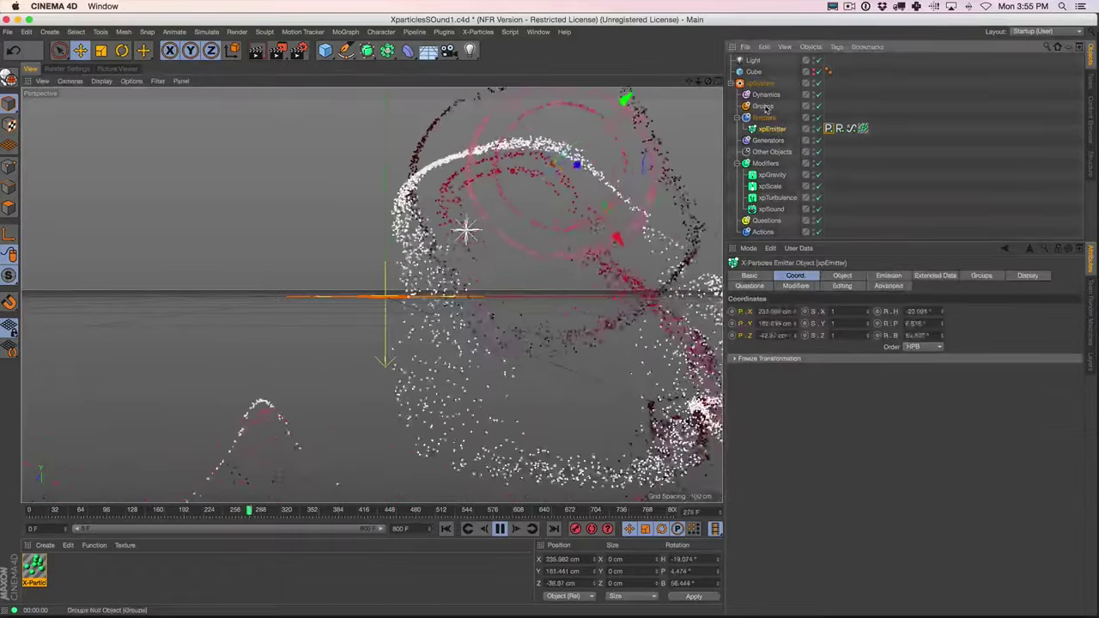
key(Down)
key(Down)
click(771, 129)
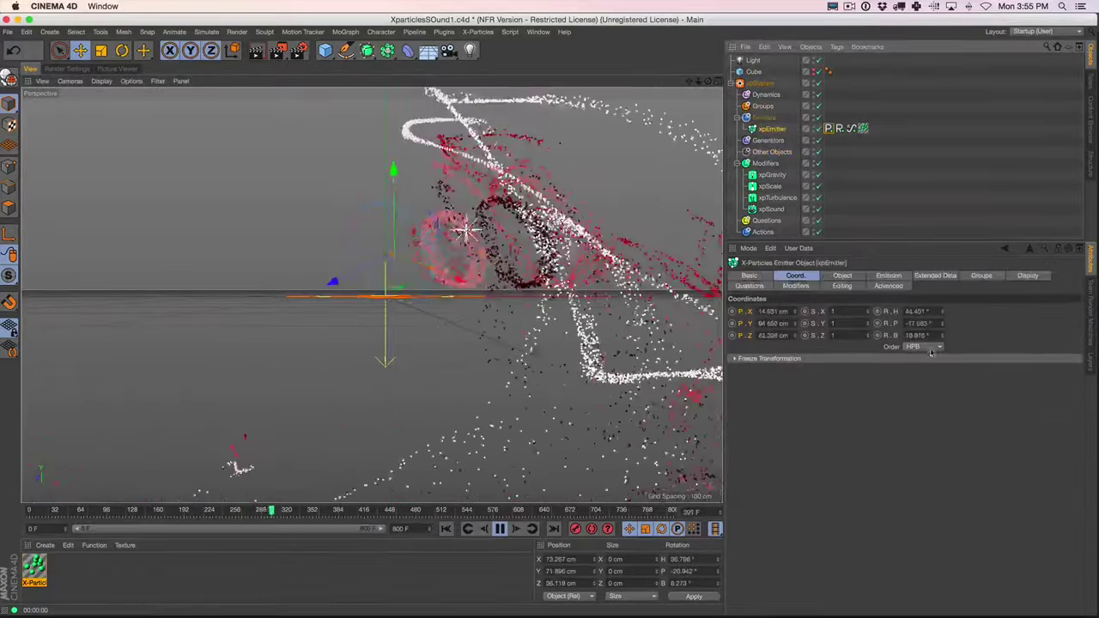
click(888, 274)
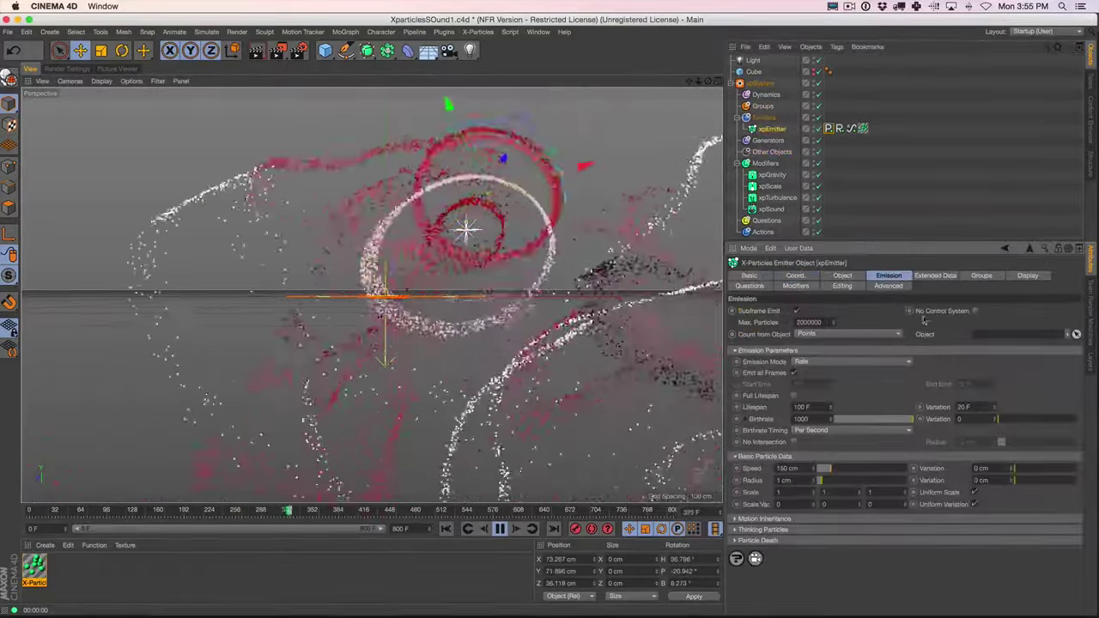
click(770, 209)
click(499, 529)
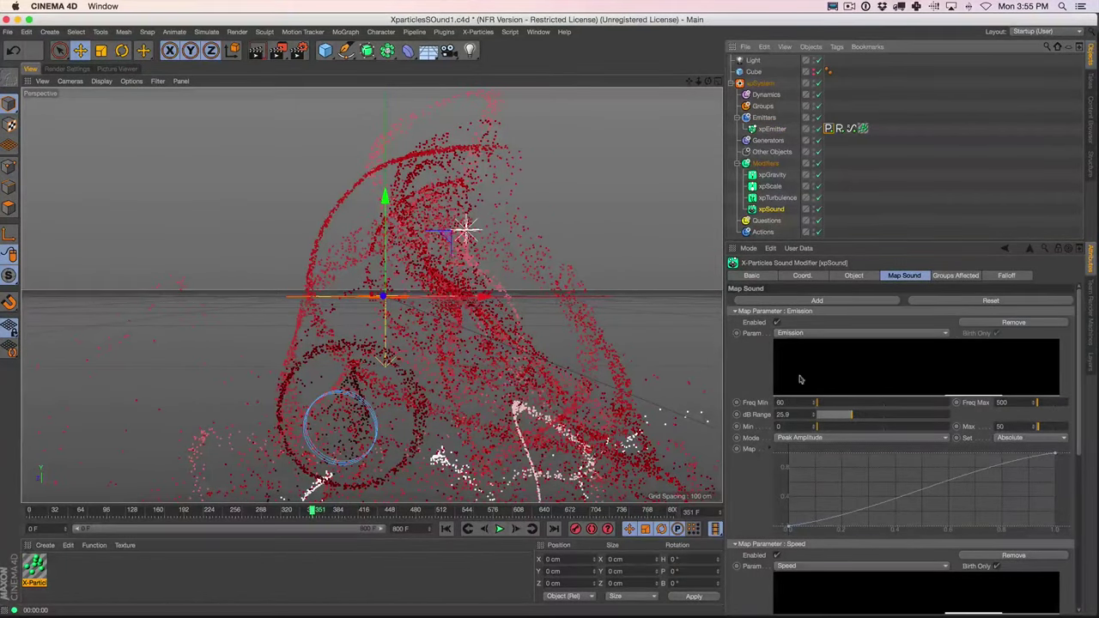
click(999, 426)
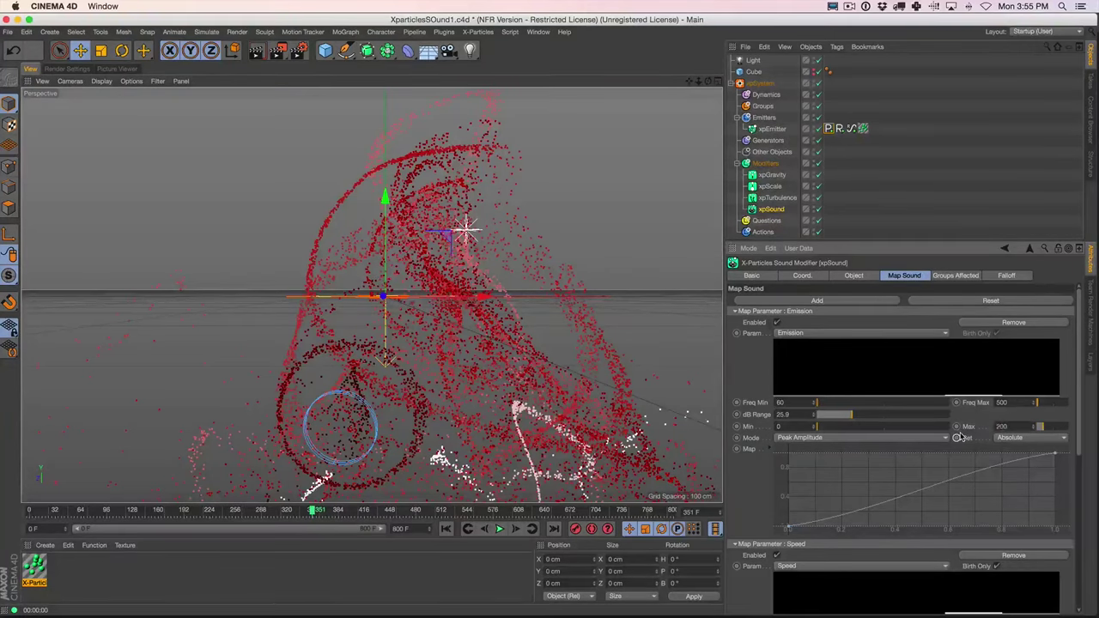
Replay the simulation from the start, stop it at frame 45 and render the view
click(446, 529)
click(499, 529)
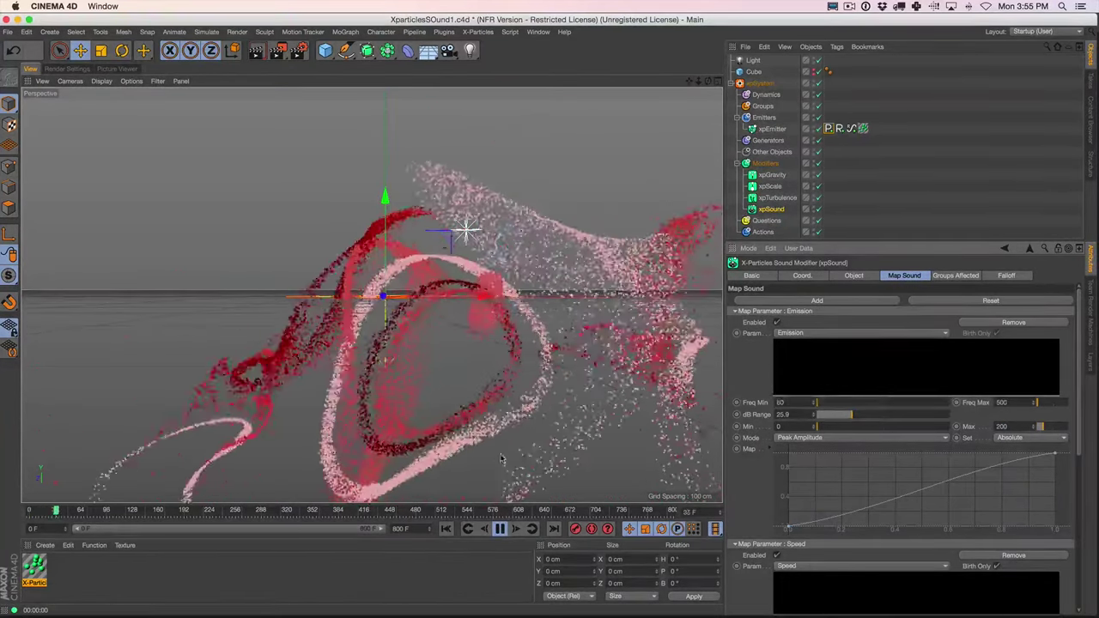
click(499, 529)
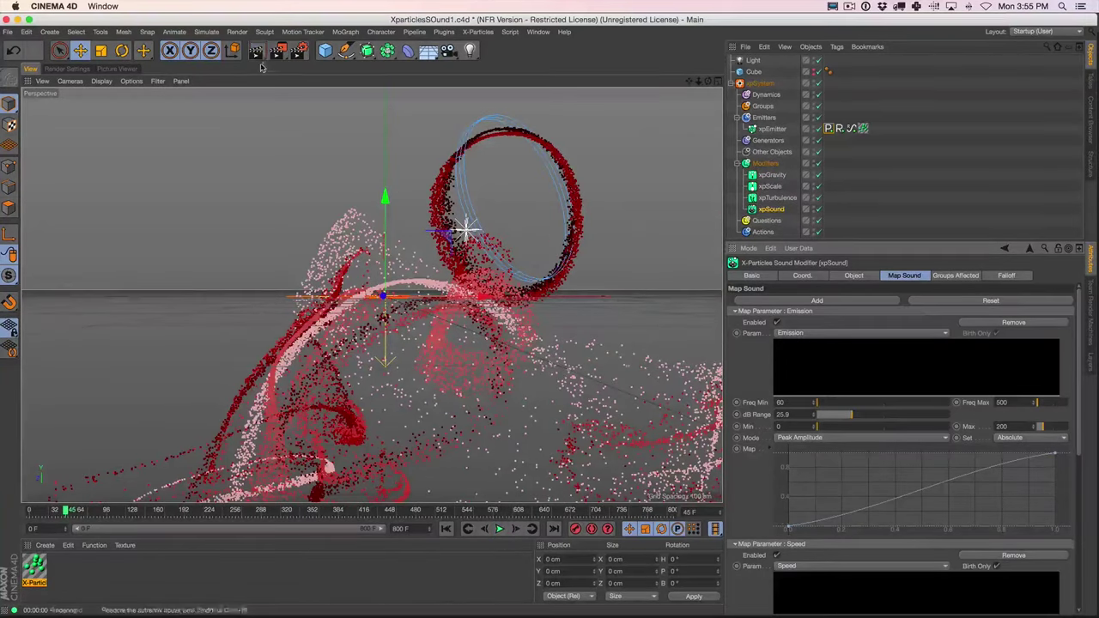
key(super+r)
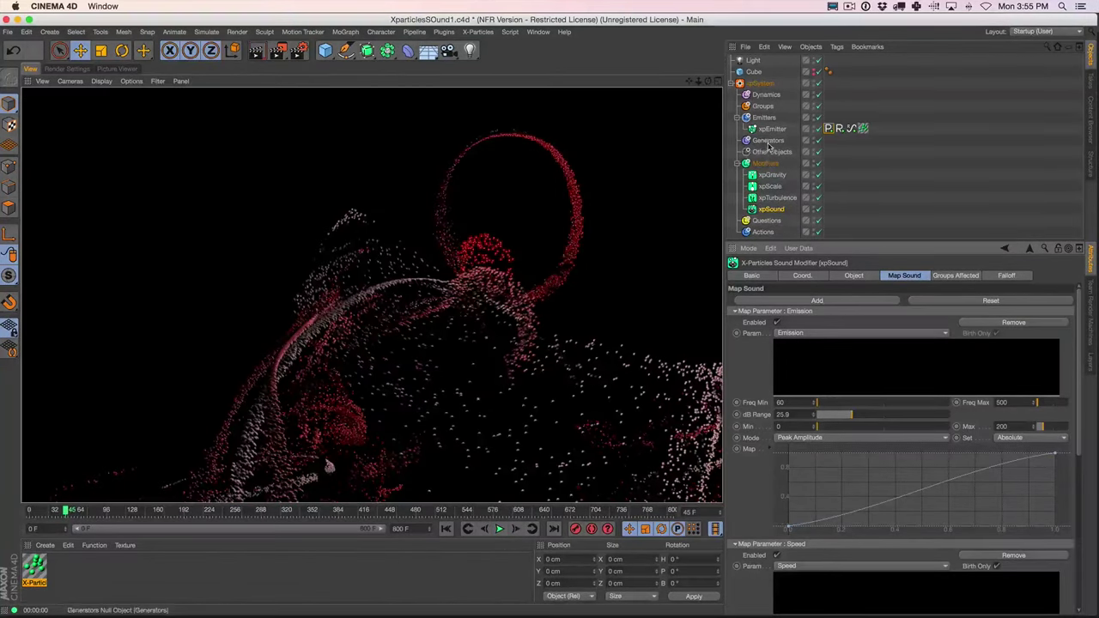
Set the X-Particles Material's illumination lighting mode to Schlick, render the view again and move the Material Editor aside
double_click(35, 568)
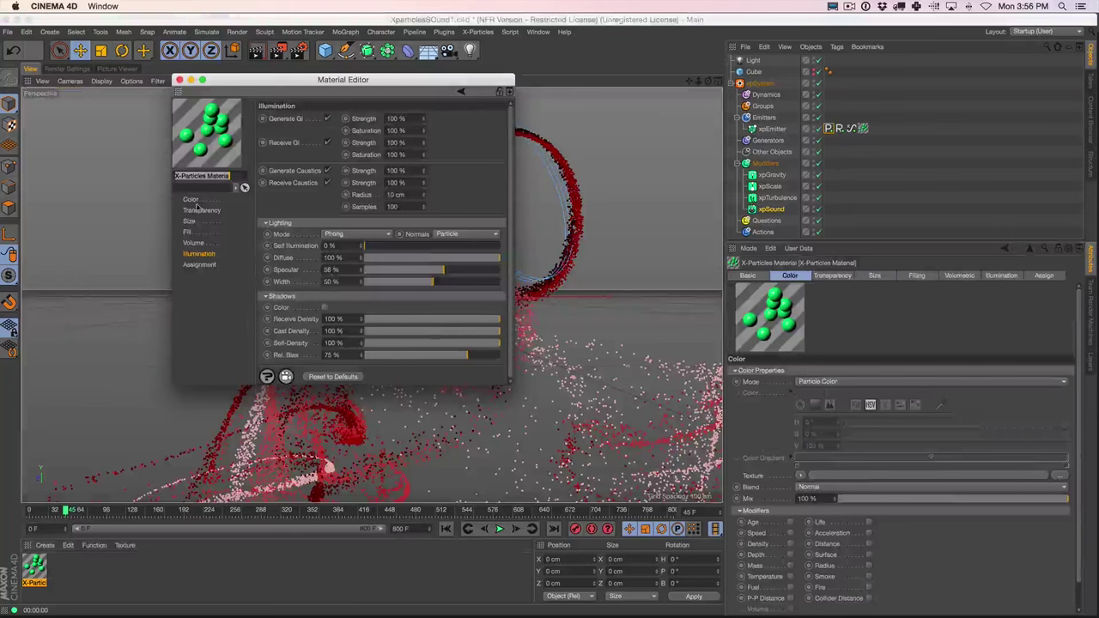
click(331, 236)
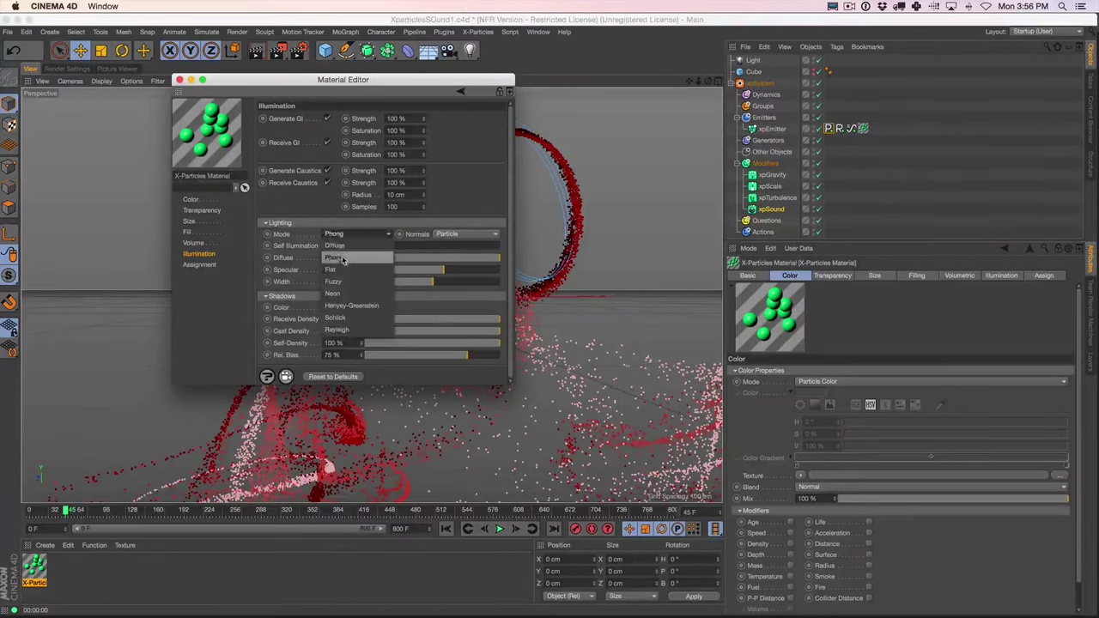
click(335, 316)
click(262, 53)
click(258, 53)
drag(265, 77, 878, 236)
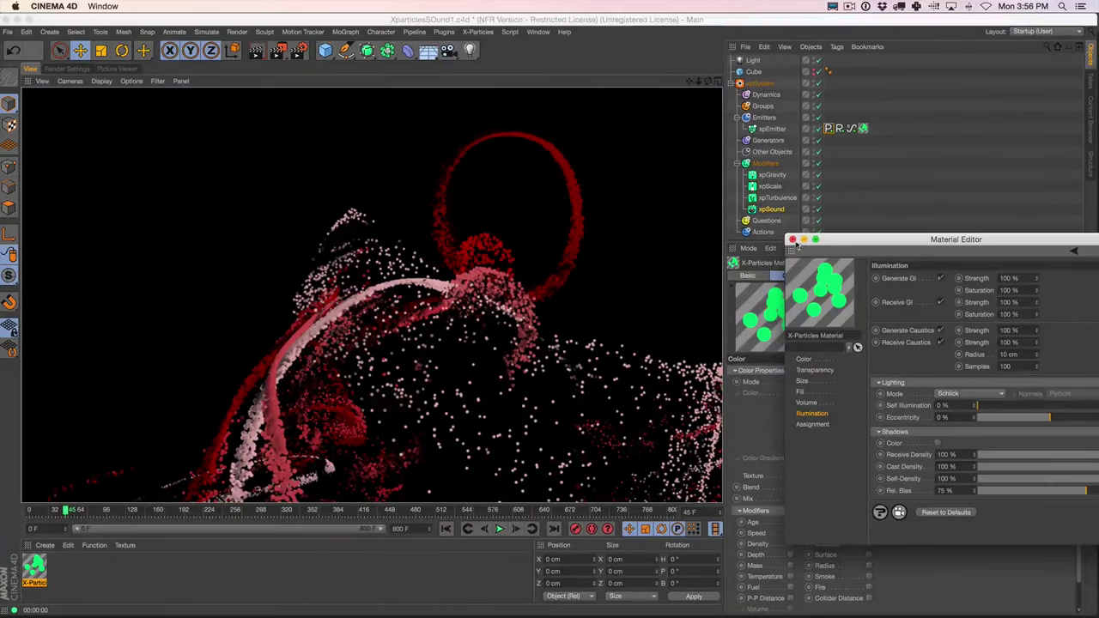
Render the particles from a slightly different view angle, and play the simulation on to frame 74
click(466, 228)
alt+drag(466, 229, 412, 271)
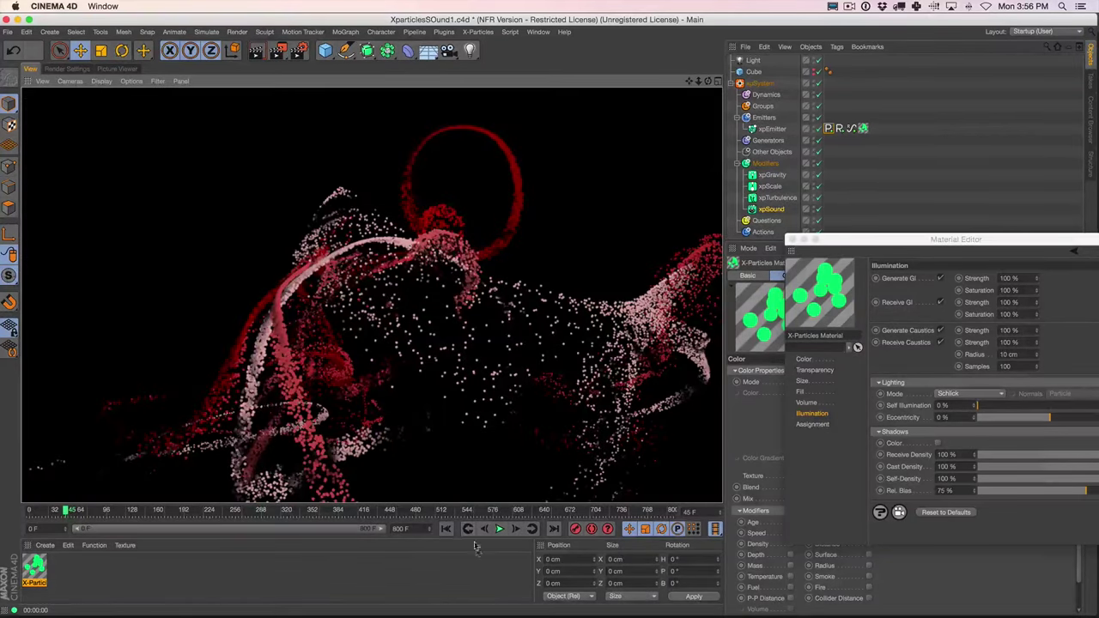
click(499, 529)
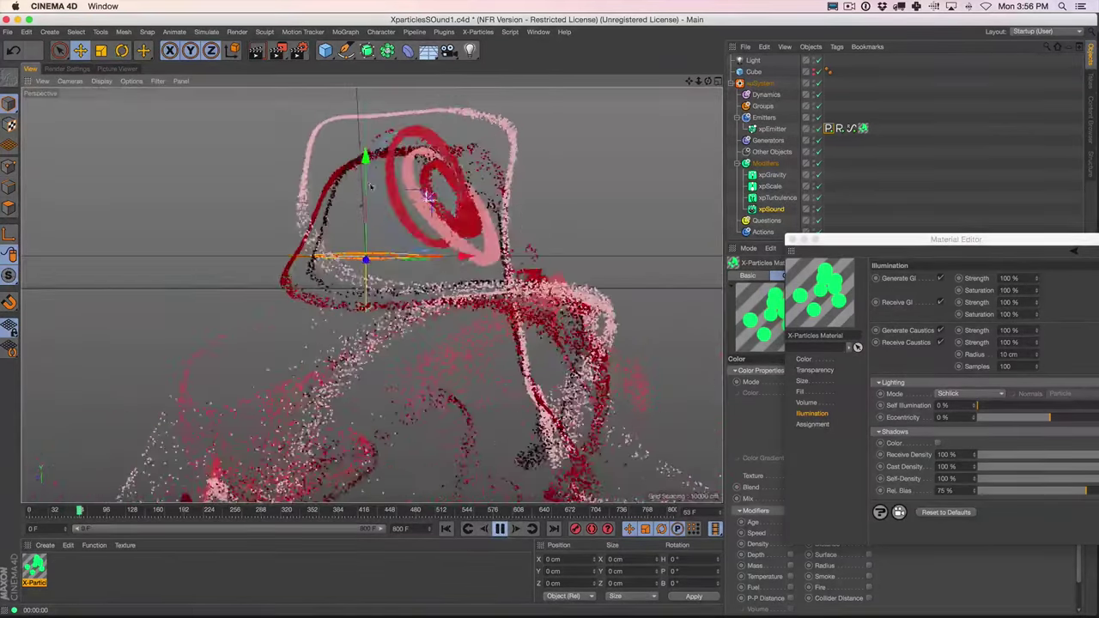
key(F8)
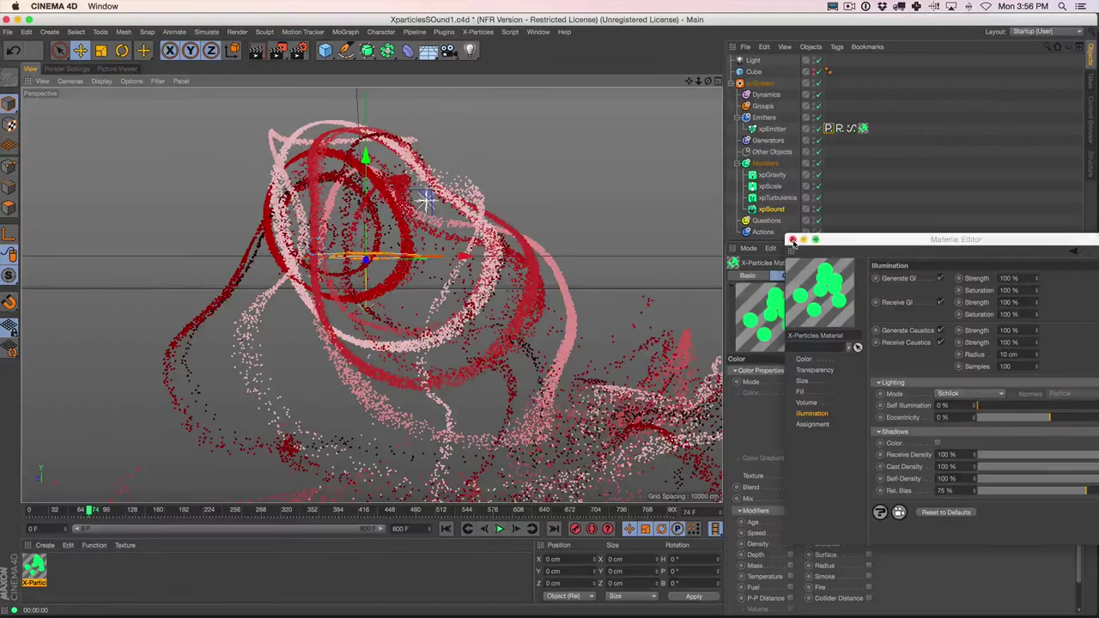
Close the Material Editor and set the Max of xpSound's Emission mapping to 50
click(791, 239)
click(1037, 426)
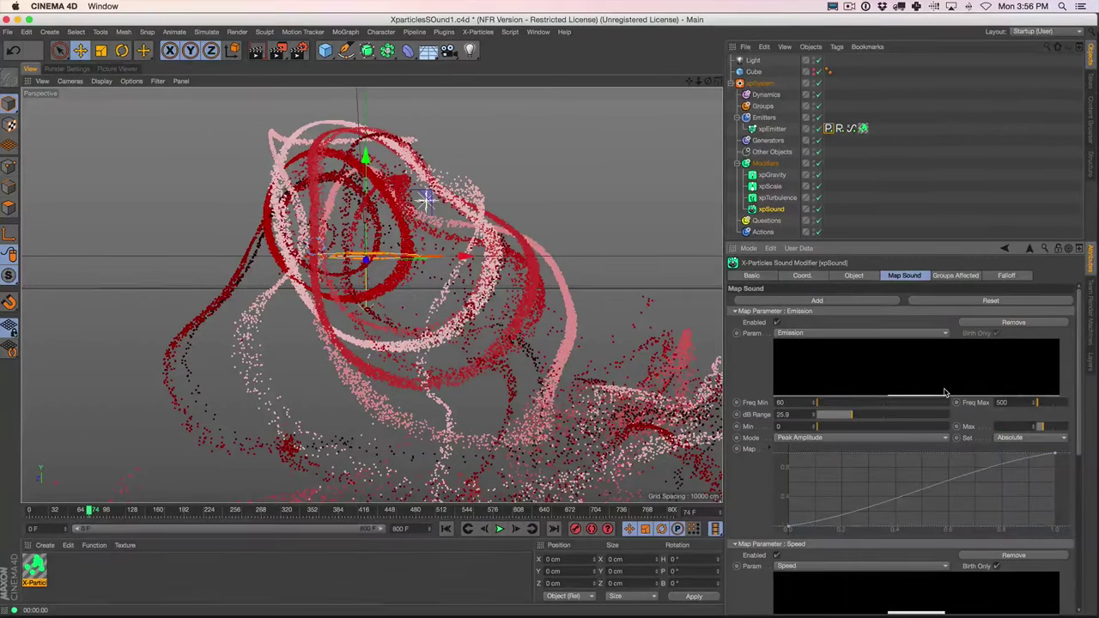
Add a Plane object and lower it beneath the emitter to about -196 cm in Y
click(332, 53)
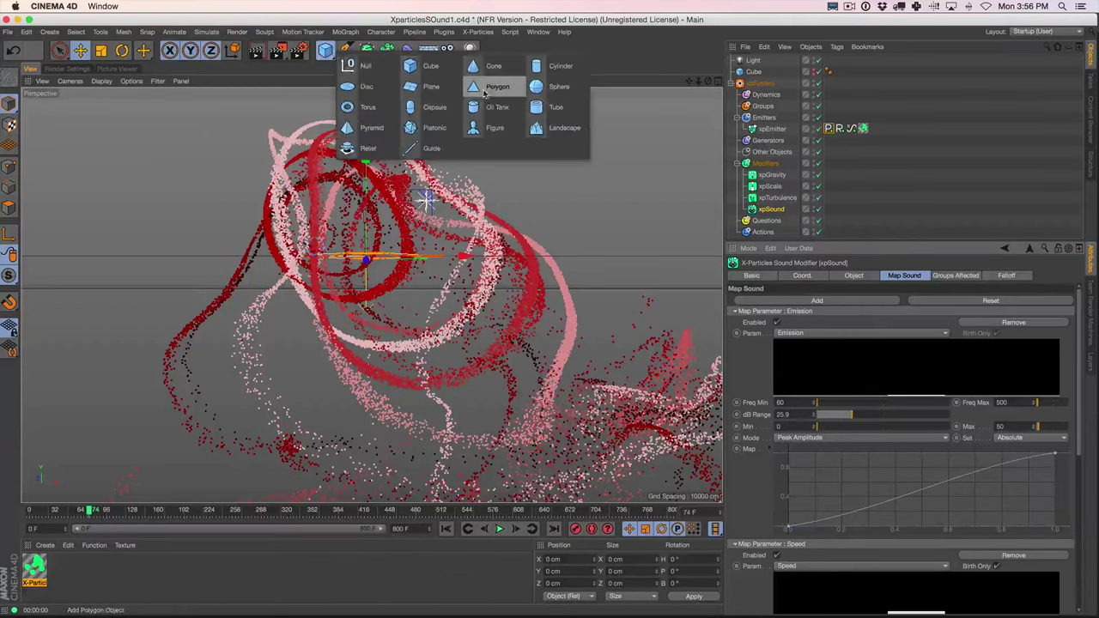
click(431, 87)
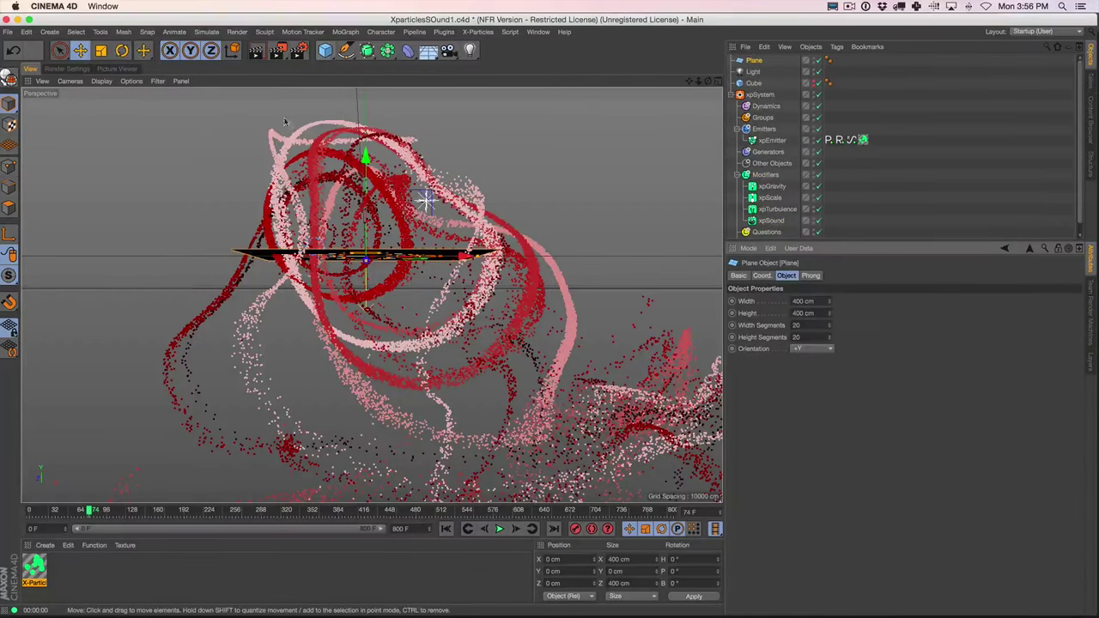
drag(361, 157, 380, 270)
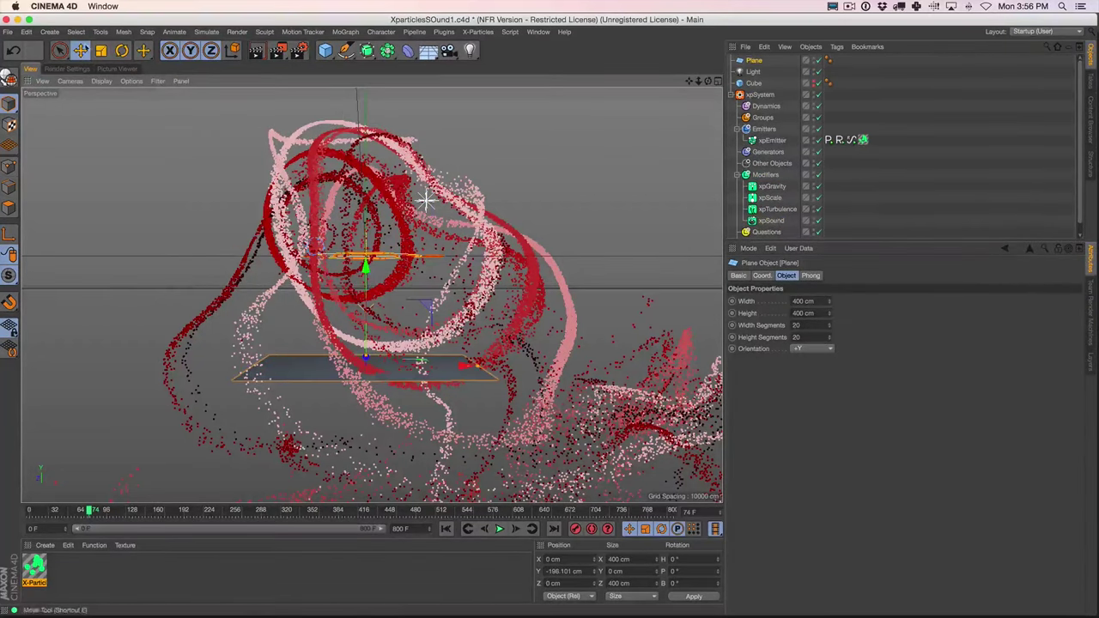
Scale the plane up to a floor about 2652 cm square and give it an X-Particles Collider tag
click(100, 50)
drag(214, 111, 1021, 115)
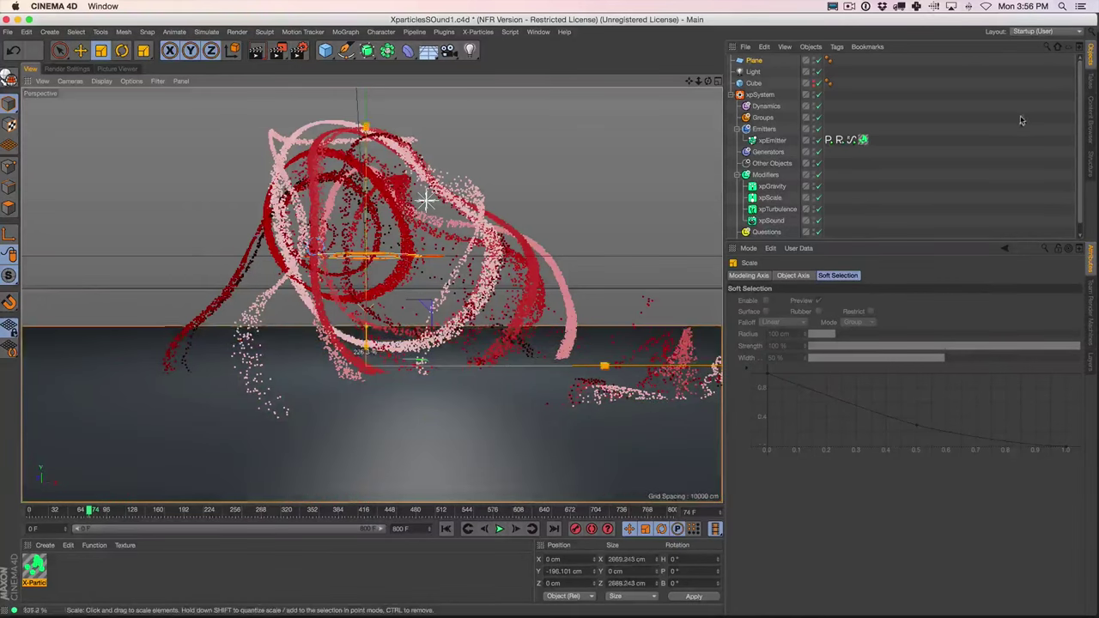
click(752, 60)
click(836, 46)
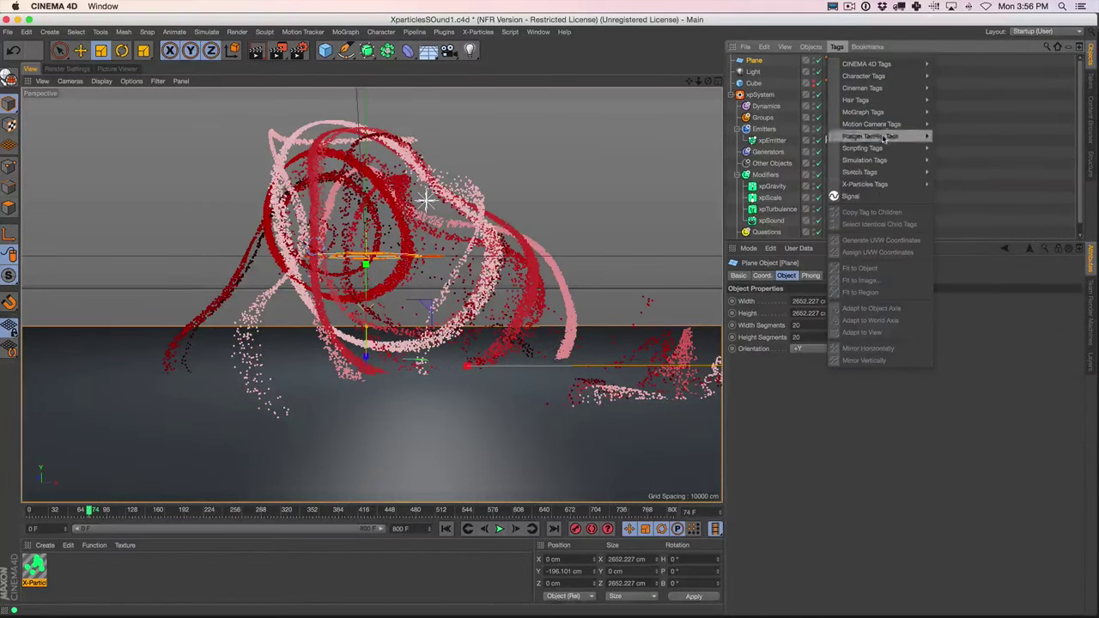
mouse_move(892, 188)
click(959, 195)
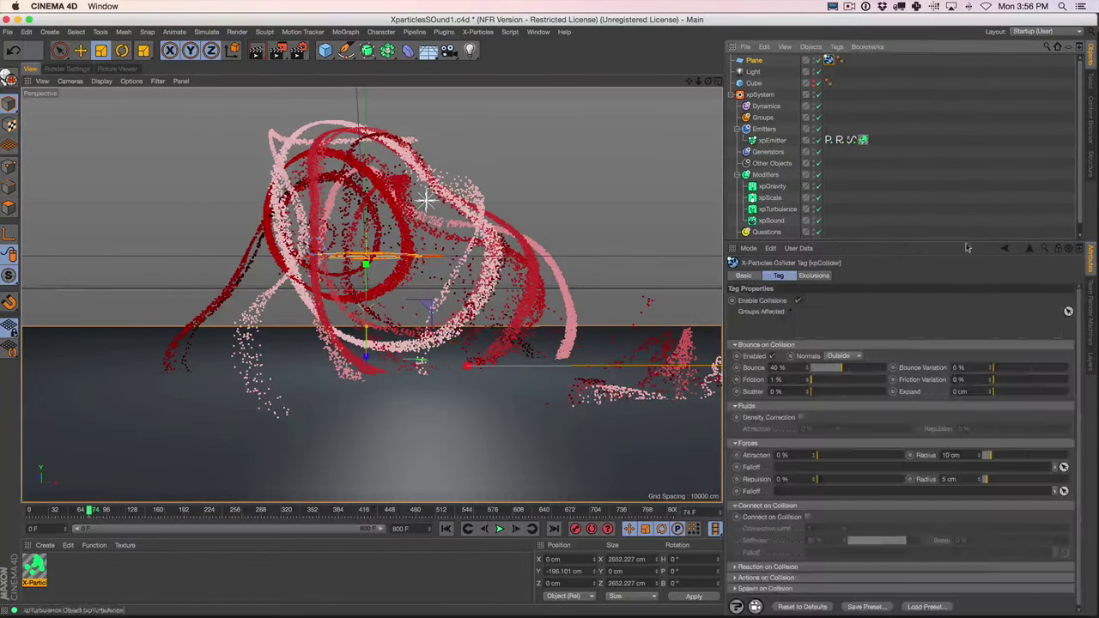
Replay the simulation from the start and set the plane's collider Friction to 41% and Scatter to 37%
click(446, 529)
click(498, 529)
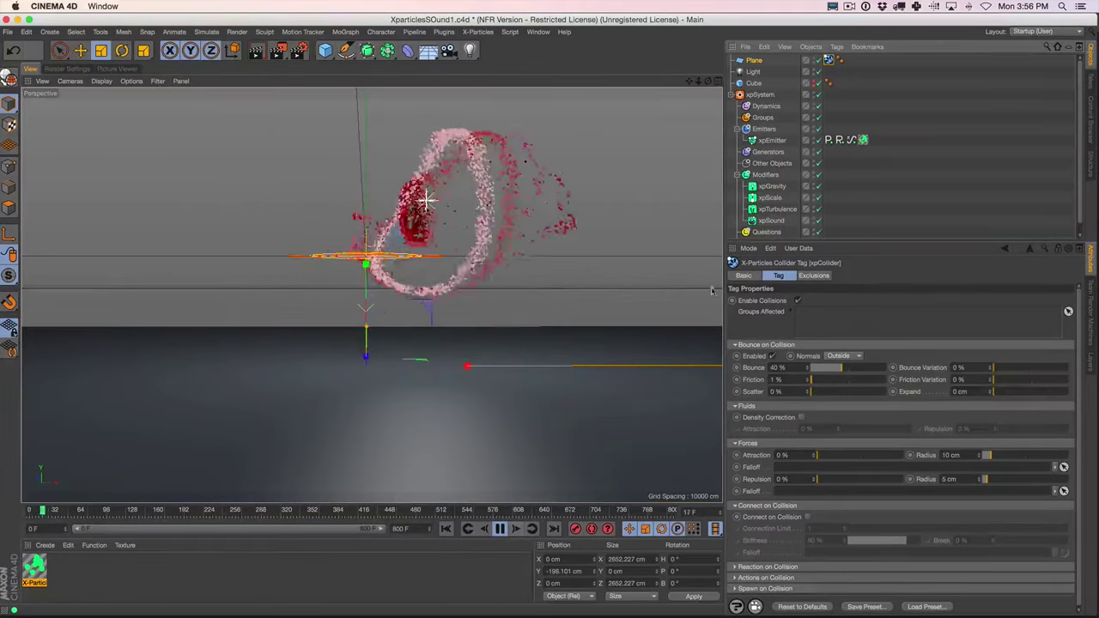
alt+drag(446, 284, 415, 279)
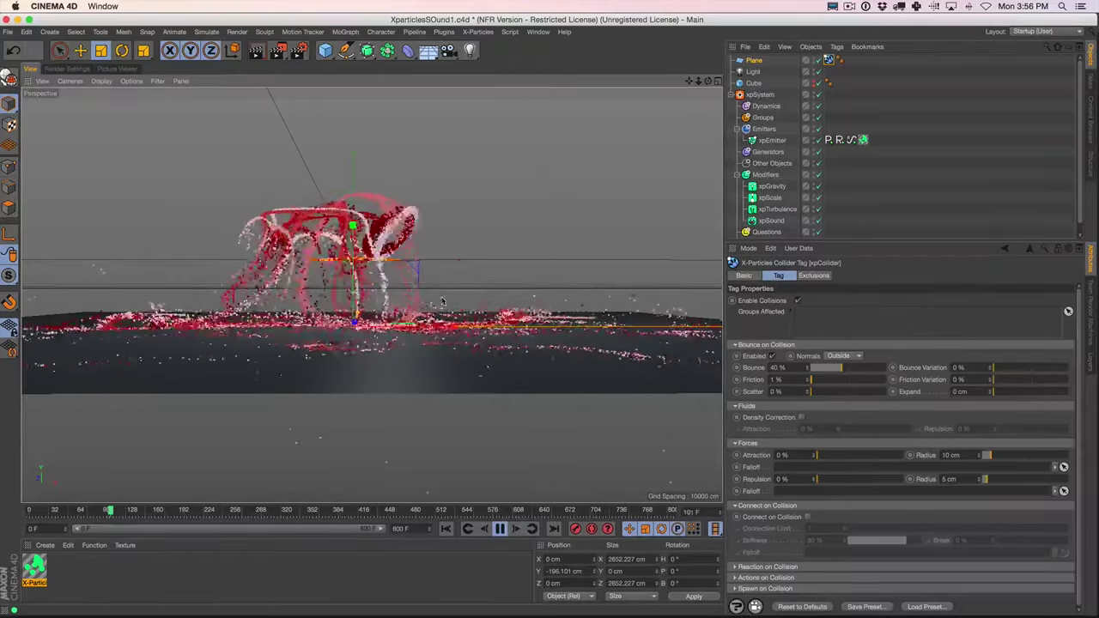
click(840, 379)
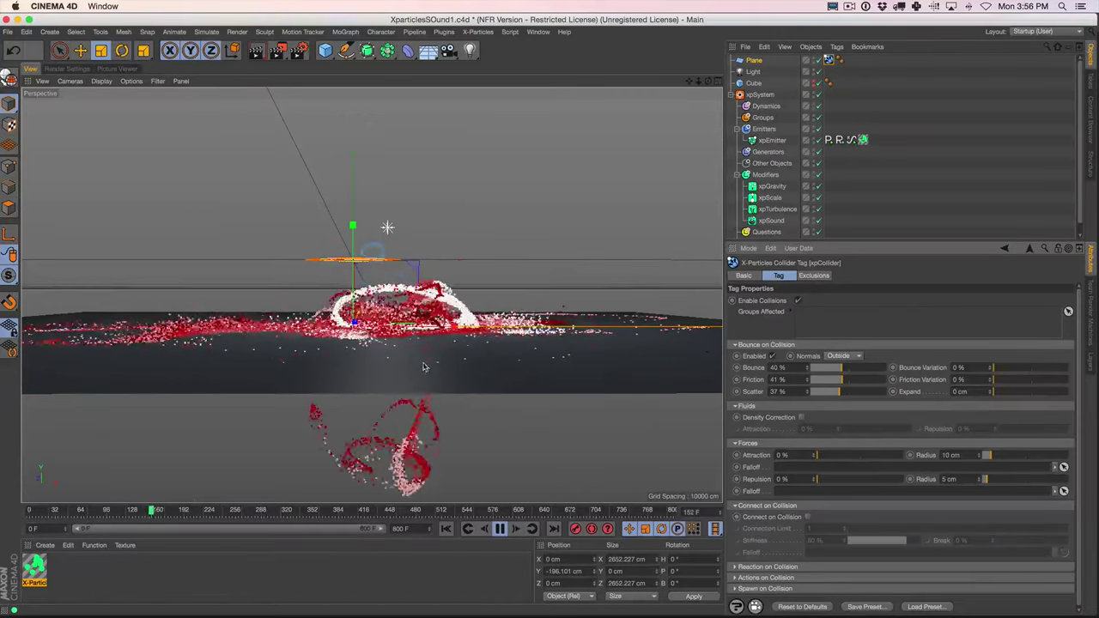
Lower the plane to about -280 cm in Y and render the view
click(753, 60)
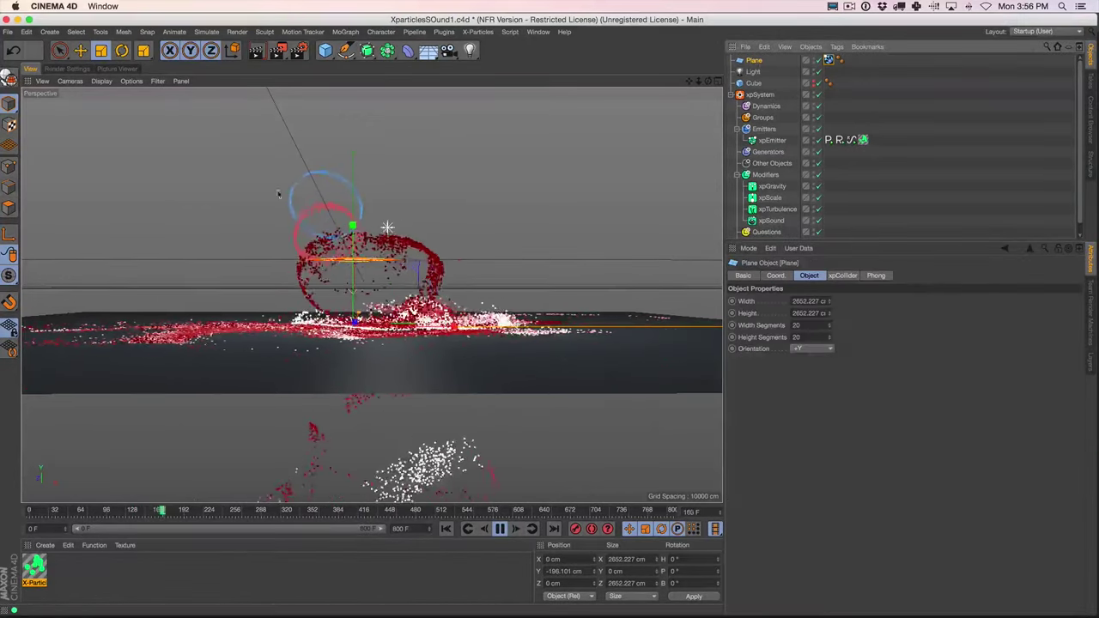
click(81, 52)
drag(387, 226, 359, 260)
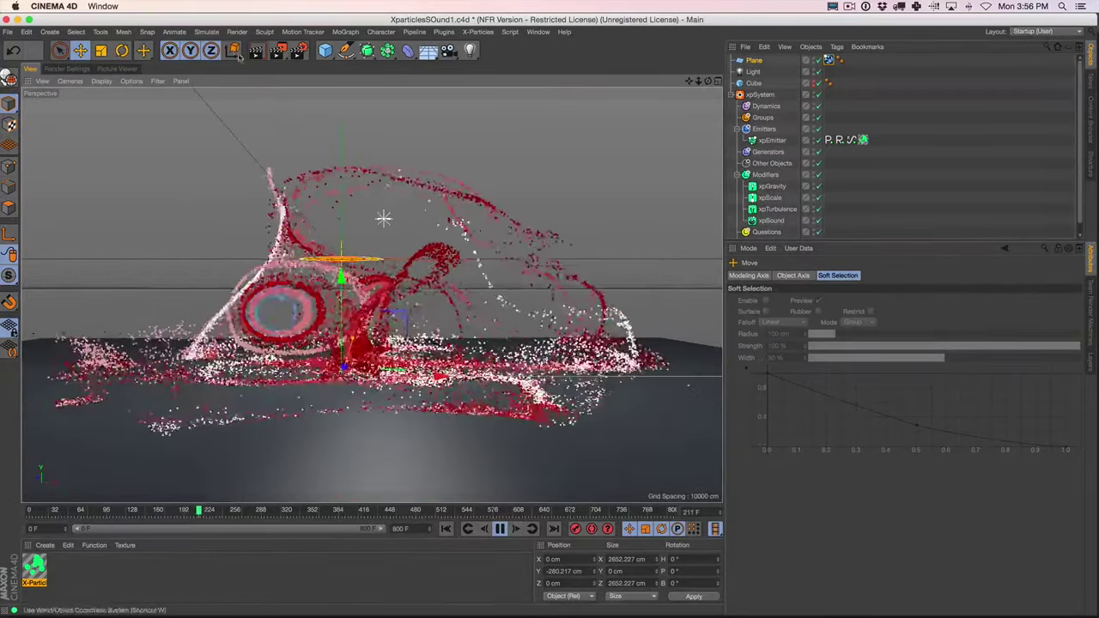
key(super+r)
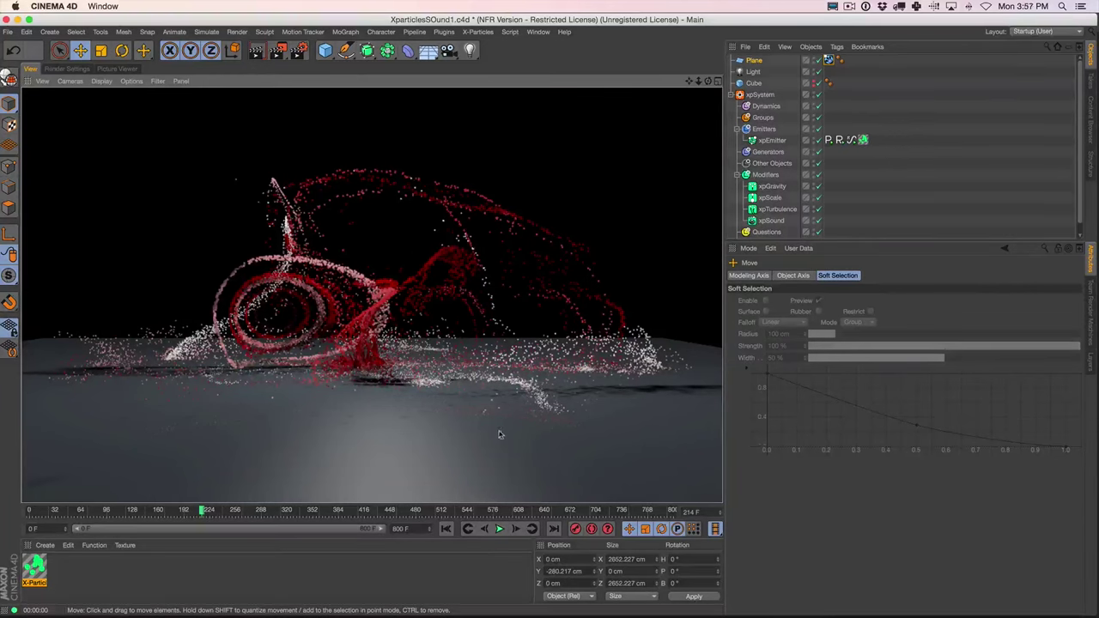
Look through xpSound's Emission, Speed and Color mappings
click(765, 141)
click(759, 94)
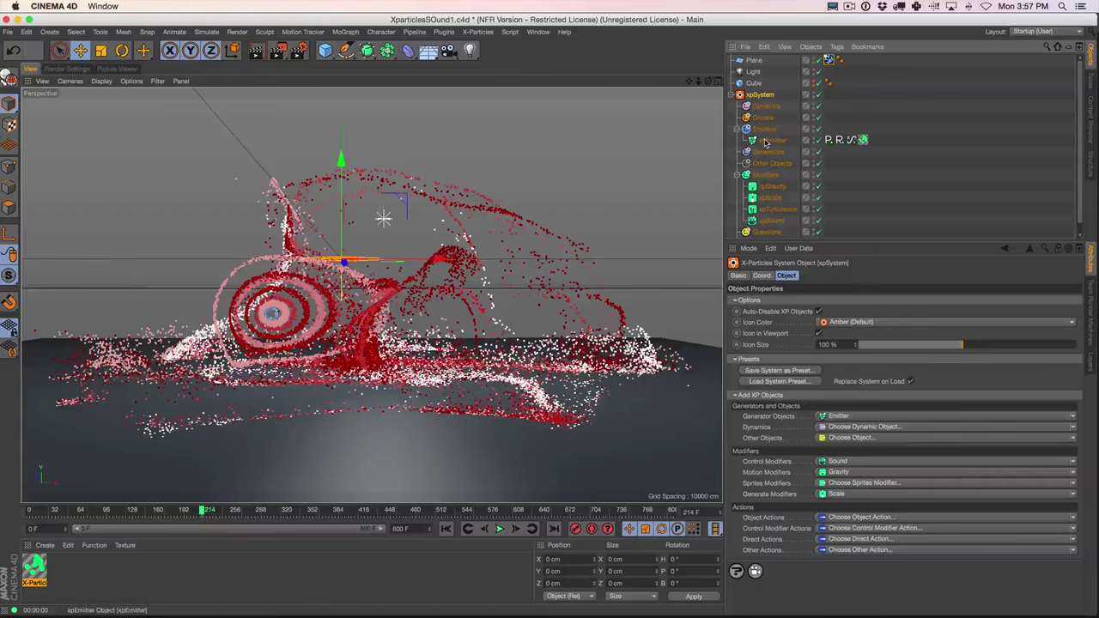
click(772, 220)
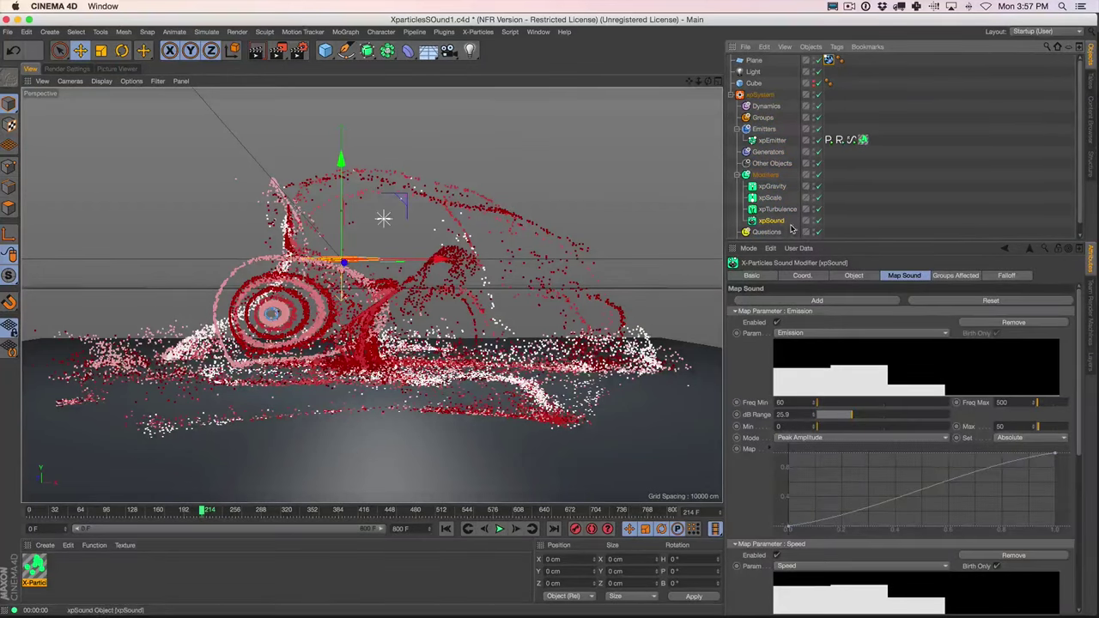
drag(1084, 318, 1090, 585)
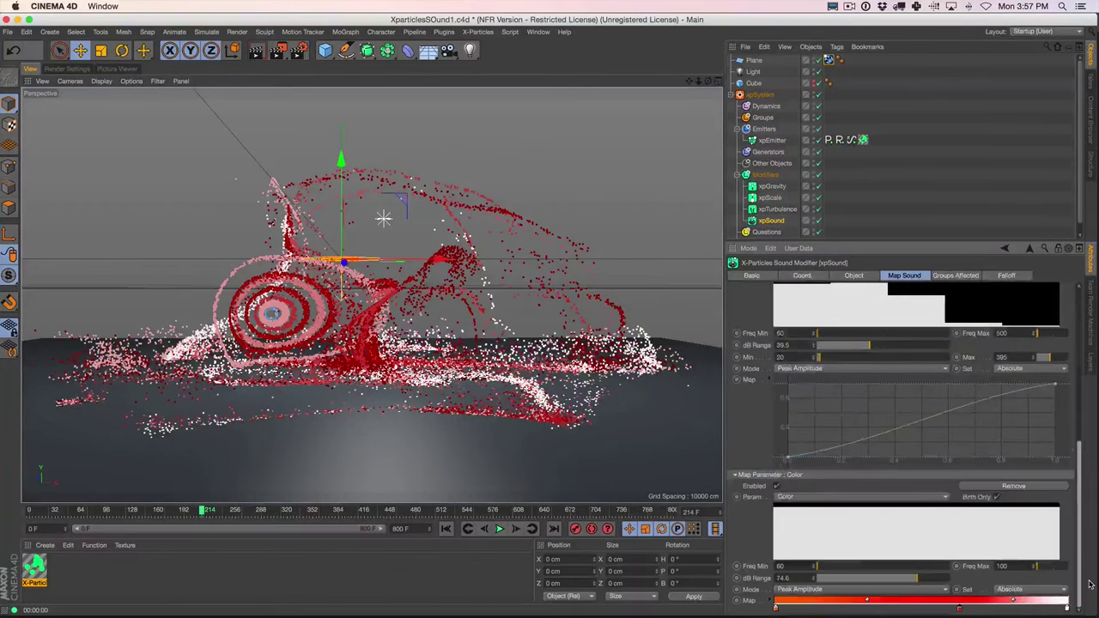
drag(1094, 513, 1062, 226)
drag(1078, 292, 1089, 256)
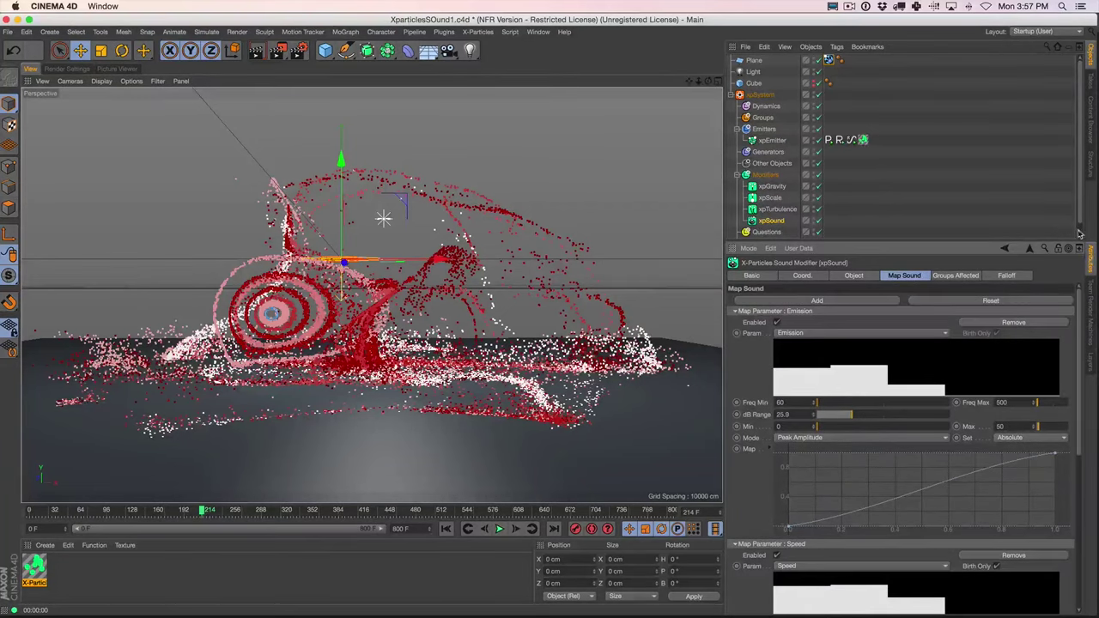
key(super+Tab)
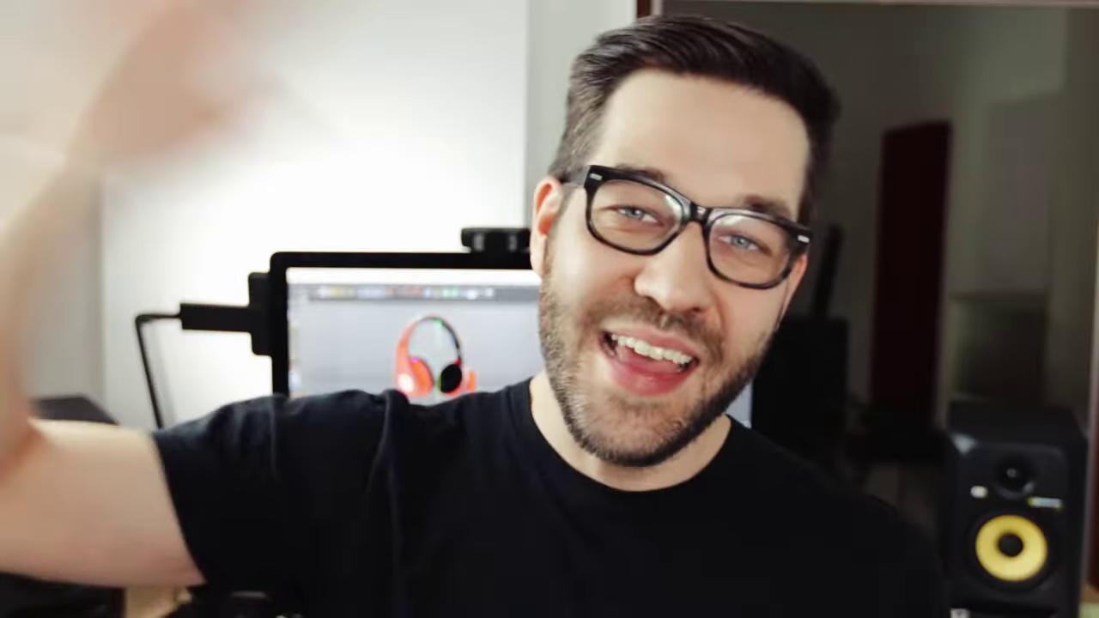